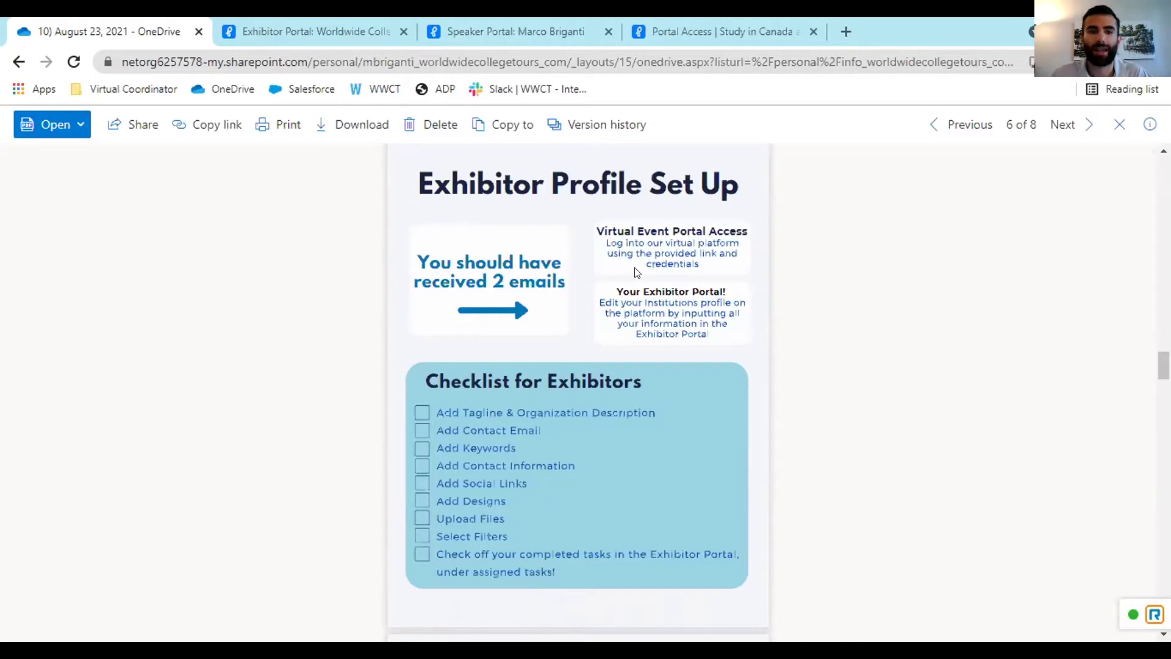
- Switch from the OneDrive PDF to the Exhibitor Portal showing the Study in Canada and the USA event details
click(275, 24)
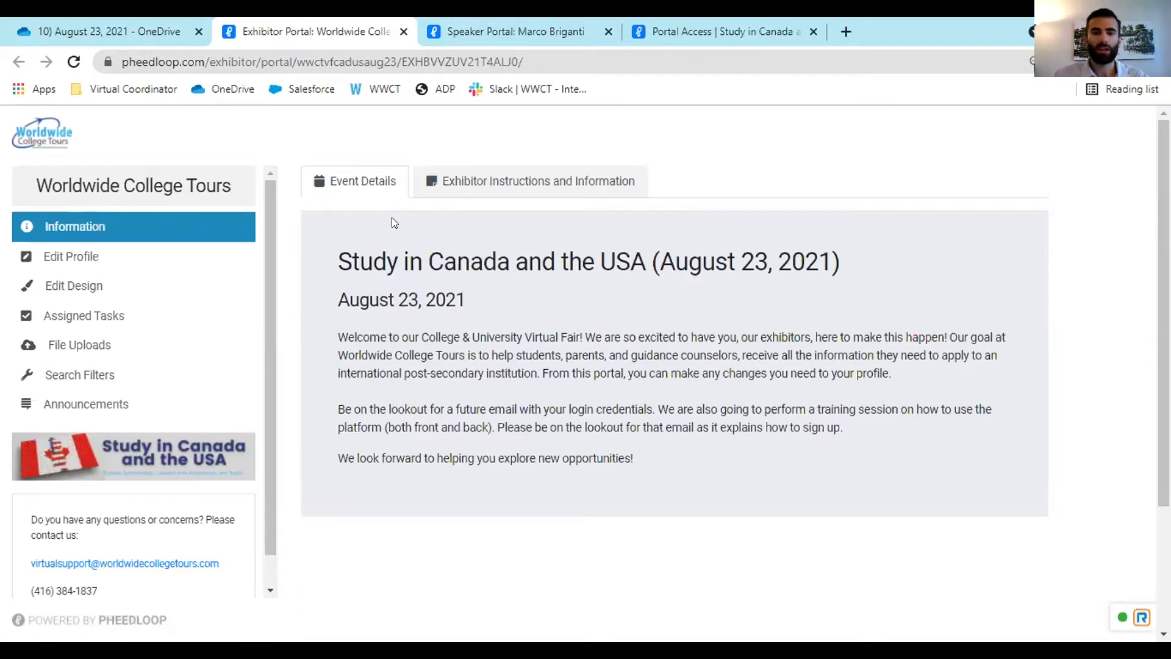
click(506, 190)
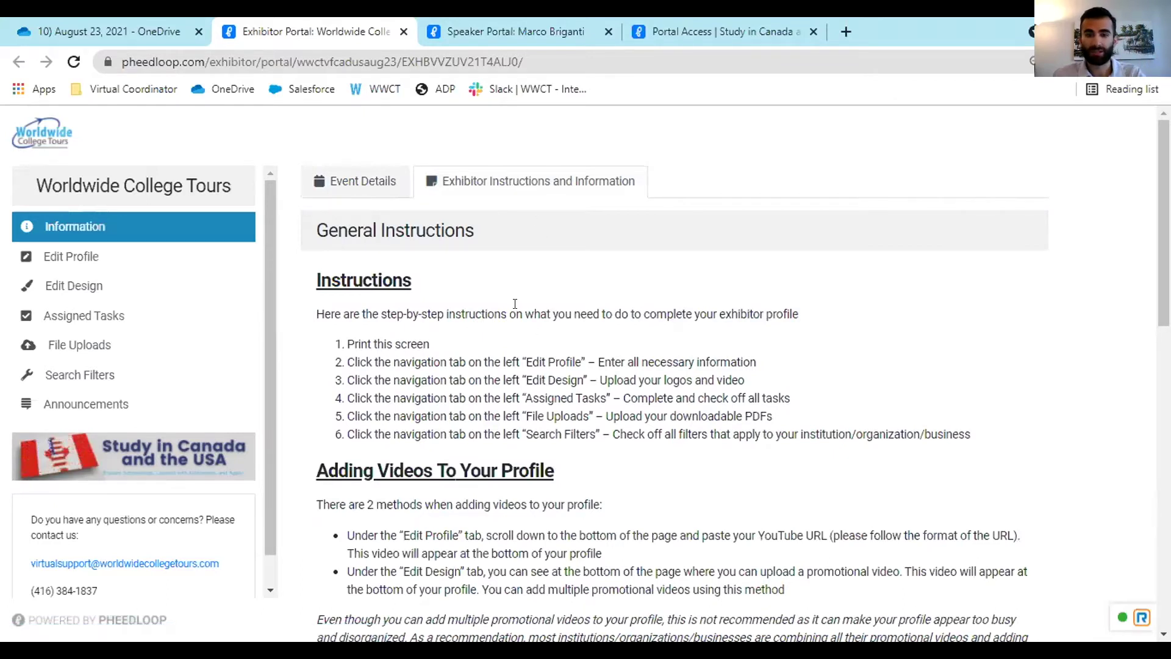
scroll(525, 317, down, 3)
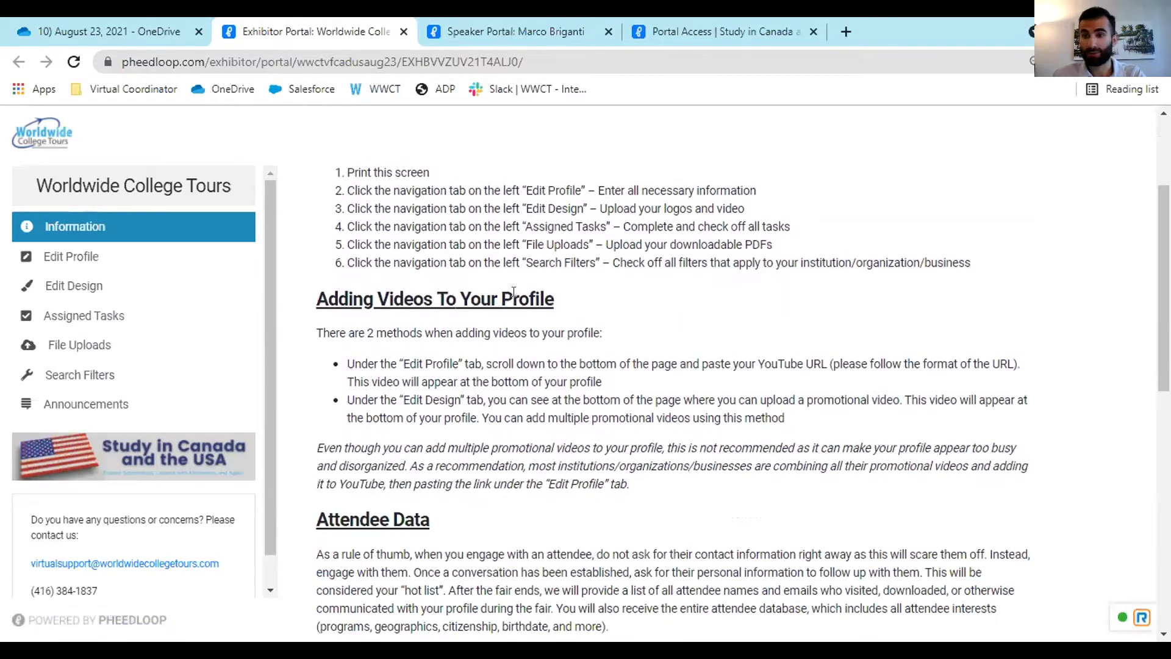
scroll(514, 299, down, 3)
scroll(514, 298, down, 3)
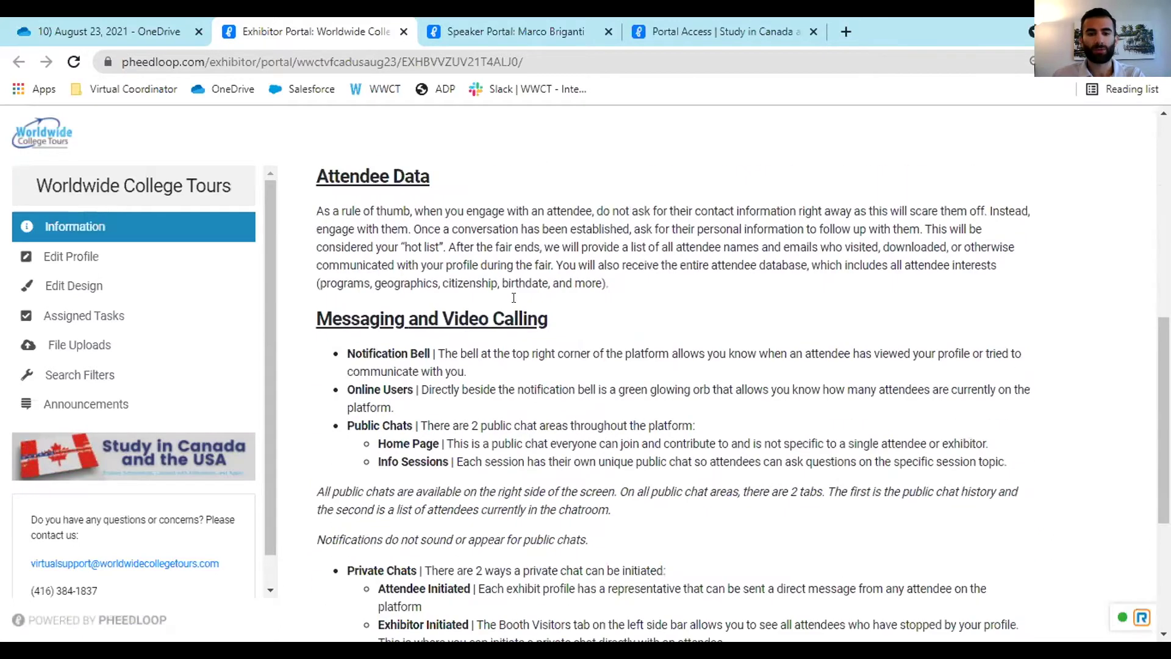
scroll(514, 300, down, 5)
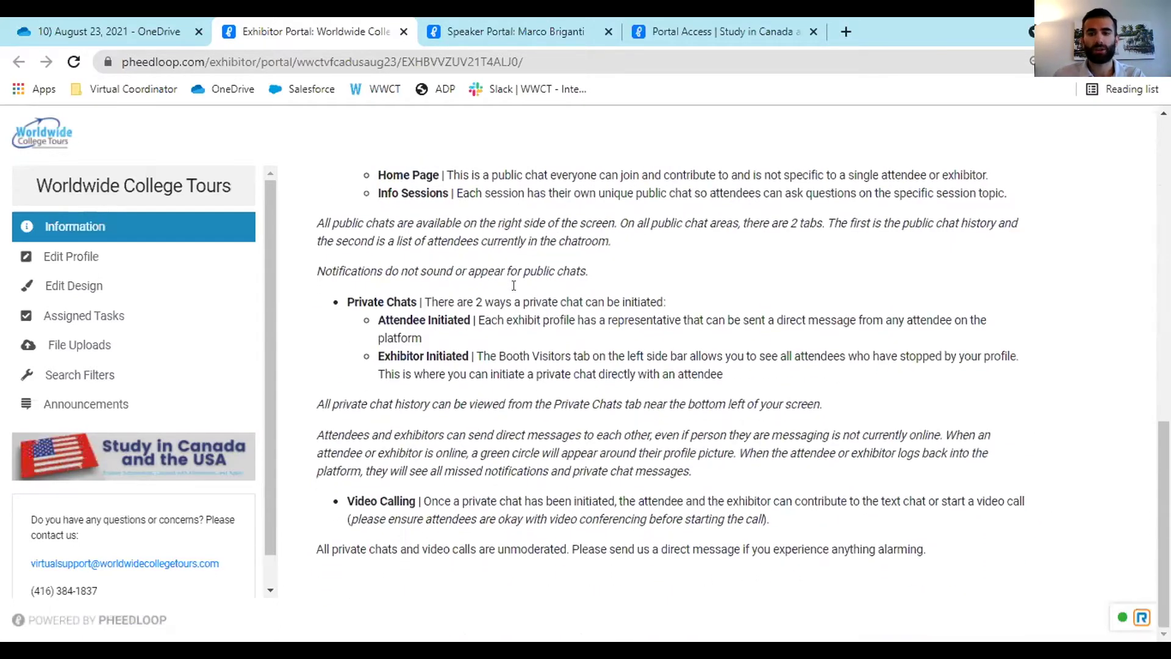
scroll(530, 300, up, 15)
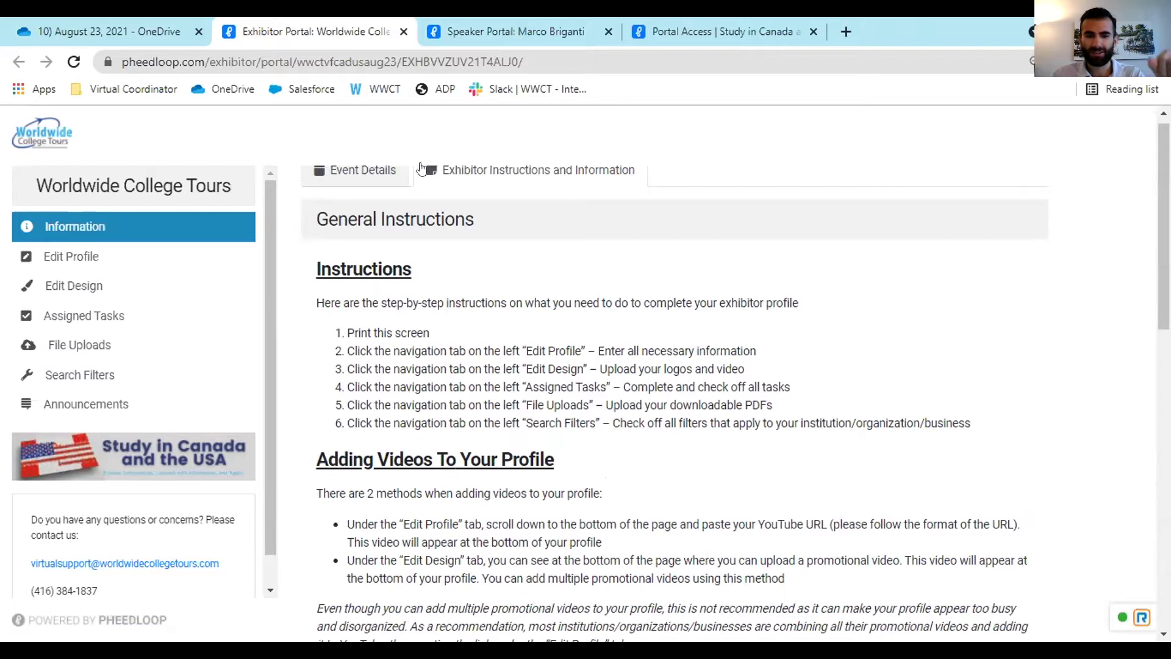
click(364, 173)
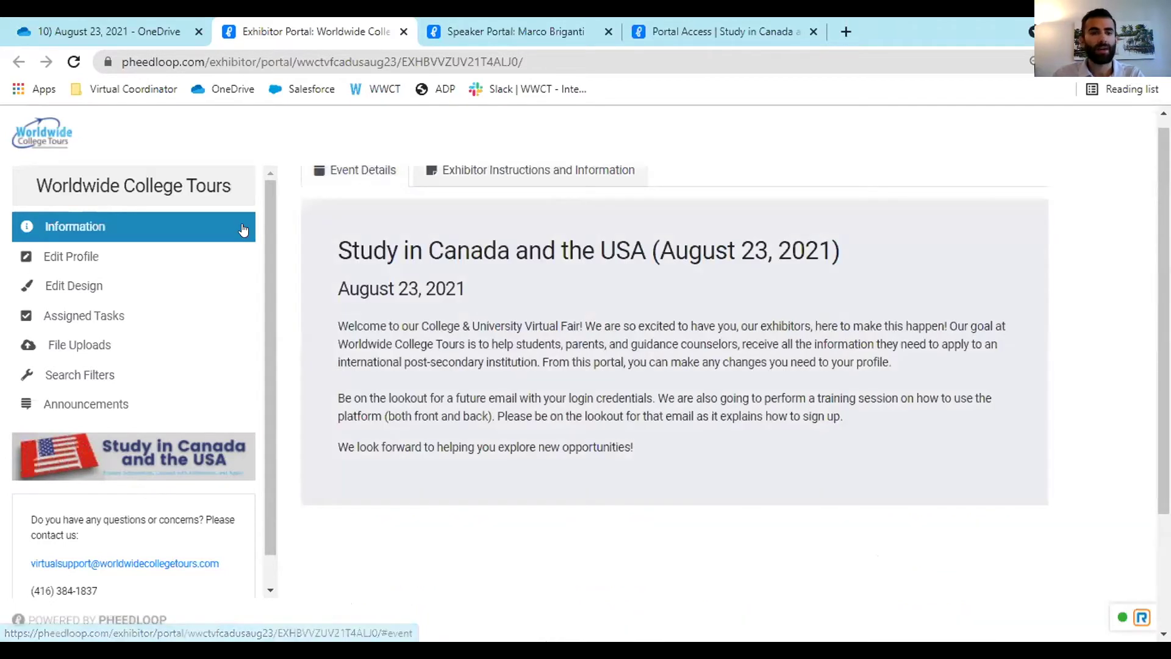
click(64, 261)
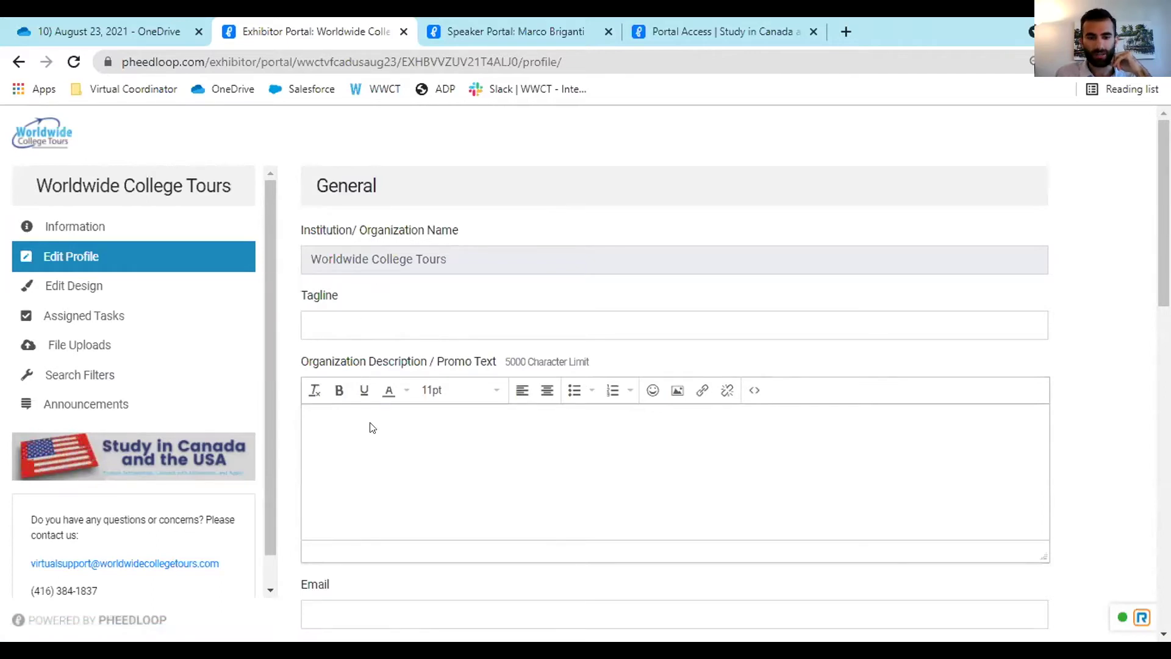
- Open the Worldwide College Tours Edit Profile form and select the Tagline field
mouse_move(358, 315)
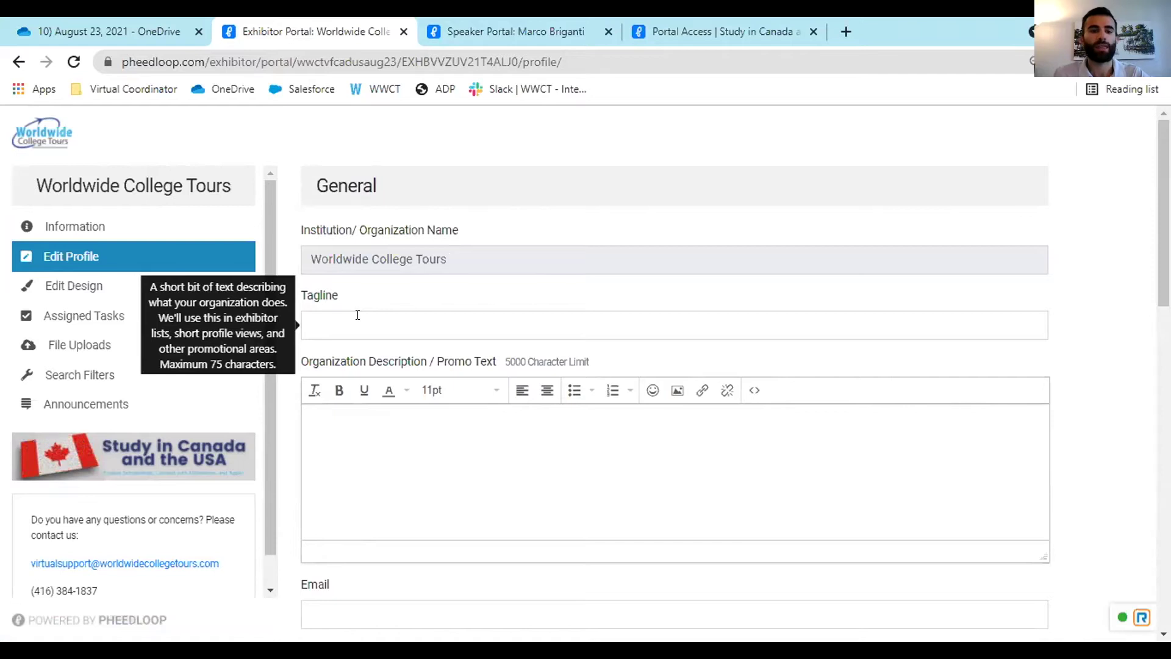
click(352, 313)
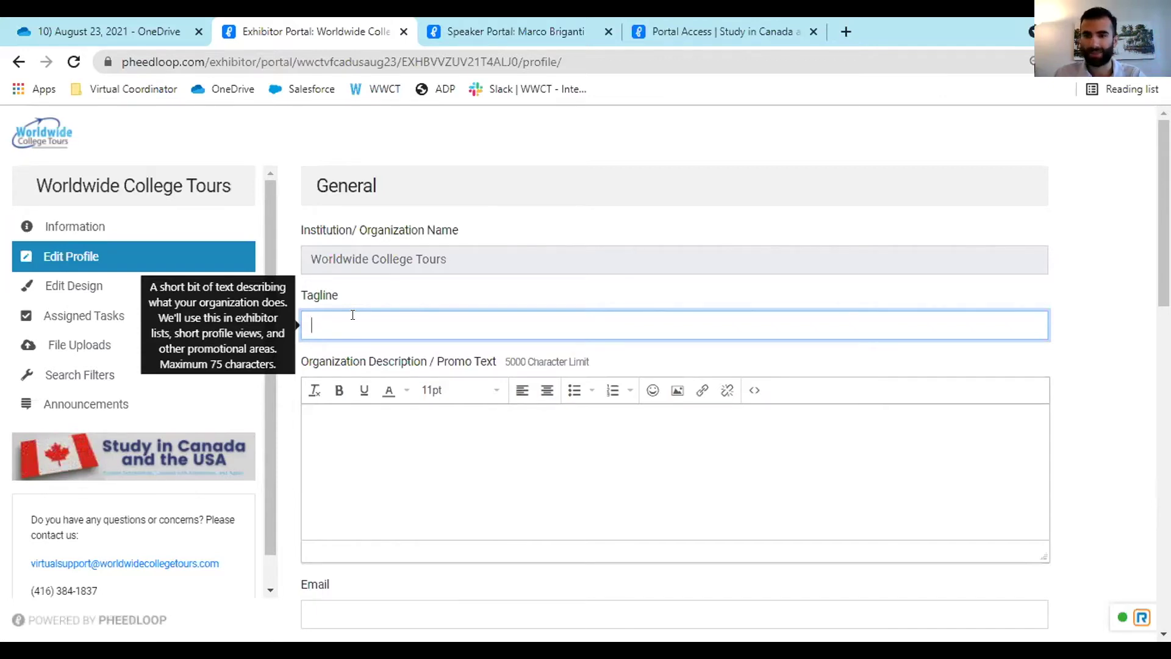
click(278, 364)
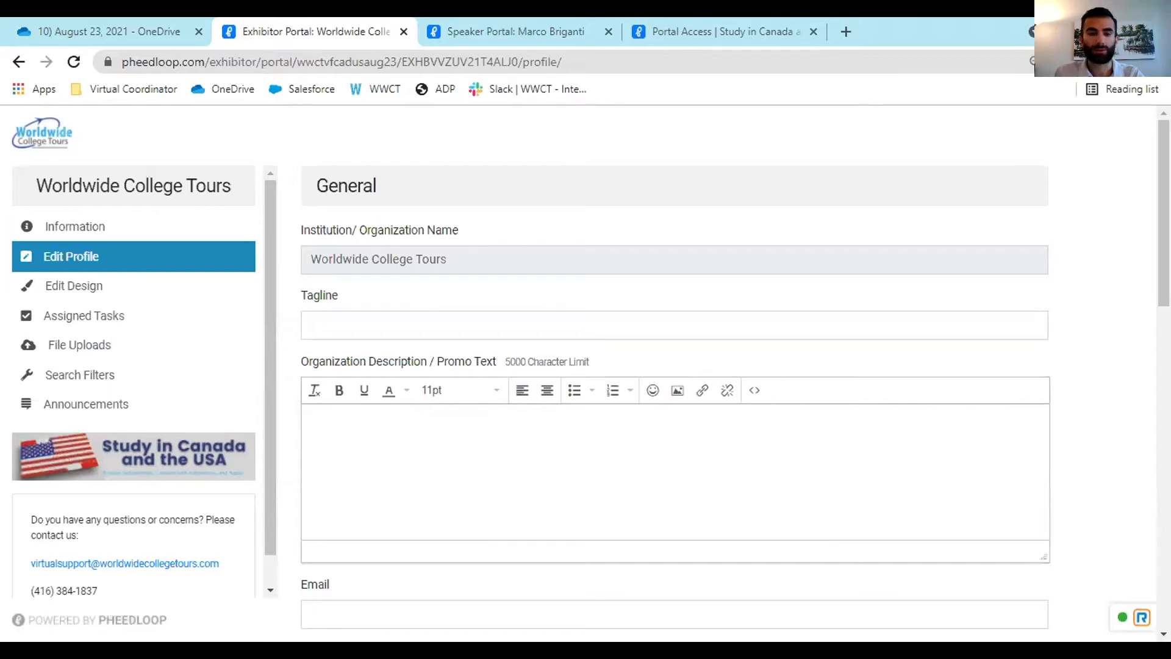
- Paste 'Explore New Opportunities' as the tagline and the two-paragraph promo text as the organization description
click(469, 325)
text(Explore New Opportunities)
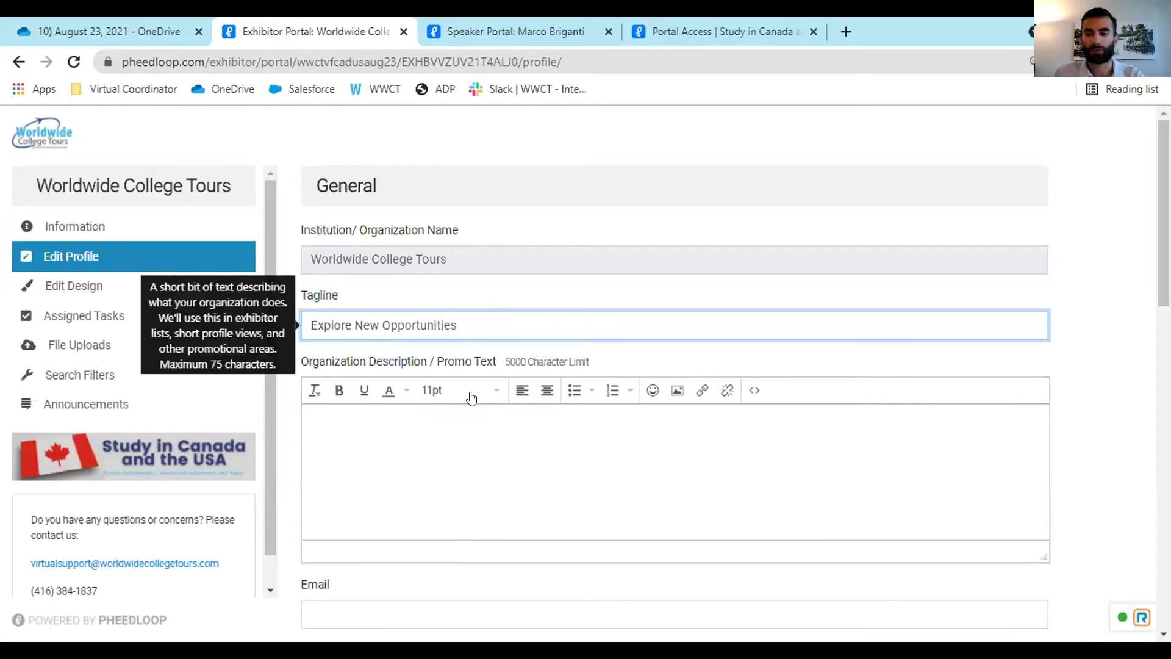
click(420, 480)
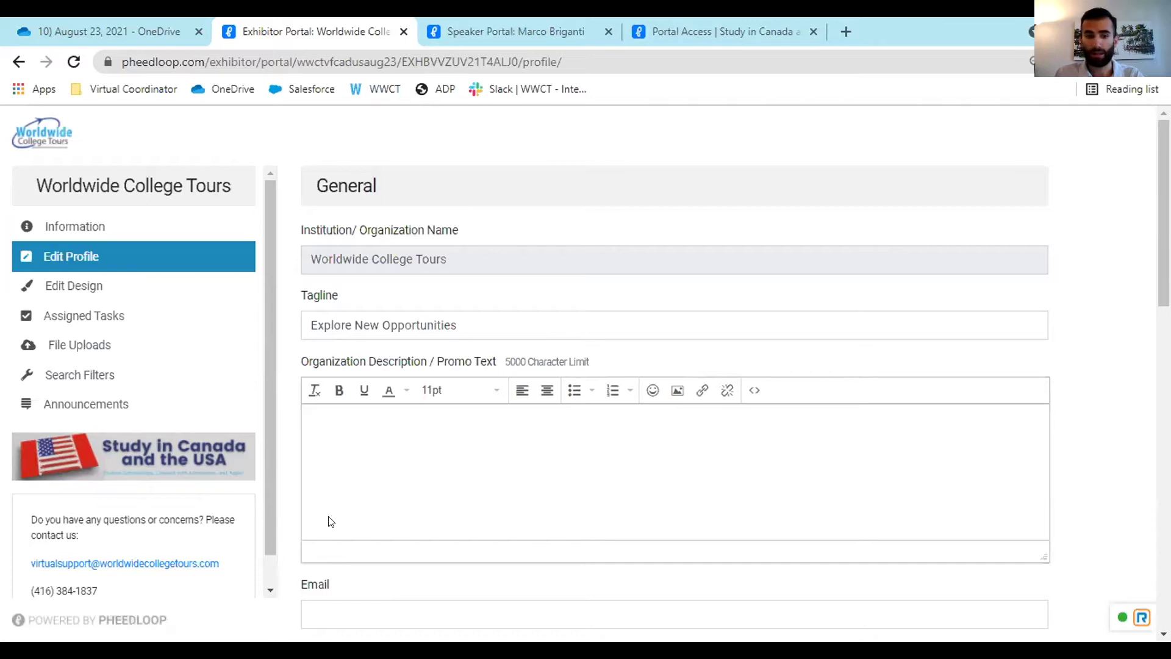
text(At Worldwide College Tours, we help introduce students, parents, and guidance counselors to colleges and universities, from around the world, through virtual fairs, high school tours, and our College Admissions Guide. Our goal is to provide students with a way to achieving educational success while exploring their post-secondary options. If you are a student looking for information on where to apply, how to apply, programs, scholarship, or anything else related to post-secondary, we would be happy to help you find the right fit. We want you to feel motivated in finding an institution that is right for you!  Explore New Opportunities, with Worldwide College Tours!)
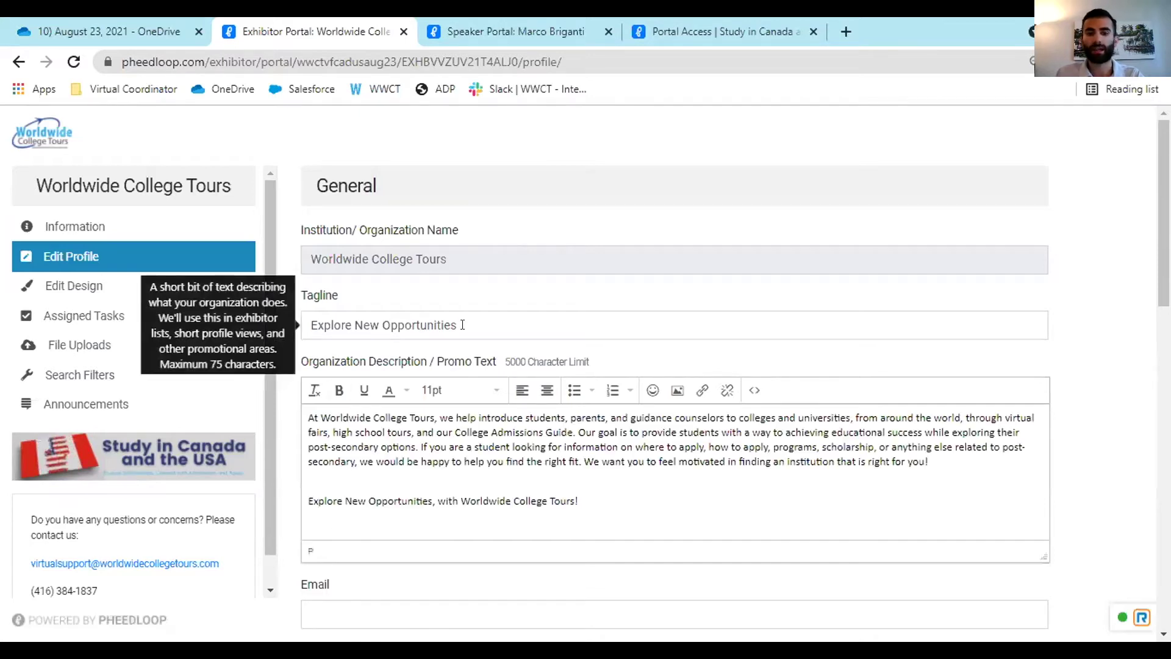
- Review the description, noting its 5000-character limit and the blank line between paragraphs
click(464, 319)
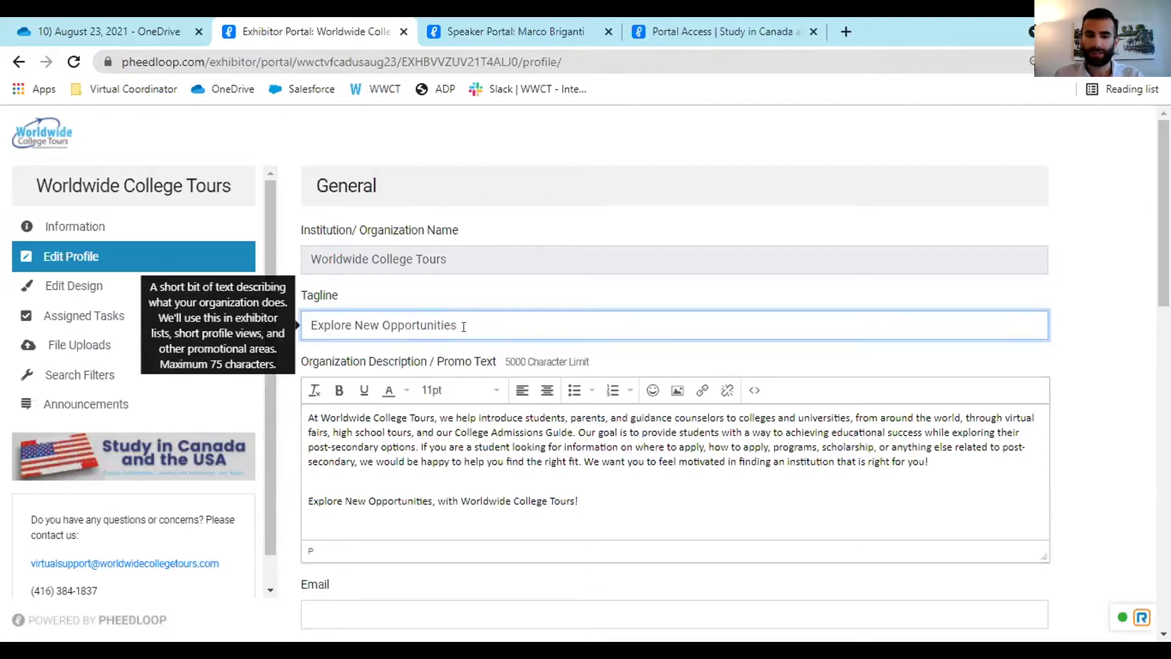
click(391, 478)
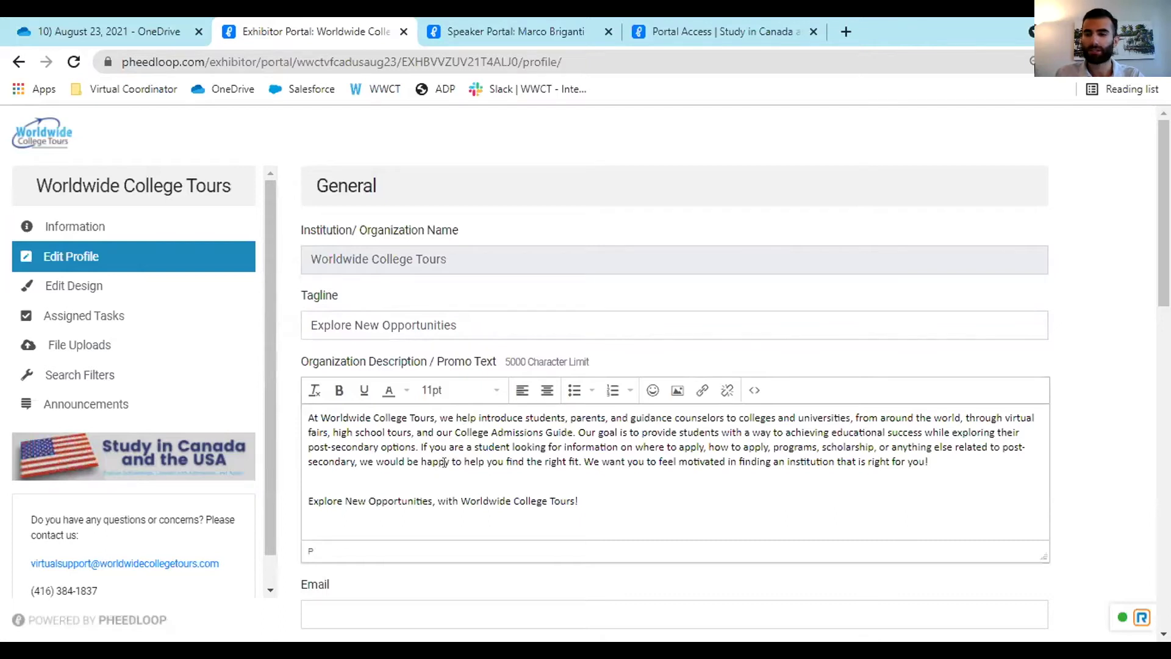
scroll(455, 446, down, 1)
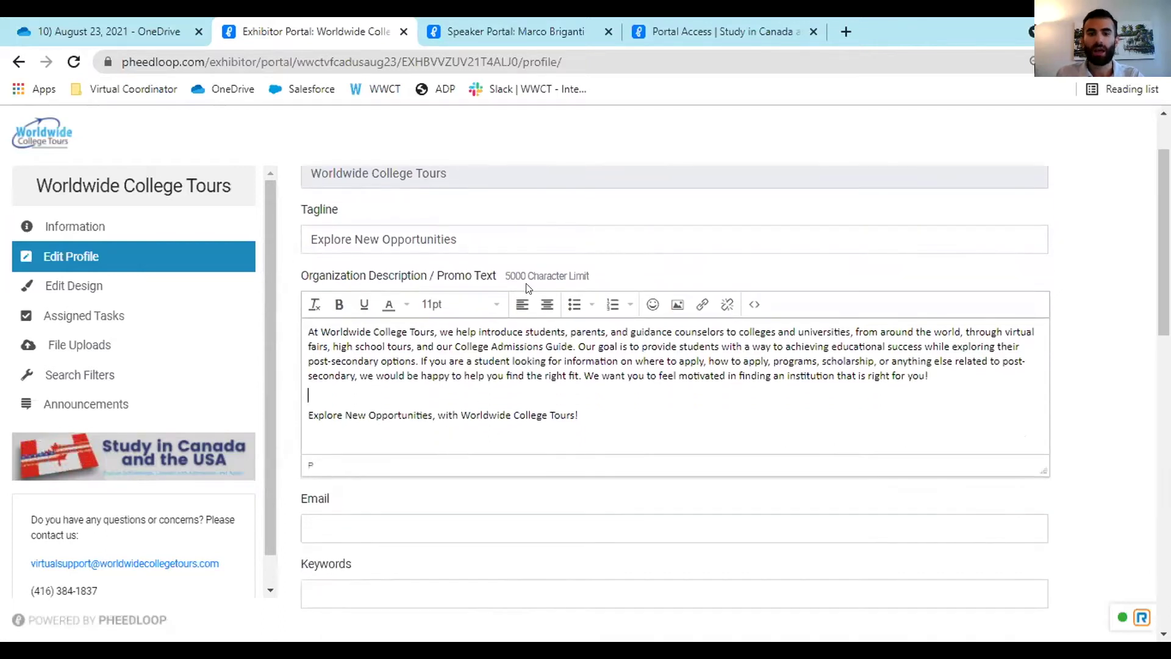
double_click(512, 276)
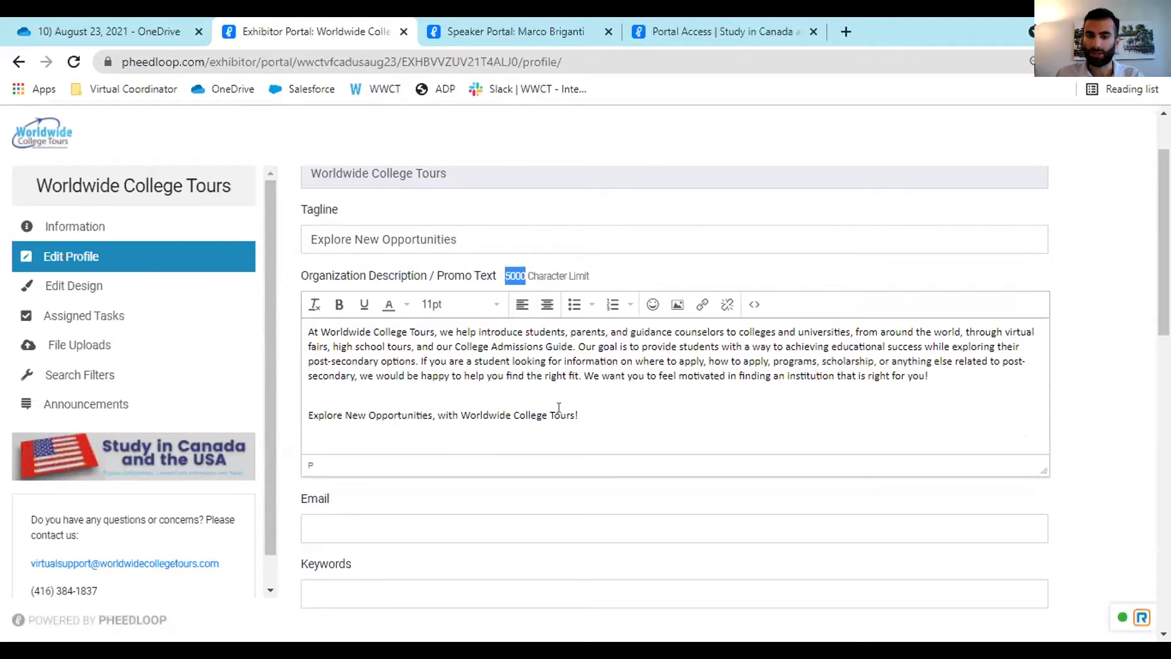
click(505, 395)
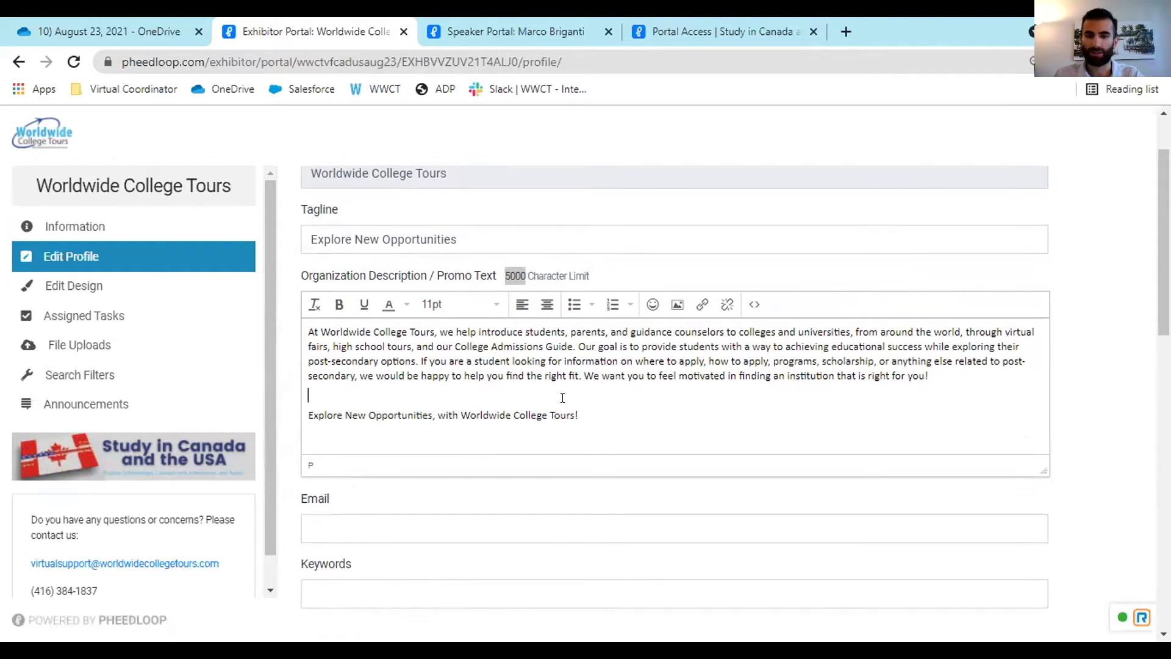
scroll(563, 398, down, 2)
- Paste the organization's general support address into the profile Email field
click(488, 442)
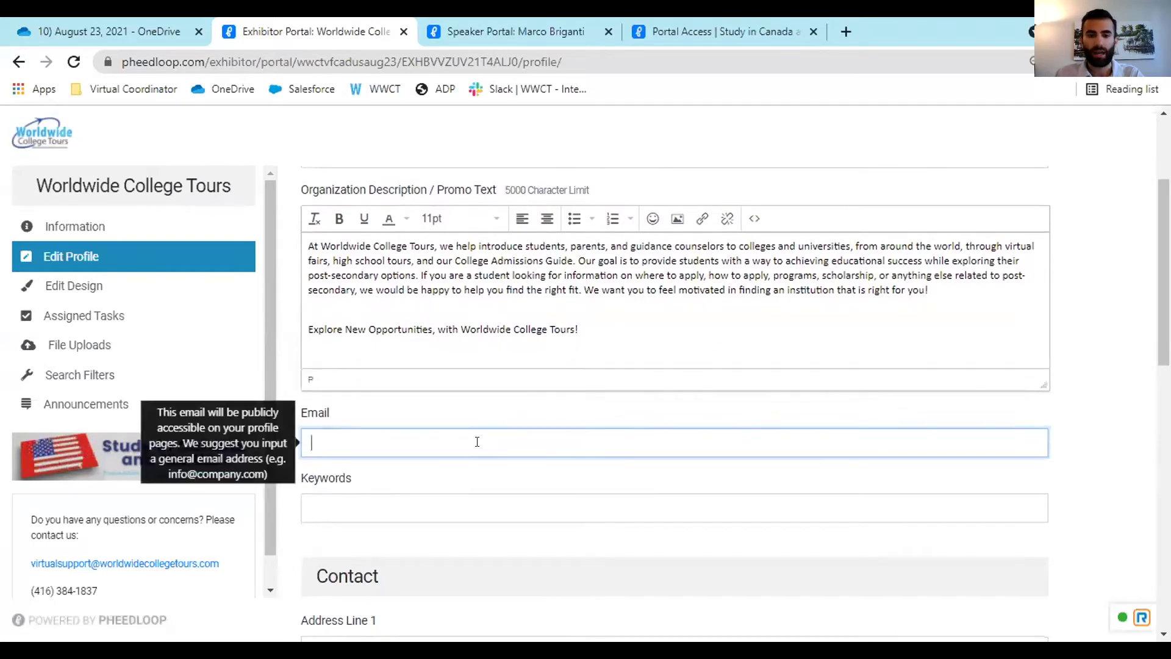
scroll(532, 425, down, 1)
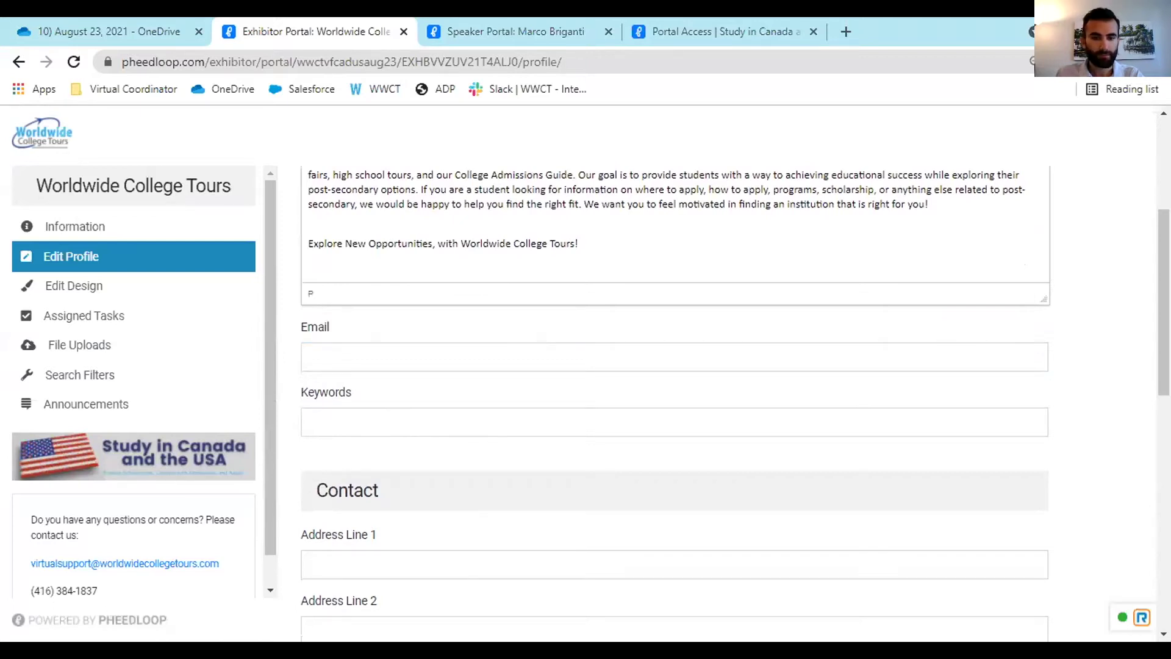
click(426, 357)
key(ctrl+v)
scroll(438, 407, down, 1)
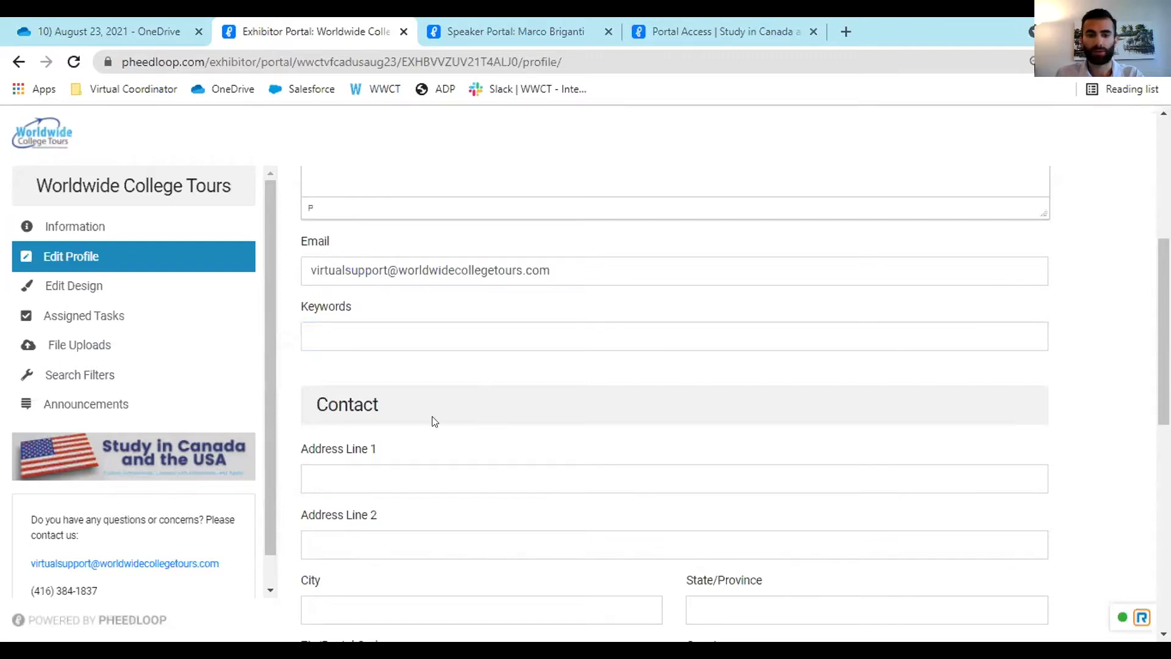
- Fill Keywords with the pasted list plus 'International Fairs, Connecting Internationally'
click(433, 335)
key(ctrl+v)
click(418, 354)
click(439, 325)
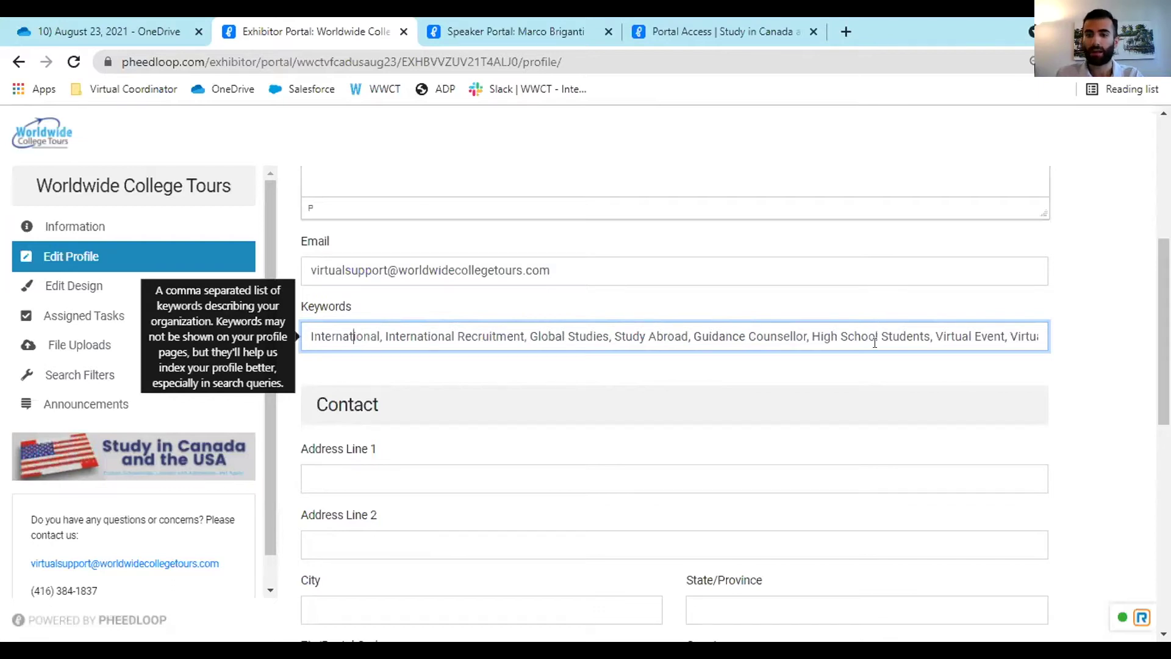
click(952, 335)
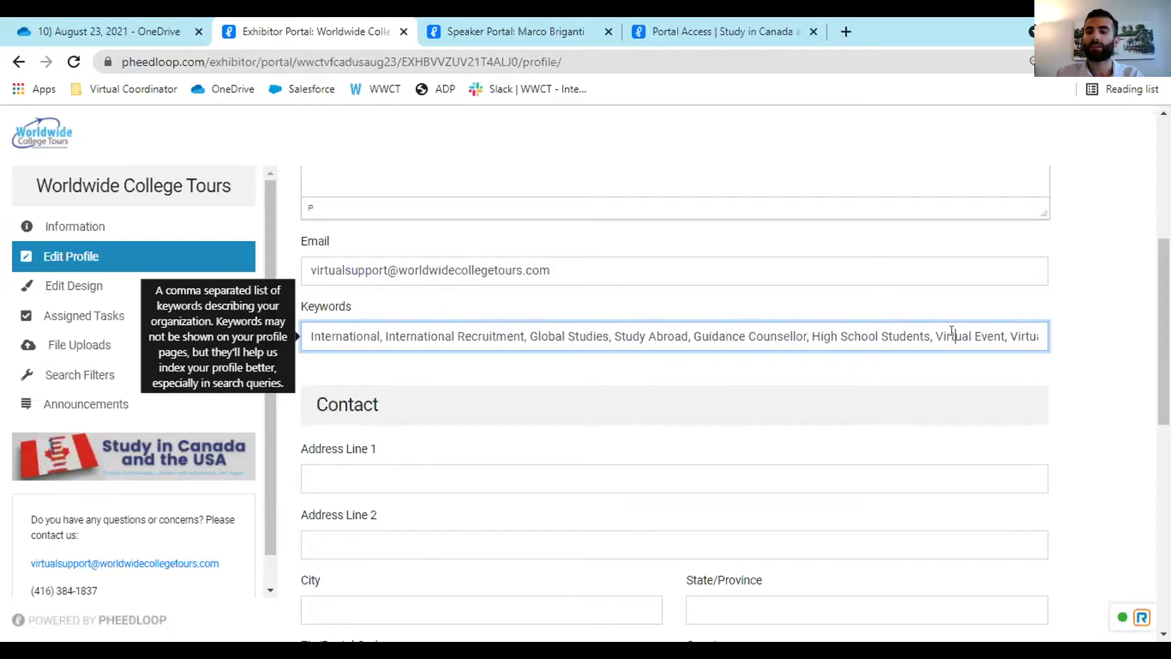
key(End)
text(International Fairs, Connecting Internationally)
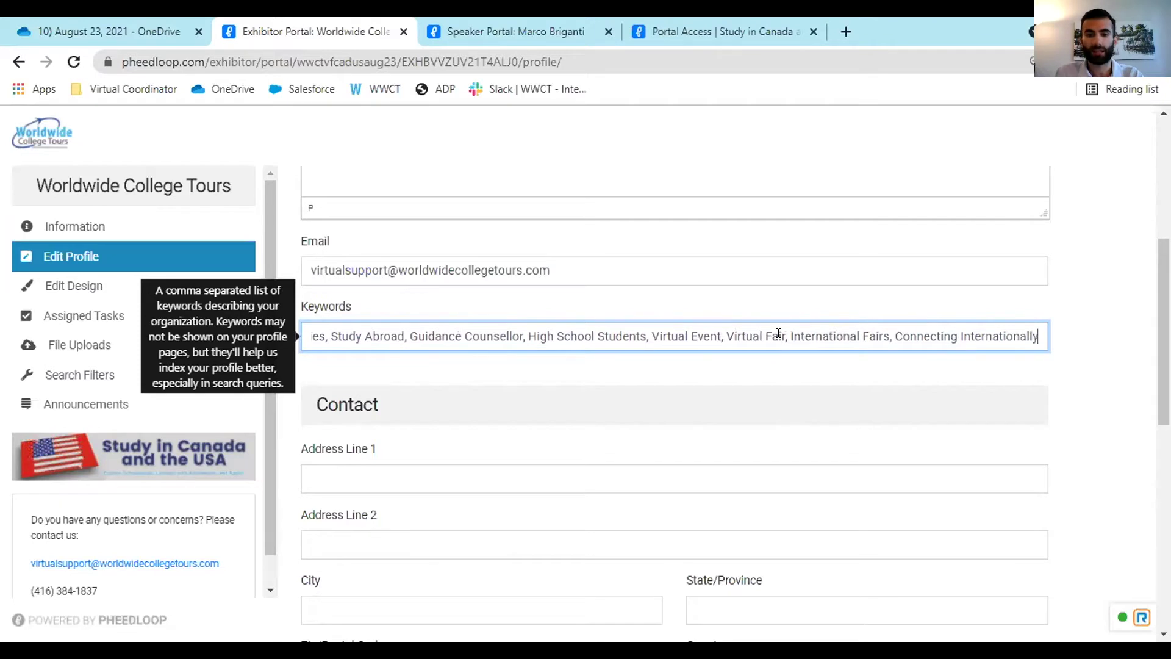
key(ctrl+a)
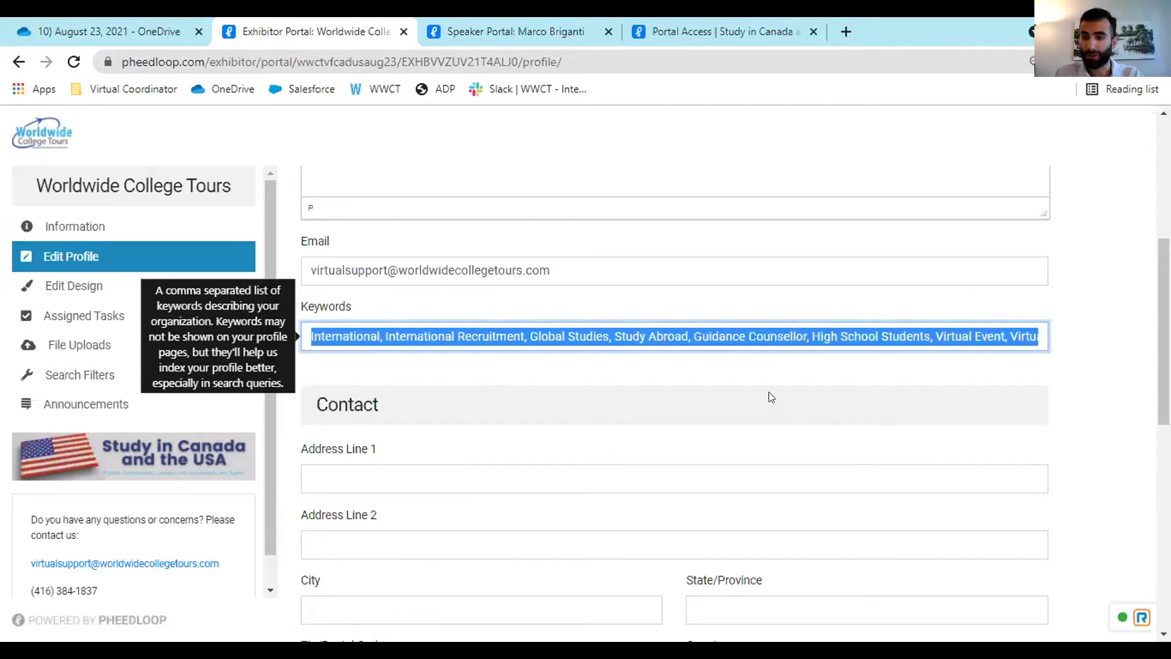
scroll(547, 417, down, 1)
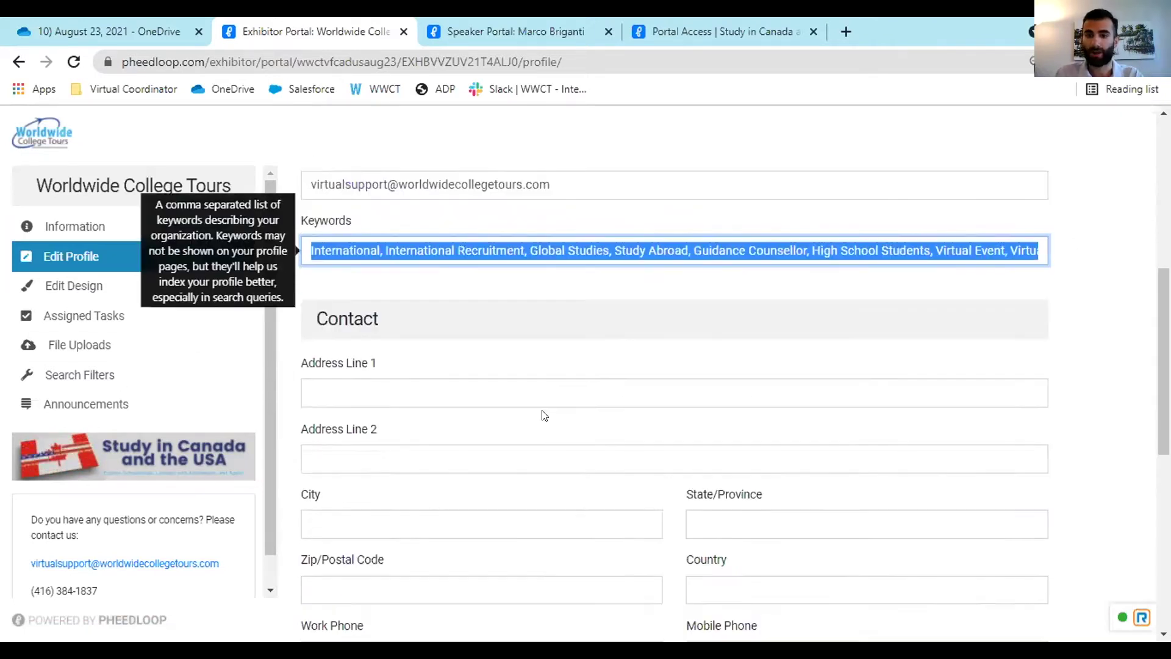
- Paste the full company address into Address Line 1 and remove Canada from it
click(422, 389)
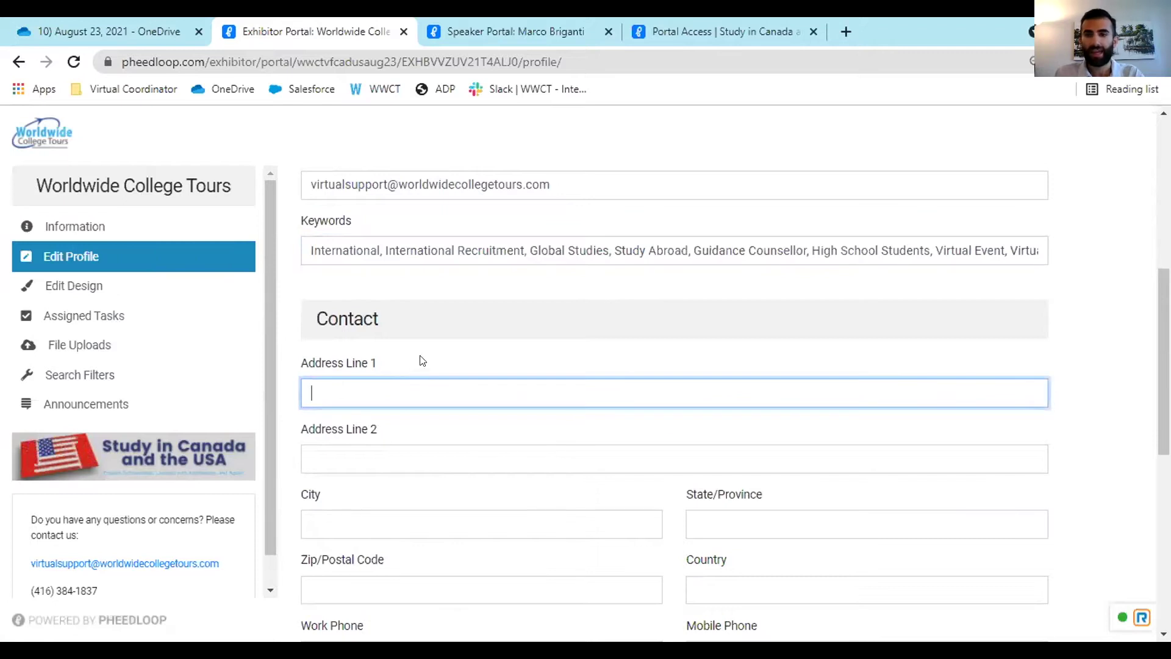
scroll(388, 380, down, 1)
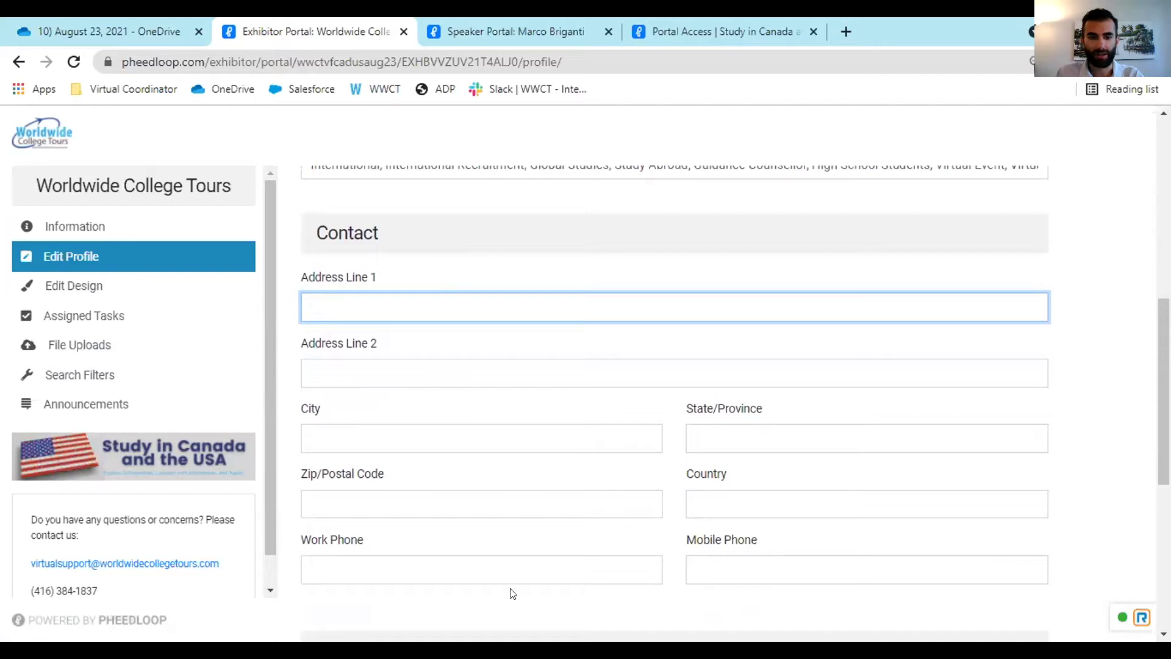
click(511, 593)
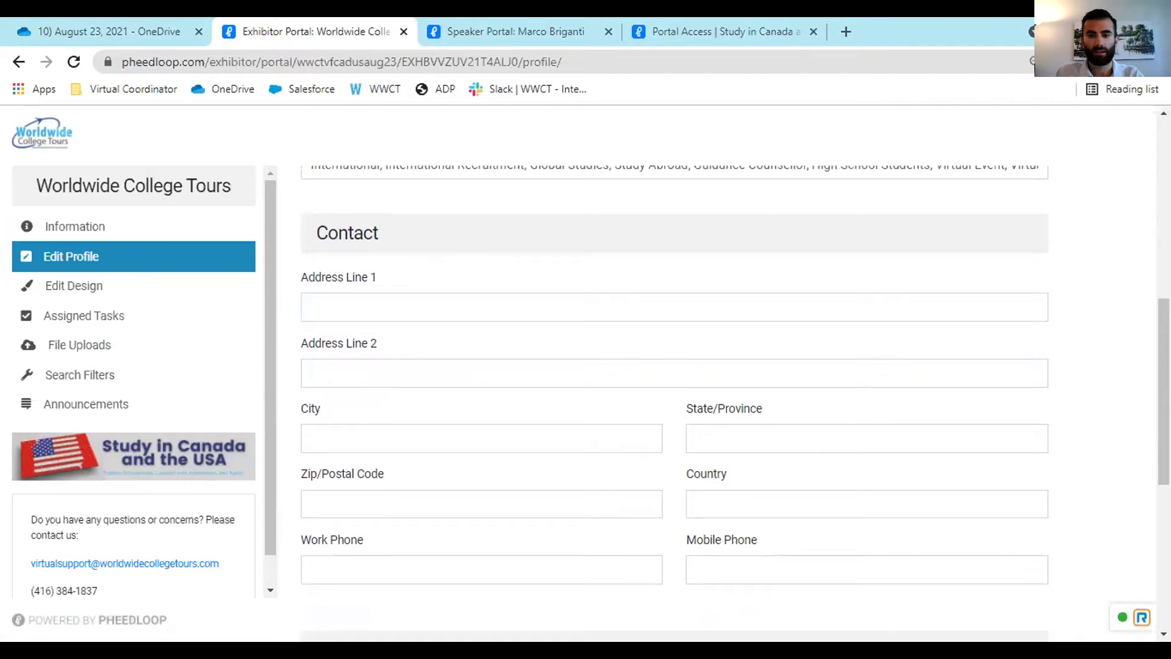
click(671, 307)
text(201B – 2645 Skymark Avenue, Mississauga, Ontario, L4W 4H2, Canada)
double_click(676, 307)
key(ctrl+c)
key(BackSpace)
- Set Country to Canada and move the postal code into Zip/Postal Code
scroll(706, 489, down, 1)
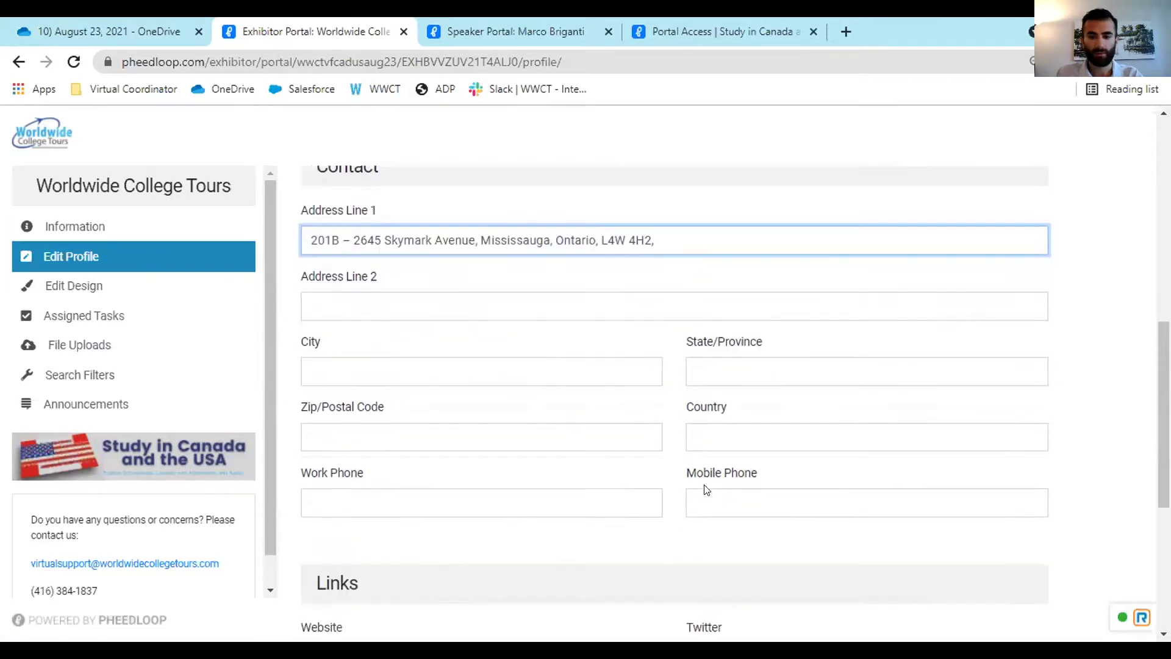
scroll(705, 489, down, 1)
click(712, 412)
key(ctrl+v)
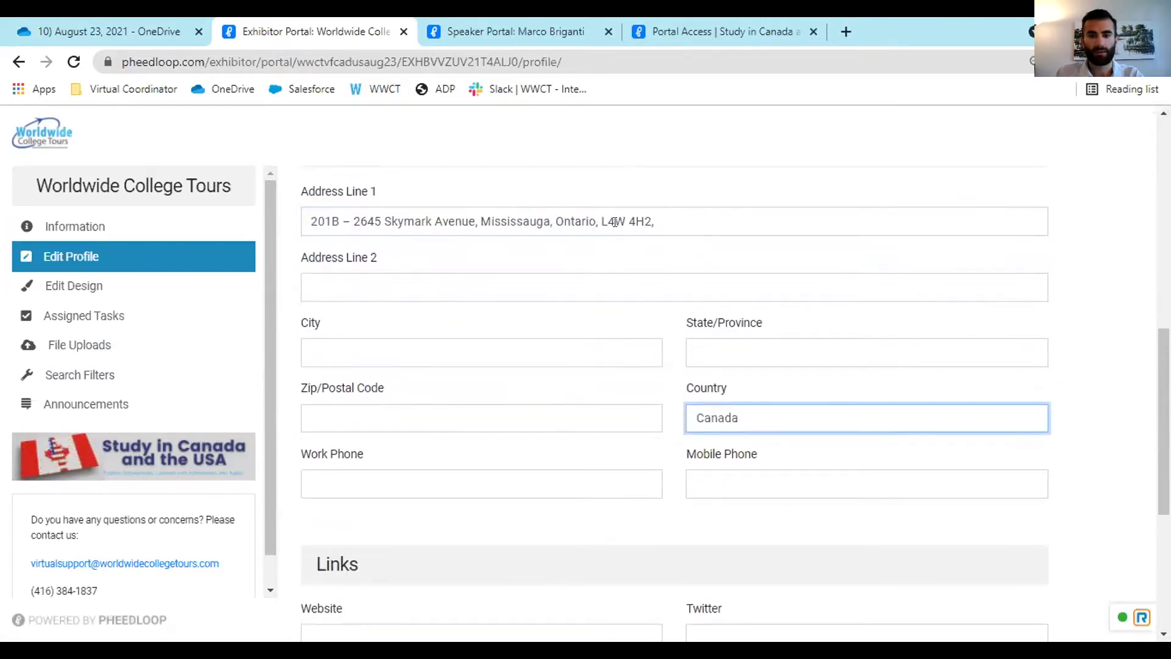
drag(651, 219, 596, 222)
key(ctrl+c)
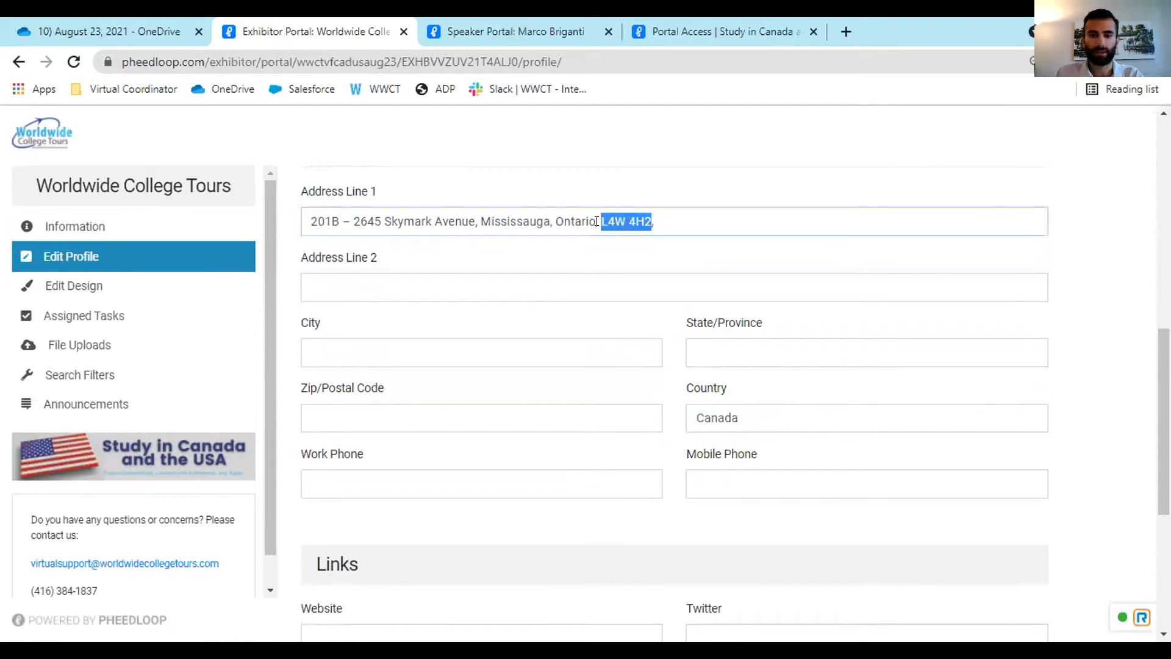
key(BackSpace)
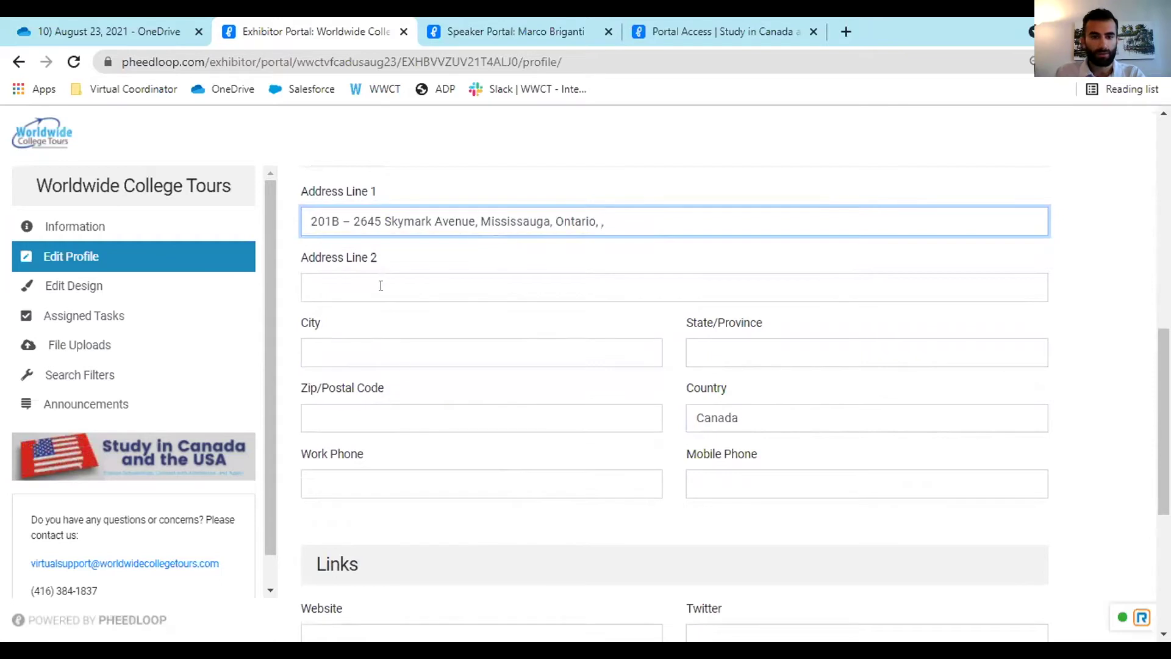
click(356, 422)
key(ctrl+v)
- Move Ontario into State/Province and Mississauga into City, removing the leftover commas
double_click(573, 221)
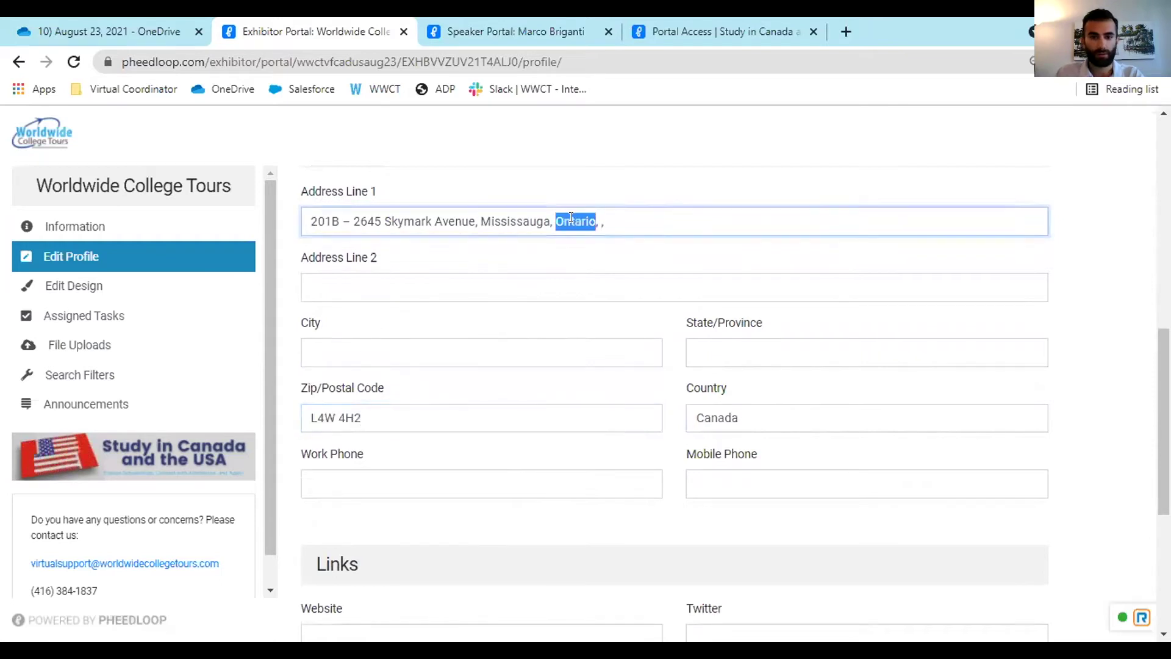
key(ctrl+x)
click(758, 353)
key(ctrl+v)
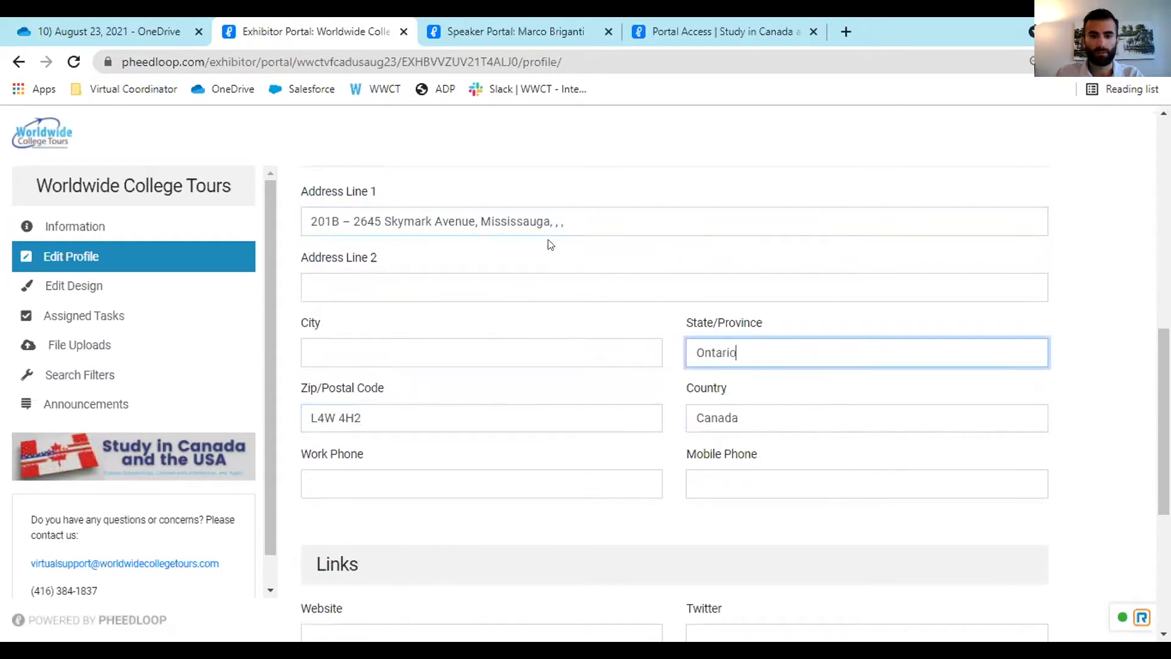
double_click(499, 220)
key(ctrl+x)
click(394, 345)
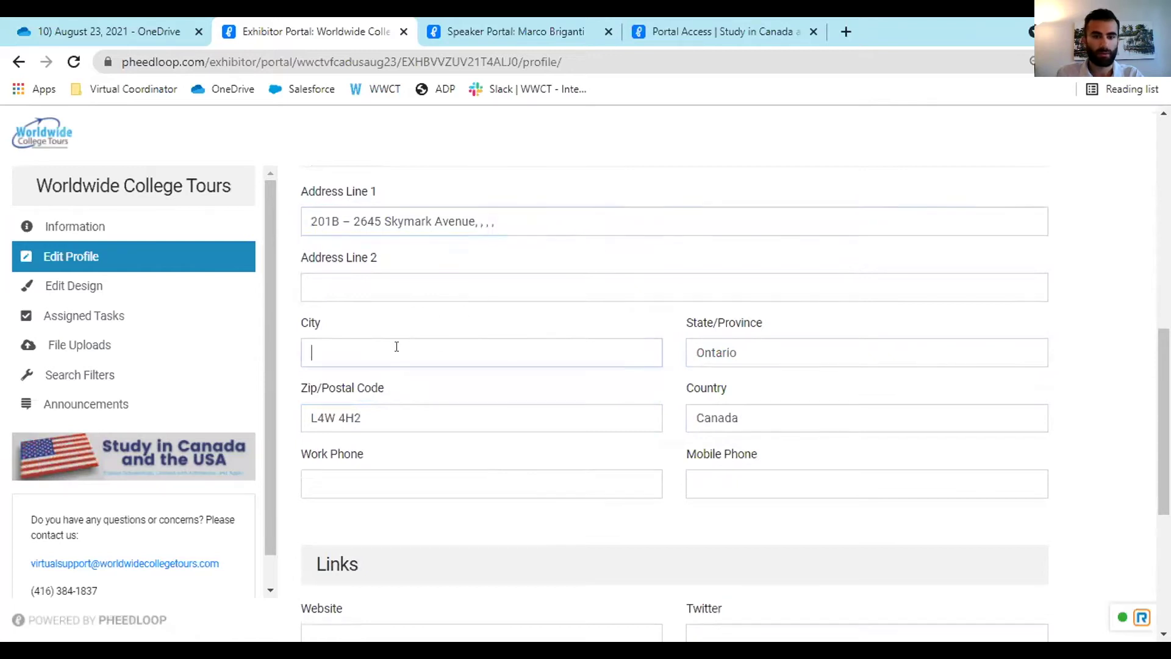
key(ctrl+v)
drag(500, 221, 475, 221)
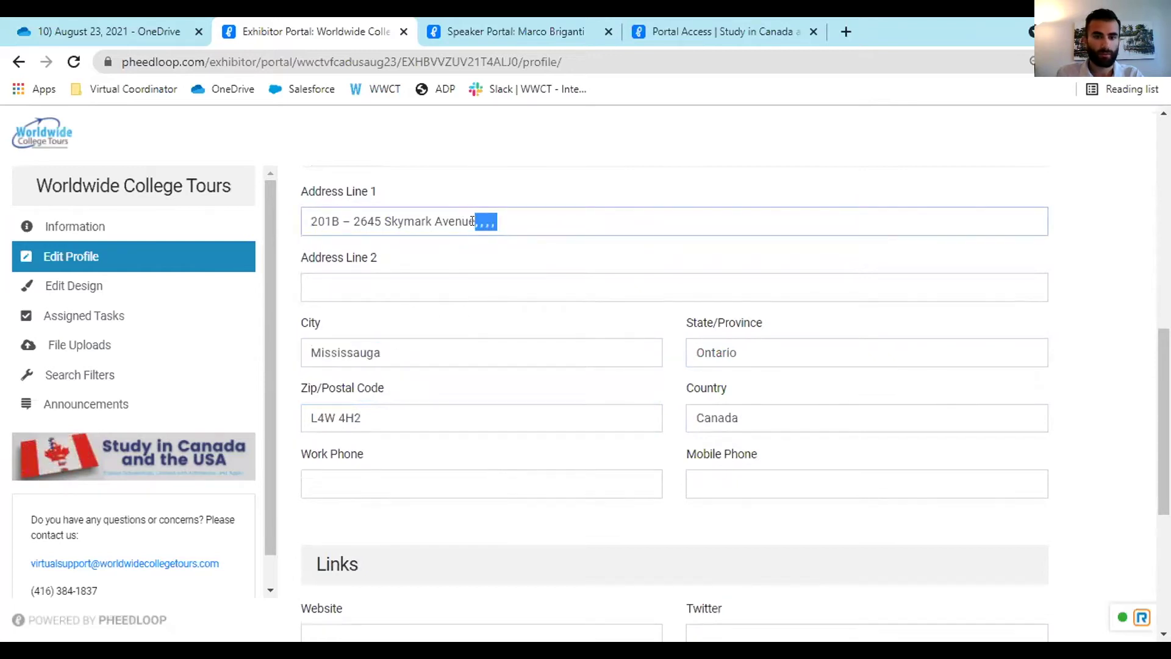
key(BackSpace)
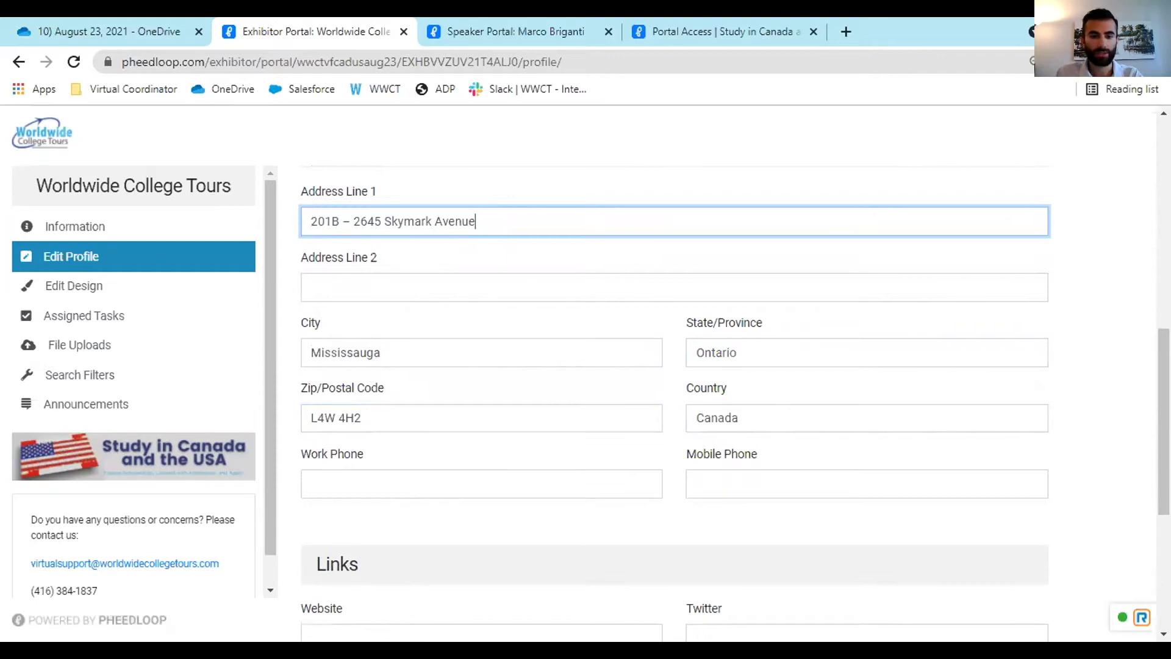
- Paste the organization's phone number into Work Phone
click(595, 494)
key(ctrl+v)
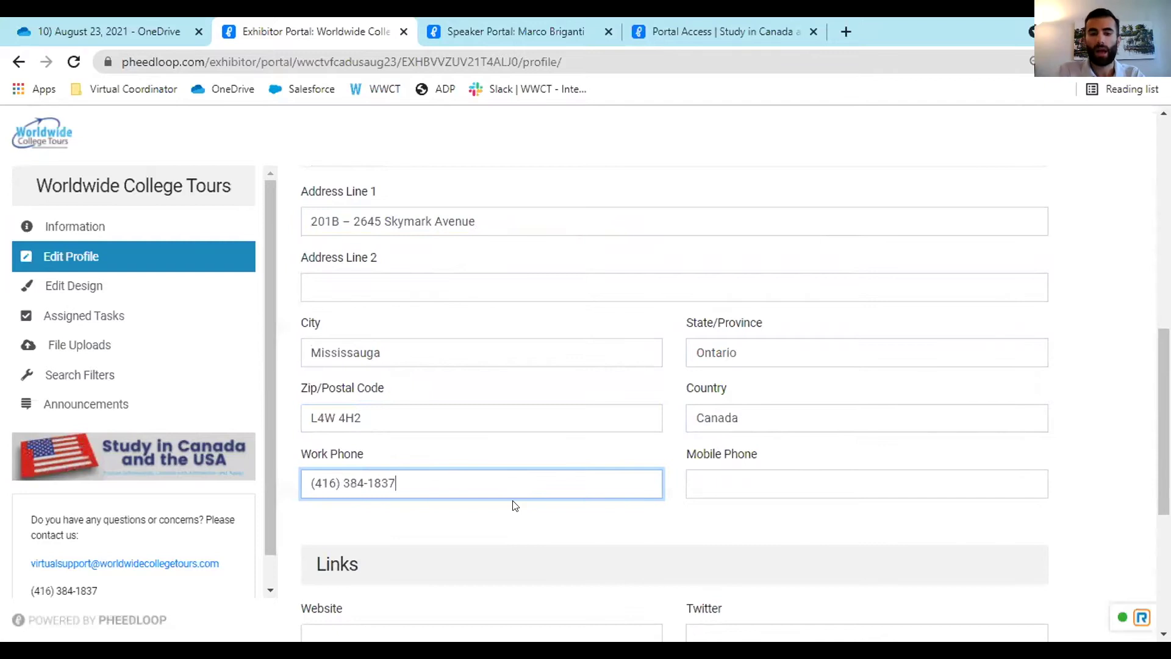
click(745, 487)
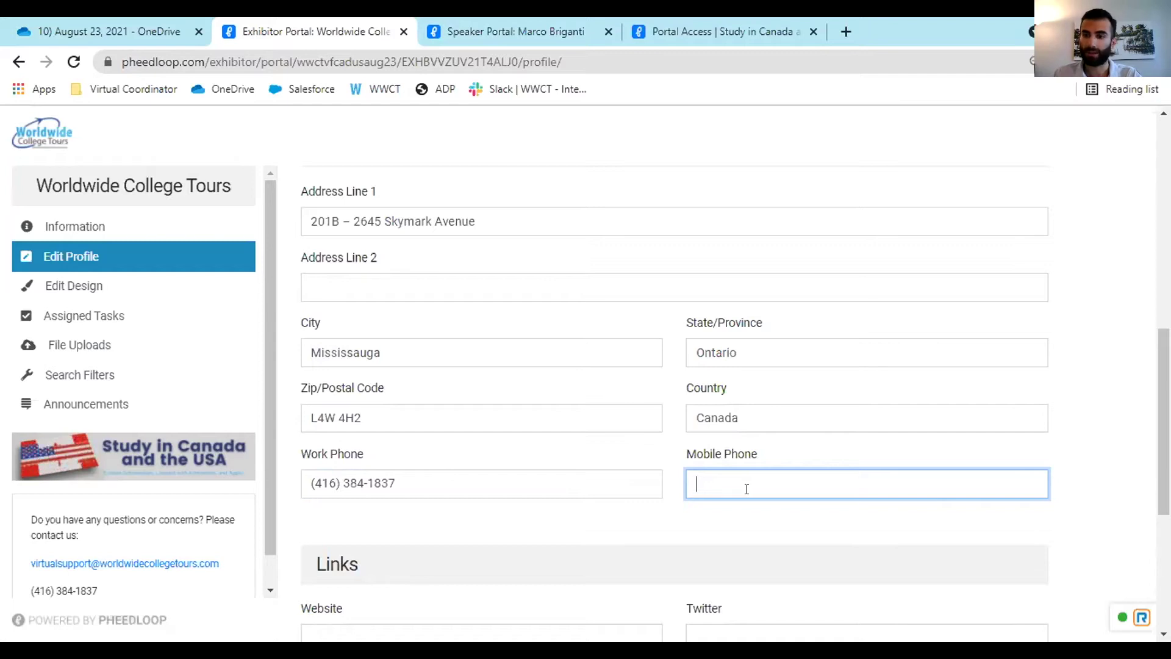
scroll(667, 489, down, 1)
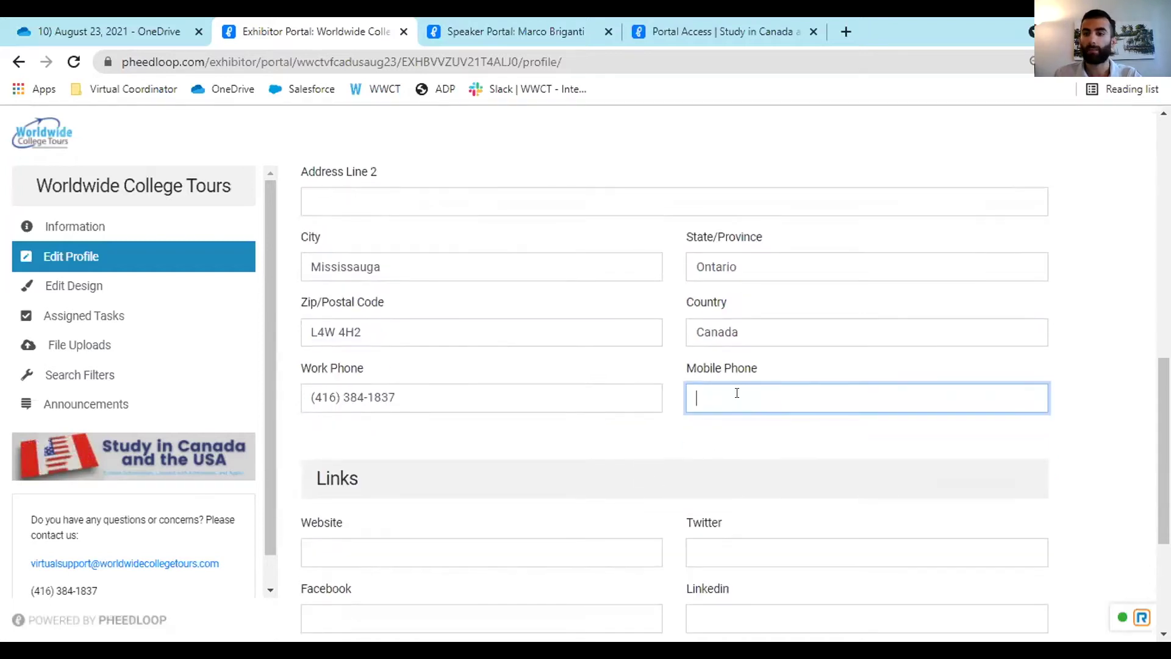
scroll(722, 402, down, 2)
click(424, 382)
scroll(632, 283, down, 1)
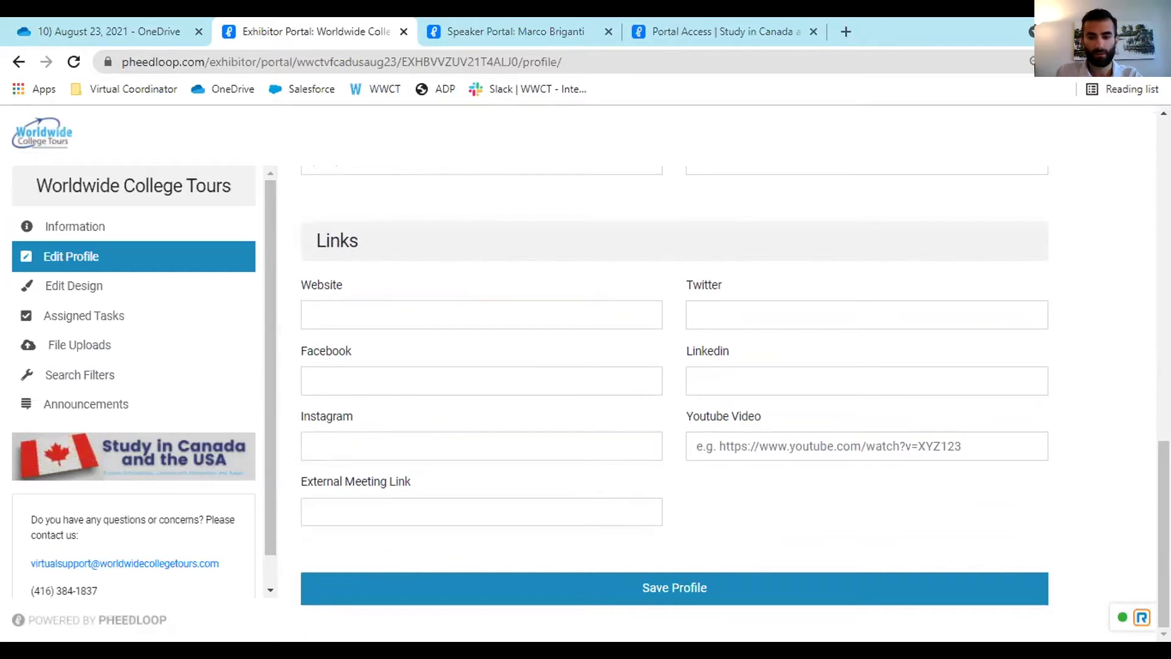
- Paste the company Website, Facebook, Instagram, Twitter and LinkedIn URLs into the Links fields
click(722, 305)
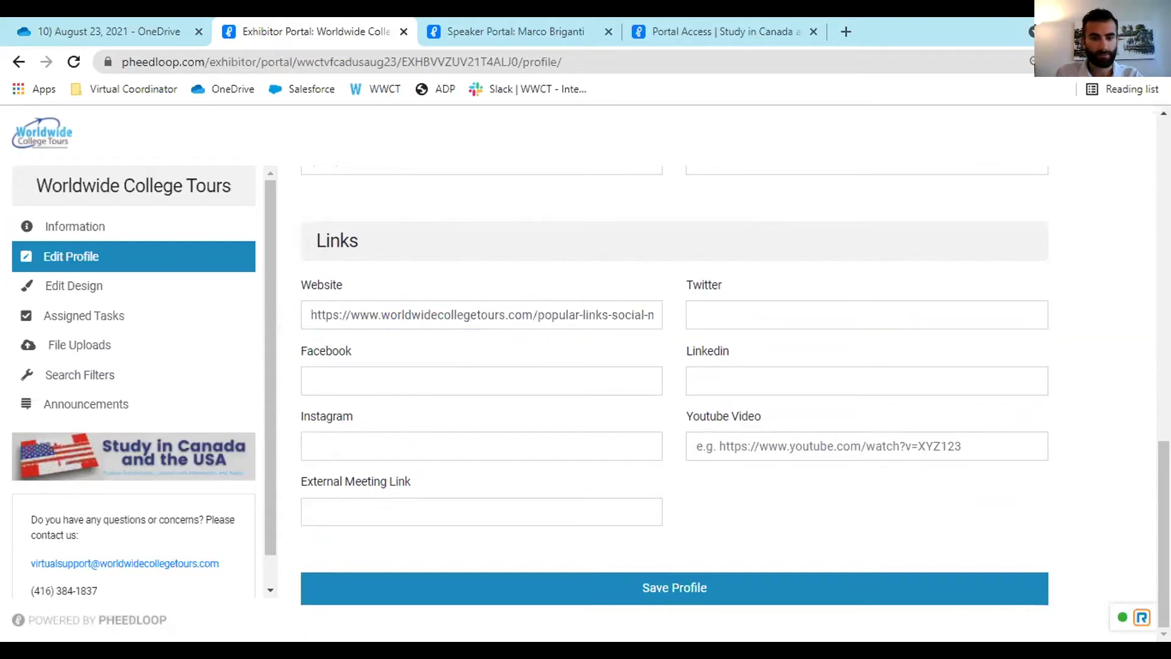
click(445, 380)
key(ctrl+v)
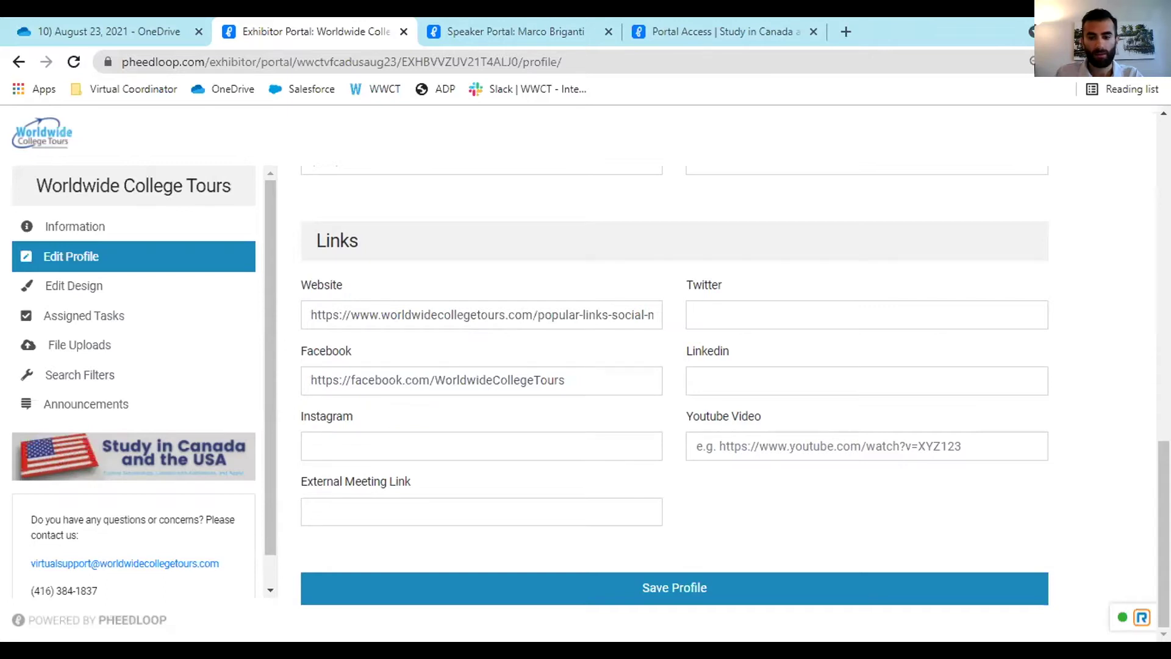
key(Tab)
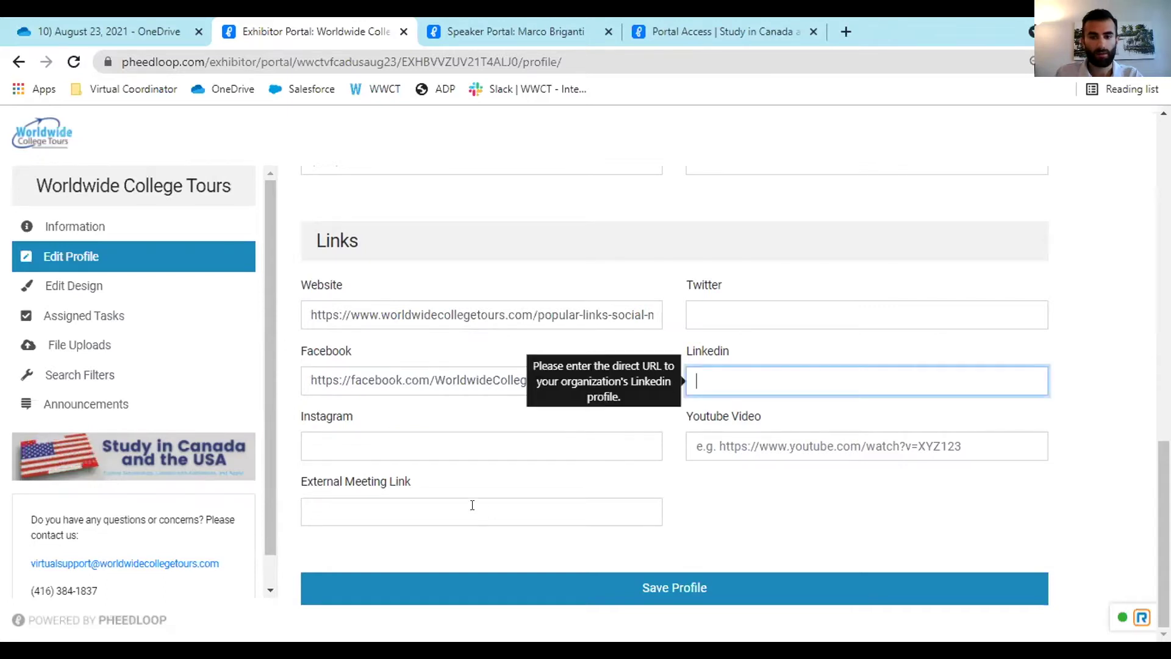
click(421, 450)
key(ctrl+v)
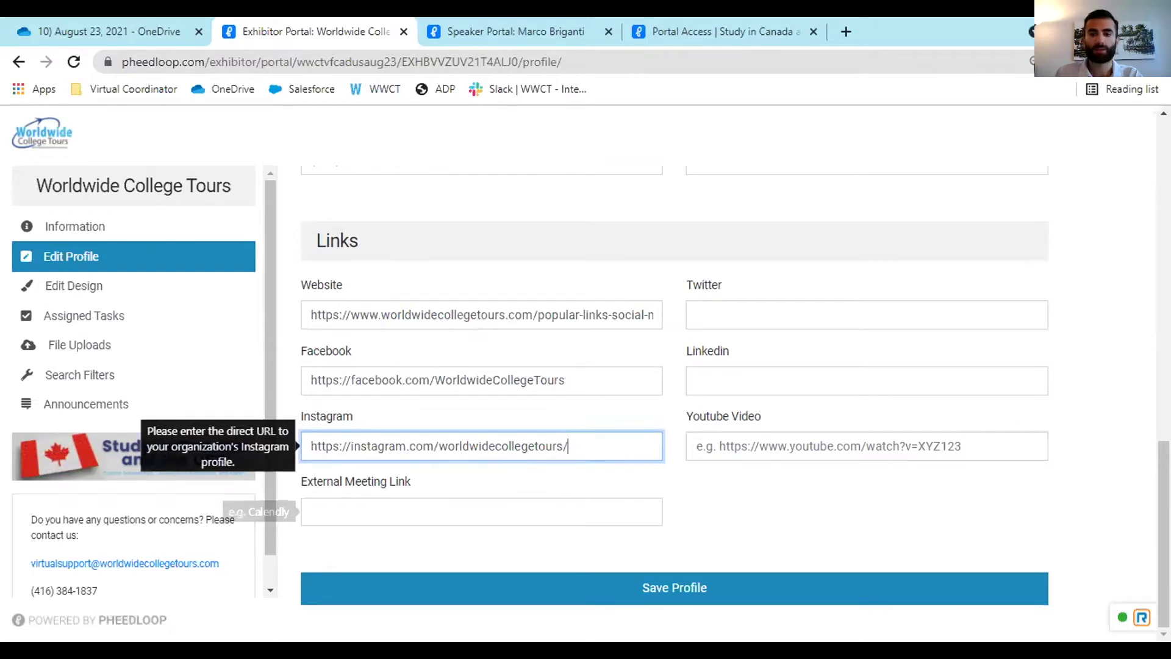
click(866, 315)
key(ctrl+v)
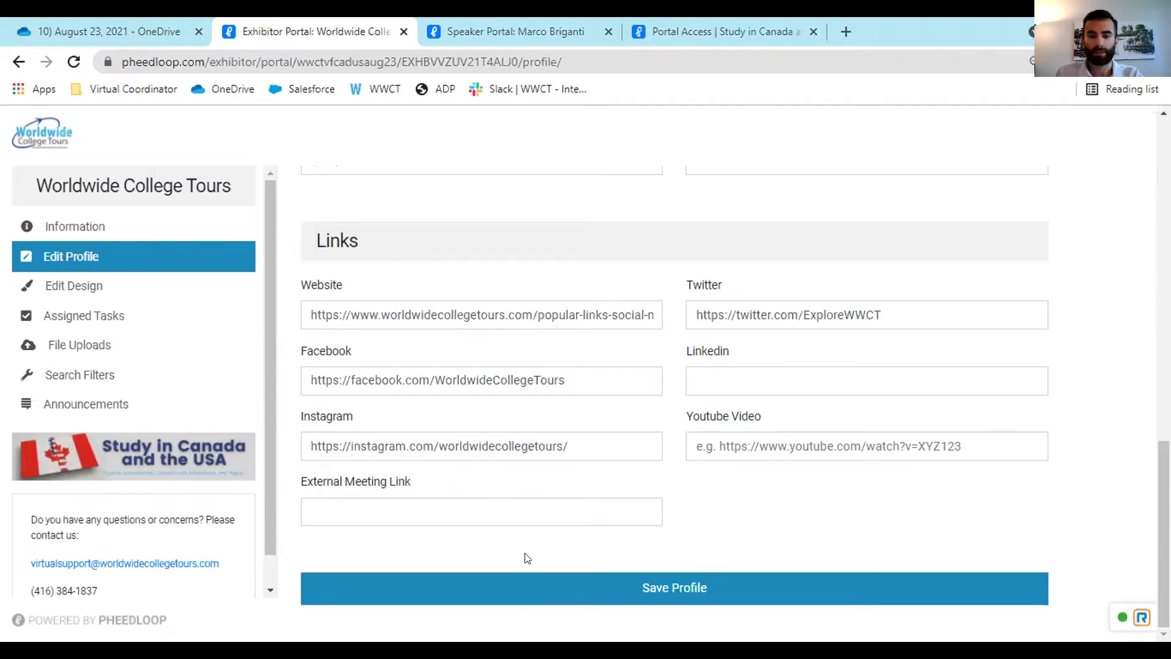
key(ctrl+v)
key(Tab)
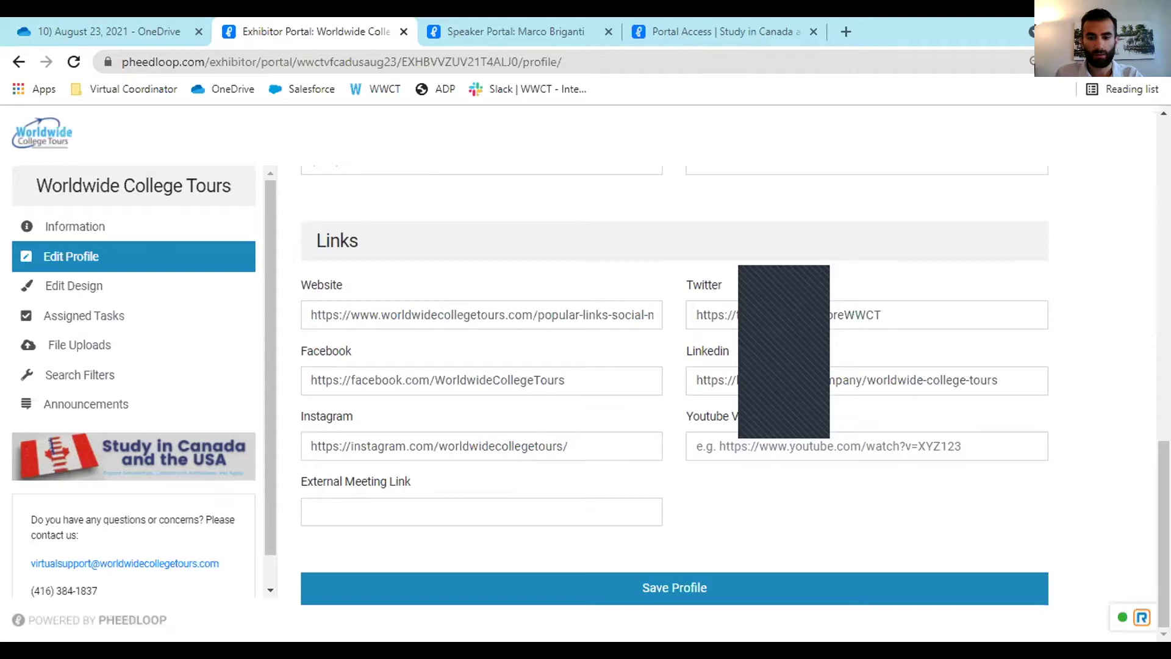
- Paste the YouTube video URL into the Youtube Video field
click(833, 436)
text(https://www.youtube.com/watch?v=HH7kO5pwDhM)
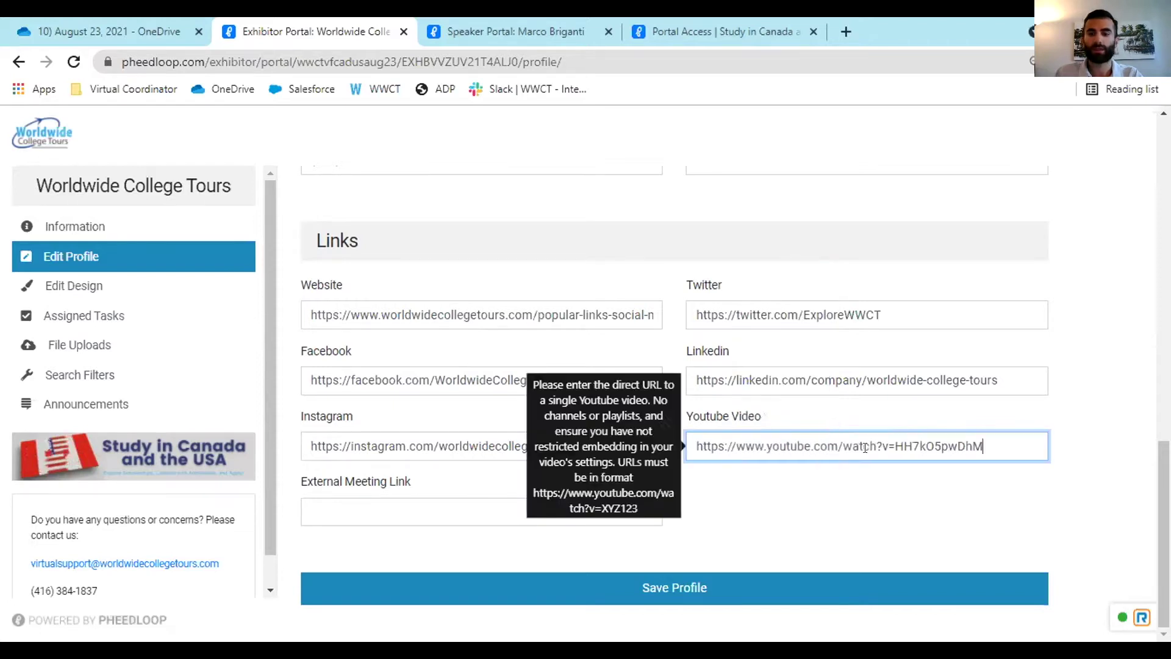
click(883, 484)
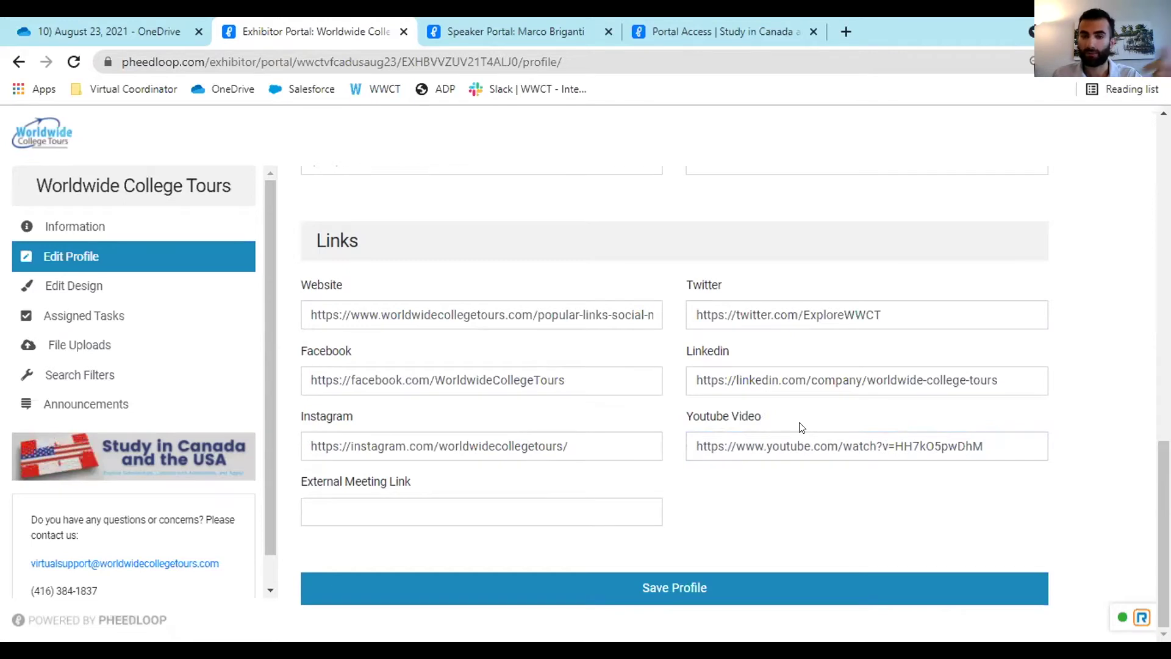
- Save the exhibitor profile and scroll back up the page
mouse_move(766, 433)
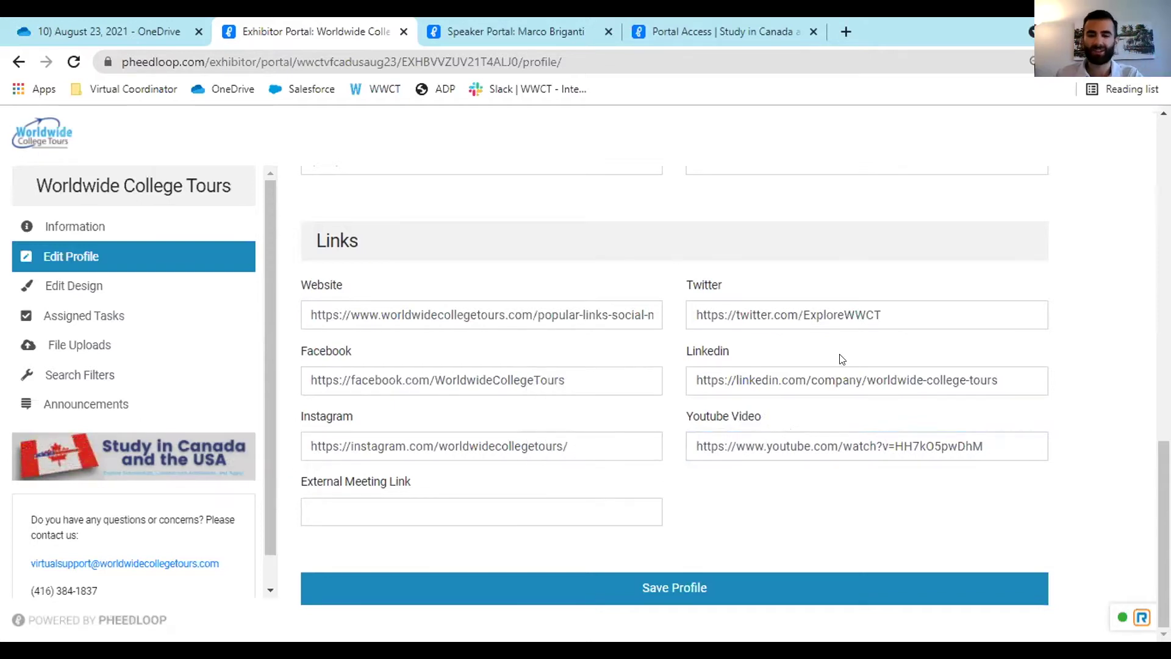
click(951, 586)
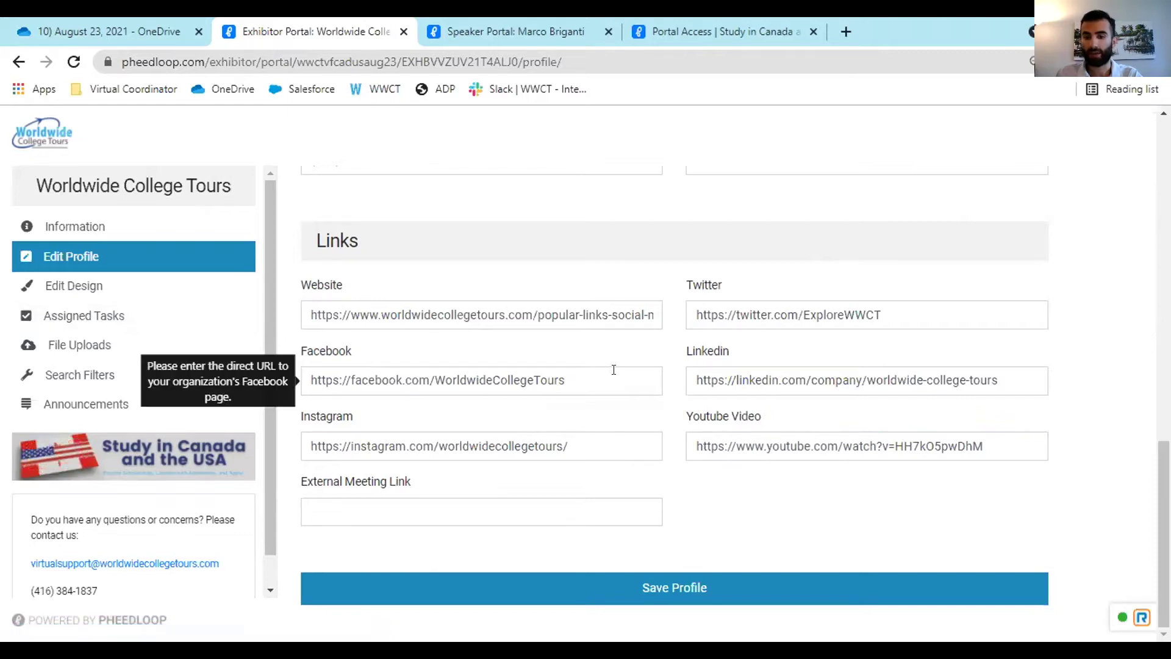
scroll(613, 370, up, 9)
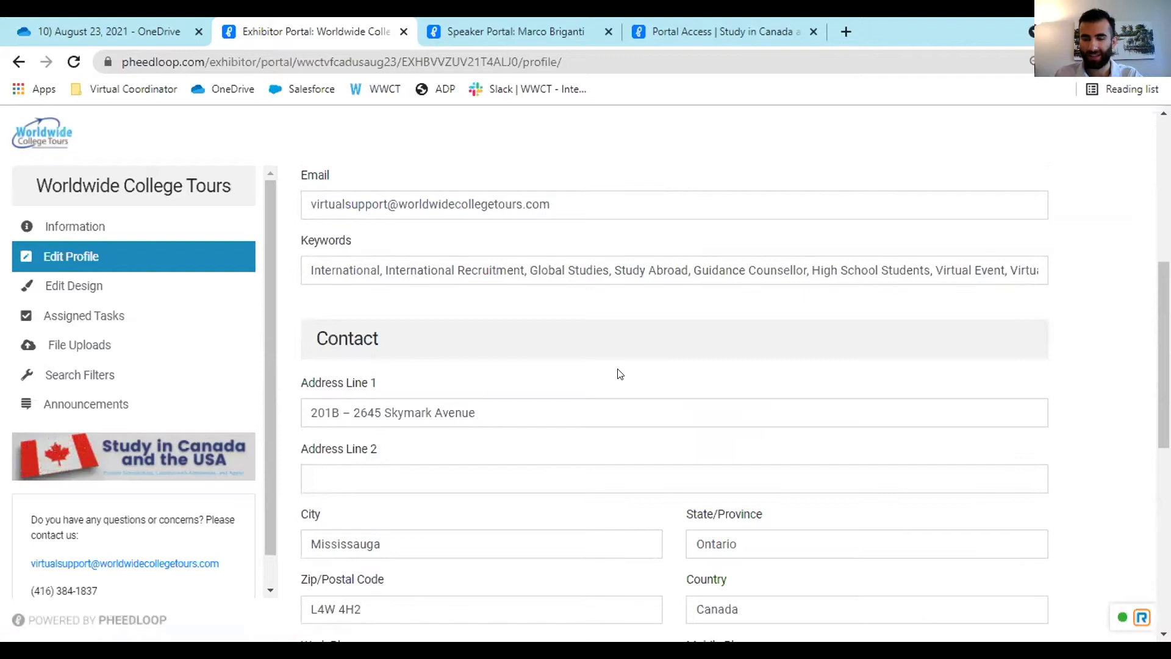
- Open Edit Design and bring the empty Logo, Thumbnail and Banner upload fields into view
click(38, 282)
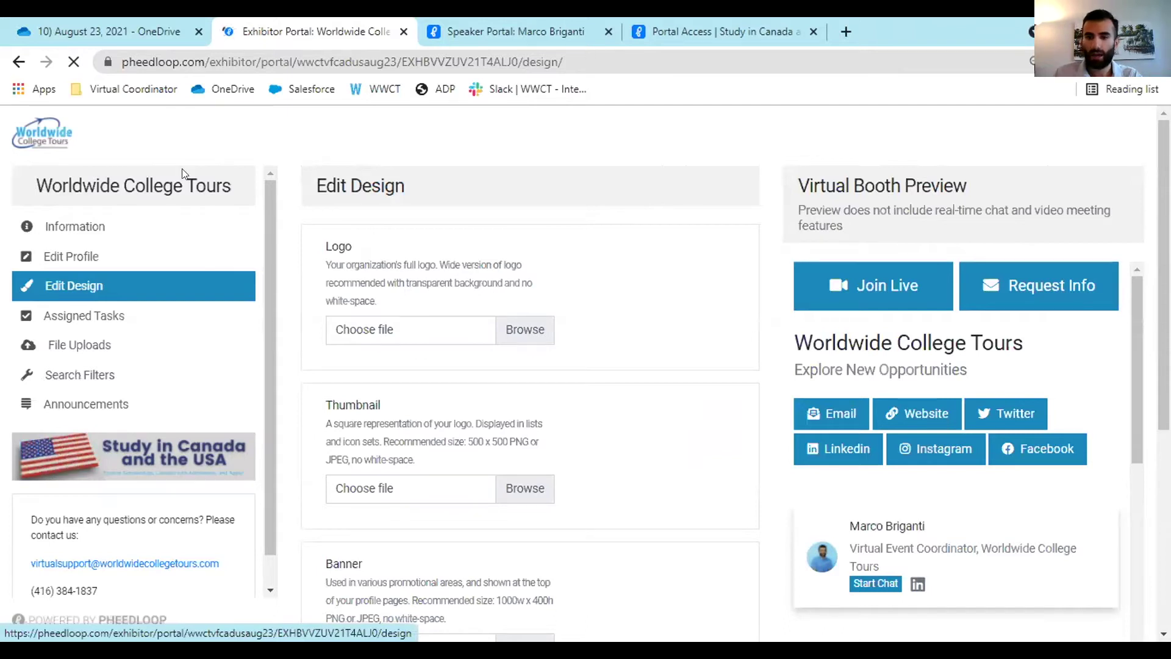
scroll(500, 341, down, 1)
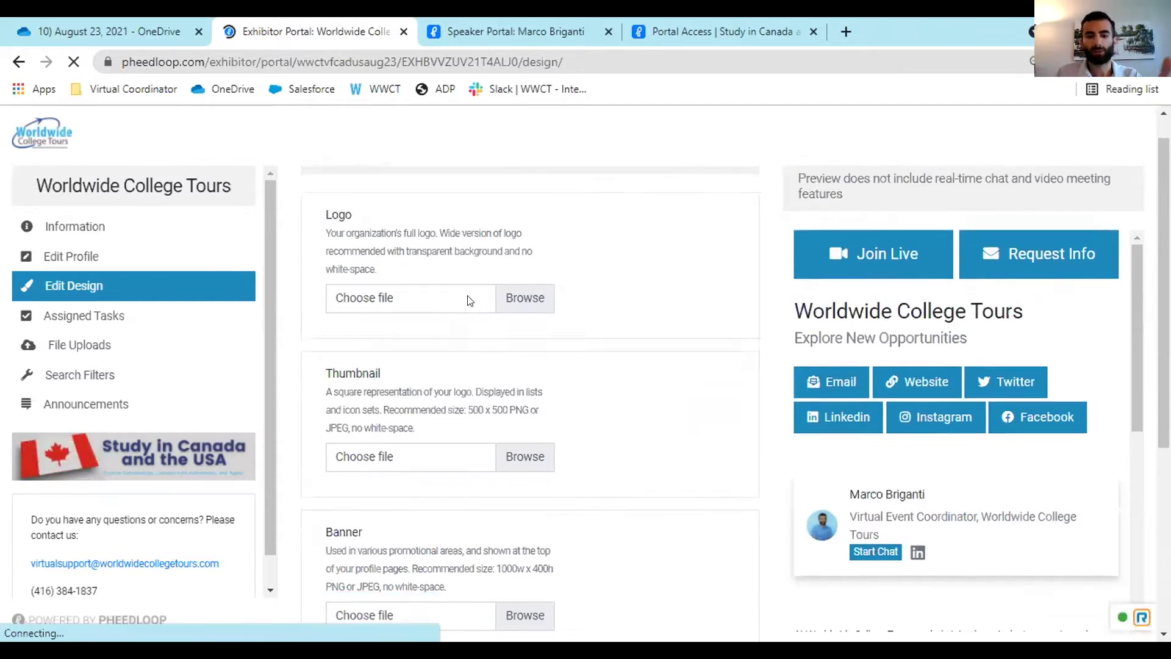
scroll(439, 402, down, 1)
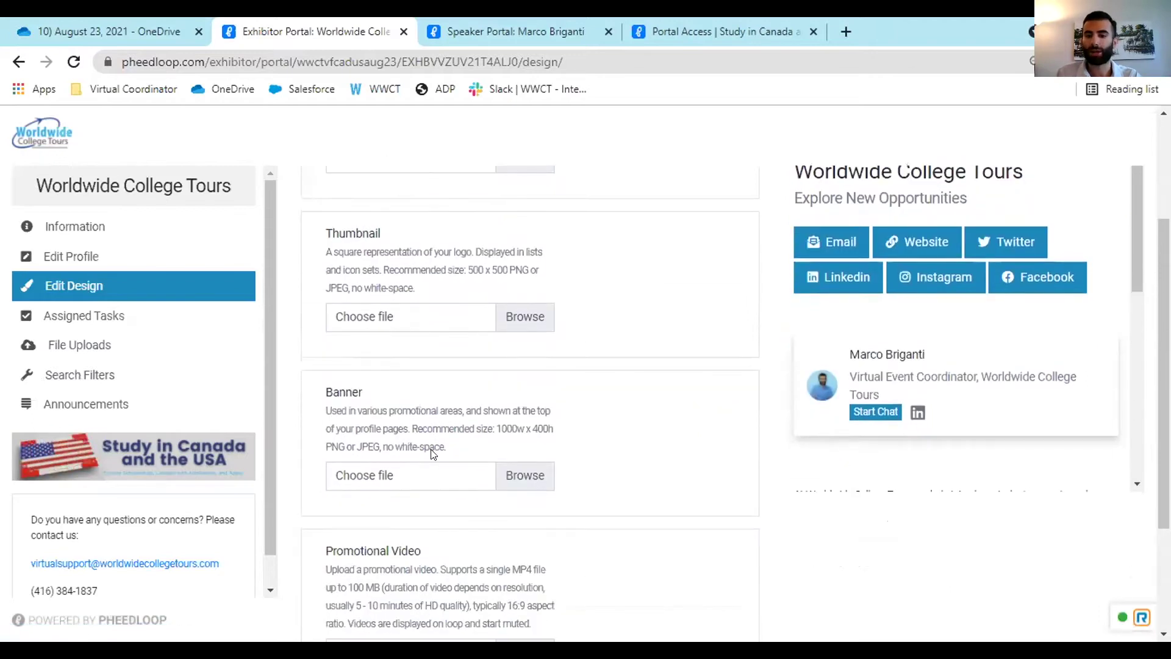
scroll(436, 470, down, 1)
scroll(541, 465, up, 2)
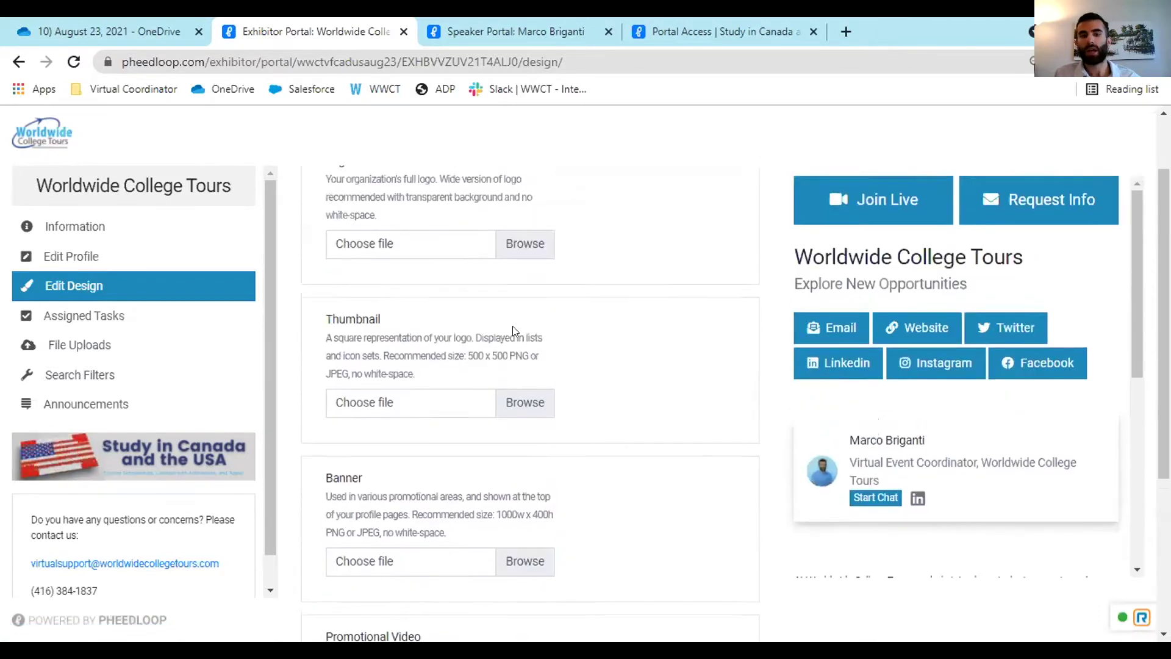
- Upload '1) WWCT Logo' from Virtual Fairs > Media as the booth logo
click(526, 245)
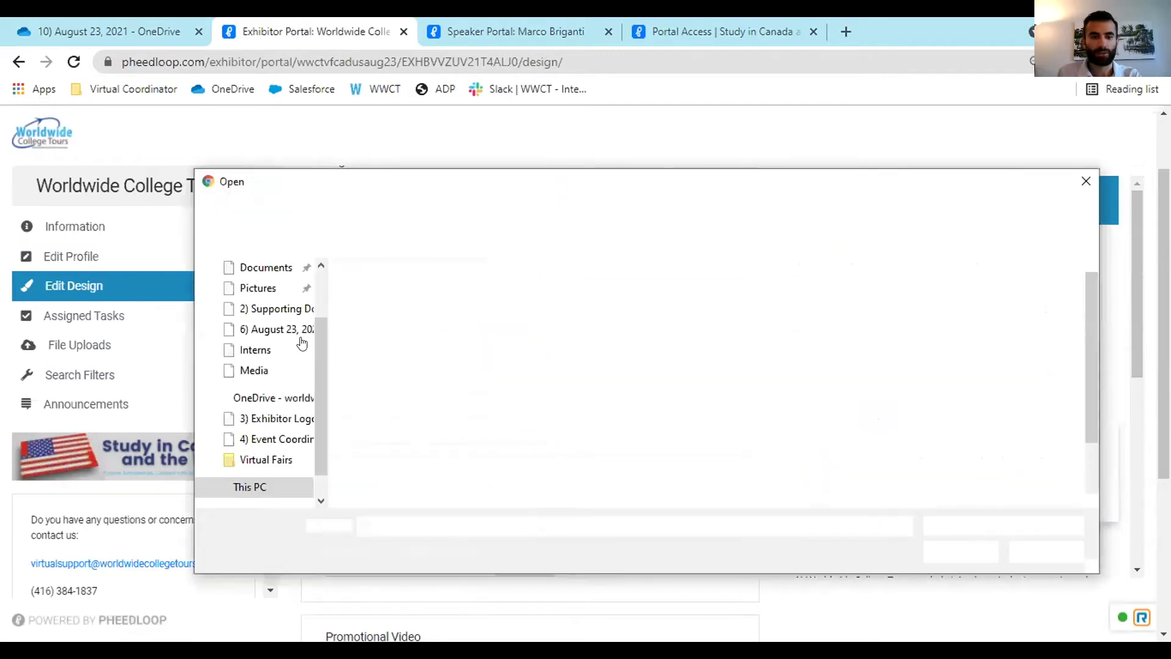
click(268, 458)
click(401, 294)
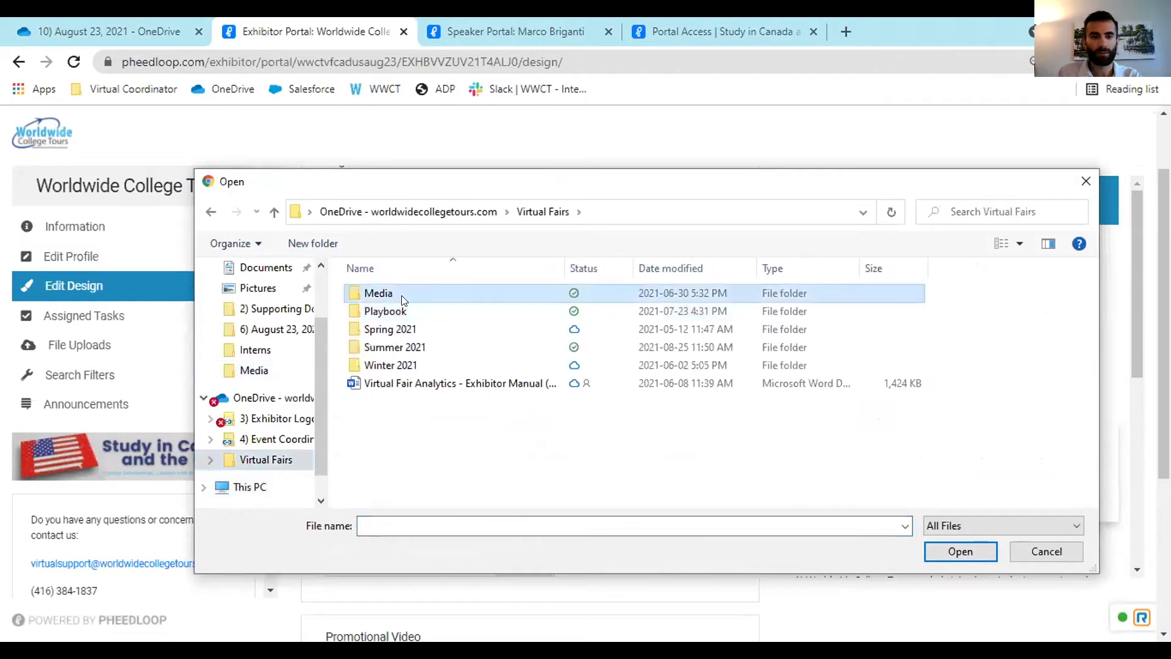
double_click(401, 295)
click(500, 334)
click(967, 549)
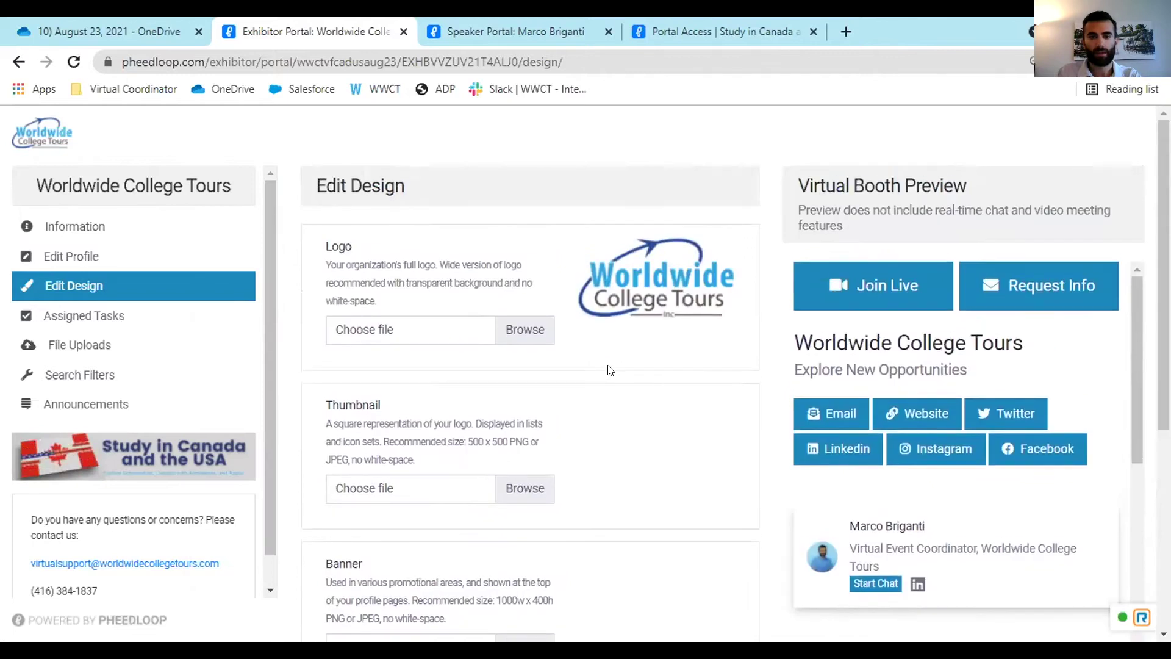
- Upload '2) Thumbnail' as the booth thumbnail image
click(523, 488)
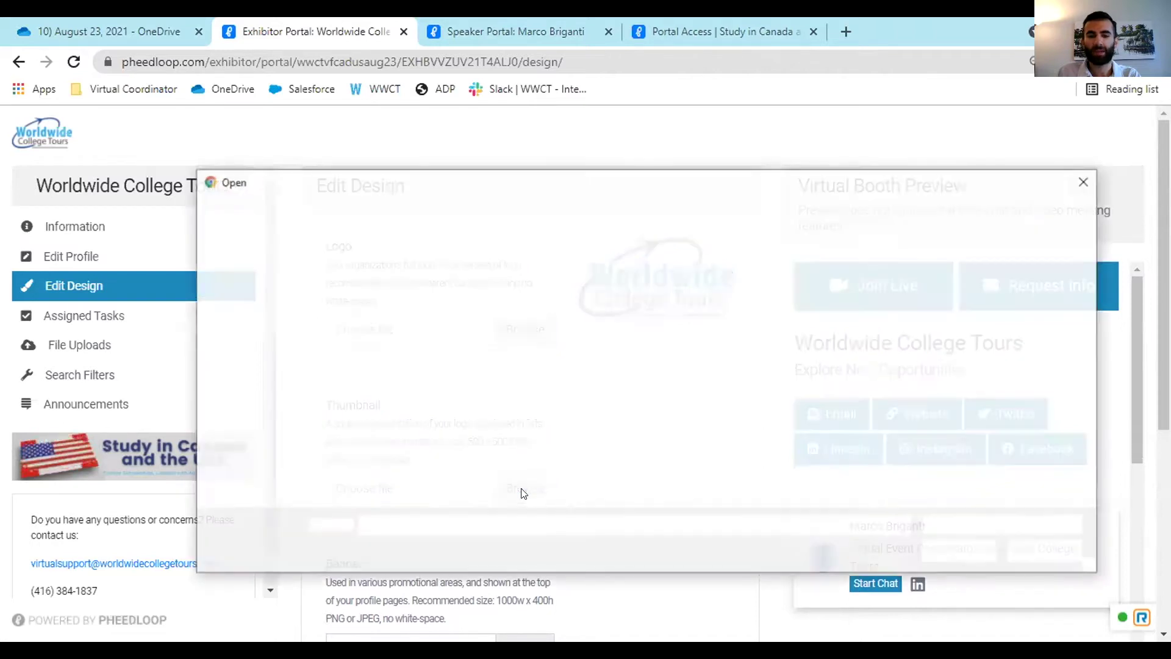
click(593, 322)
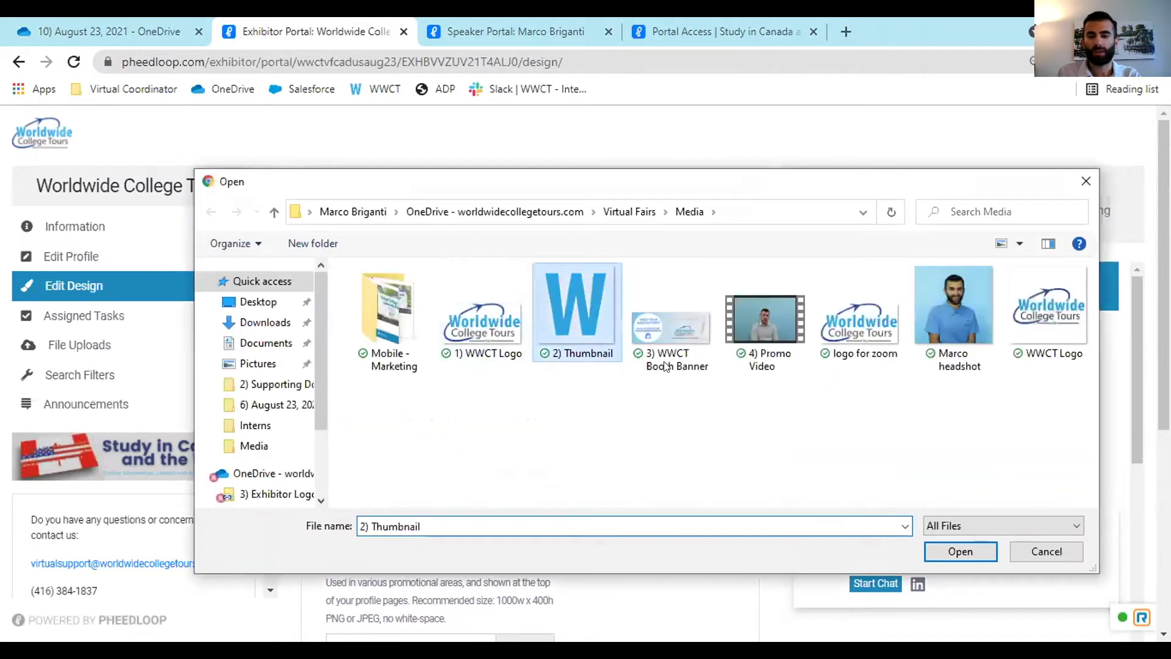
click(962, 545)
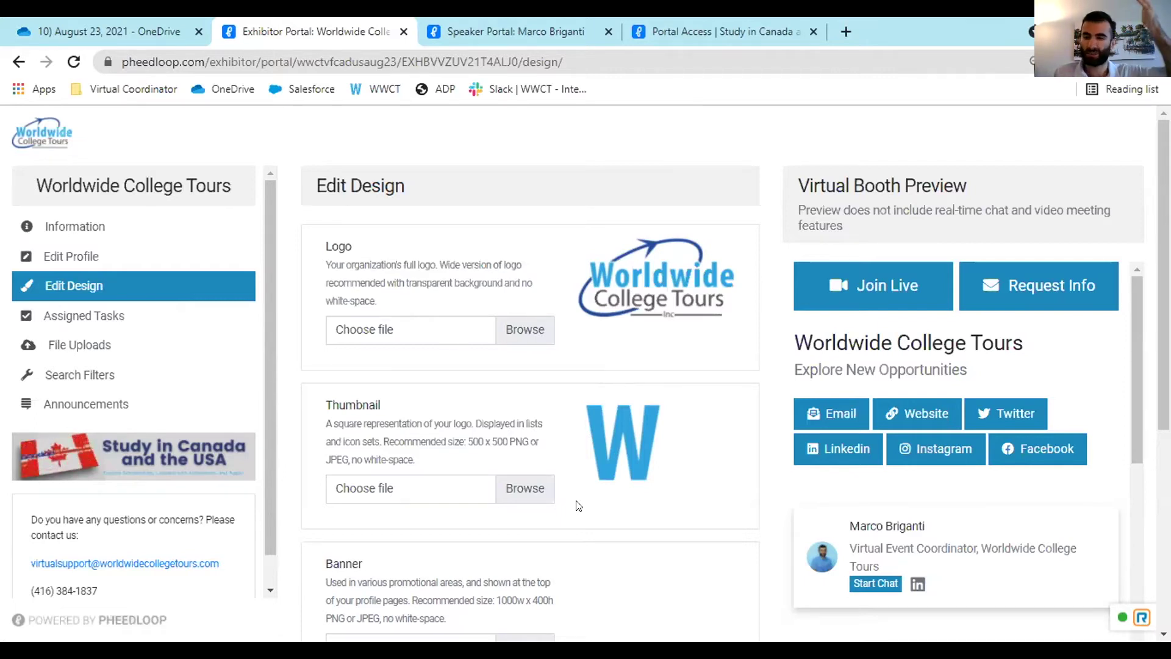
- Upload '3) WWCT Booth Banner' as the booth banner image
scroll(616, 390, down, 3)
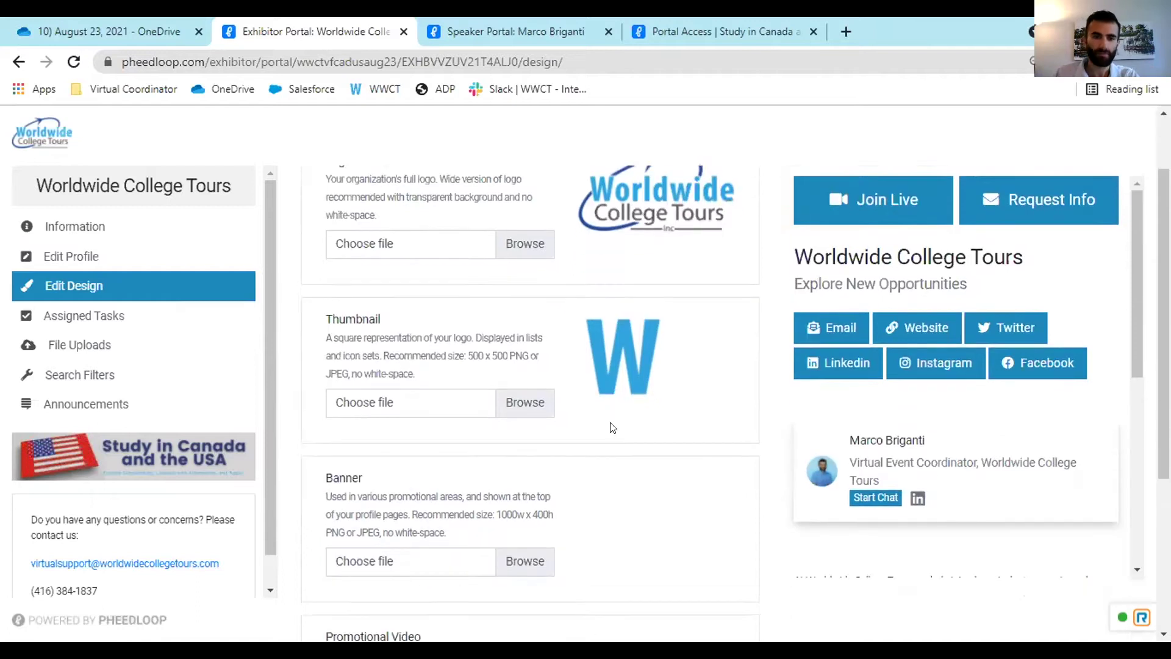
scroll(612, 423, down, 2)
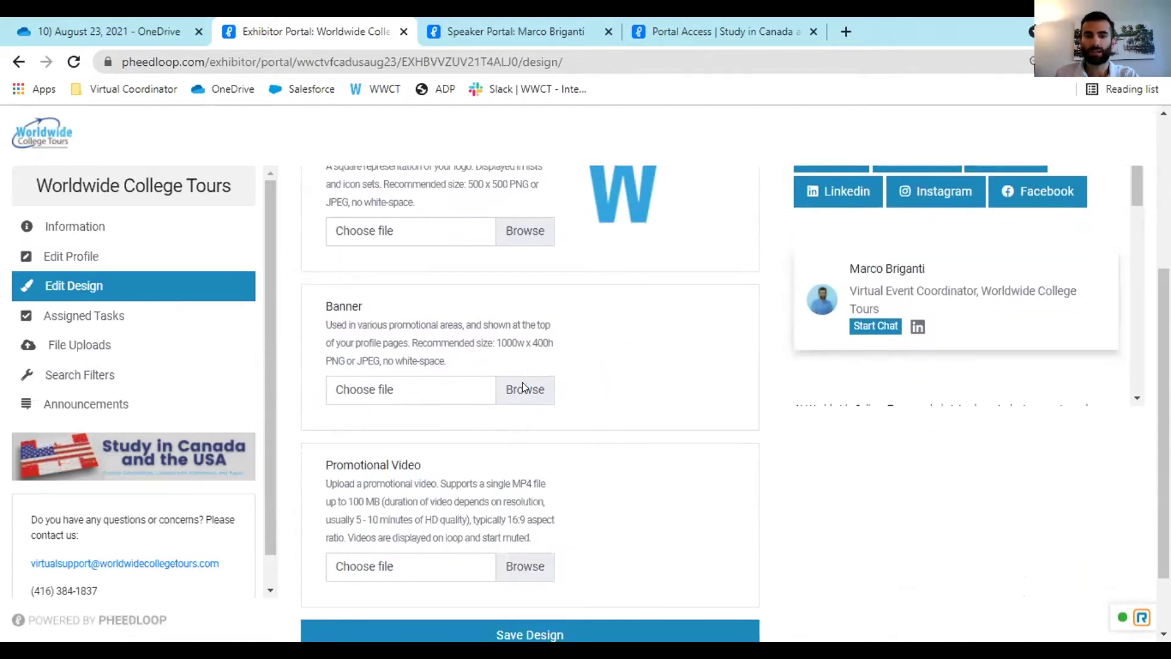
click(523, 386)
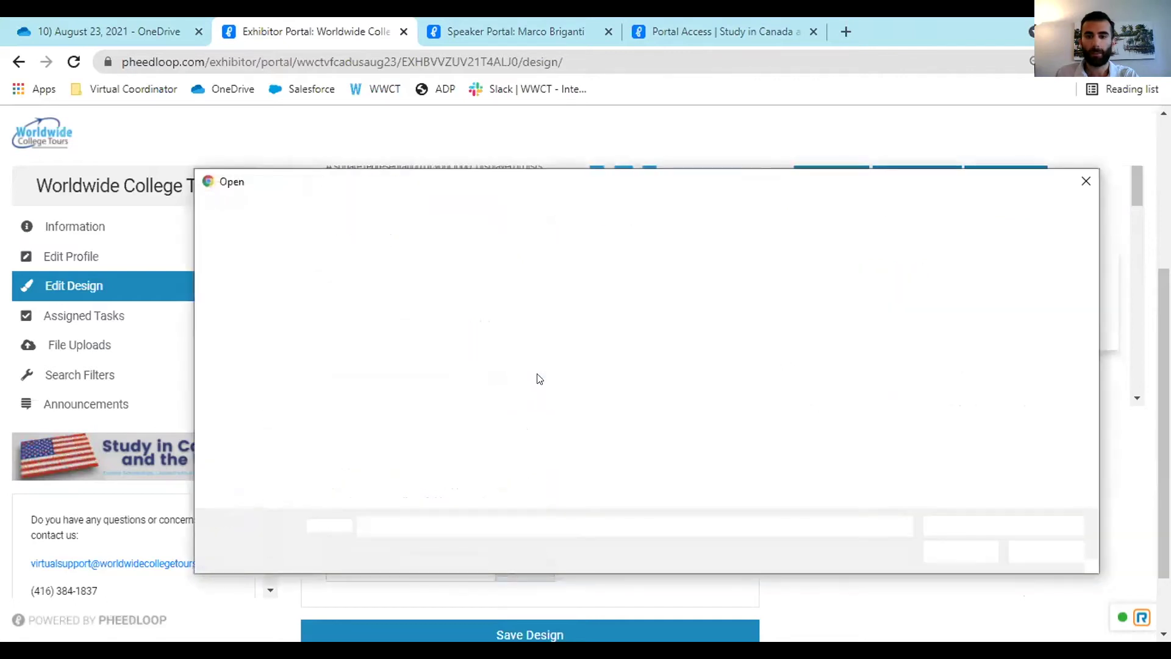
click(656, 320)
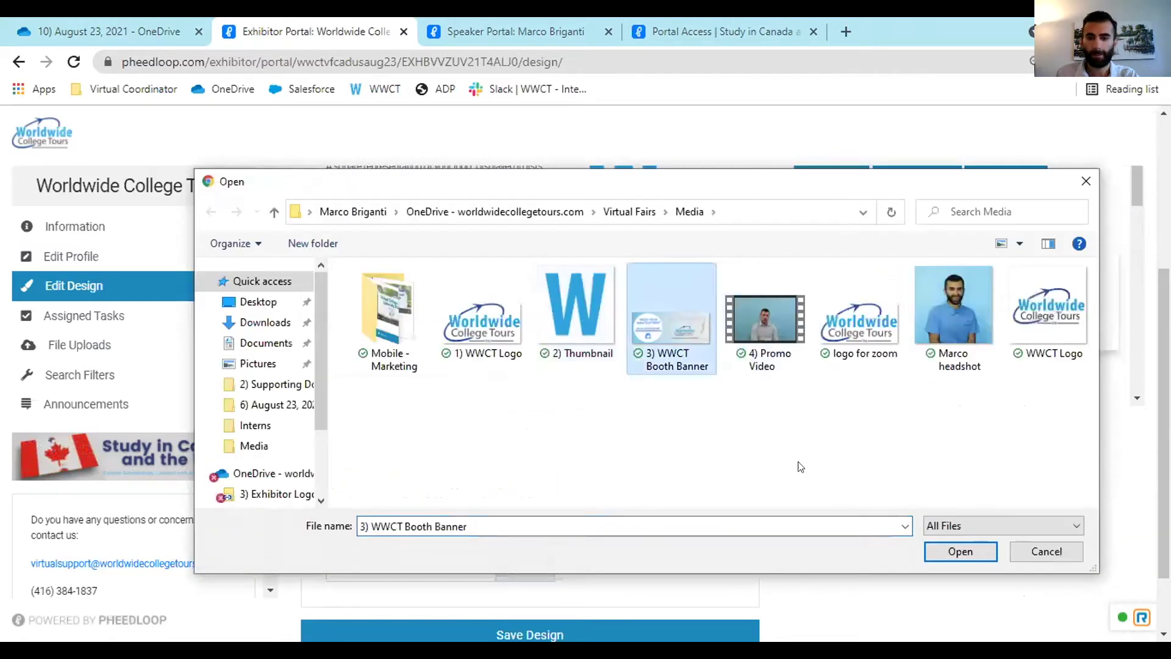
click(976, 549)
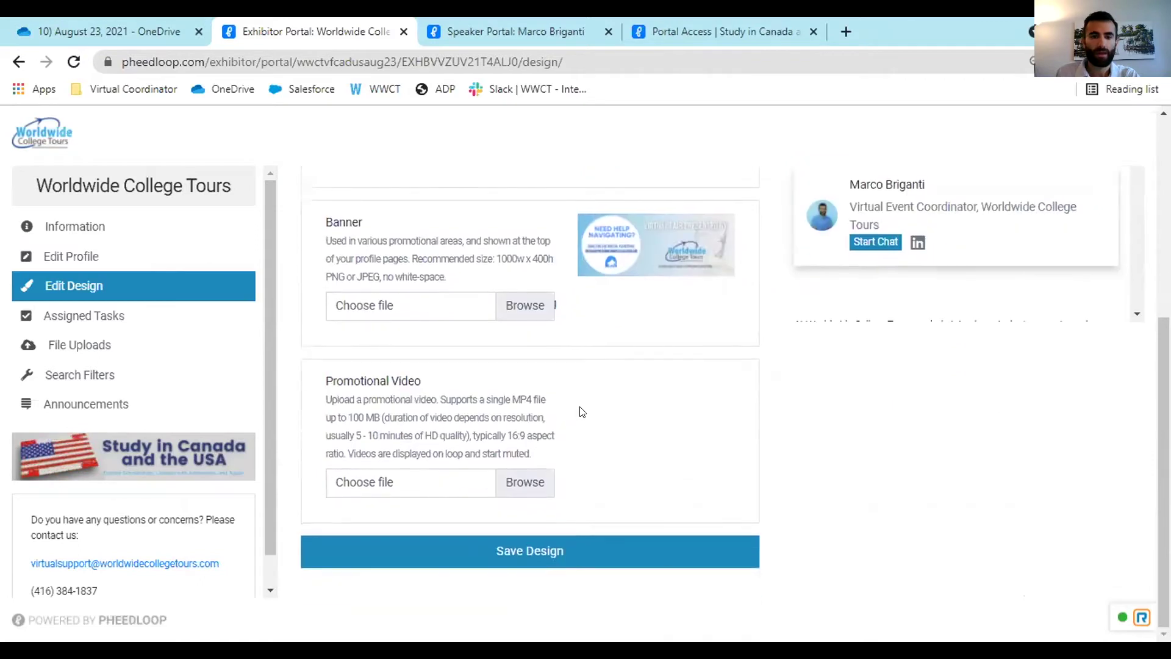
- Add '4) Promo Video.mp4' as the promotional video and save the design
click(513, 476)
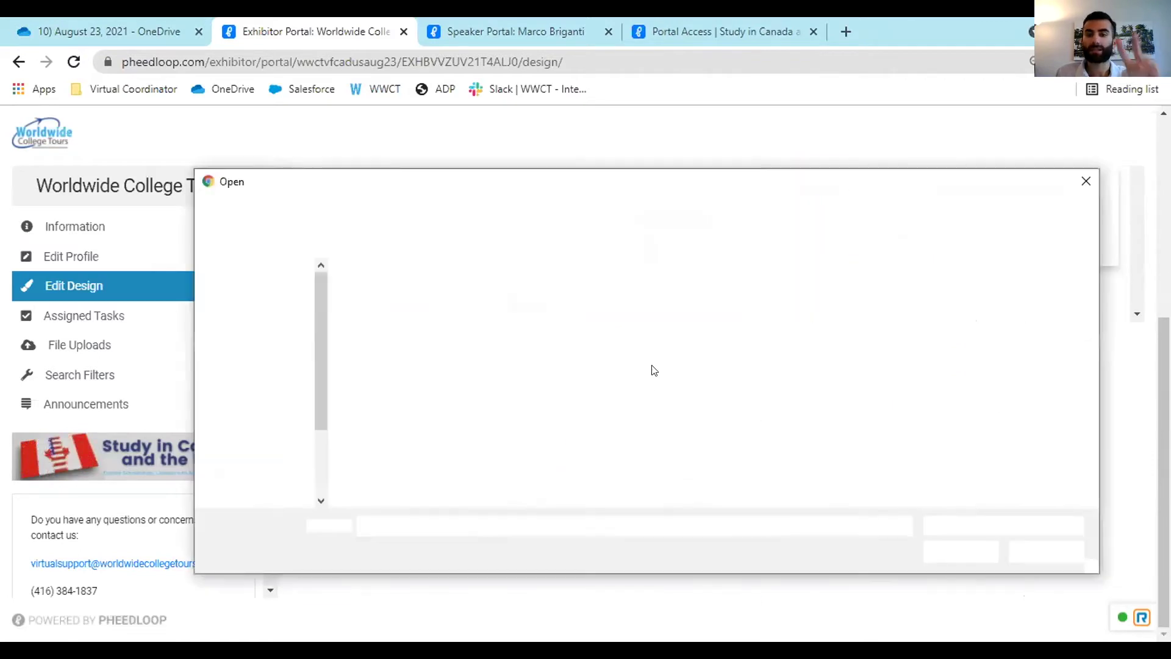
click(475, 325)
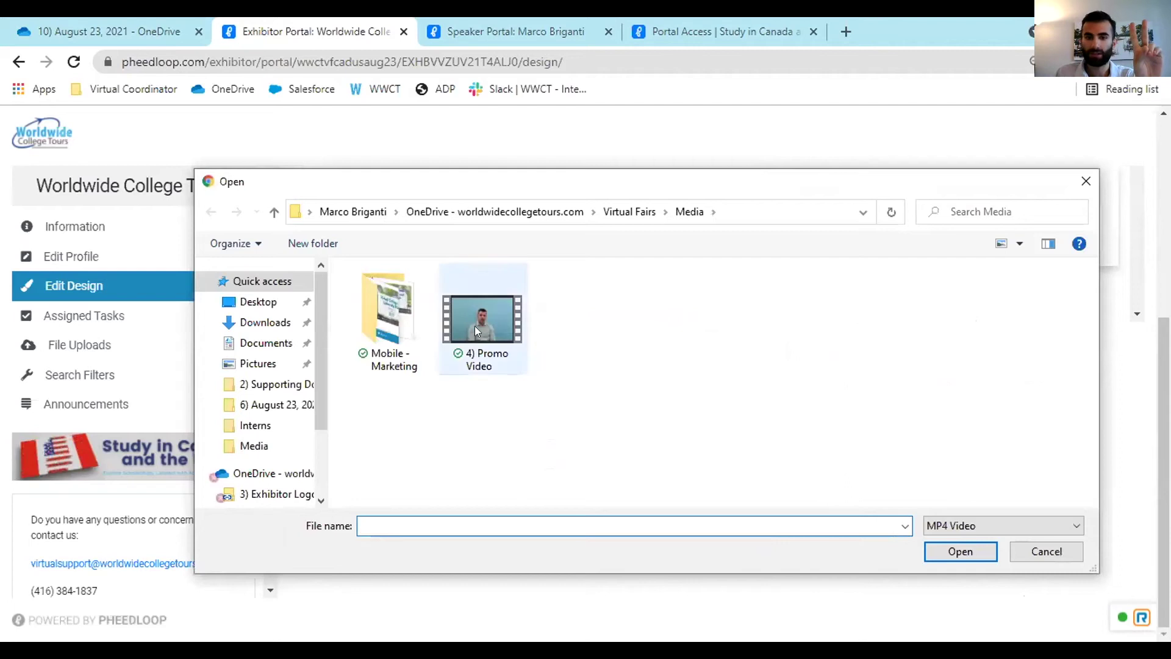
click(964, 544)
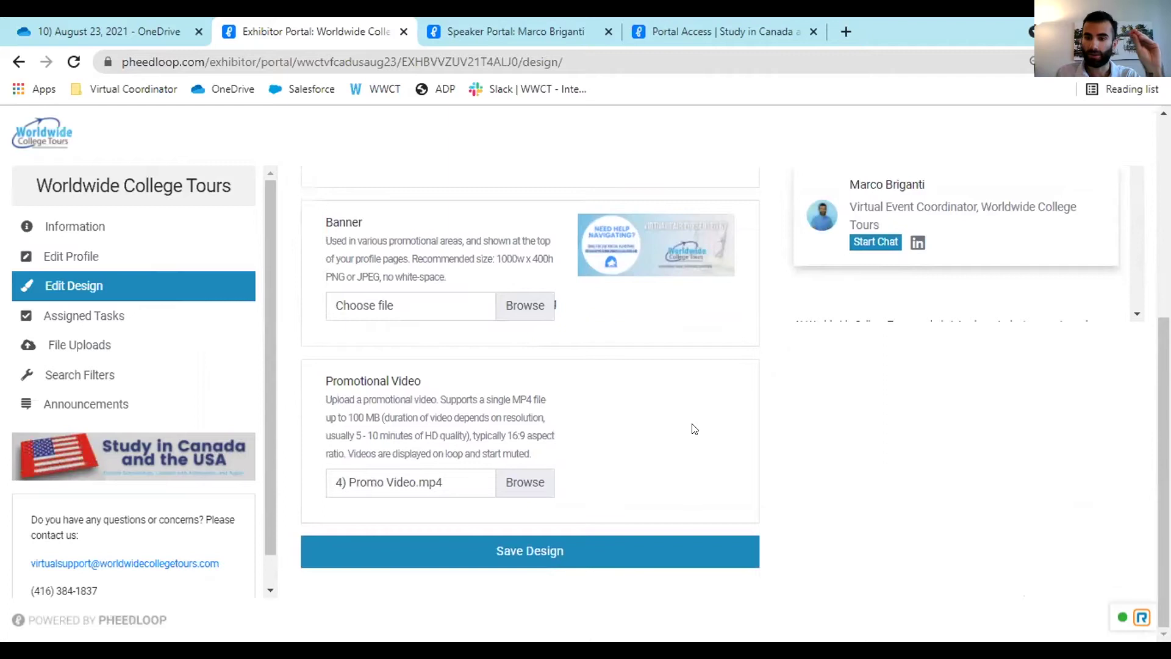
click(546, 550)
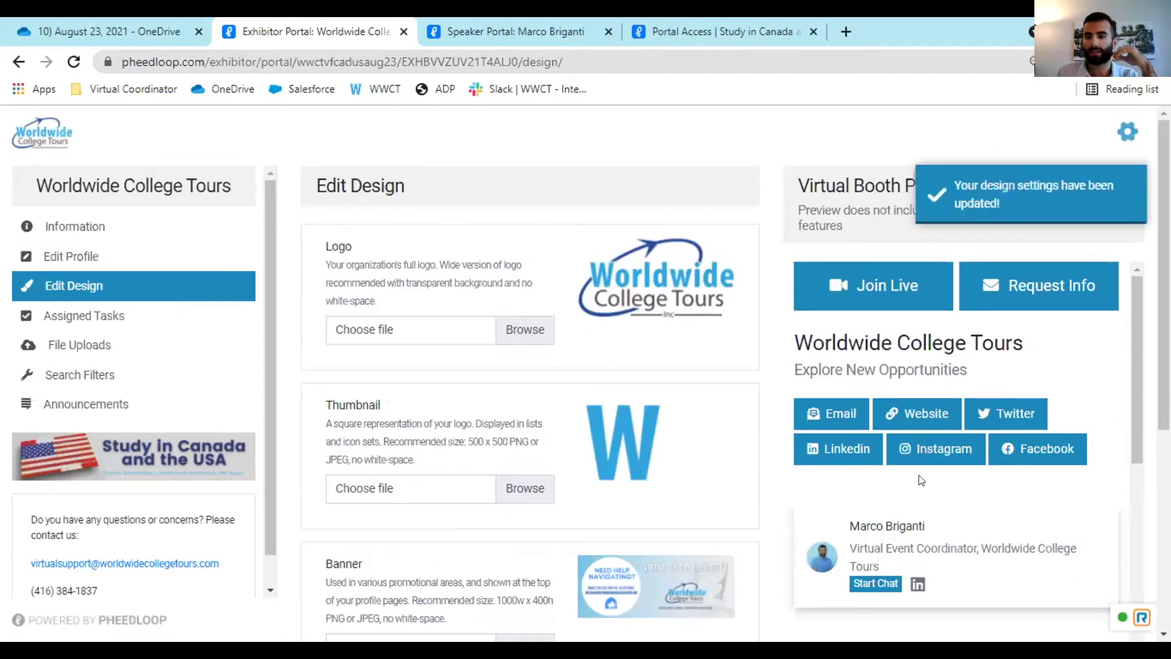
- Scroll through the Virtual Booth Preview to check the tagline, banner, description and welcome video
scroll(840, 174, down, 2)
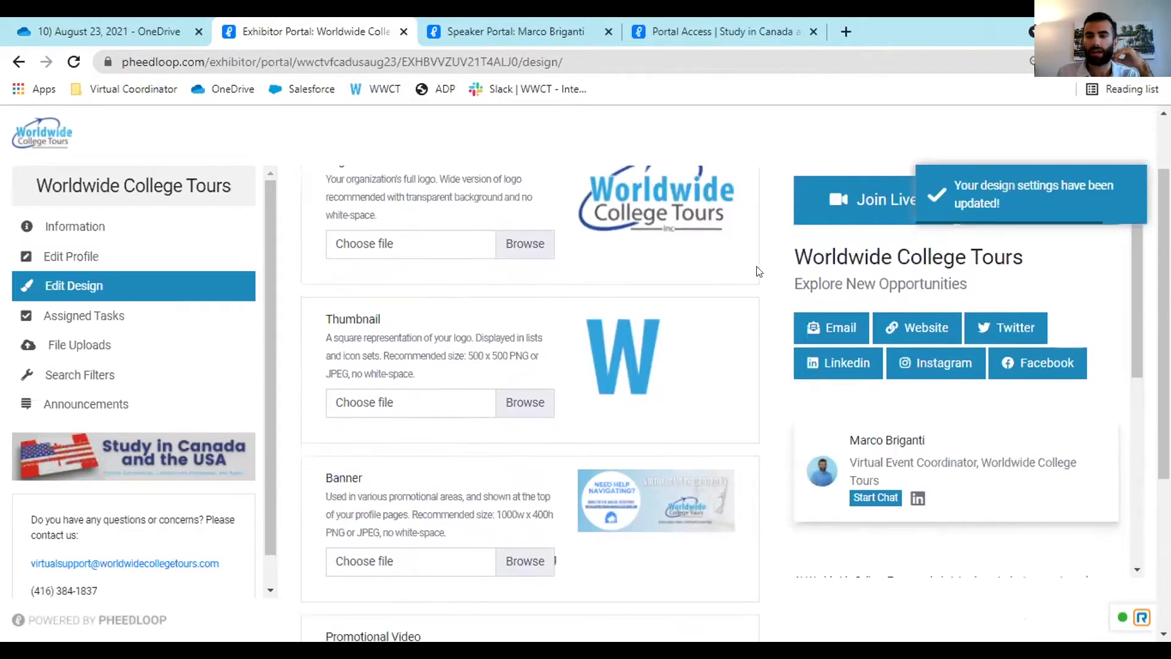
scroll(895, 305, up, 2)
scroll(923, 412, down, 2)
scroll(924, 412, down, 5)
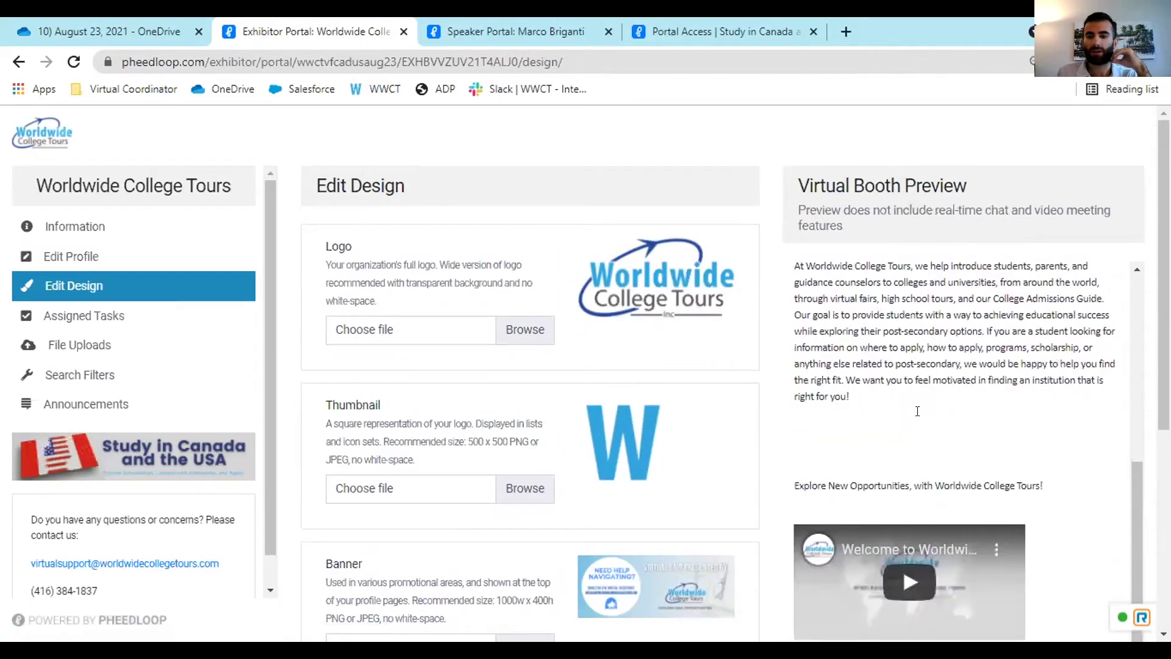
scroll(924, 415, up, 6)
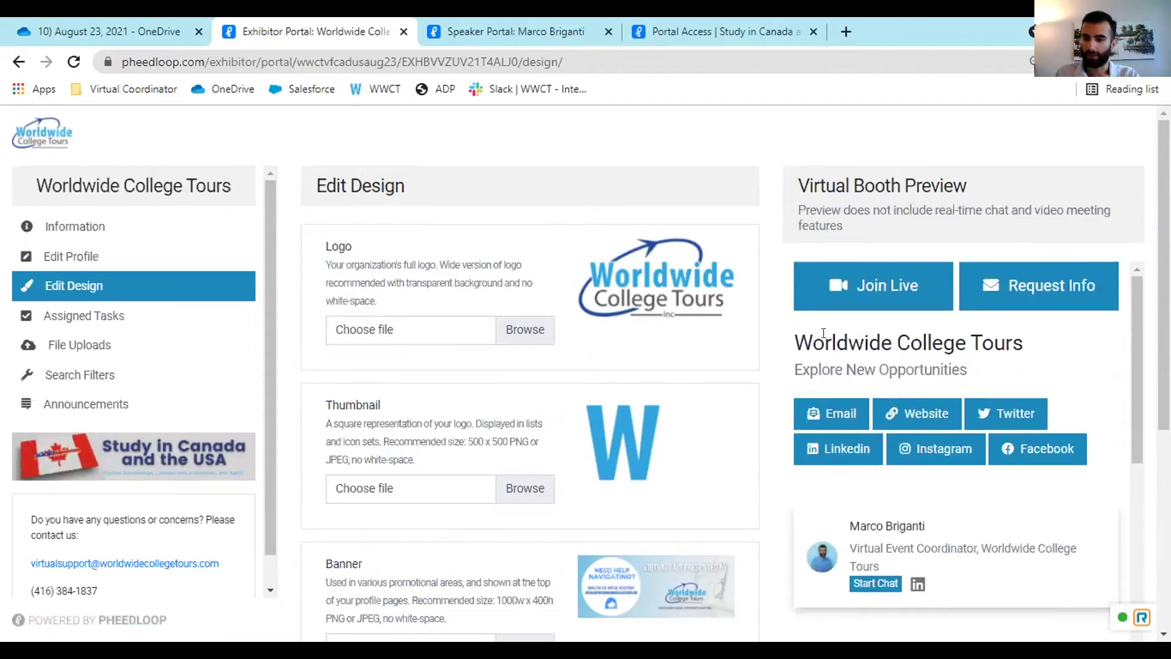
scroll(821, 305, down, 1)
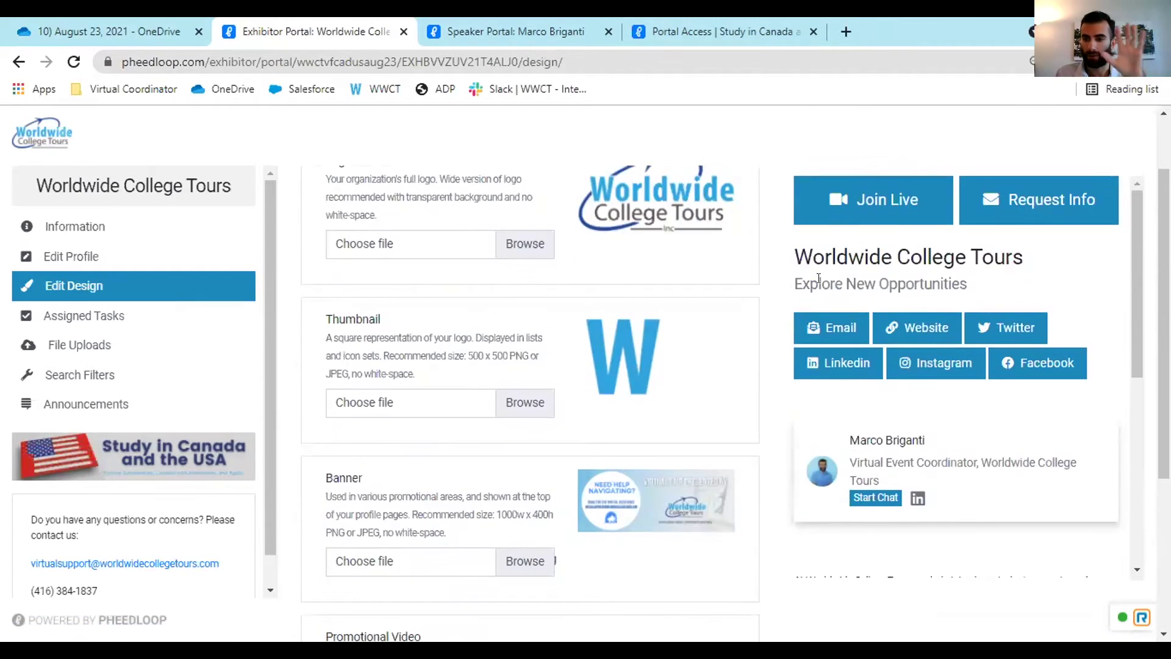
scroll(817, 330, up, 1)
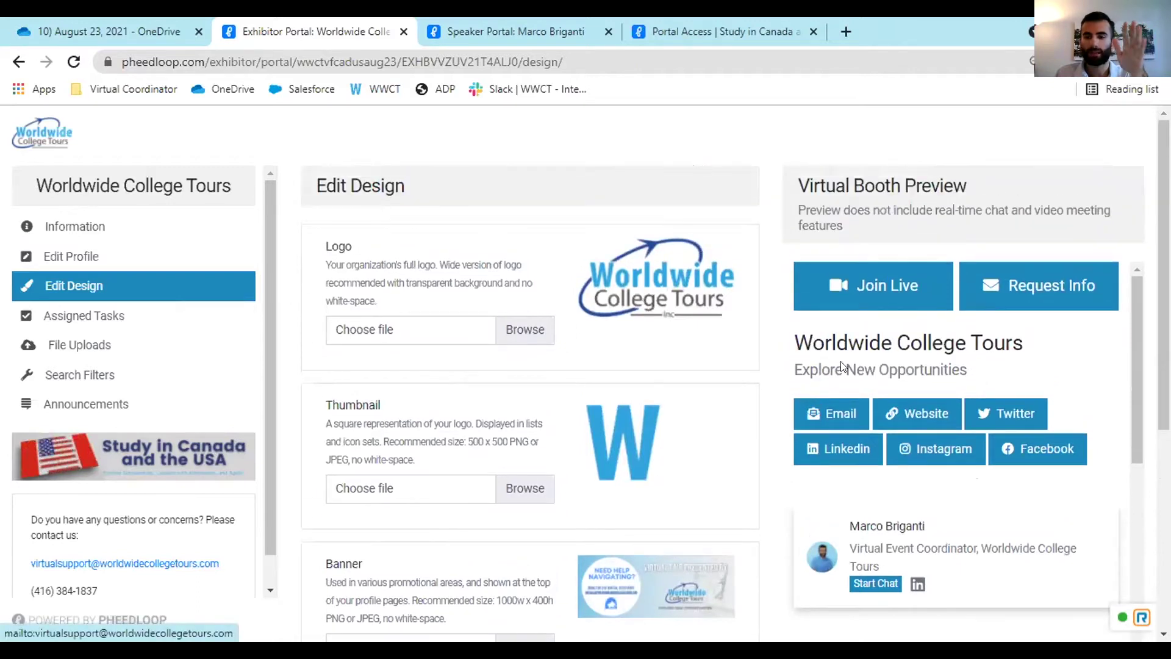
scroll(853, 427, down, 3)
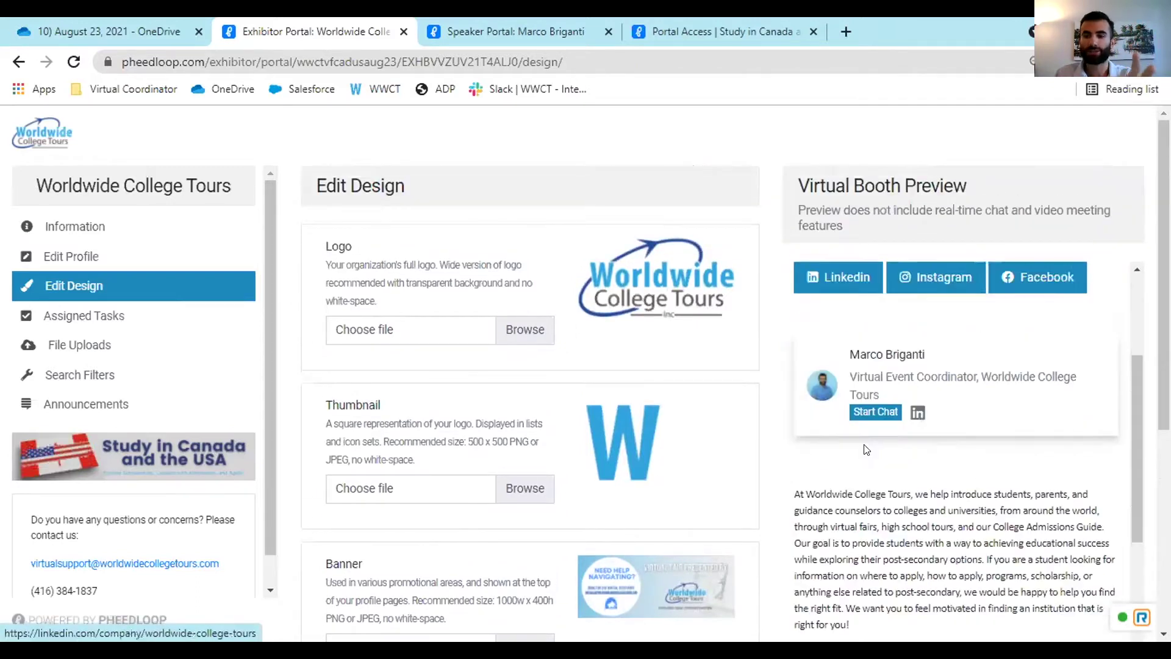
scroll(858, 449, down, 2)
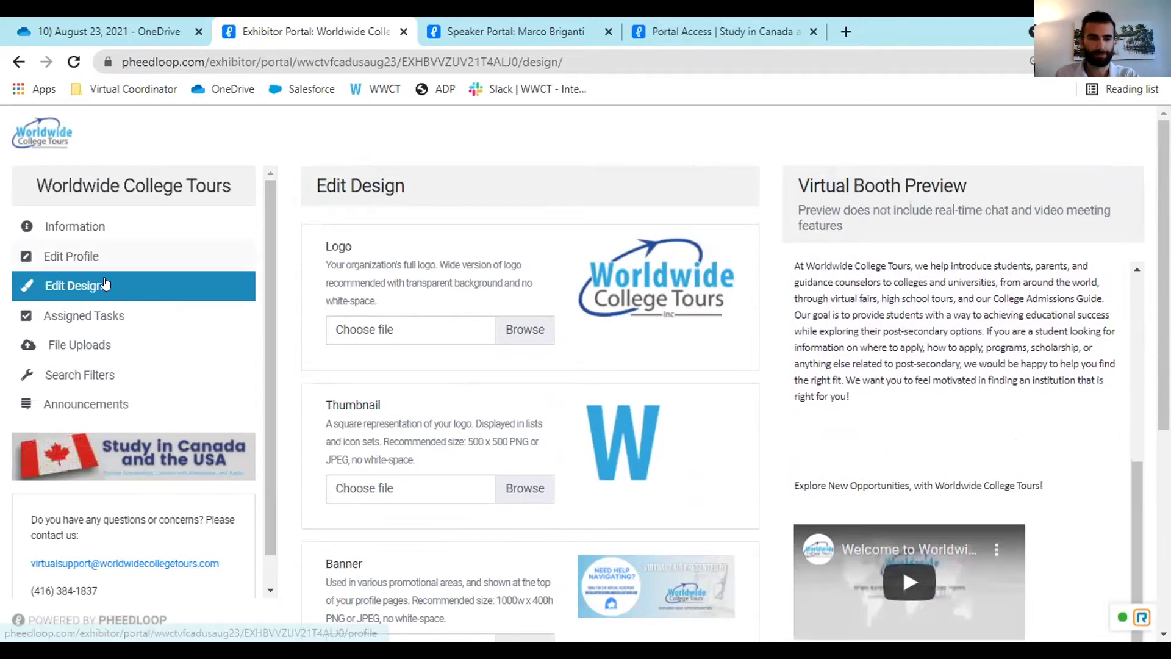
- On Assigned Tasks, mark the tagline/description and Add Contact Email tasks complete
click(107, 317)
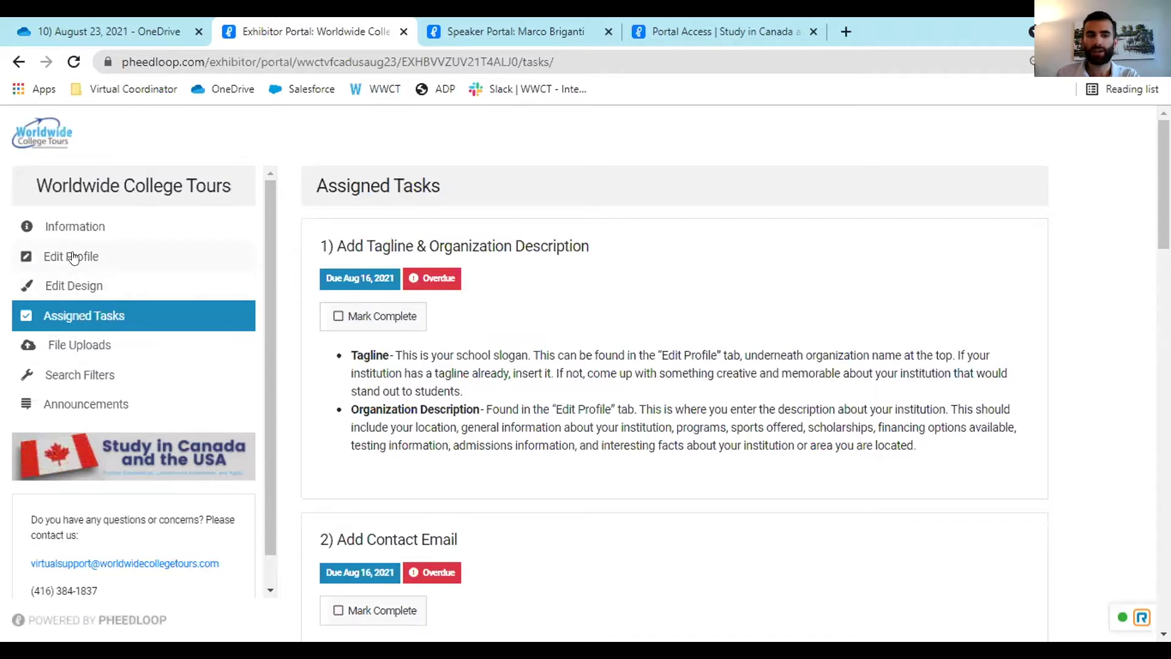
click(335, 314)
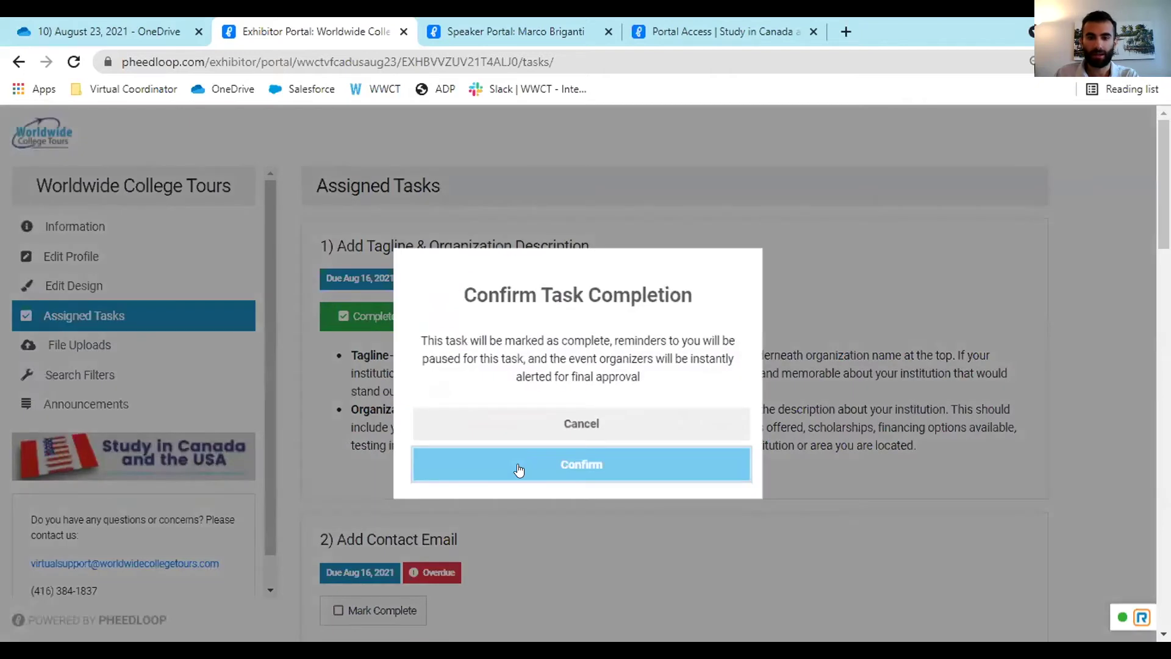
click(517, 467)
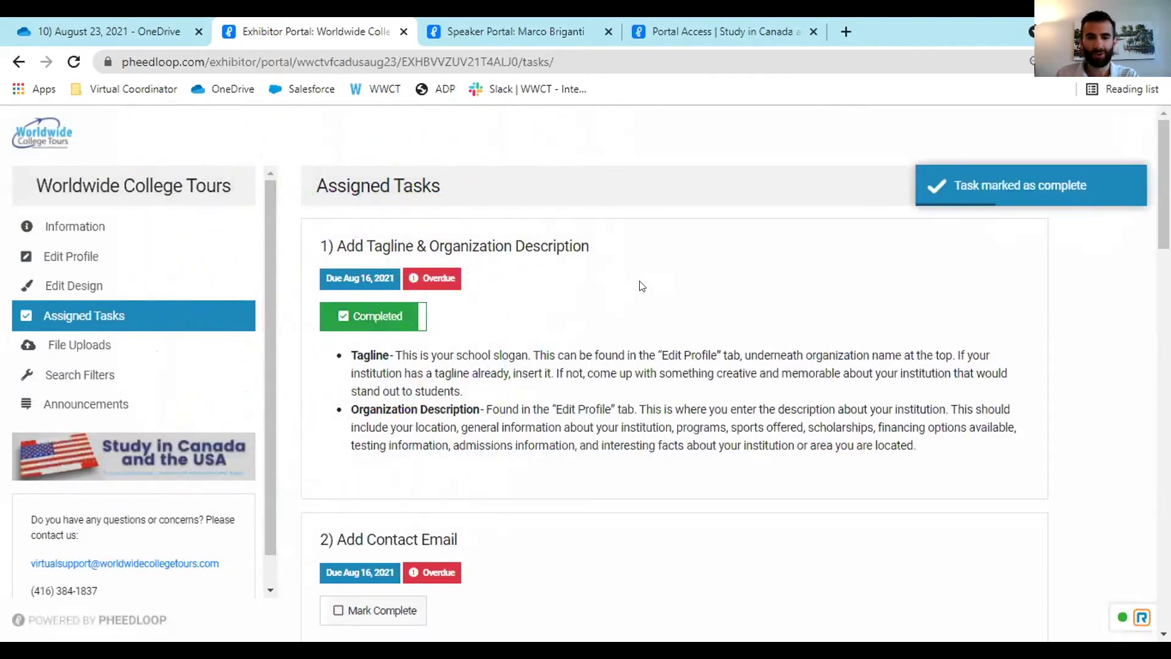
scroll(605, 304, down, 3)
scroll(606, 314, down, 1)
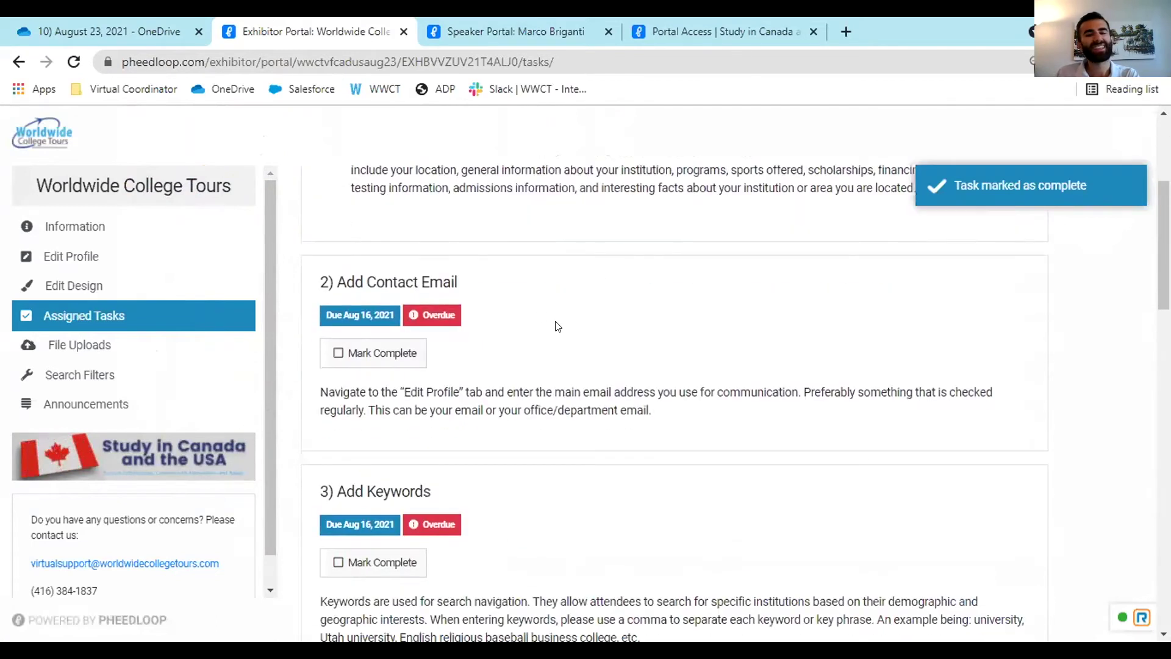
click(338, 354)
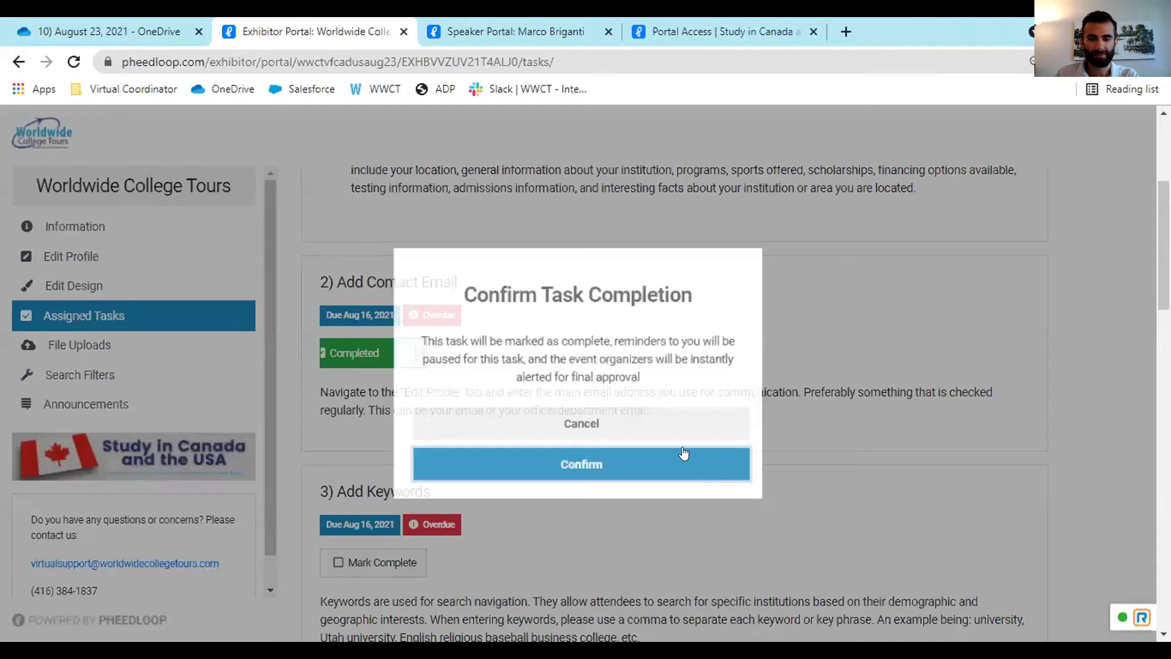
click(647, 463)
- Mark the keywords and contact information tasks complete
scroll(638, 399, down, 3)
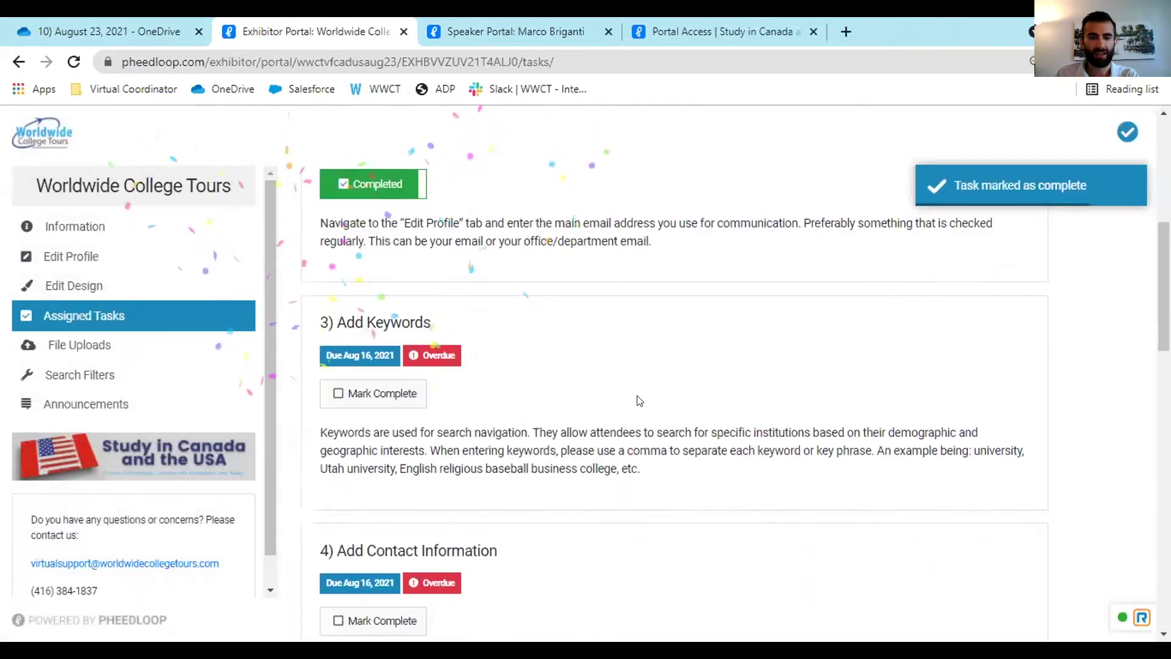
click(334, 388)
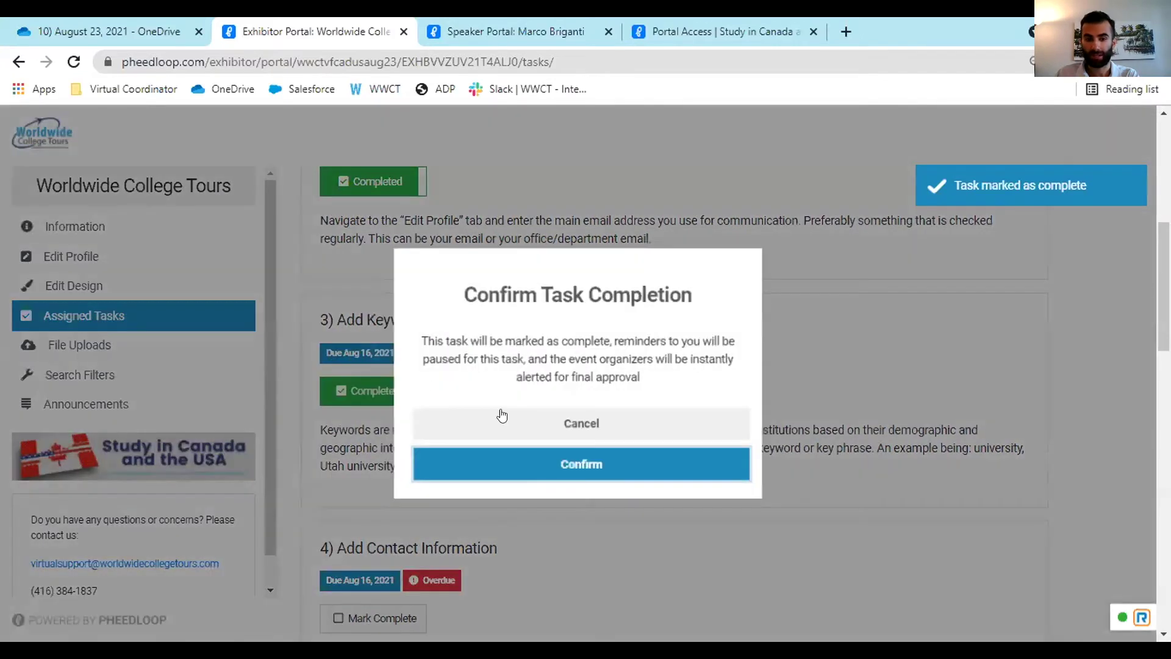
click(536, 465)
scroll(557, 429, down, 4)
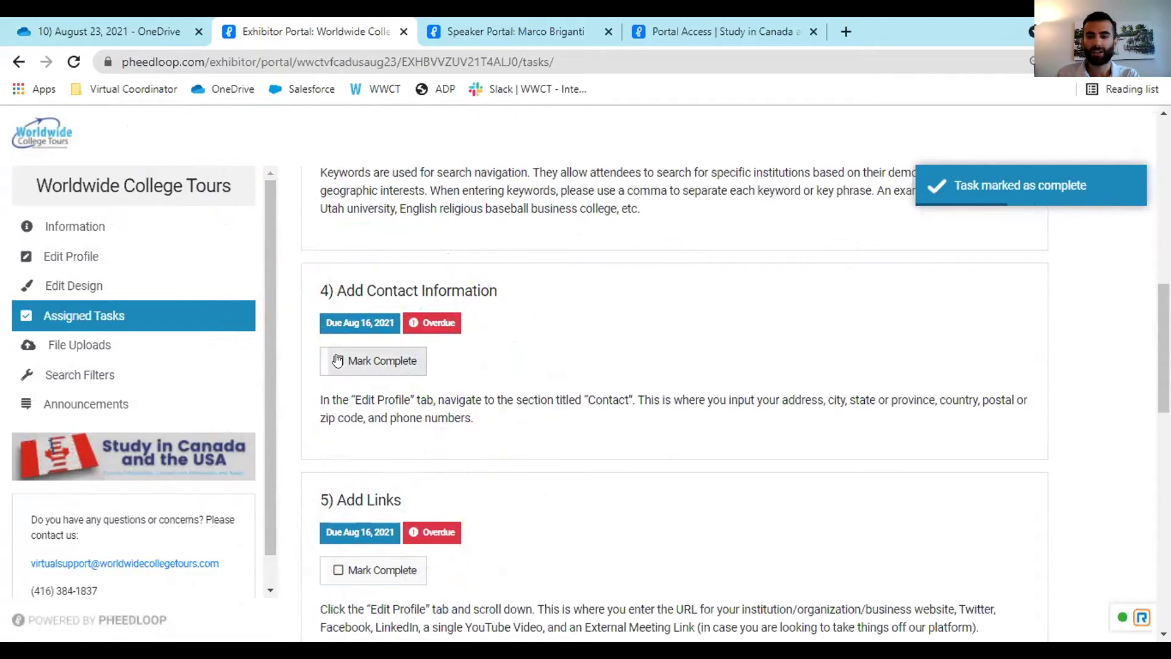
click(330, 368)
click(569, 465)
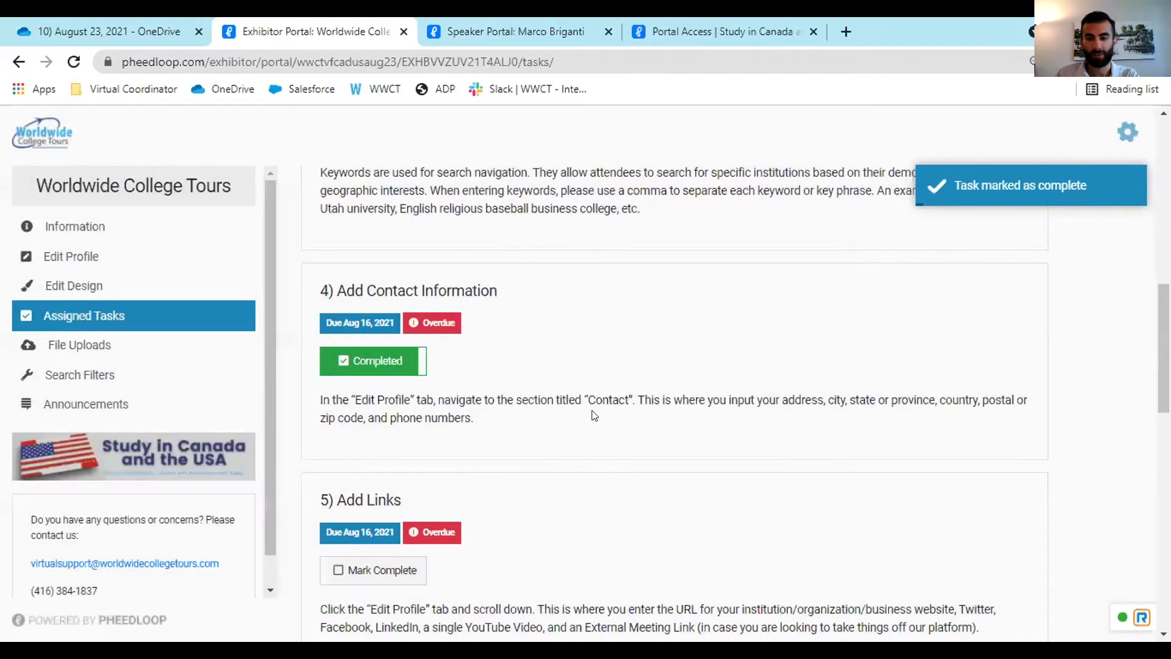
- Mark the links and designs tasks complete
scroll(598, 360, down, 6)
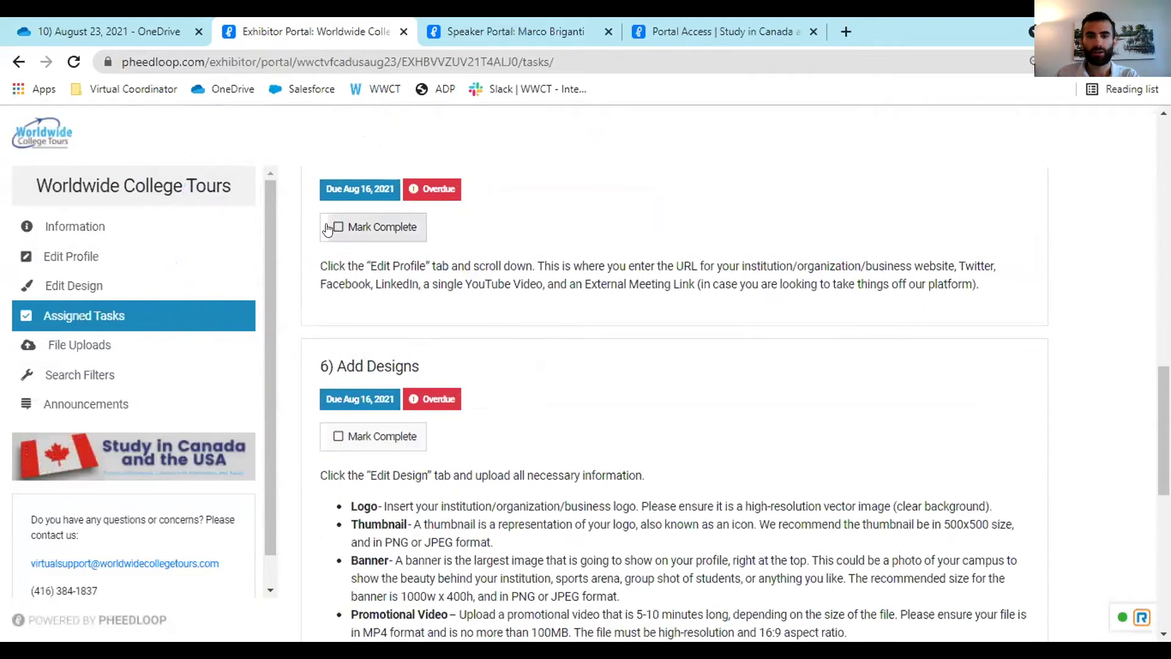
click(416, 228)
click(506, 464)
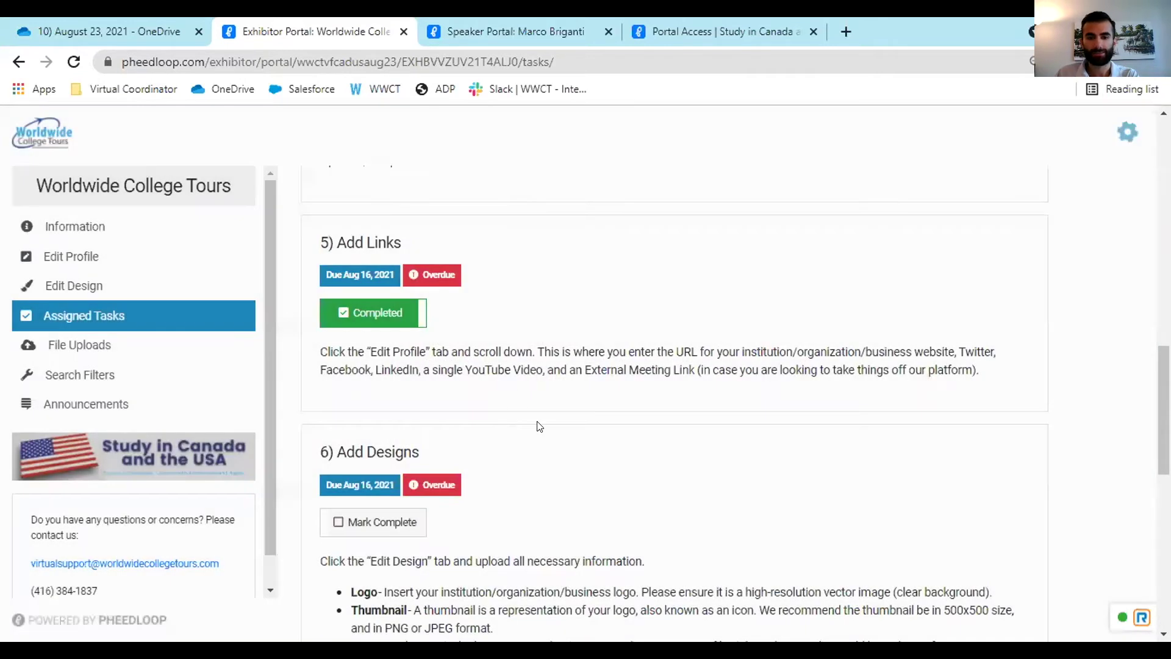
scroll(567, 360, down, 4)
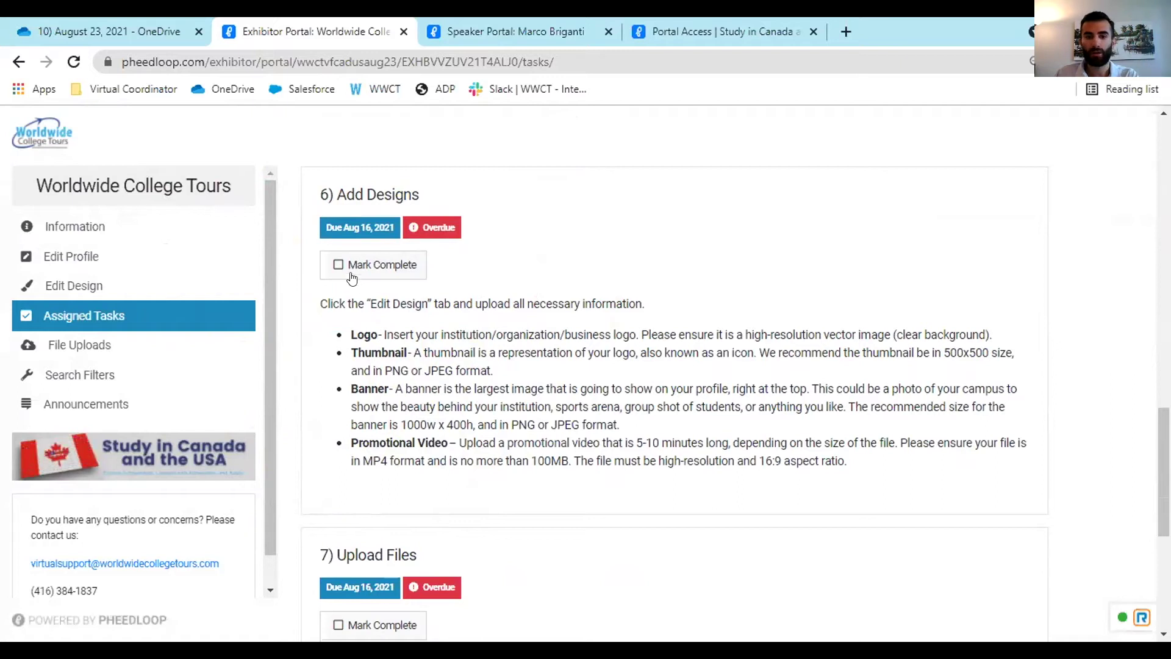
click(332, 264)
click(485, 470)
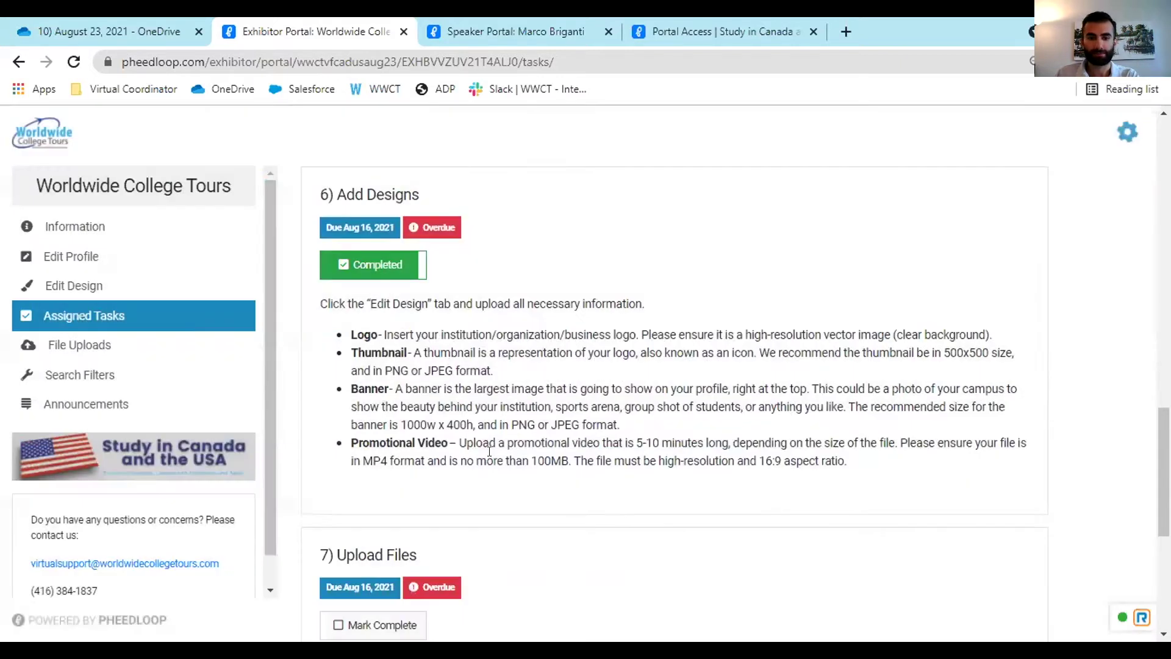
scroll(664, 402, down, 4)
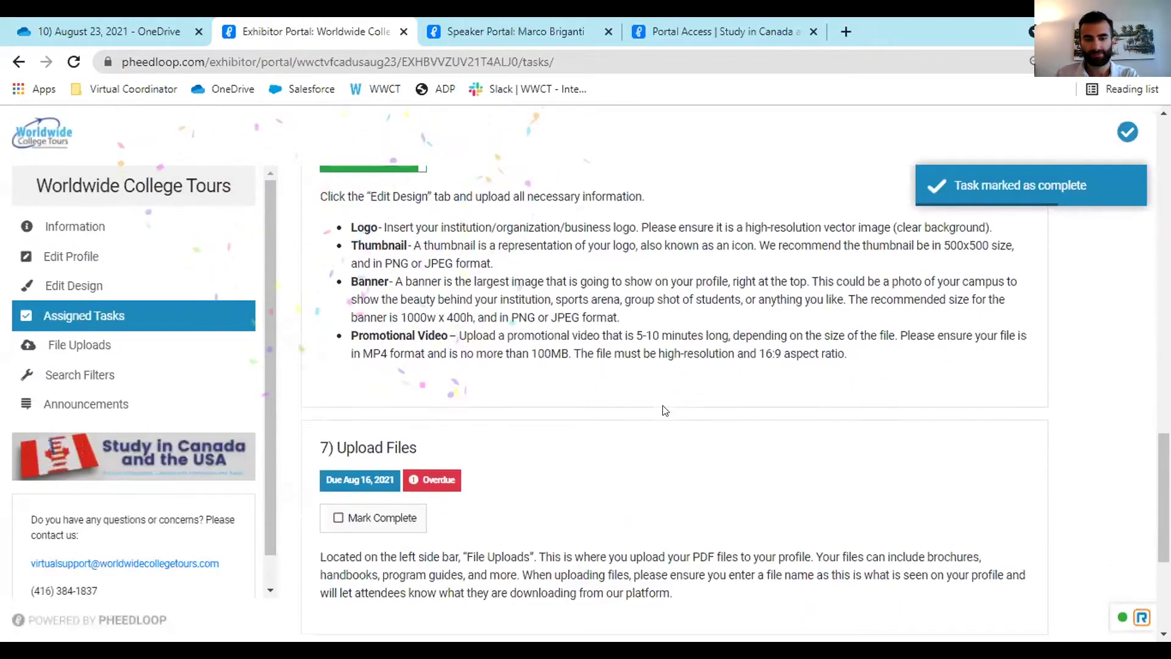
scroll(515, 392, down, 1)
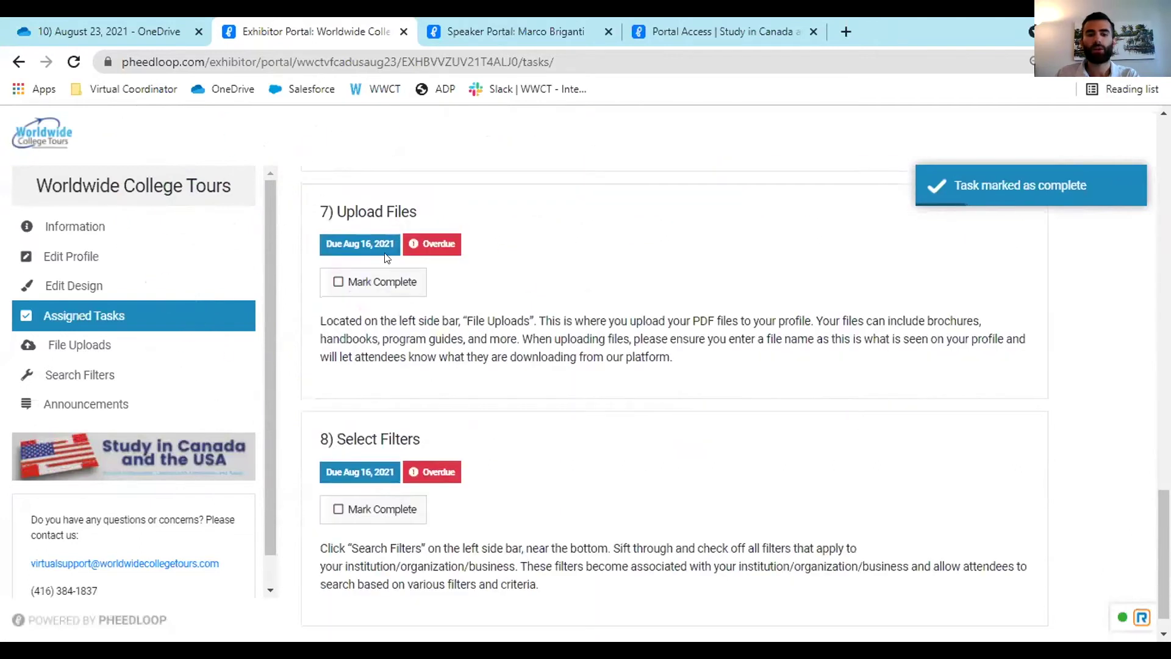
scroll(467, 346, down, 1)
scroll(466, 346, down, 1)
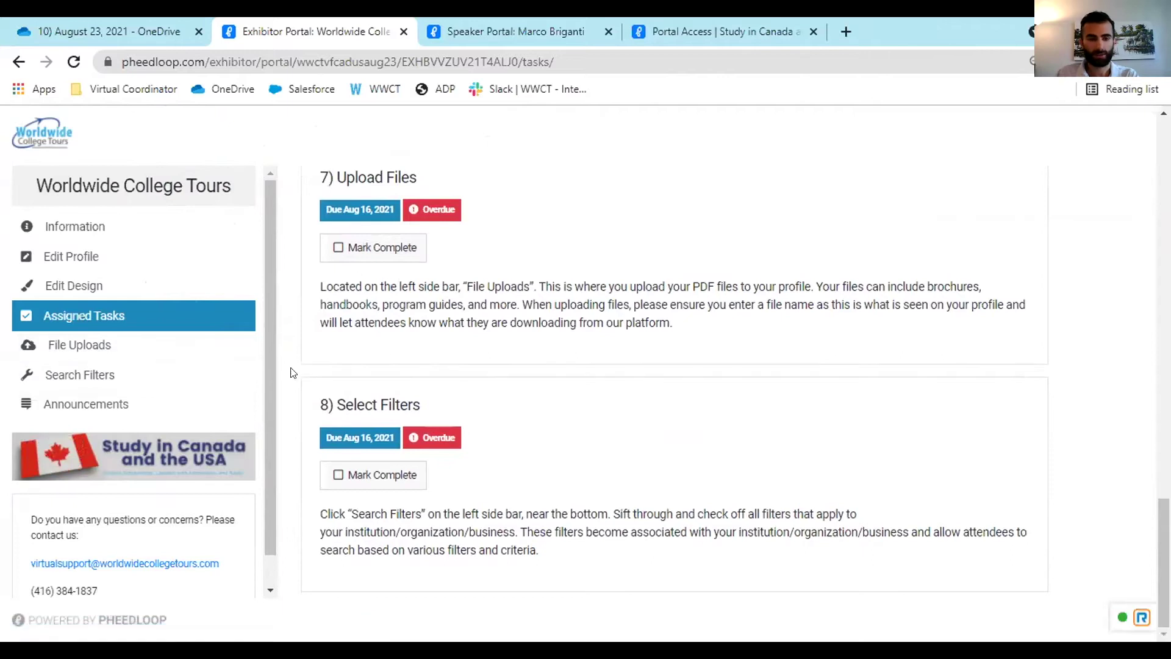
- On the File Uploads page, enter 'Admission Guide' as the new file's name
click(100, 346)
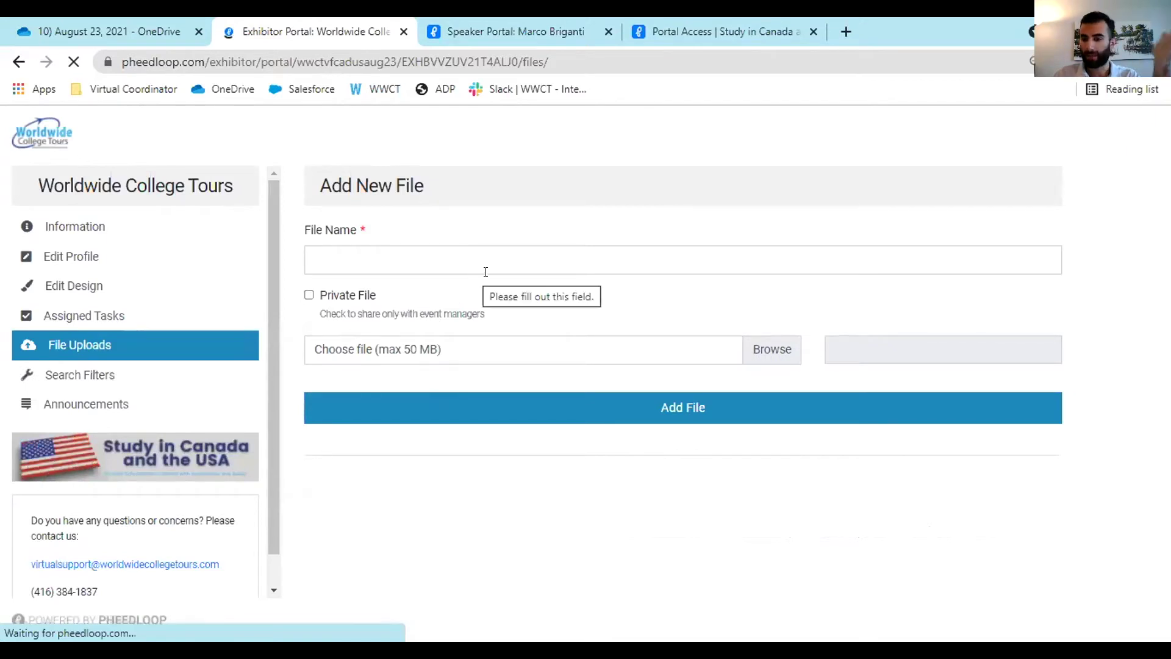
click(588, 264)
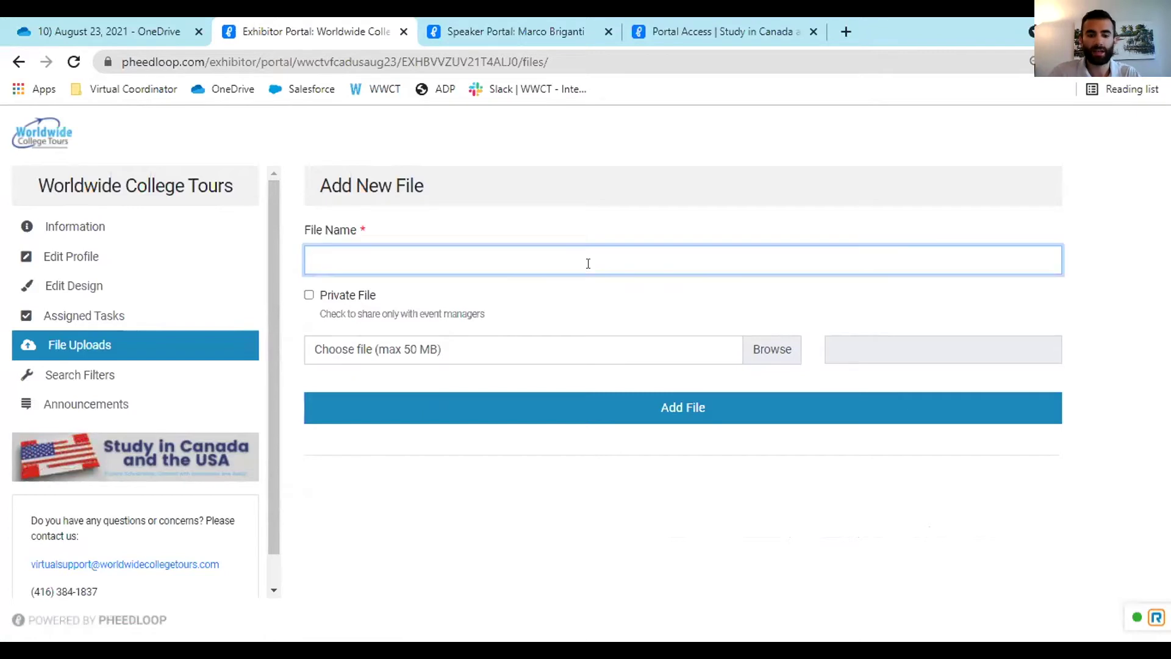
text(Admission)
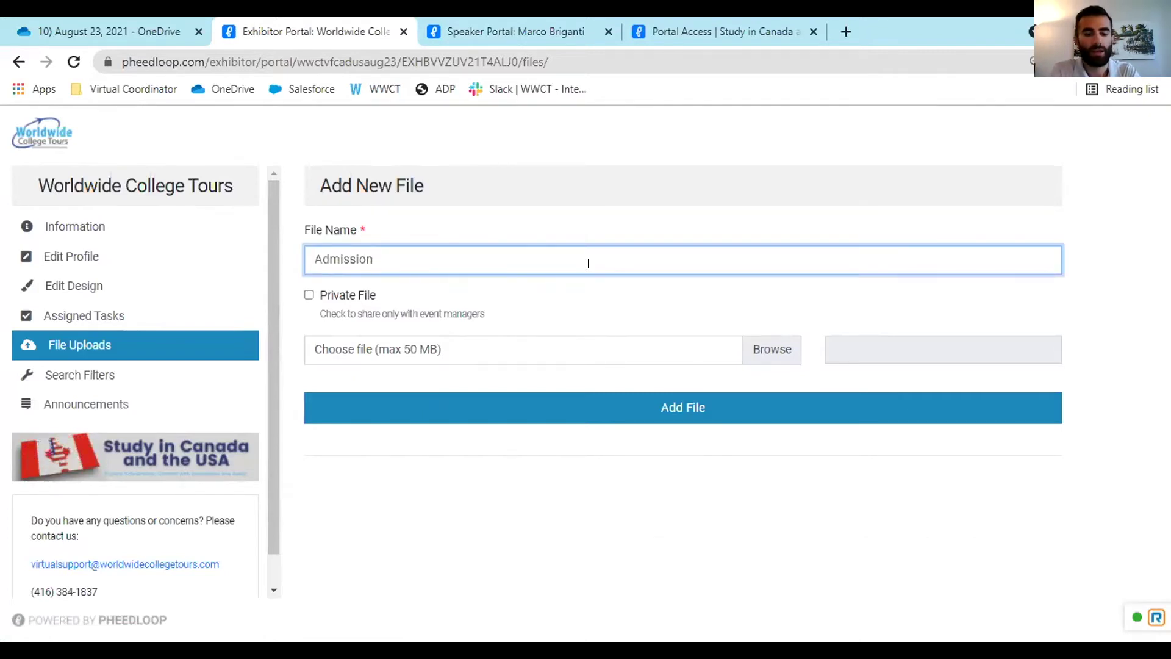
text( Guide)
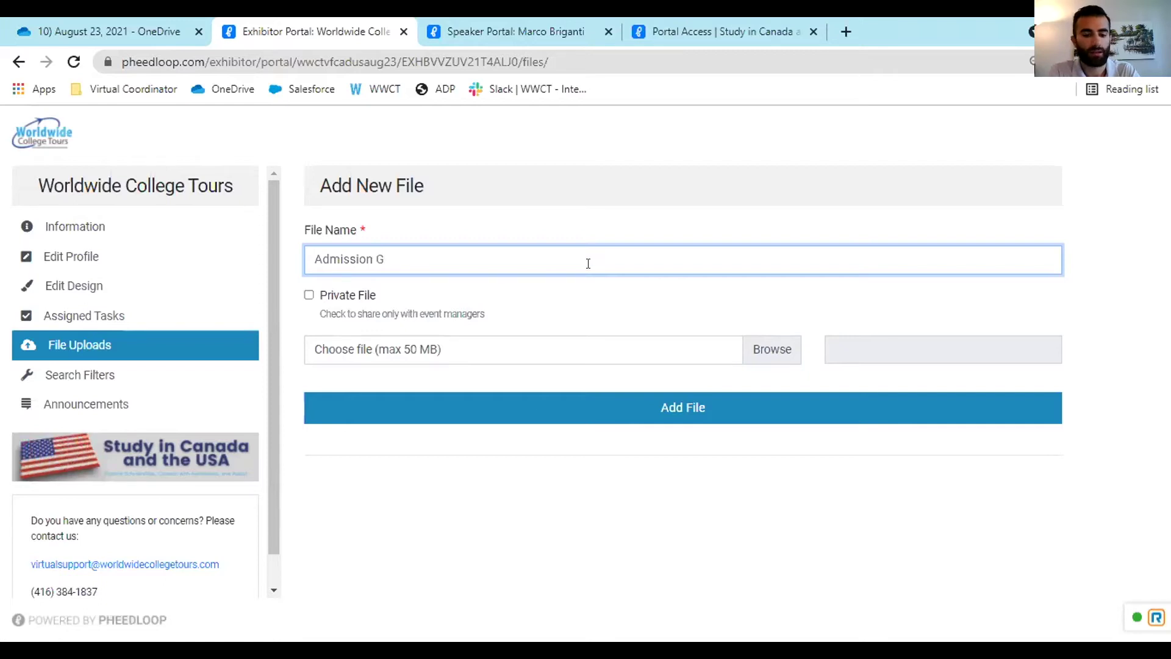
- Attach '3) WWCT Booth Banner.png' as the Admission Guide file, add it, then go to Search Filters
click(783, 350)
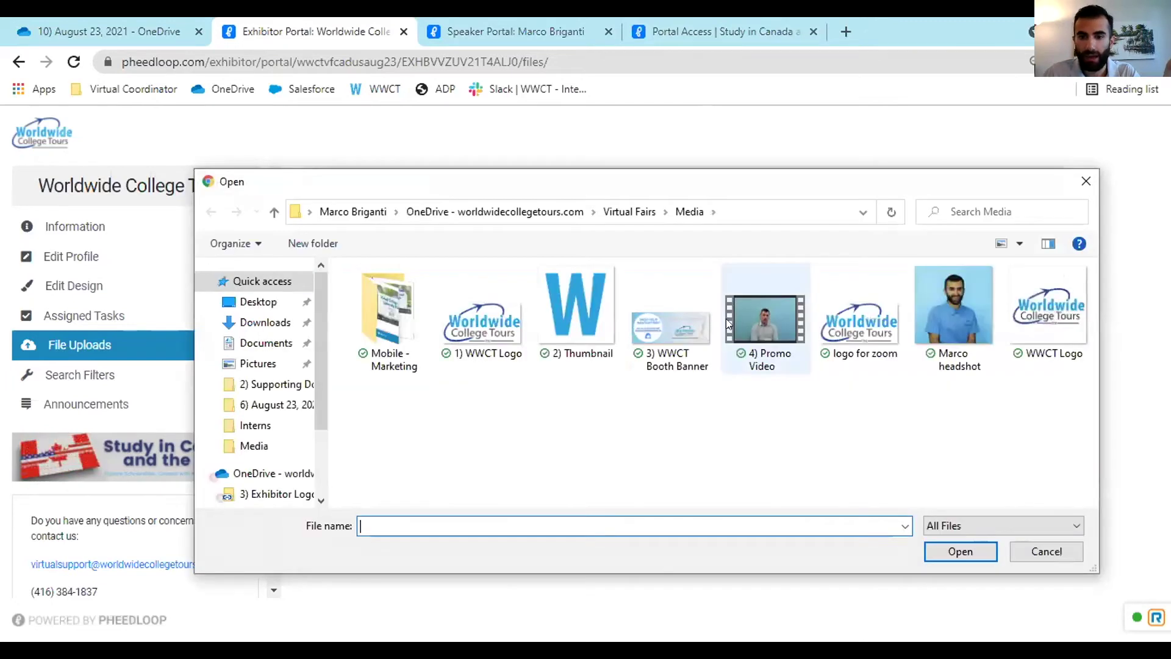
click(702, 322)
click(964, 549)
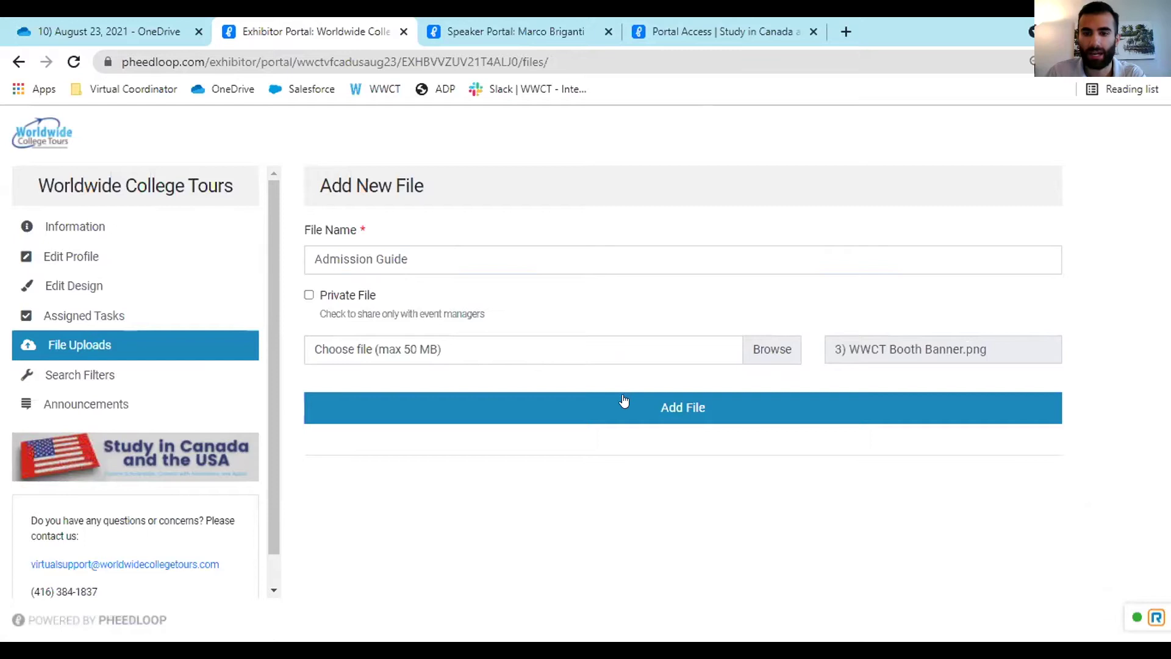
click(697, 420)
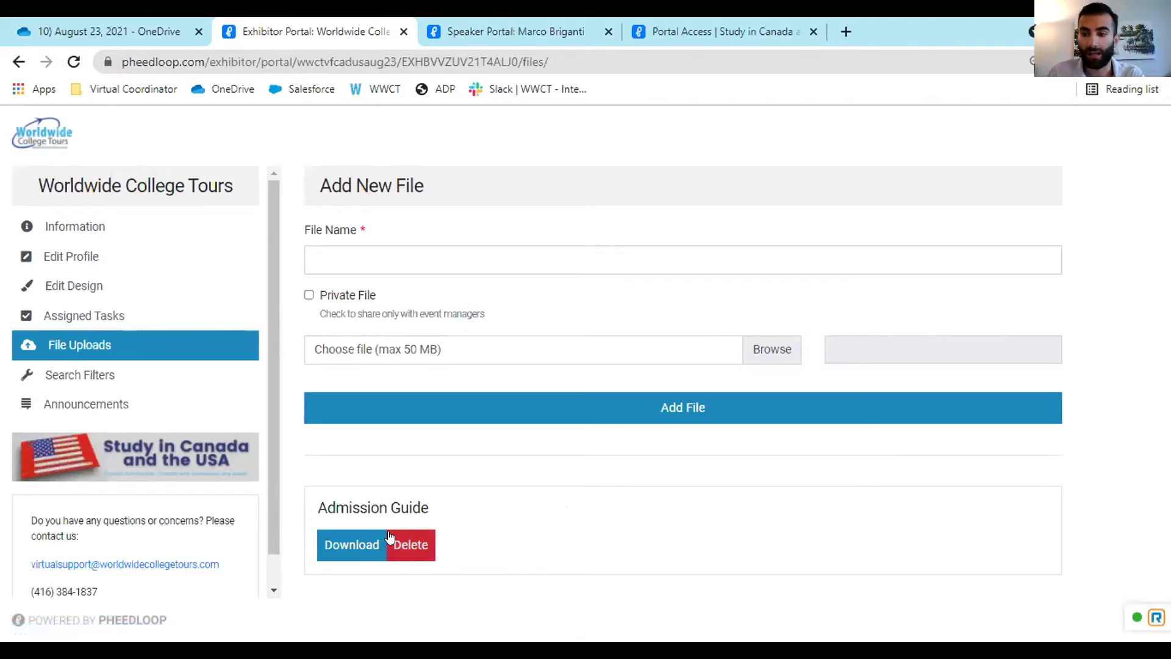
click(173, 381)
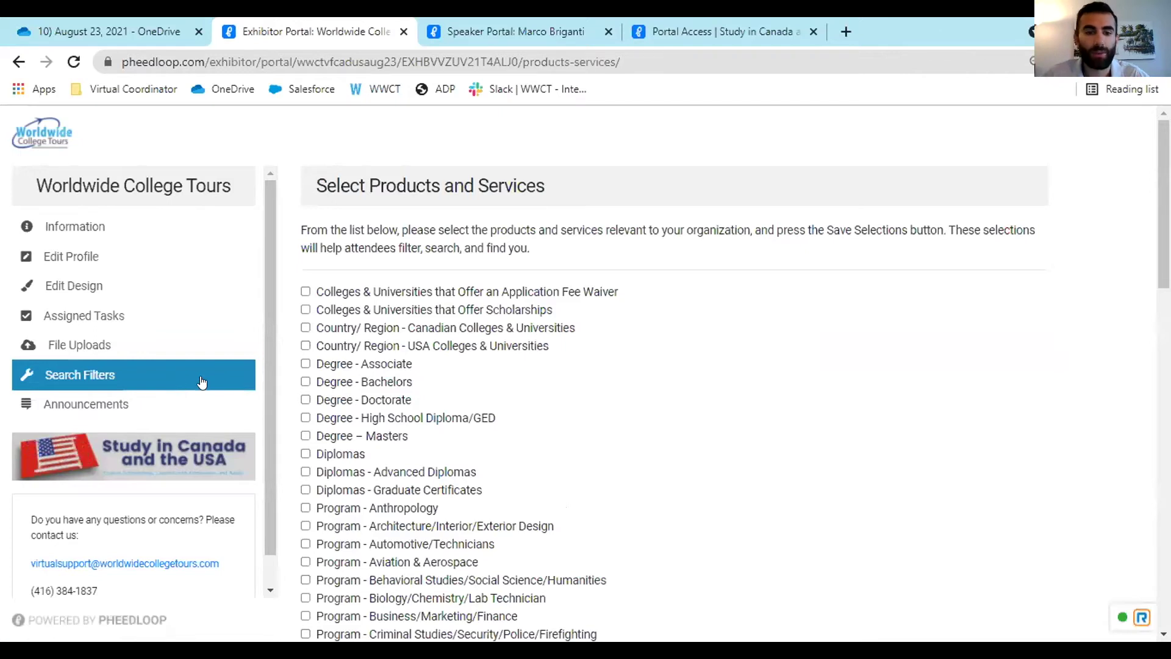
- Review the products and services filter checklist and save the search filters
scroll(609, 397, down, 4)
scroll(550, 408, down, 12)
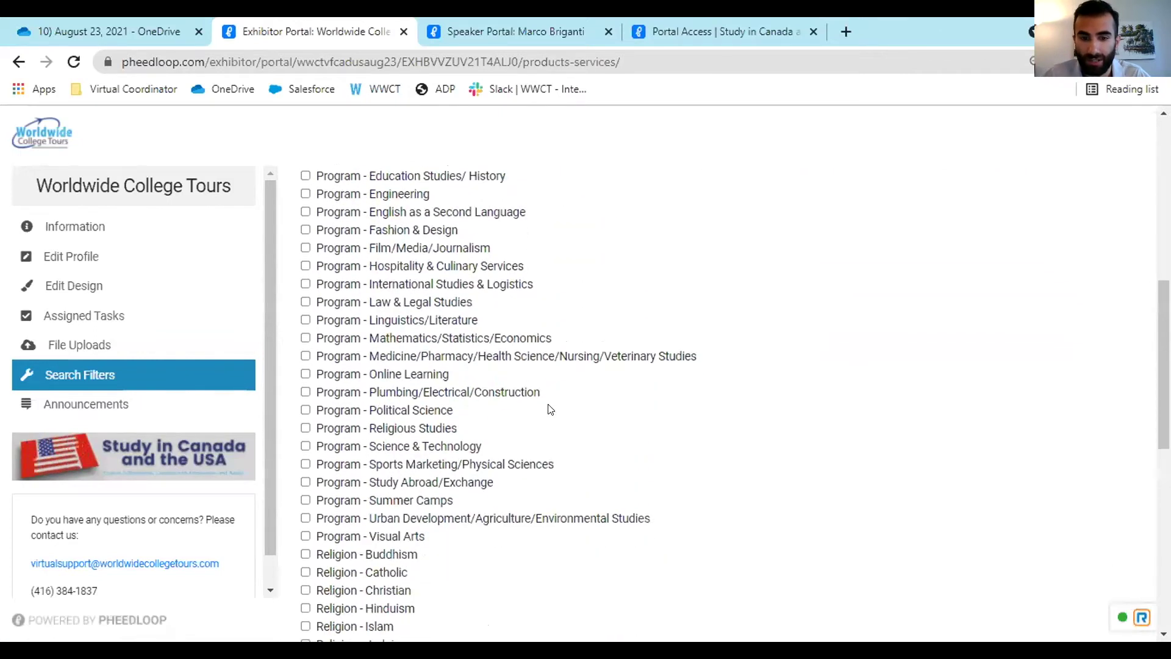
scroll(471, 414, down, 3)
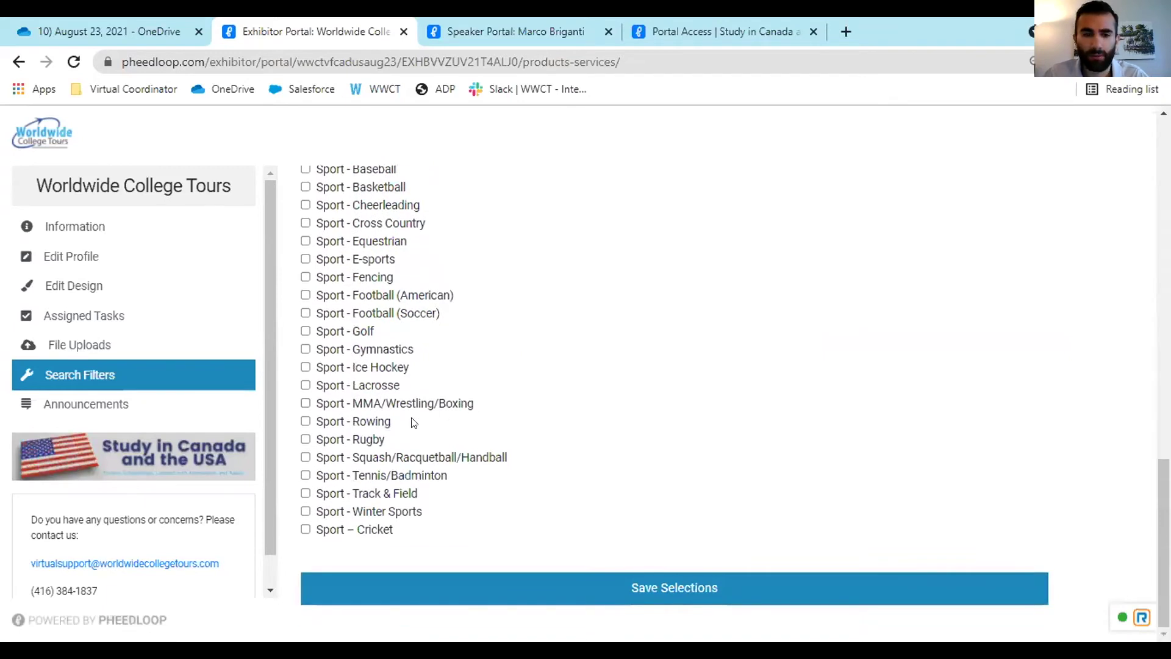
scroll(413, 419, up, 4)
scroll(413, 419, up, 4)
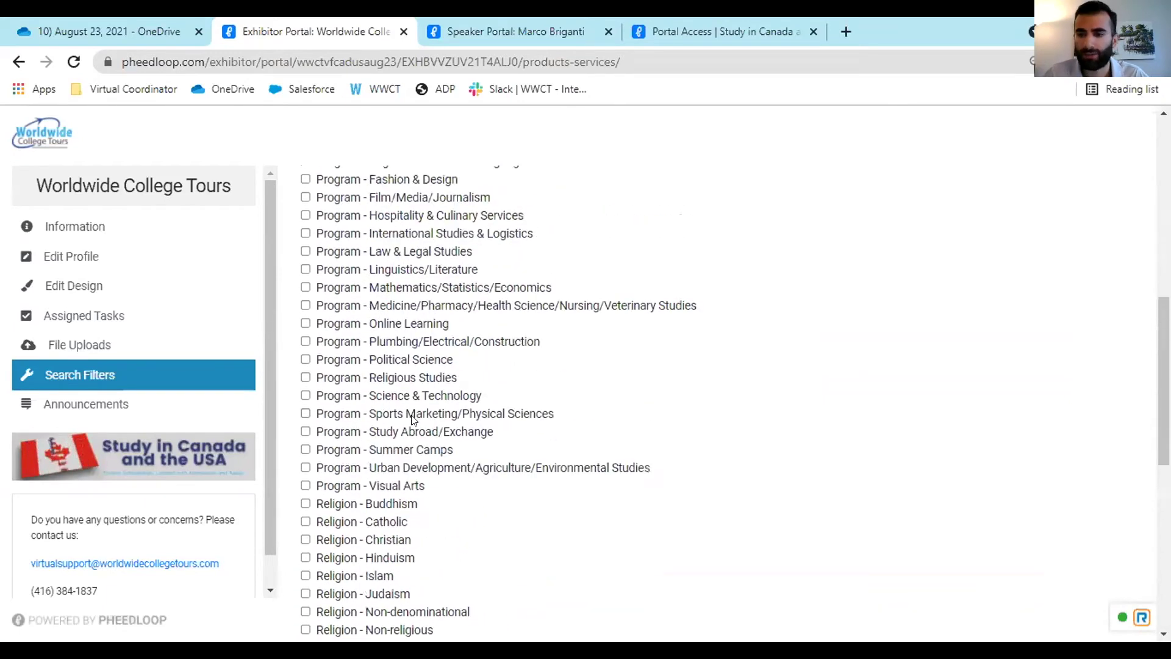
scroll(412, 420, up, 9)
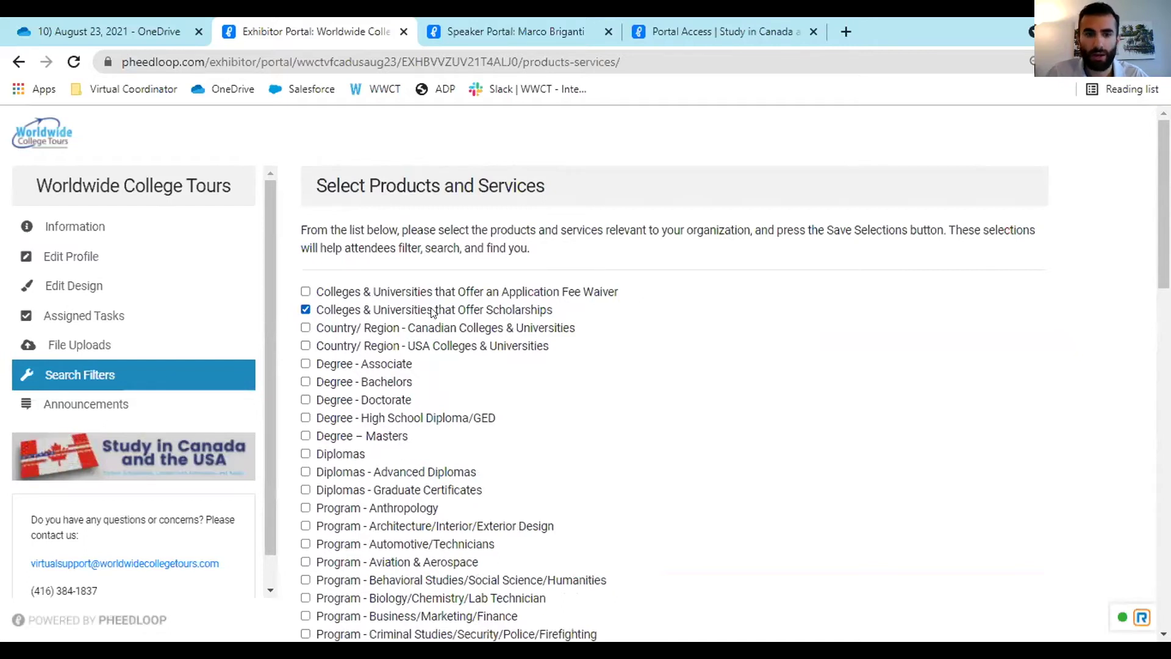
scroll(445, 382, down, 1)
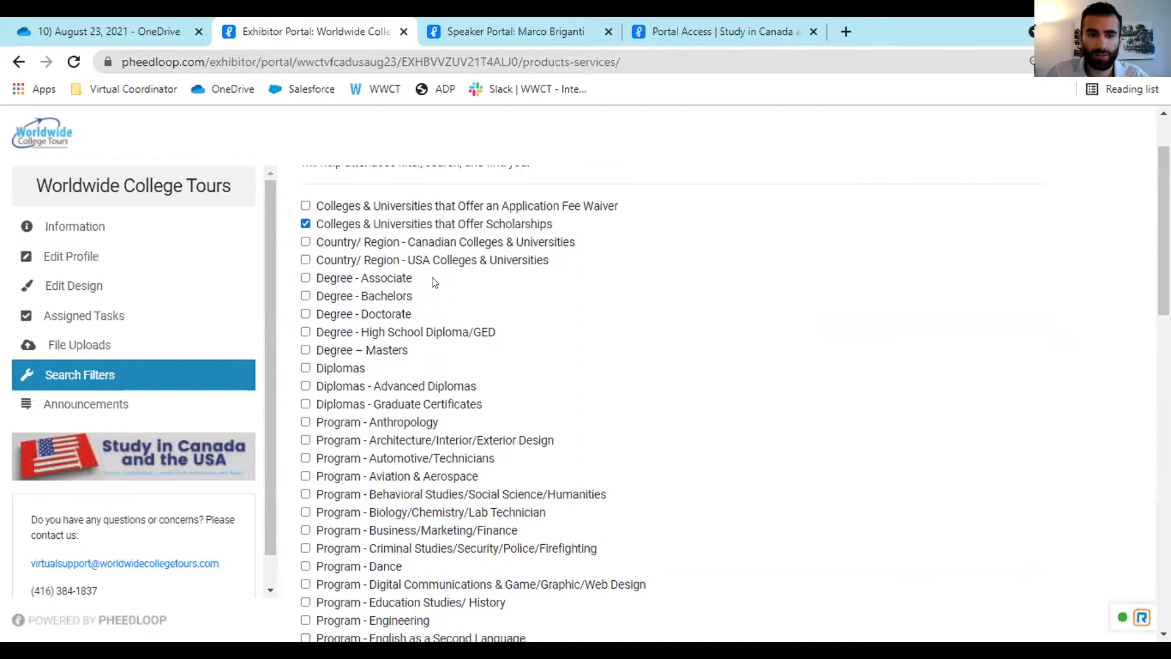
scroll(375, 321, down, 1)
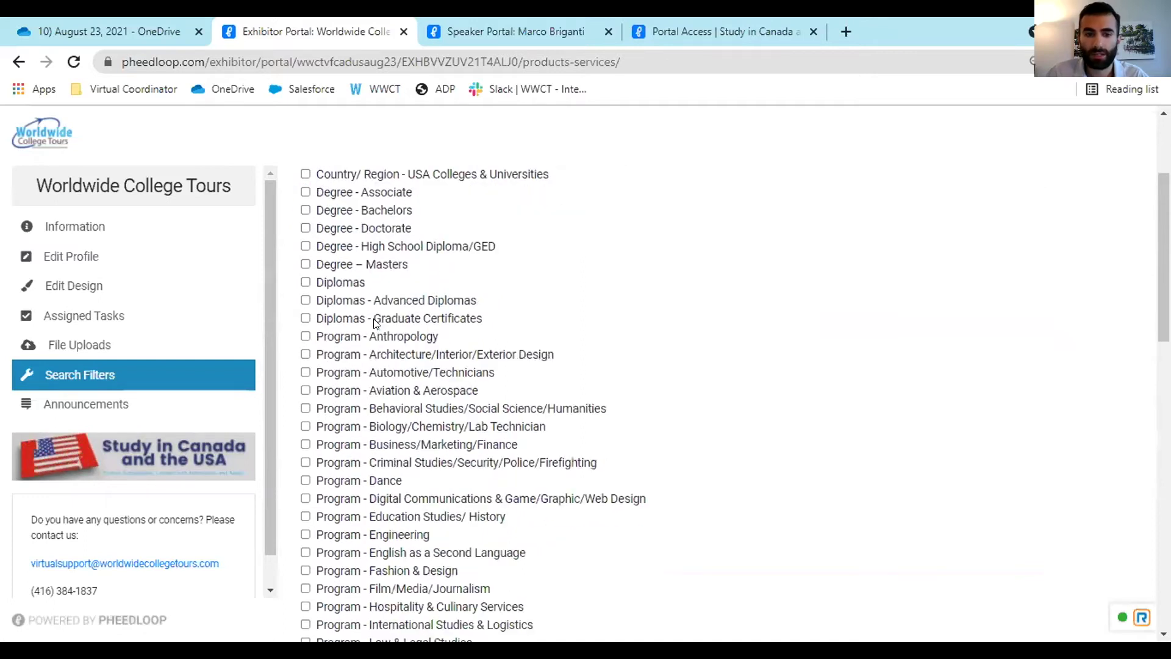
scroll(374, 324, down, 1)
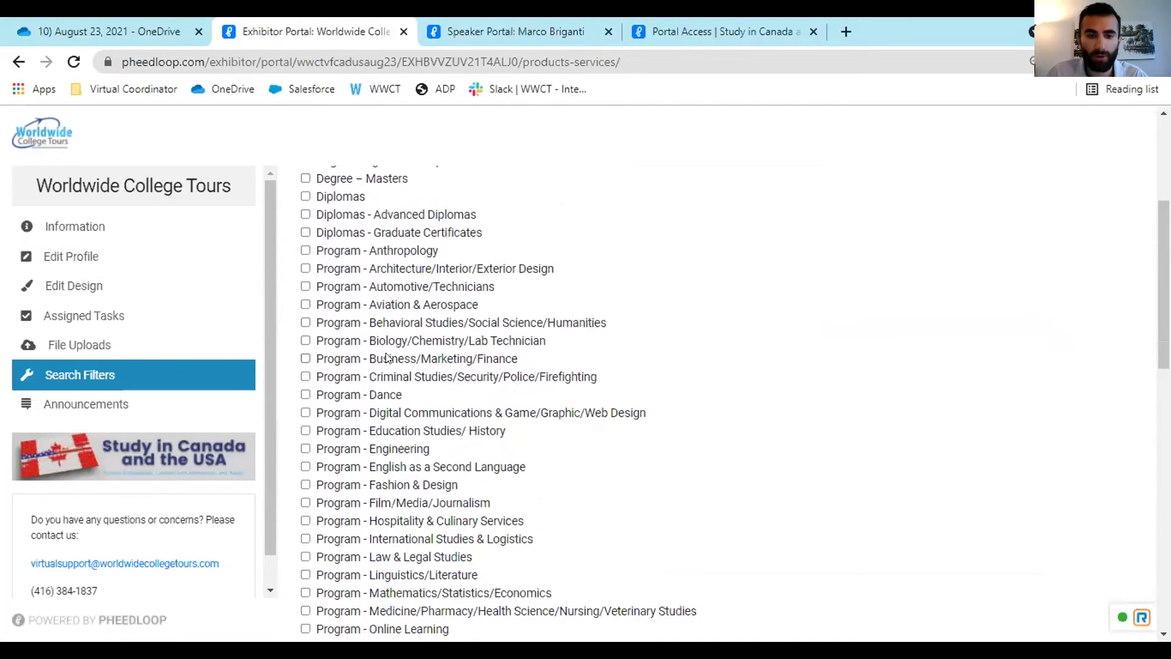
scroll(378, 354, down, 4)
scroll(385, 365, down, 2)
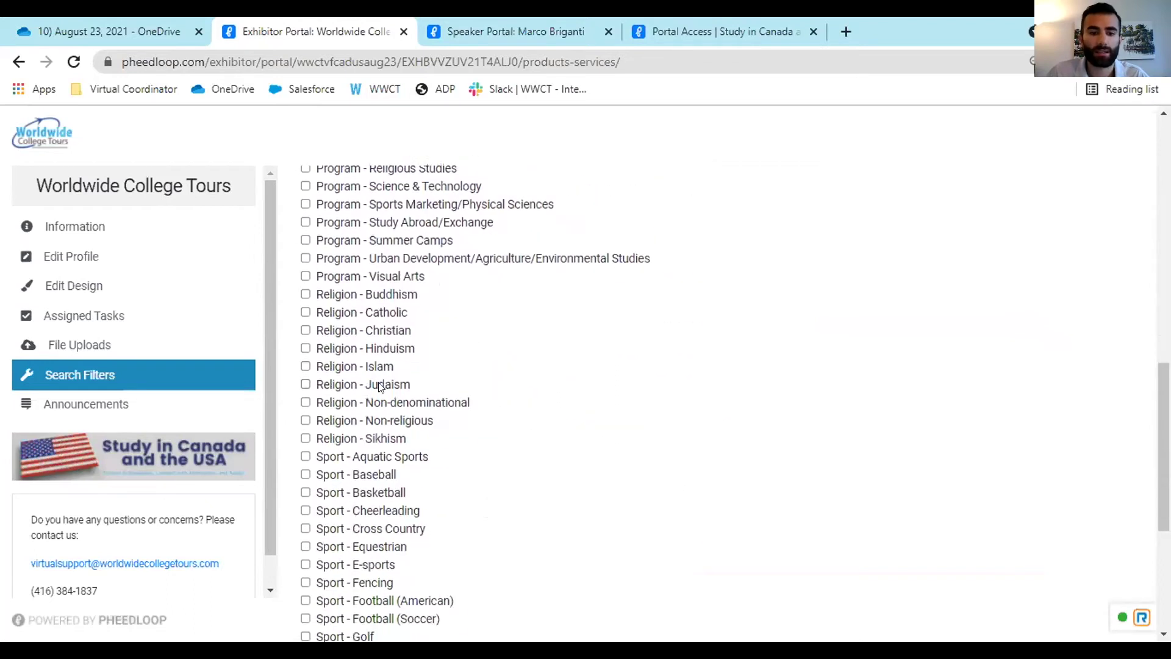
scroll(415, 390, down, 1)
scroll(417, 395, down, 3)
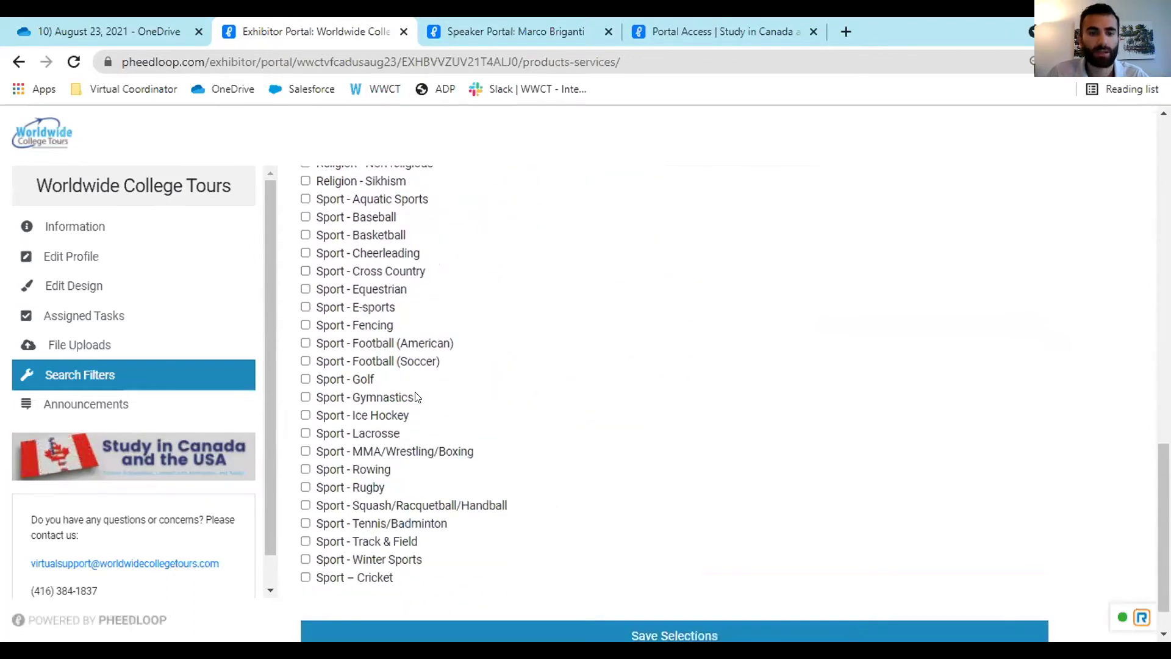
scroll(417, 396, up, 5)
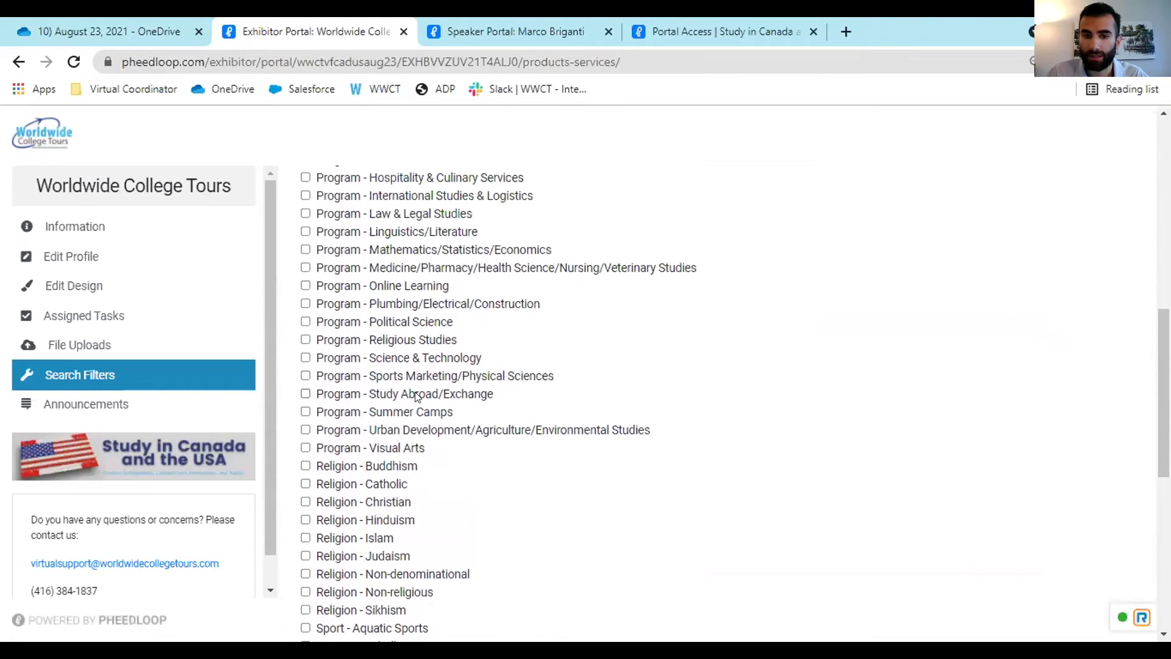
scroll(431, 370, down, 8)
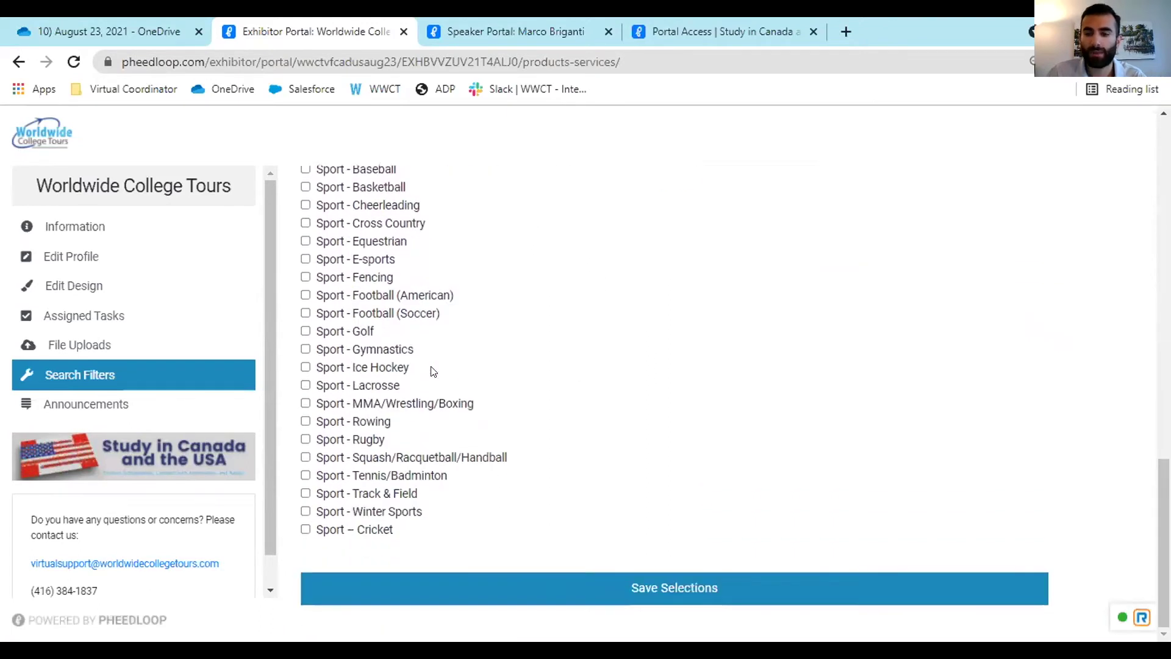
click(677, 589)
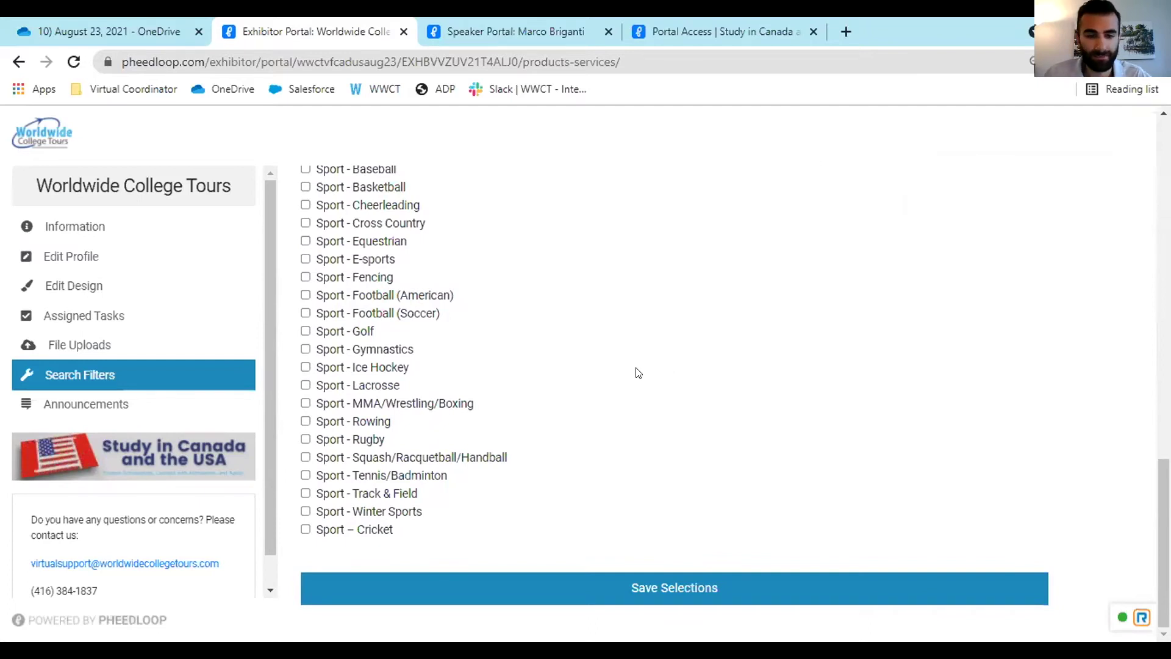
- Go to the exhibitor Announcements page
scroll(623, 372, up, 15)
scroll(628, 366, up, 3)
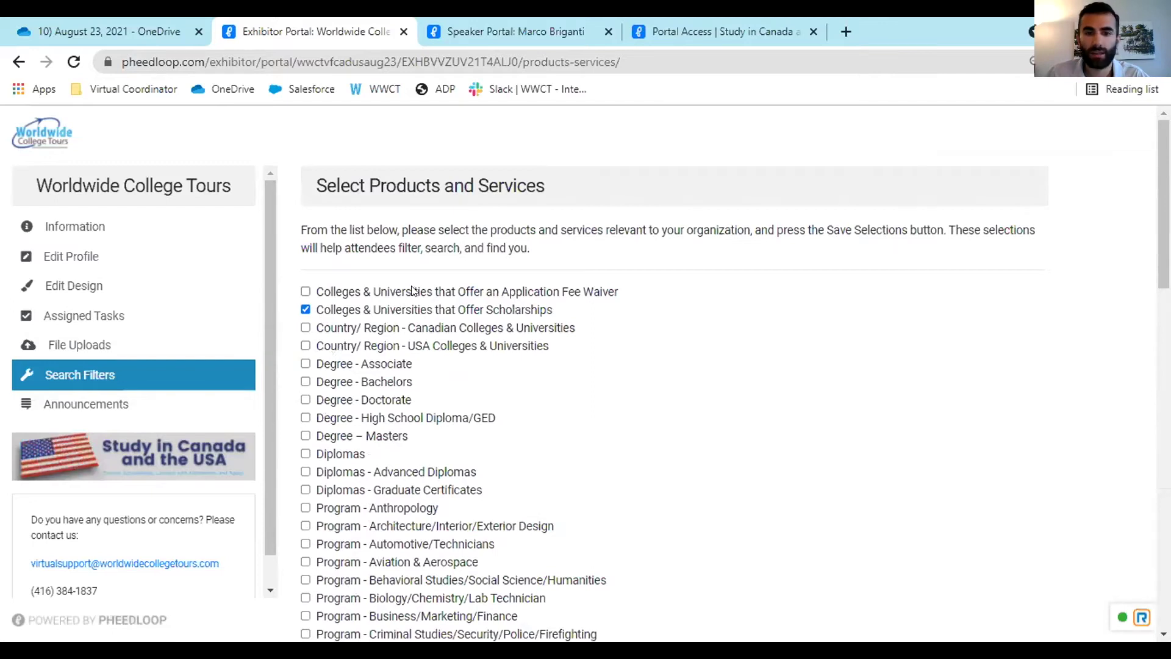
click(202, 382)
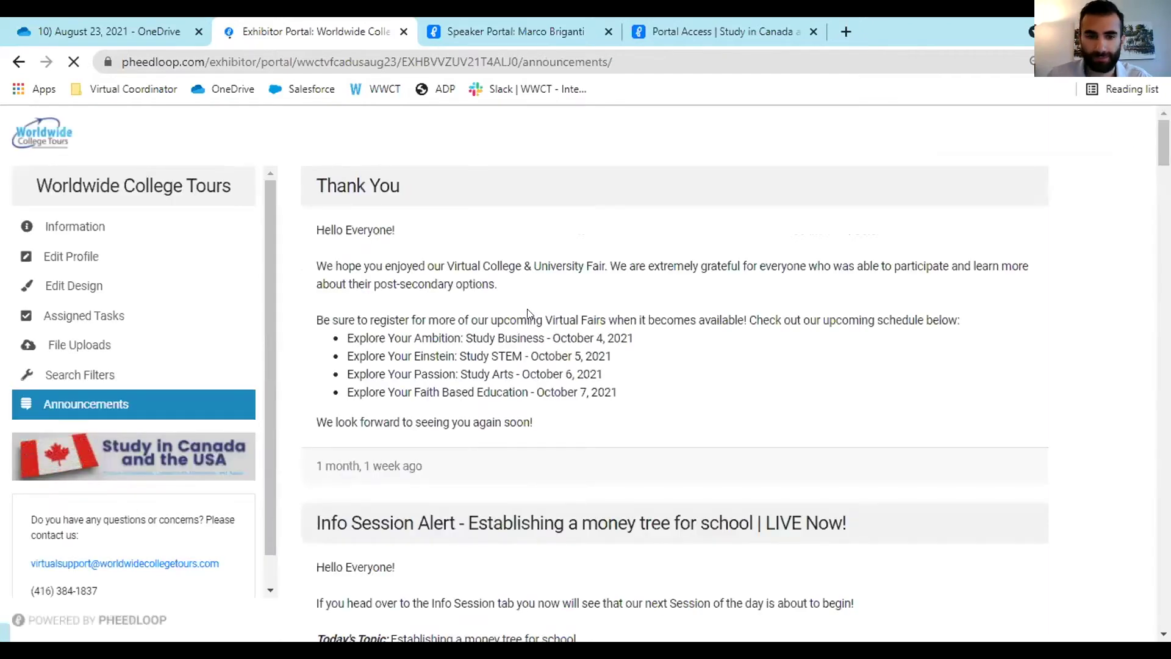
scroll(527, 314, down, 4)
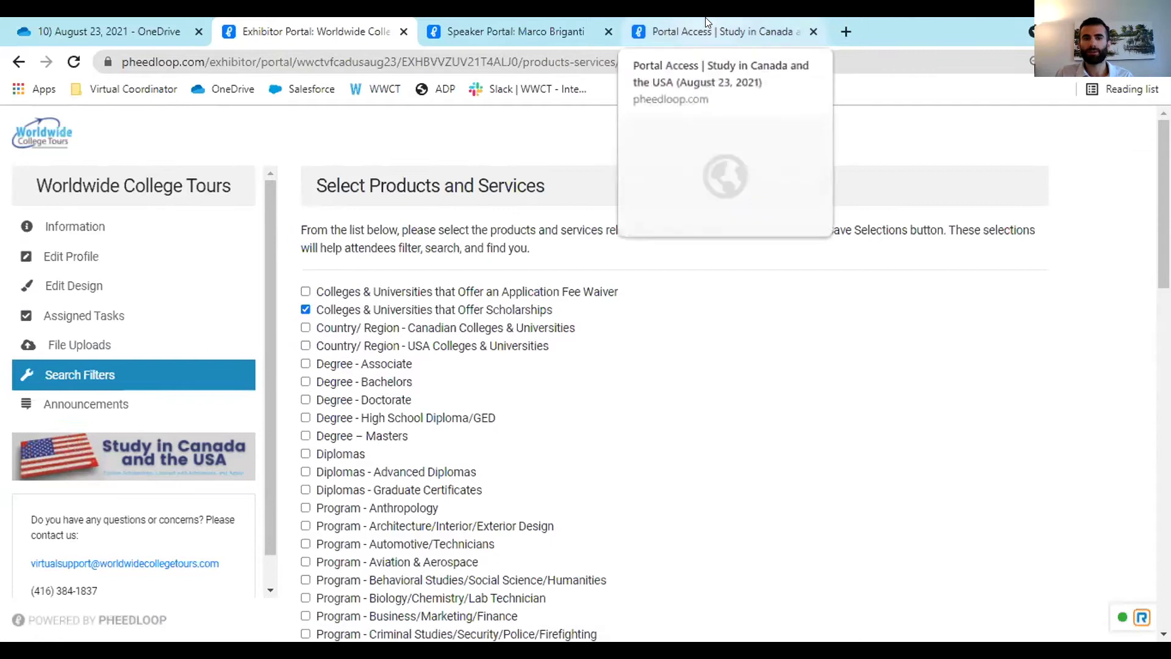
- In the Speaker Portal, read through the Speaker Instructions and Information section
click(507, 32)
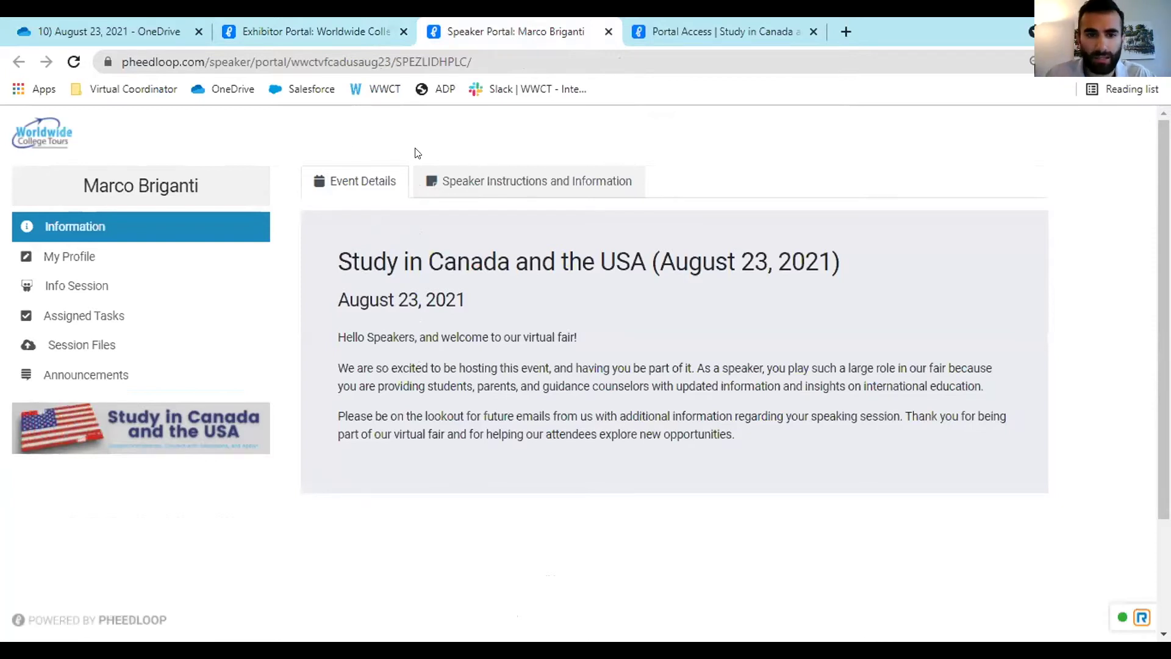
click(514, 189)
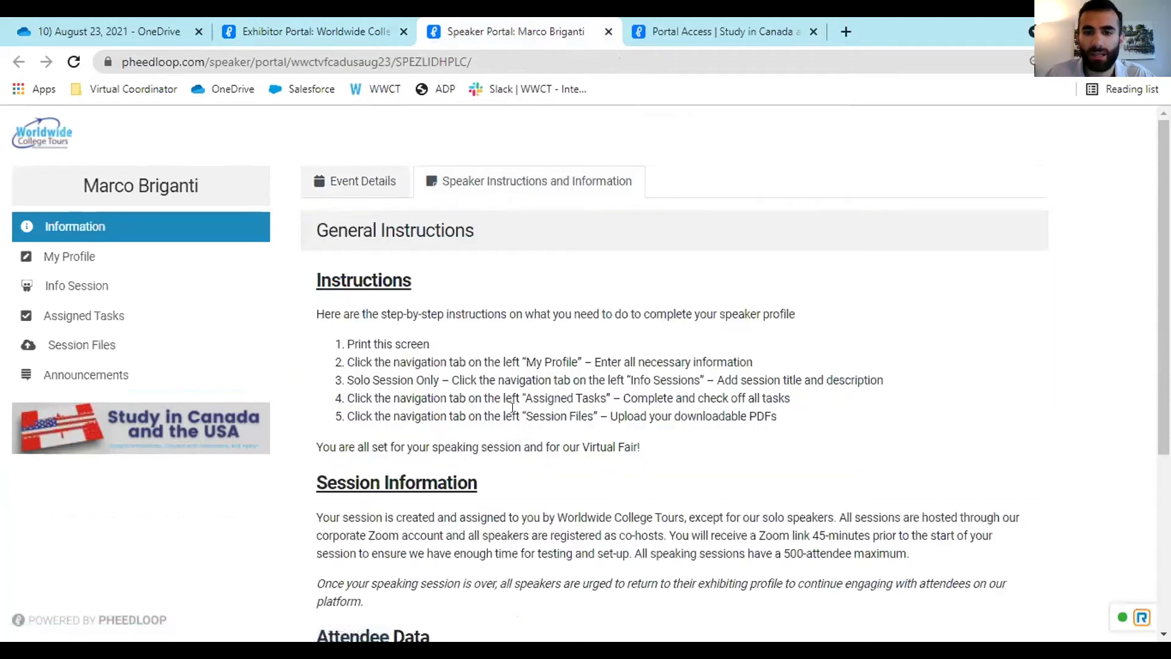
scroll(578, 480, down, 1)
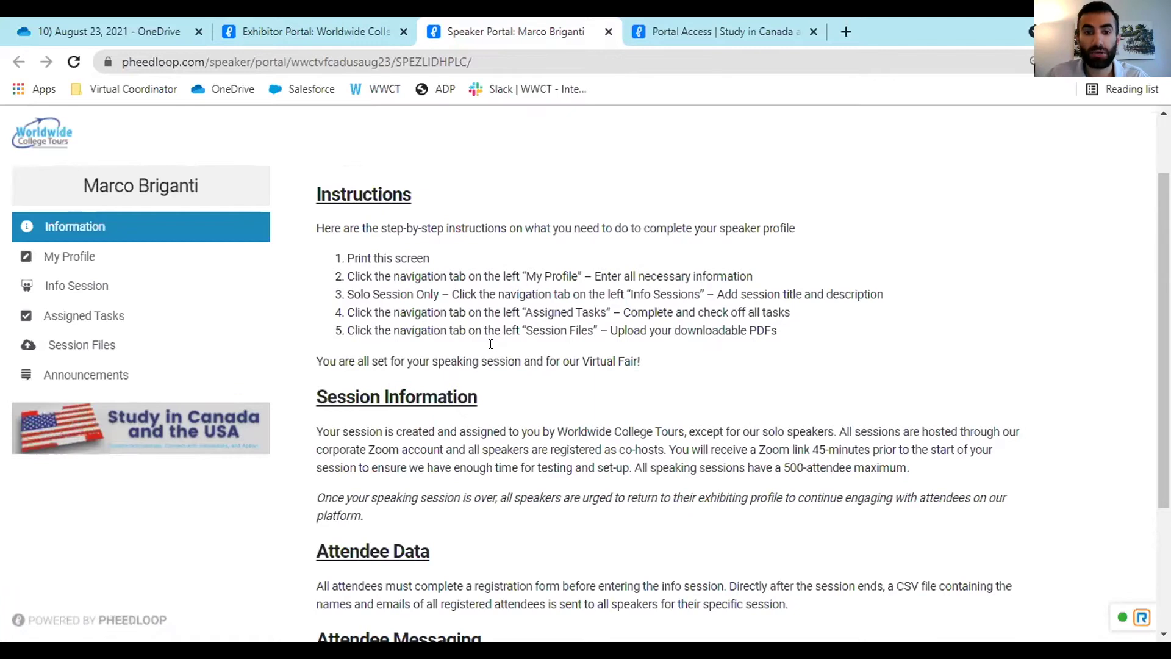
scroll(498, 395, down, 3)
scroll(498, 395, up, 3)
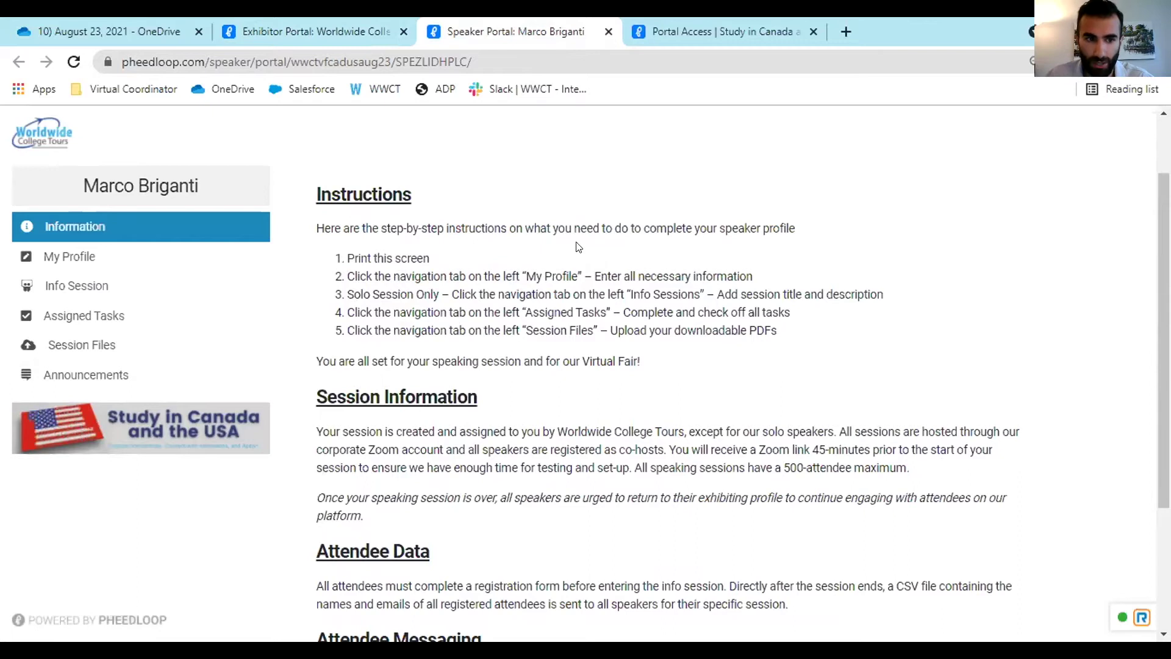
- Open My Profile and review the filled details, including the email field
click(76, 256)
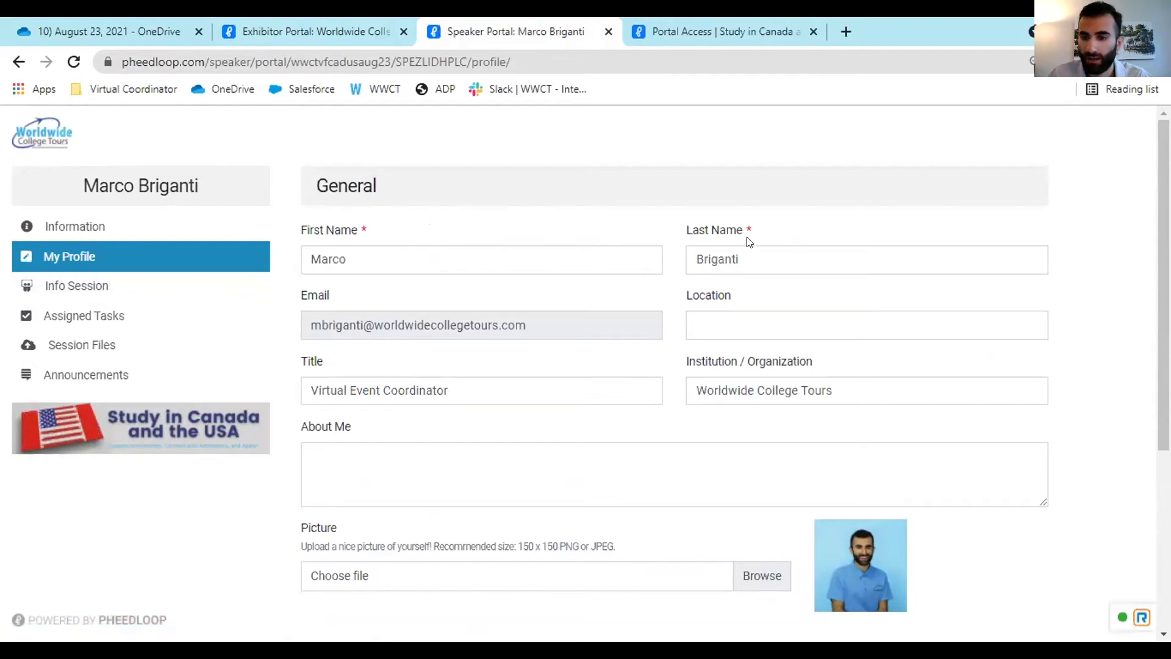
scroll(941, 371, down, 3)
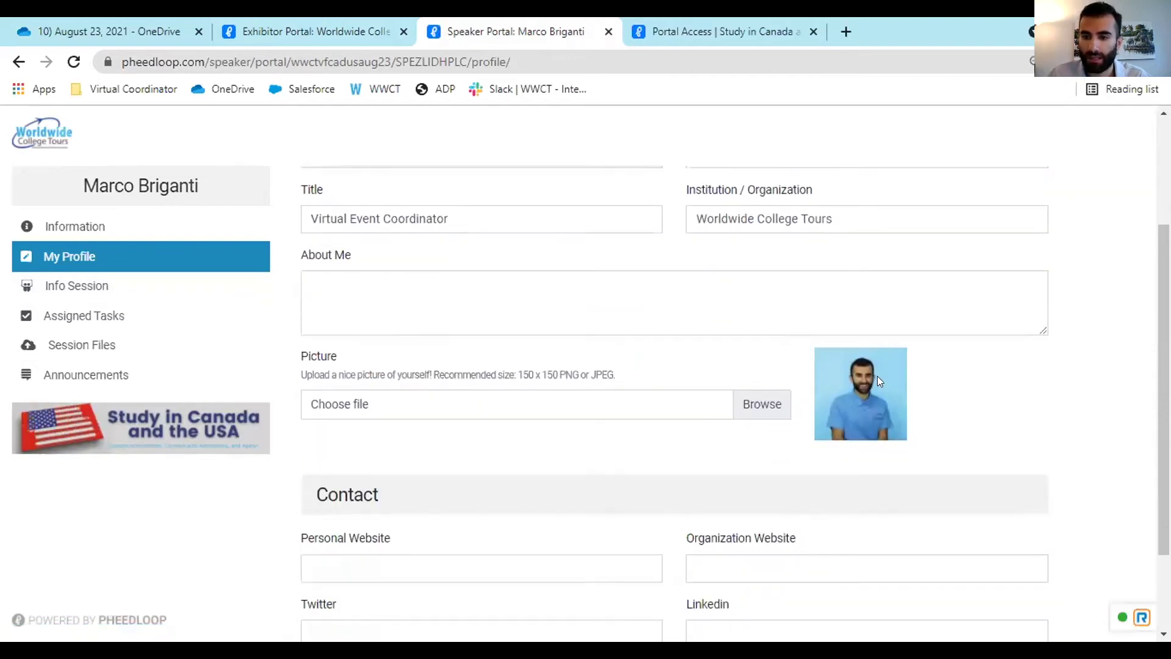
scroll(878, 381, up, 3)
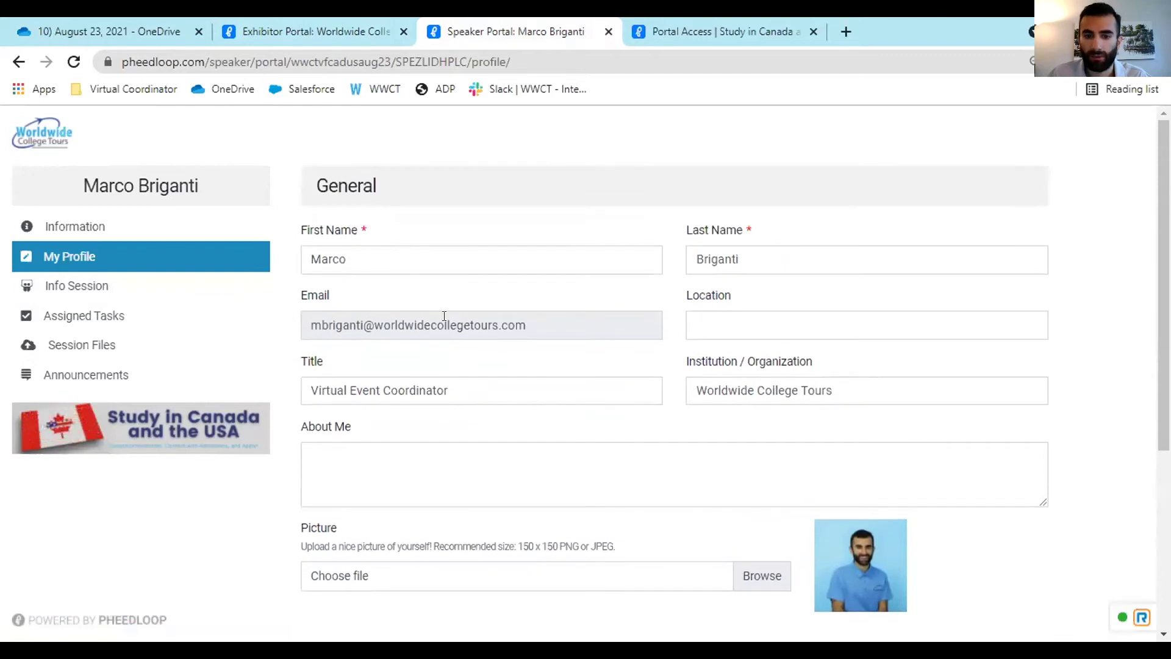
click(547, 311)
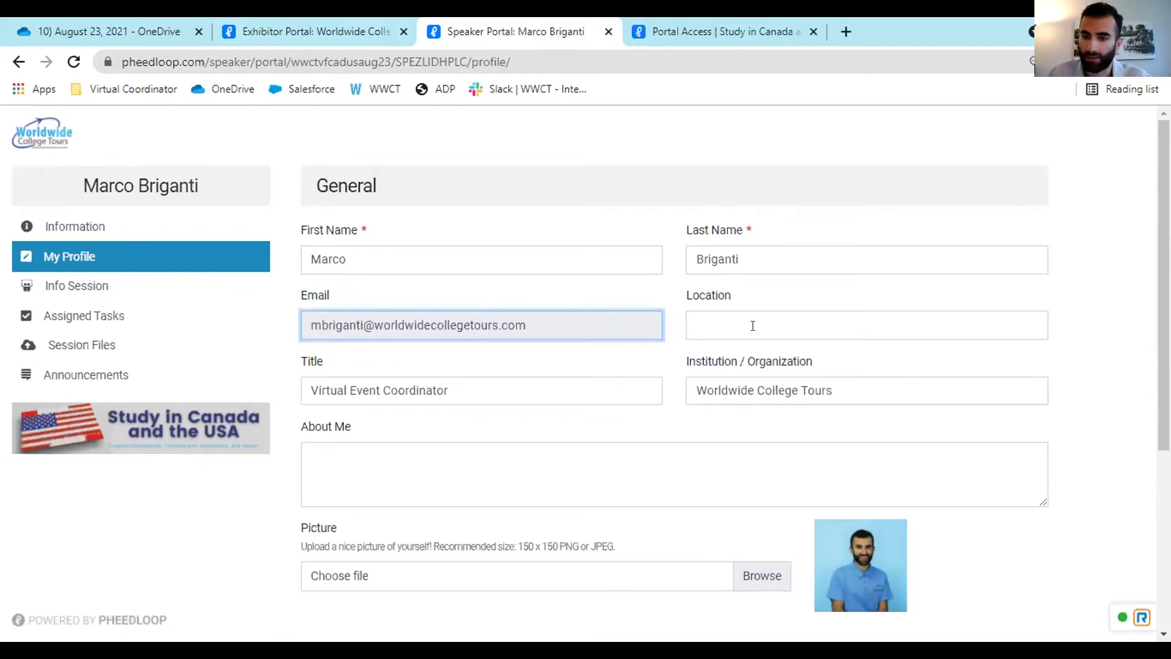
scroll(714, 344, down, 1)
scroll(690, 346, down, 1)
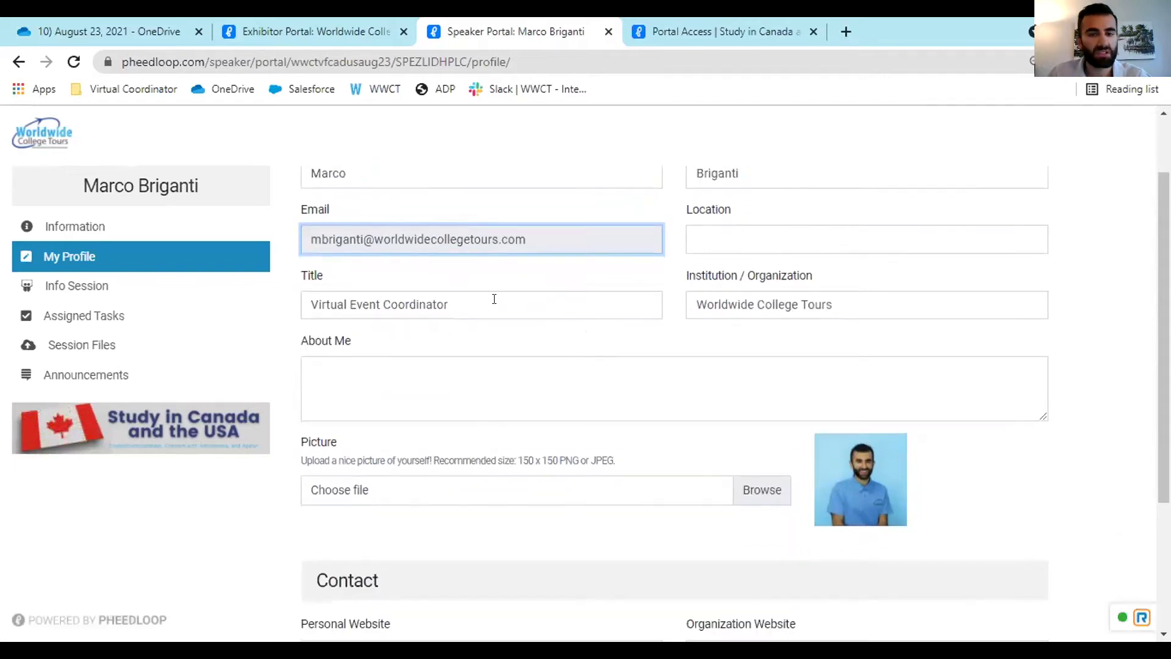
- Set About Me to 'Hey, I'm excited to be hosting our Session today!' and save the profile
scroll(640, 335, down, 2)
click(585, 289)
text(Hey, I)
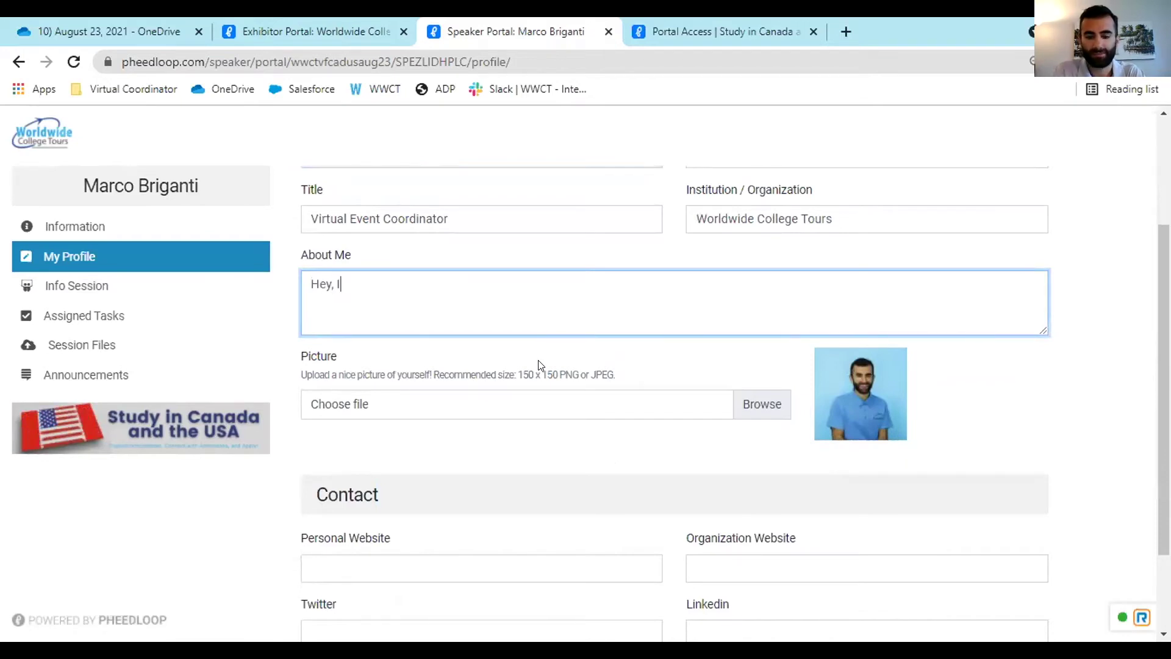
text('m excit)
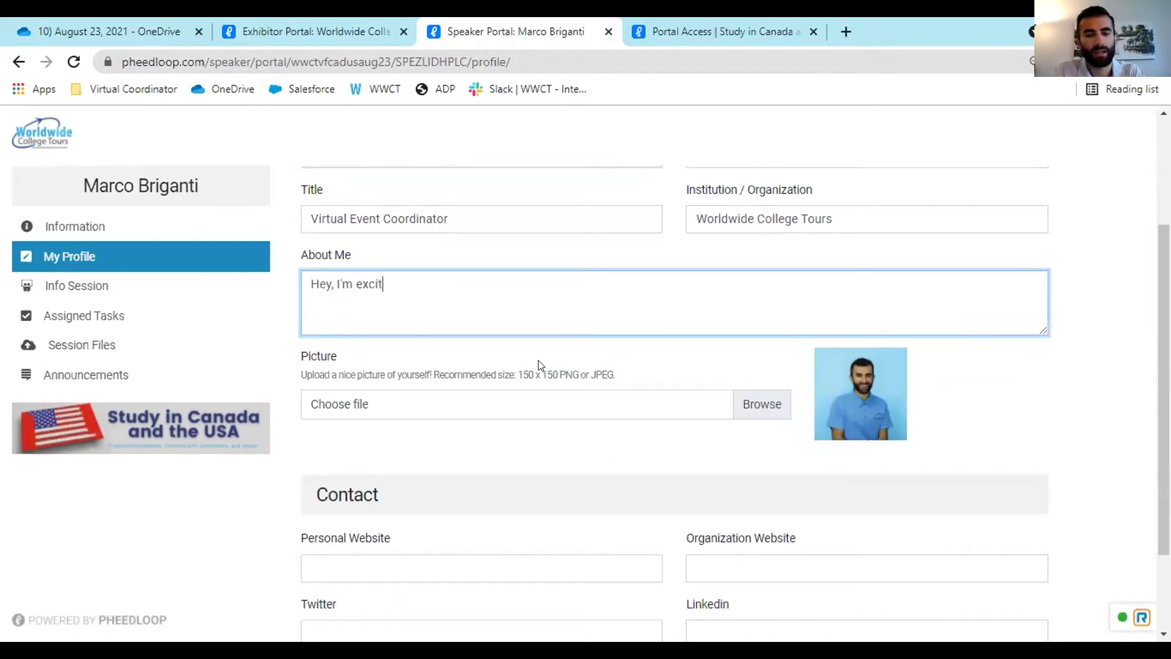
text(ed to be)
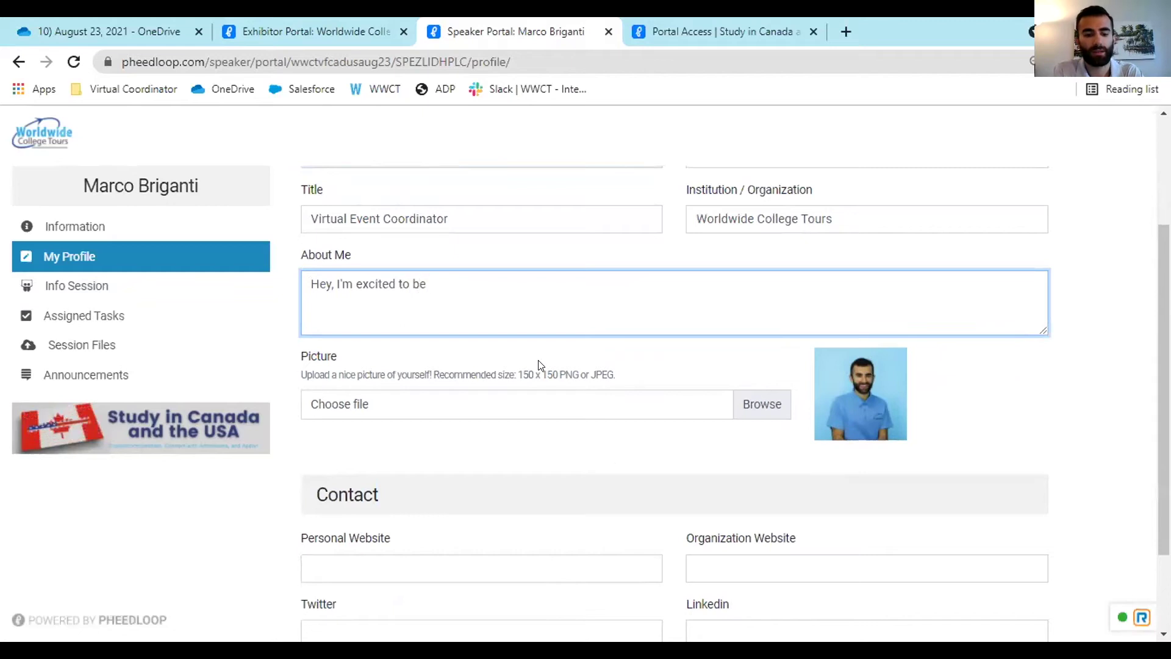
text( hosting o)
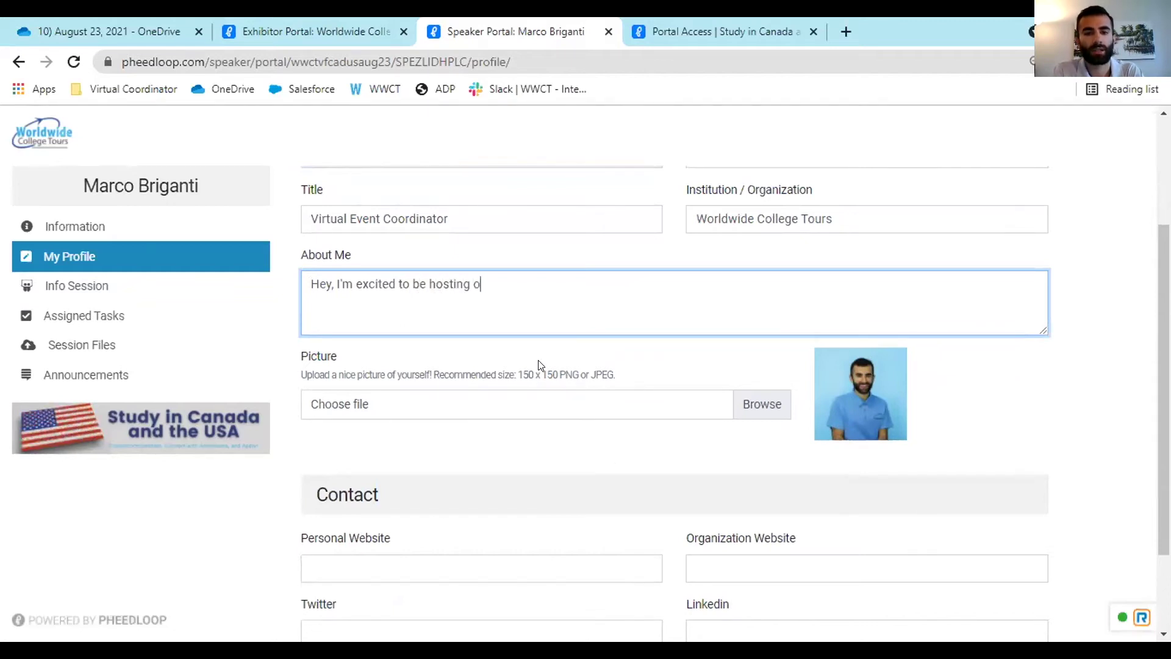
text(ur )
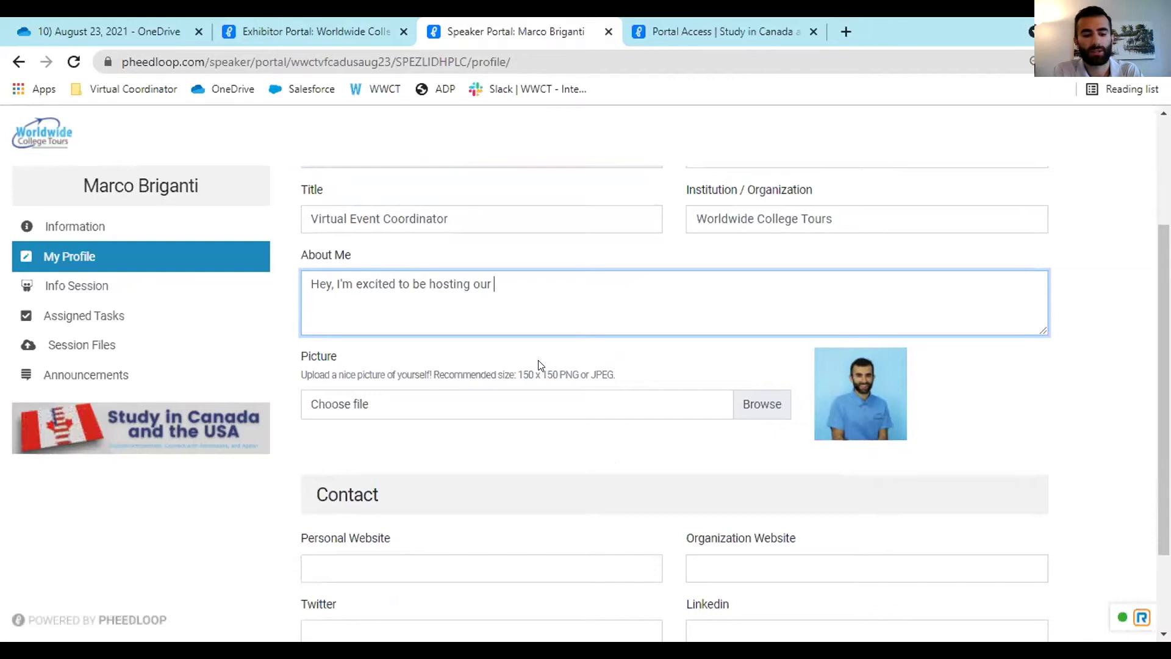
text(Session today!)
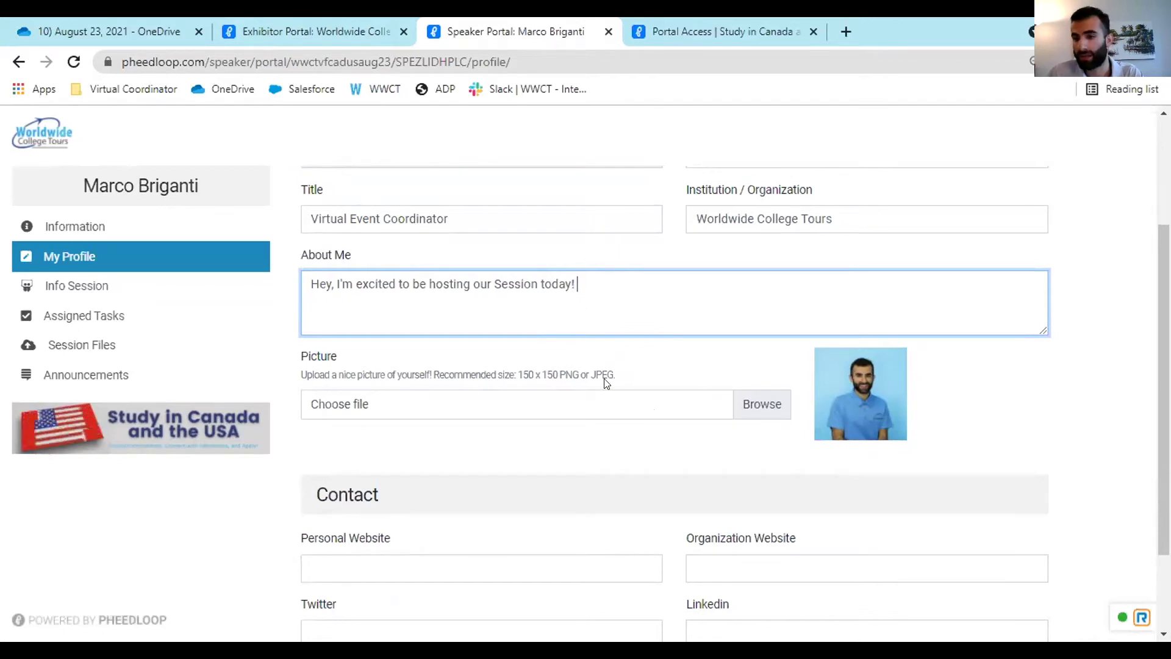
scroll(568, 368, down, 3)
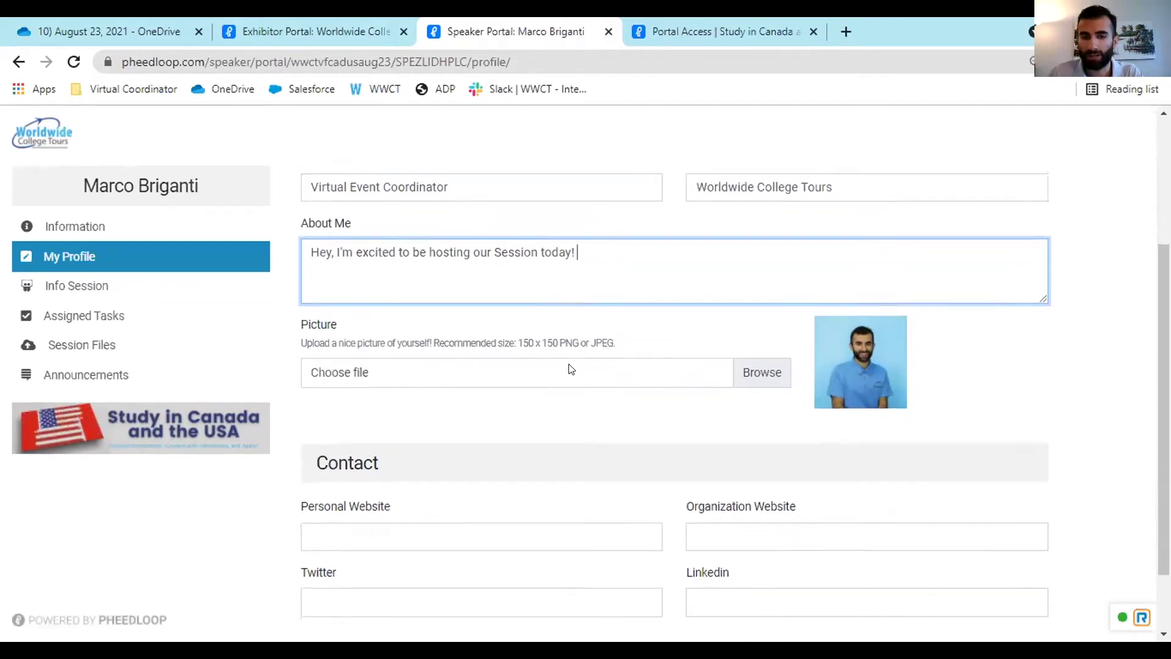
click(580, 358)
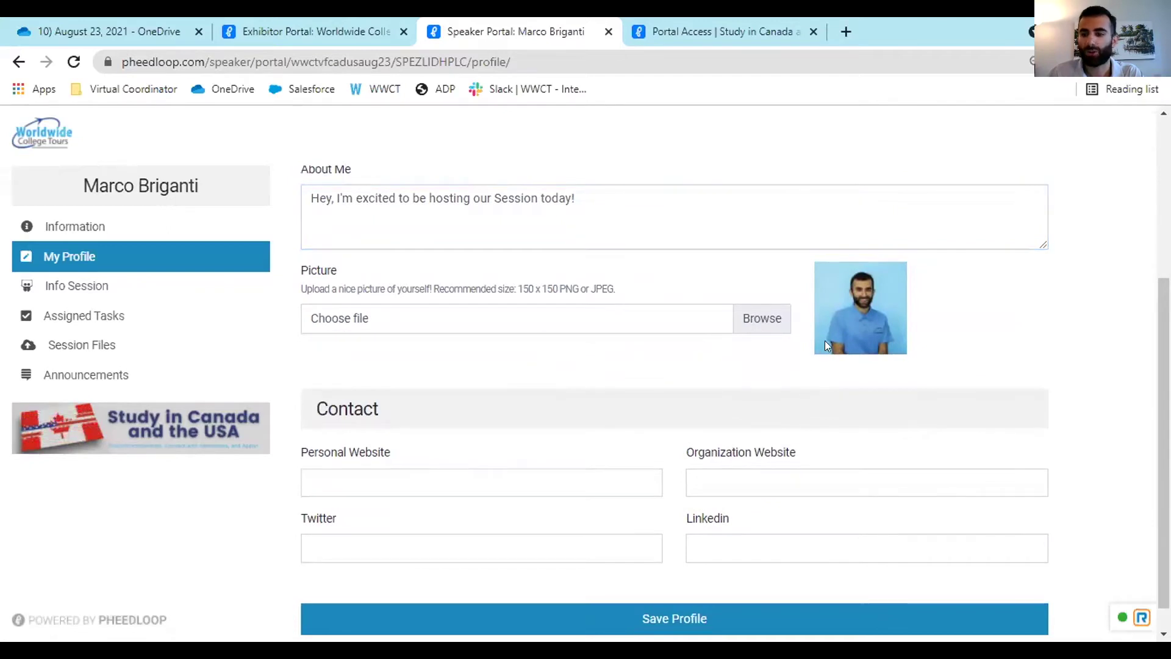
scroll(470, 391, down, 1)
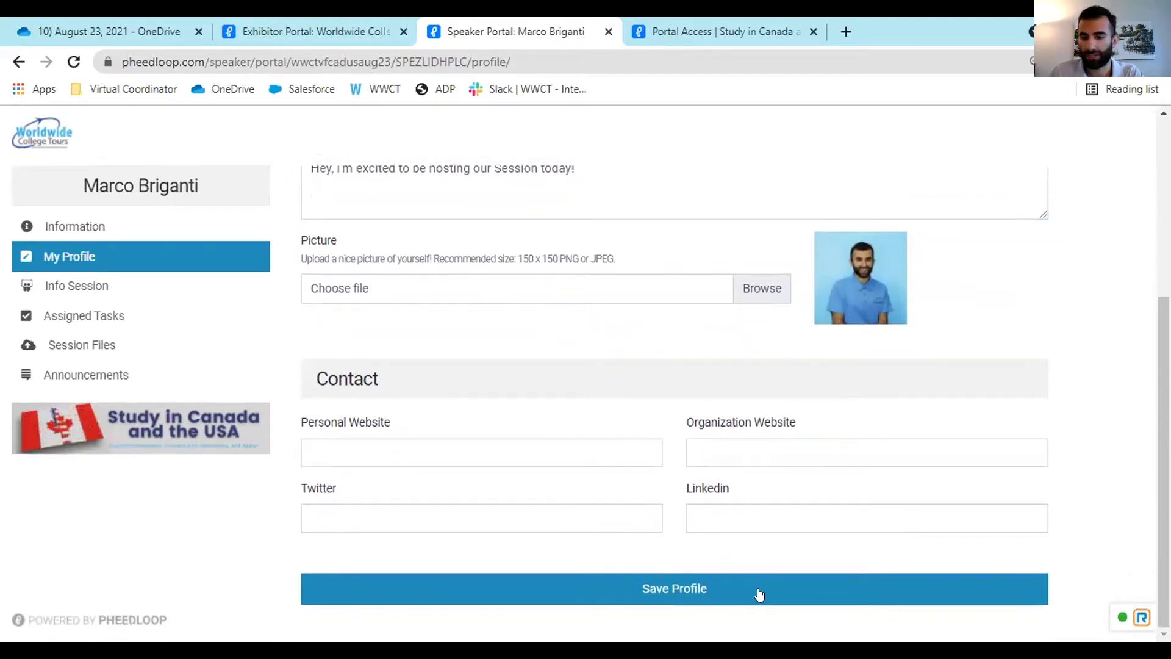
click(706, 590)
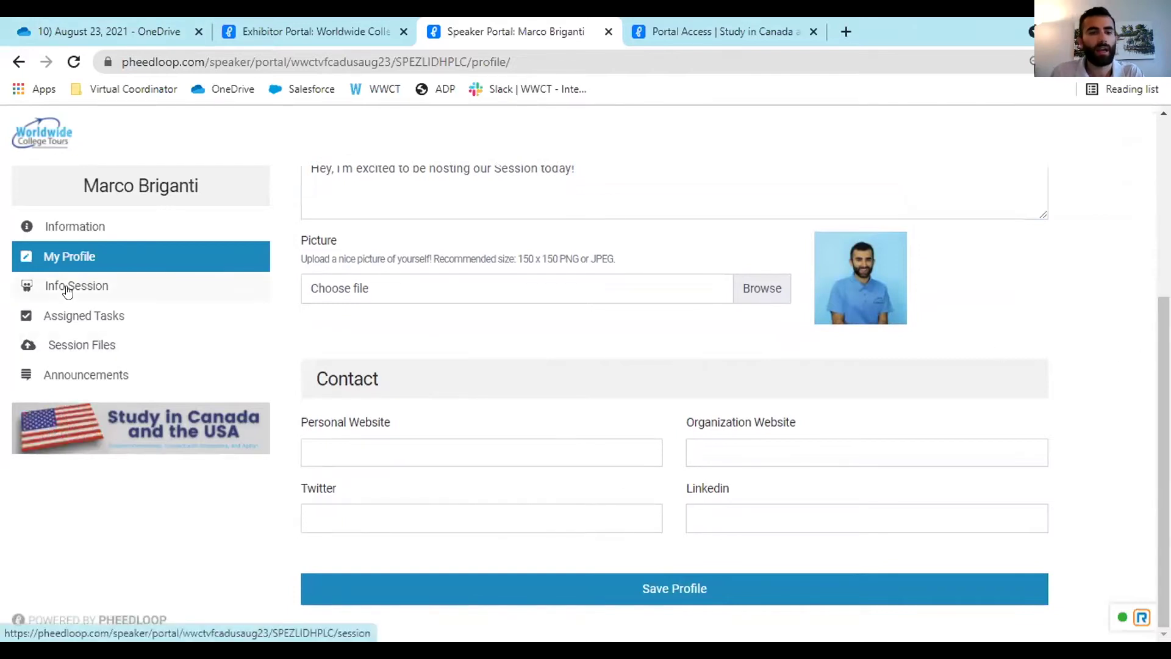
- Review and save the 'Is your destiny worth it?' info session, then go to Assigned Tasks
click(91, 290)
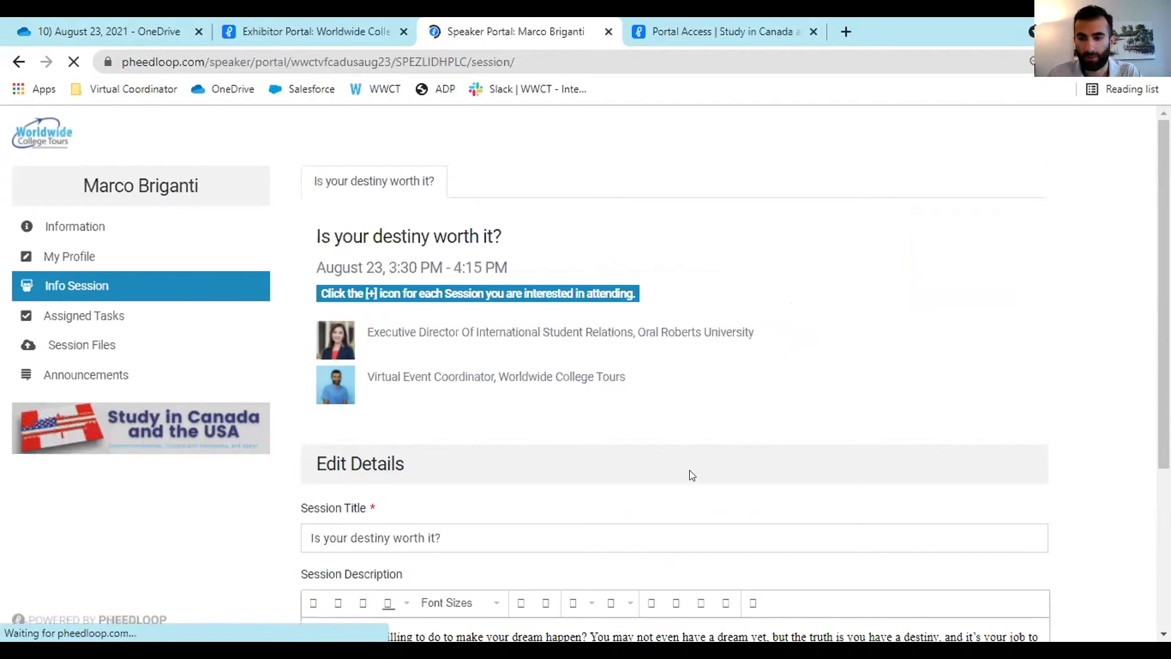
scroll(690, 439, down, 2)
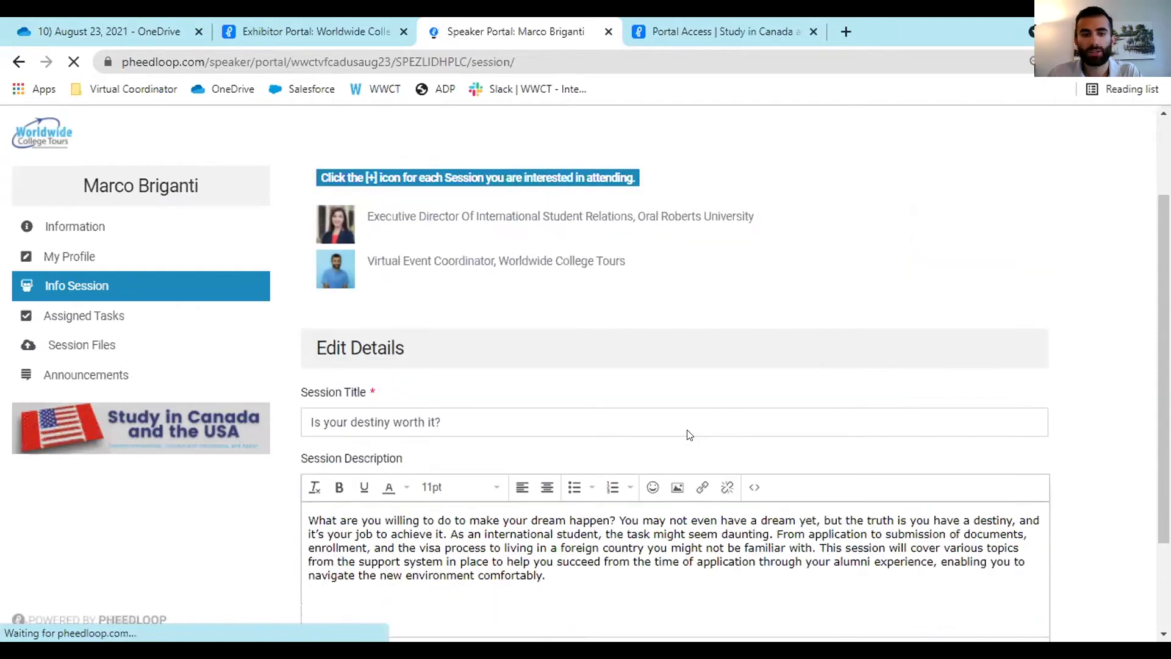
scroll(689, 434, up, 2)
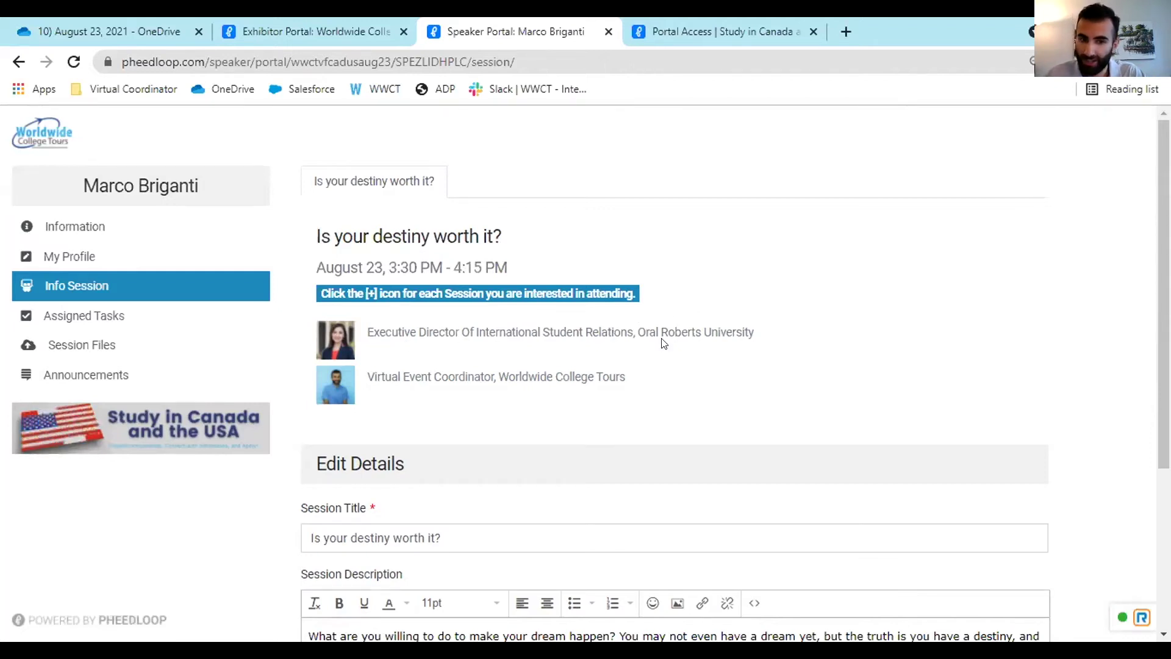
scroll(567, 400, down, 3)
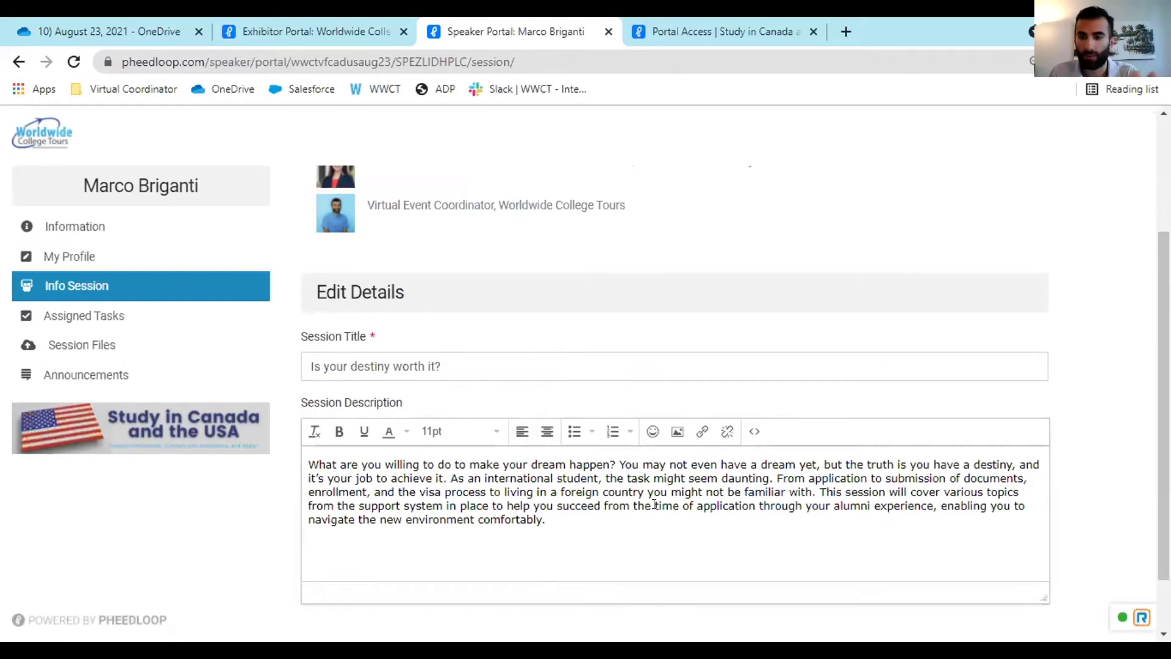
scroll(675, 492, down, 1)
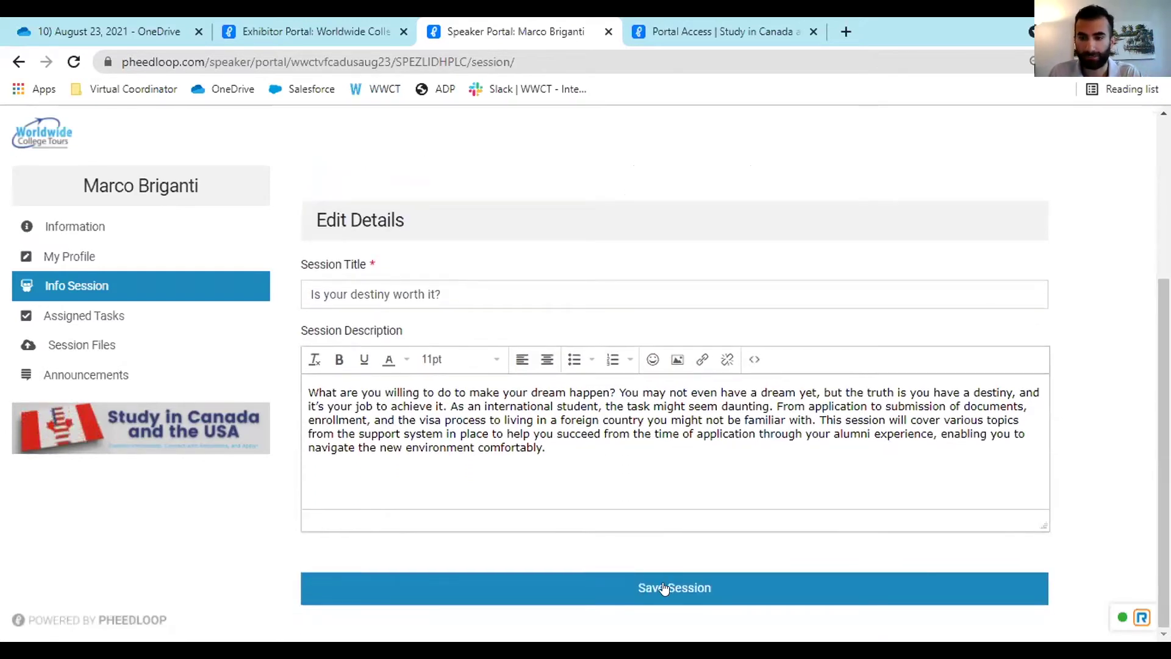
click(671, 587)
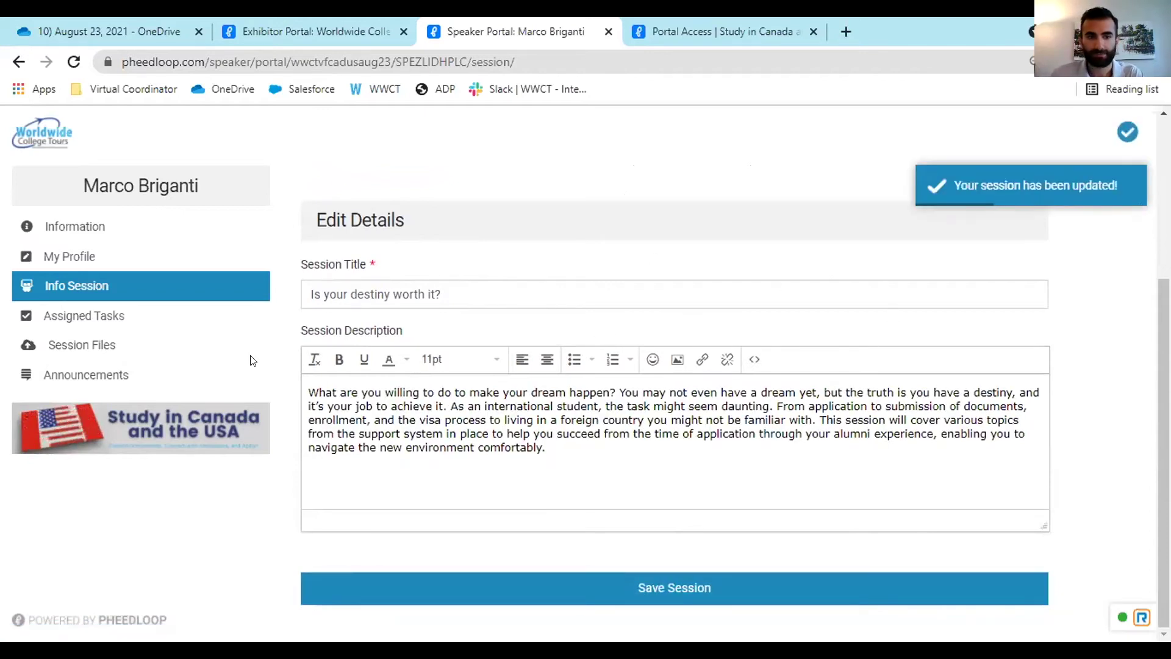
click(105, 316)
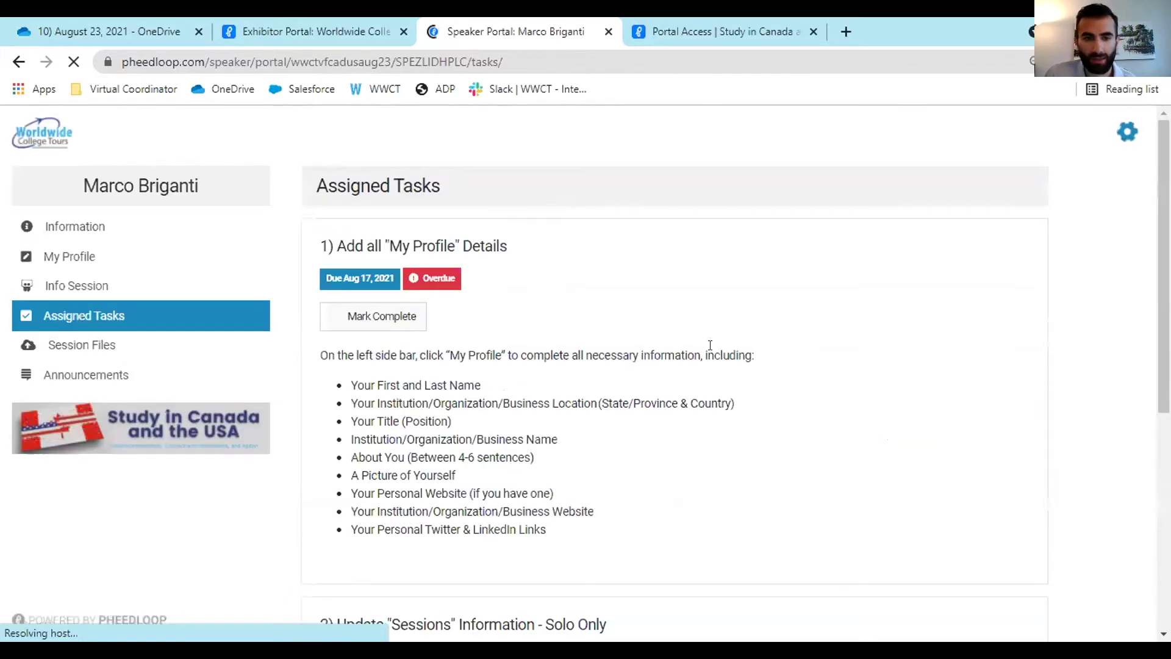
- Mark task 1, Add all My Profile Details, complete, then go to Session Files
scroll(706, 349, down, 5)
scroll(708, 354, up, 5)
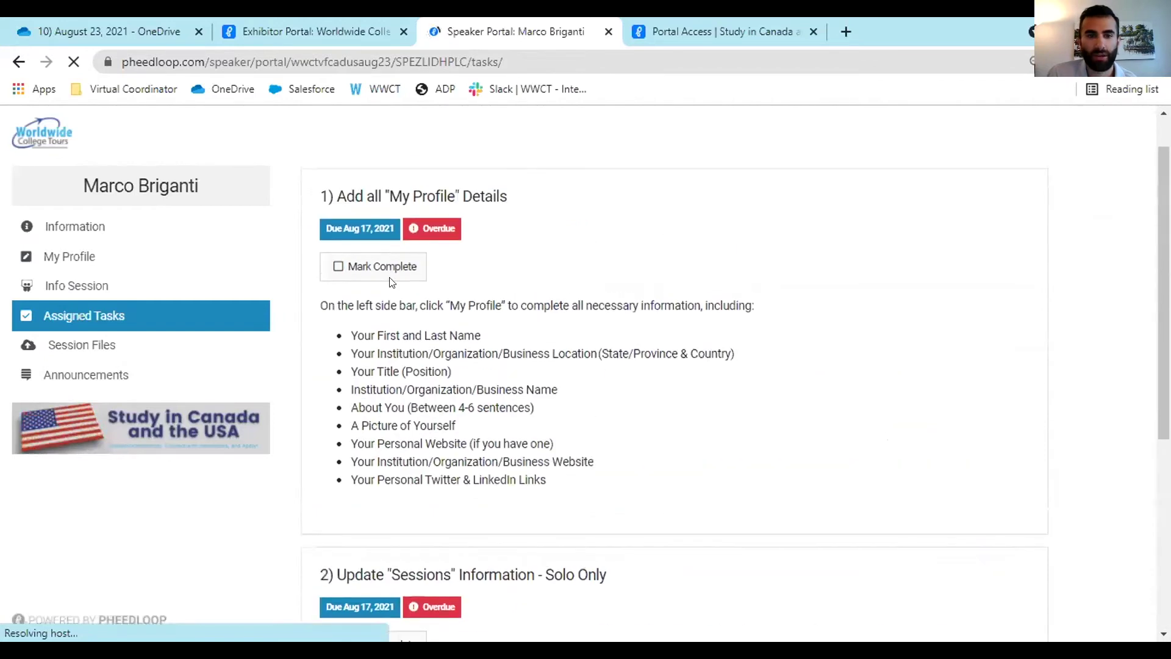
click(338, 267)
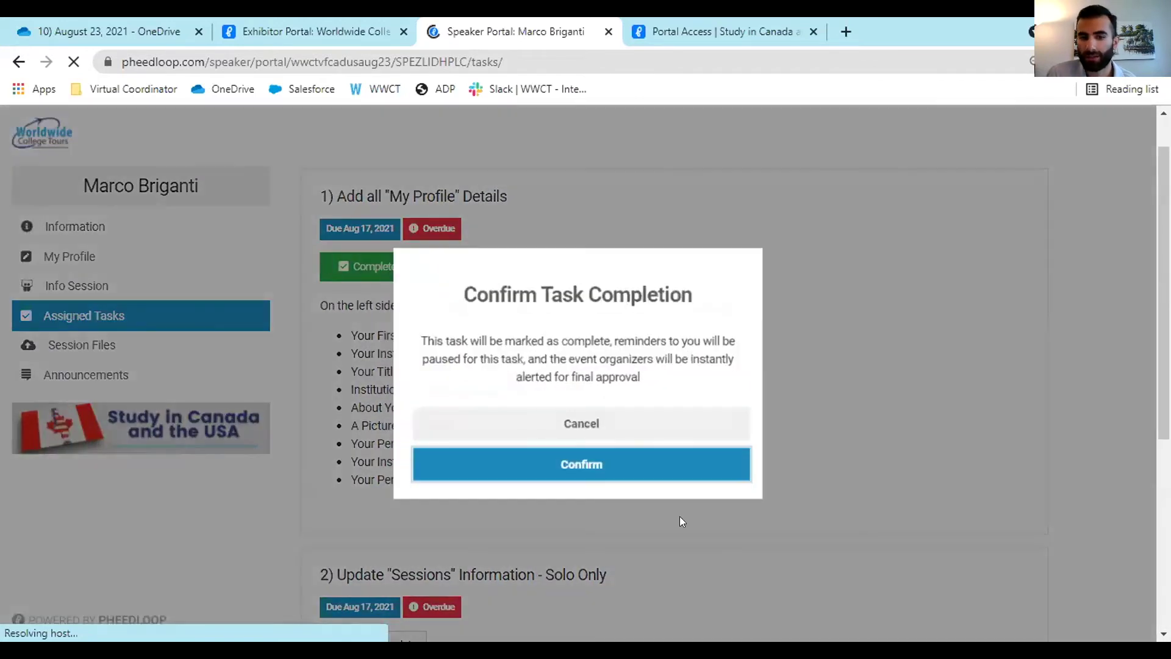
click(639, 472)
scroll(707, 484, down, 3)
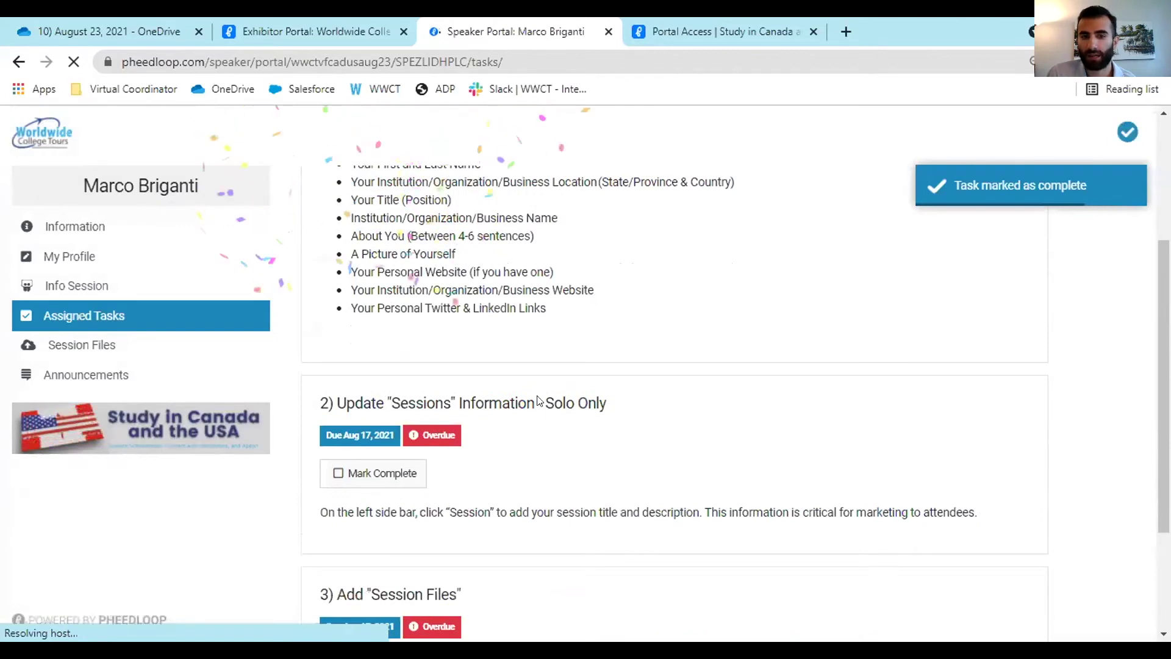
scroll(567, 384, down, 3)
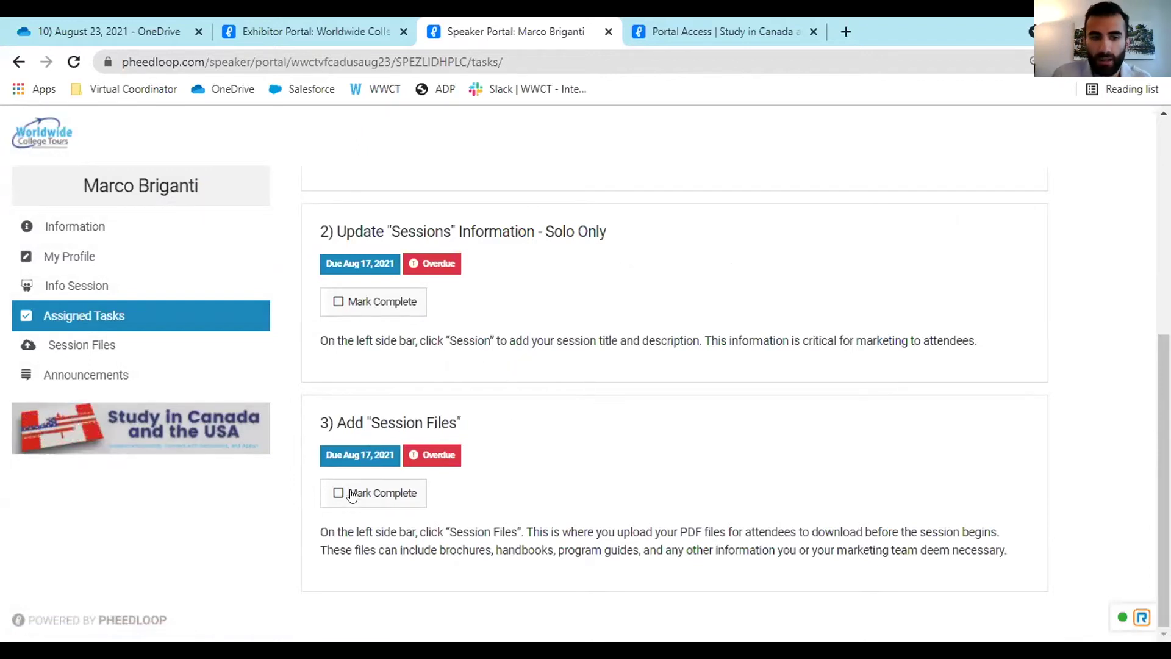
click(167, 343)
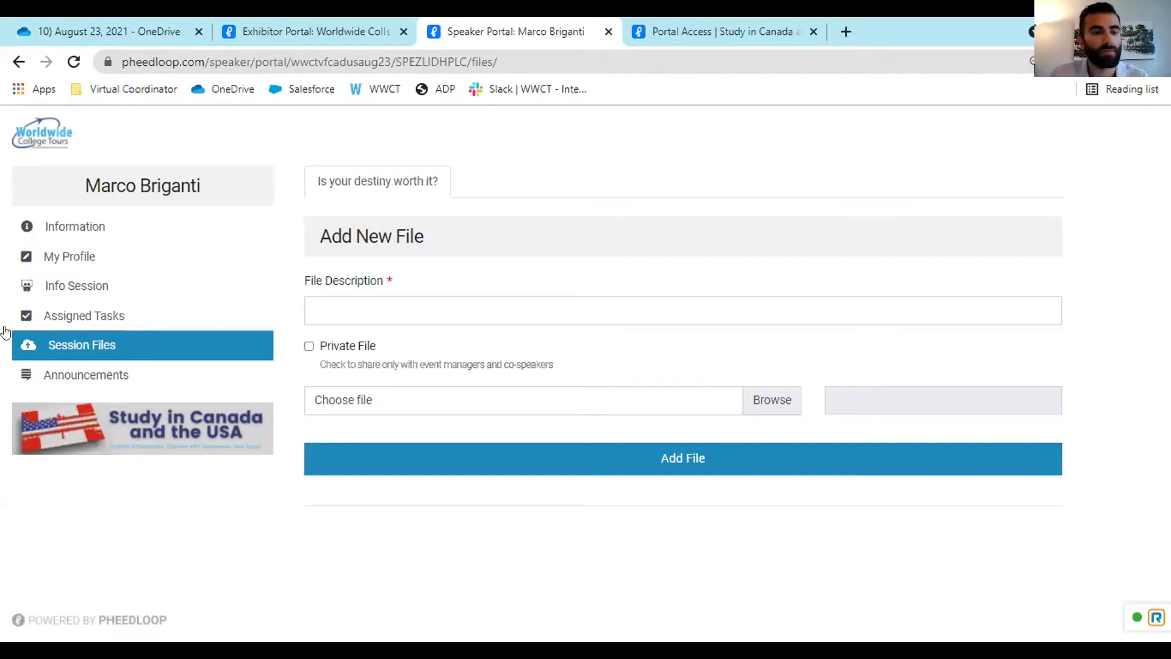
- View the speaker announcements, then go to the filled-in virtual event login page
click(102, 373)
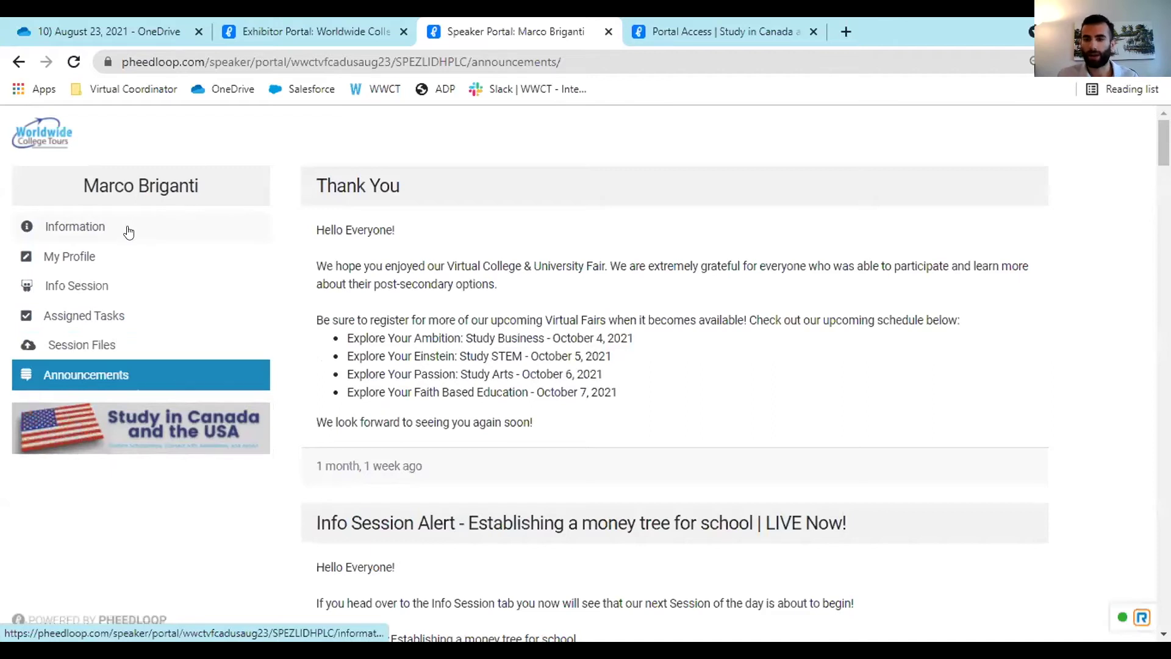
click(676, 43)
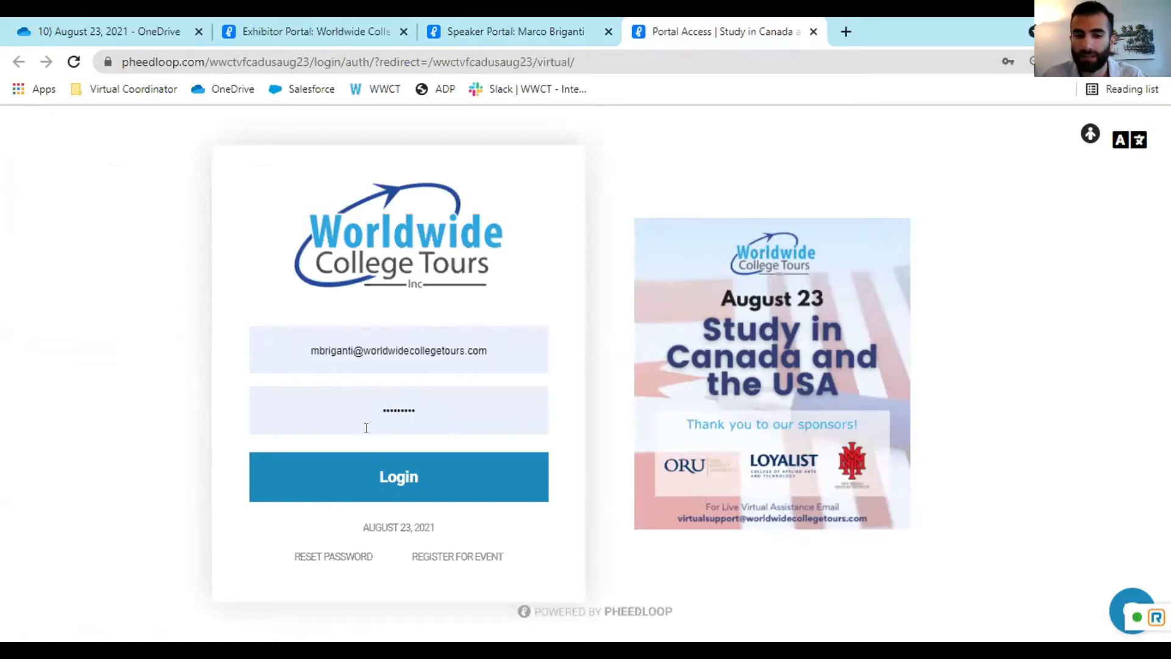
- Log in to the Study in Canada and the USA virtual event lobby
click(396, 482)
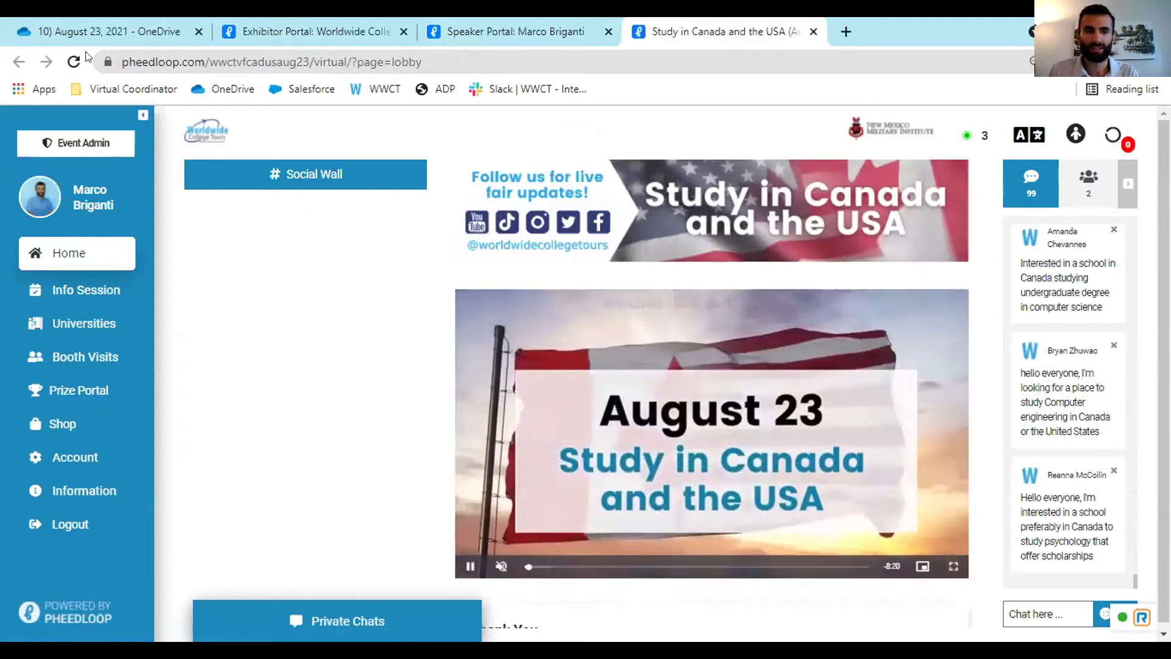
- Reload the lobby, play the welcome video, and bring up the Select Language list
click(280, 161)
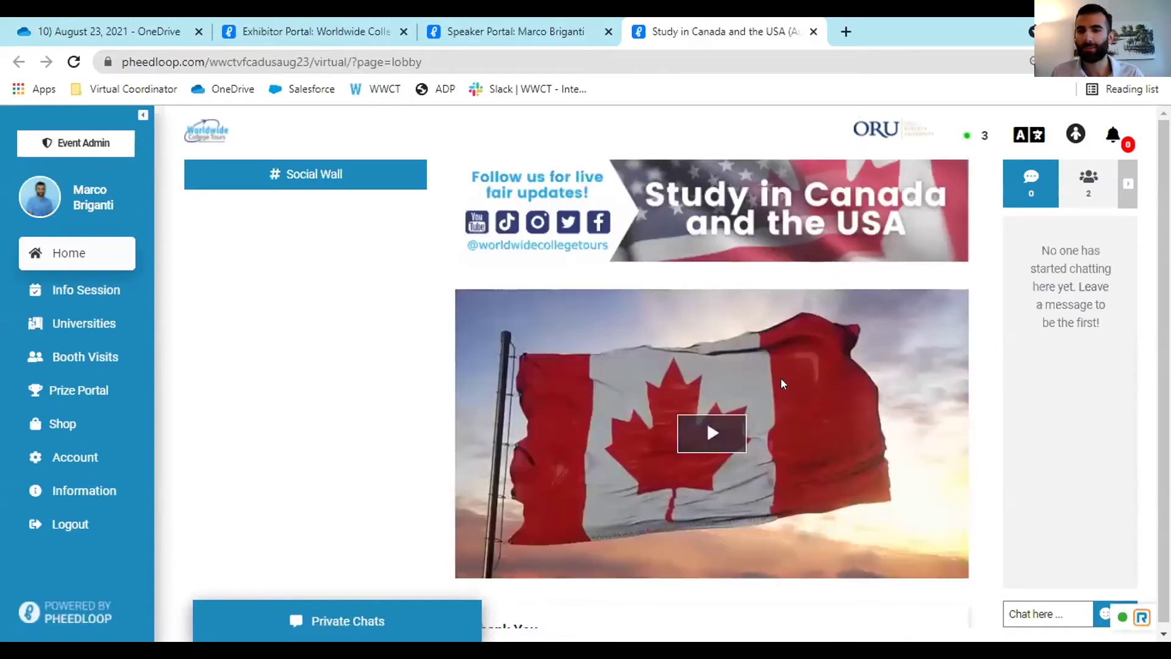
click(855, 336)
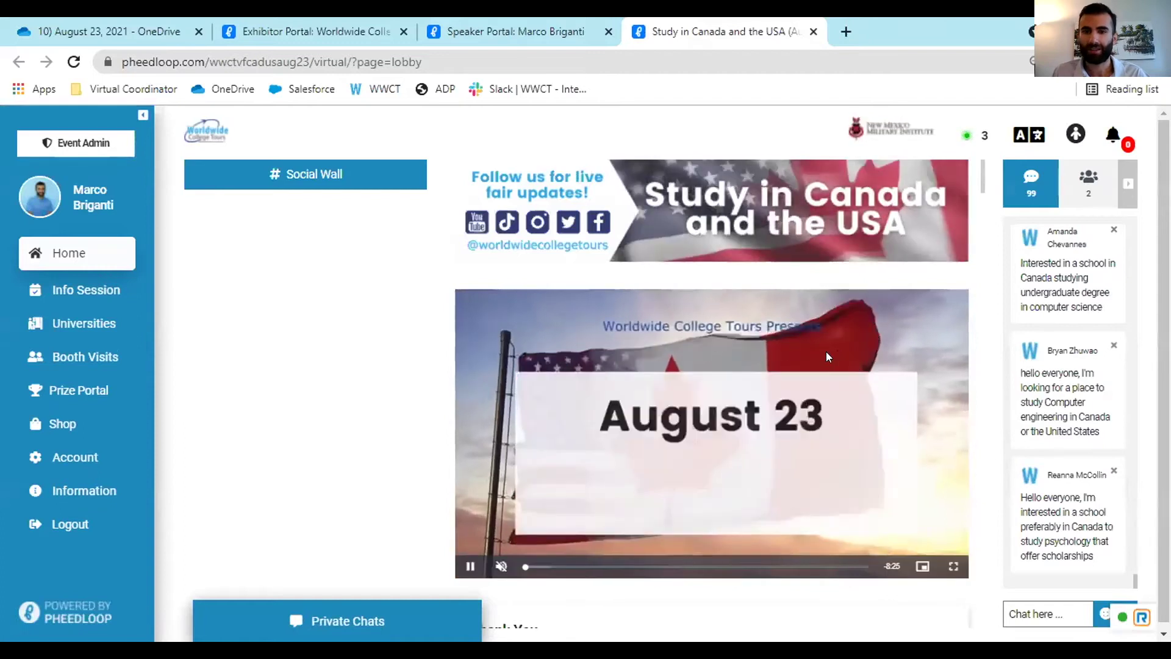
scroll(825, 351, down, 8)
scroll(812, 354, up, 8)
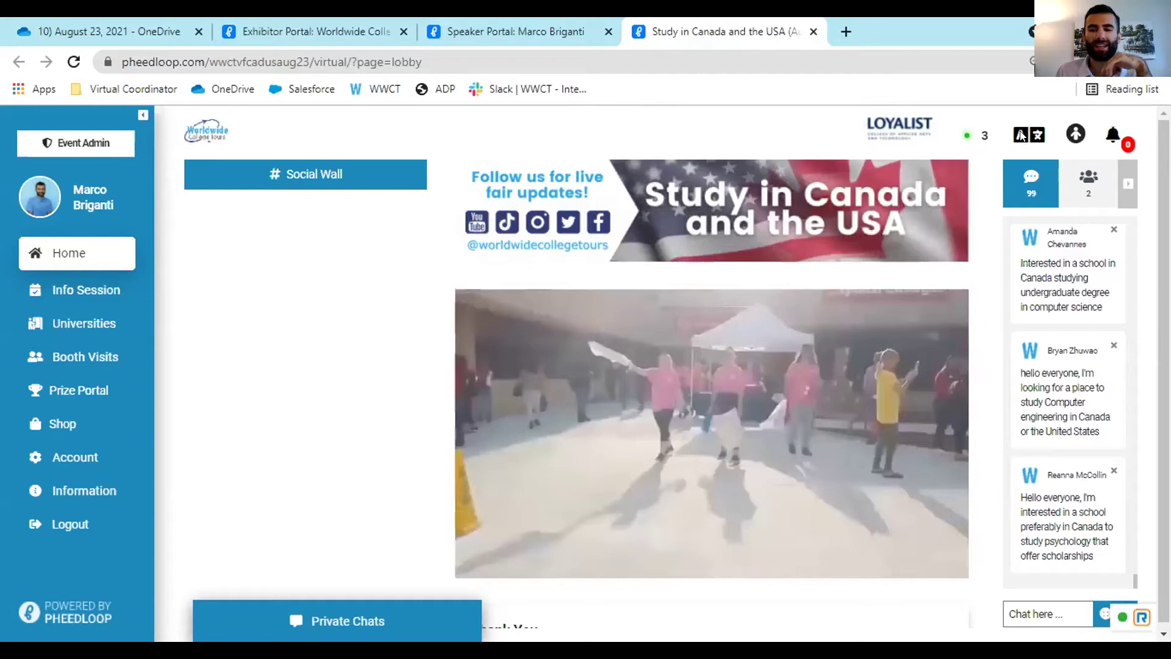
click(1025, 138)
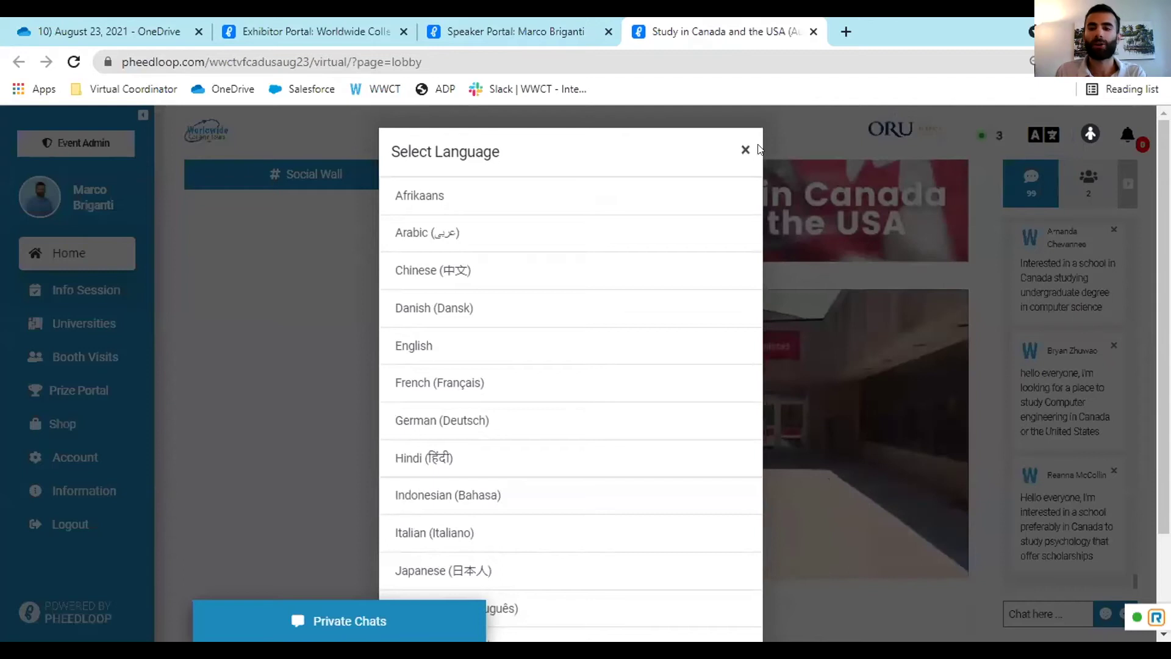
- Dismiss the language list and browse Accessibility Adjustments profiles such as Seizure Safe and Vision Impaired
click(691, 205)
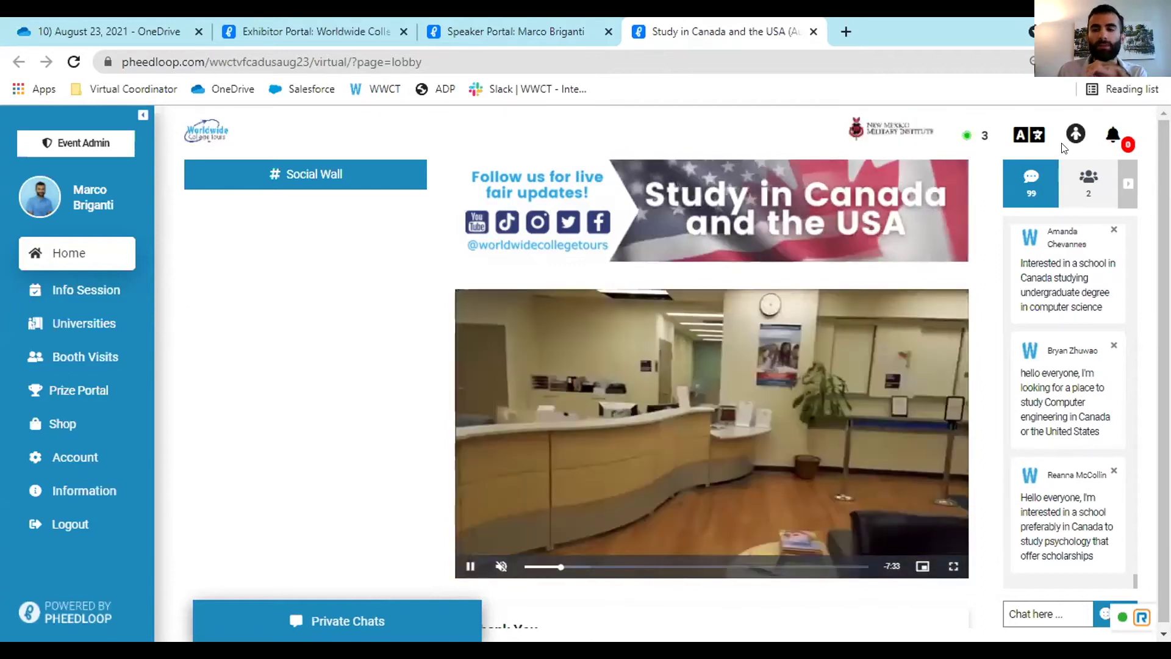
click(1075, 137)
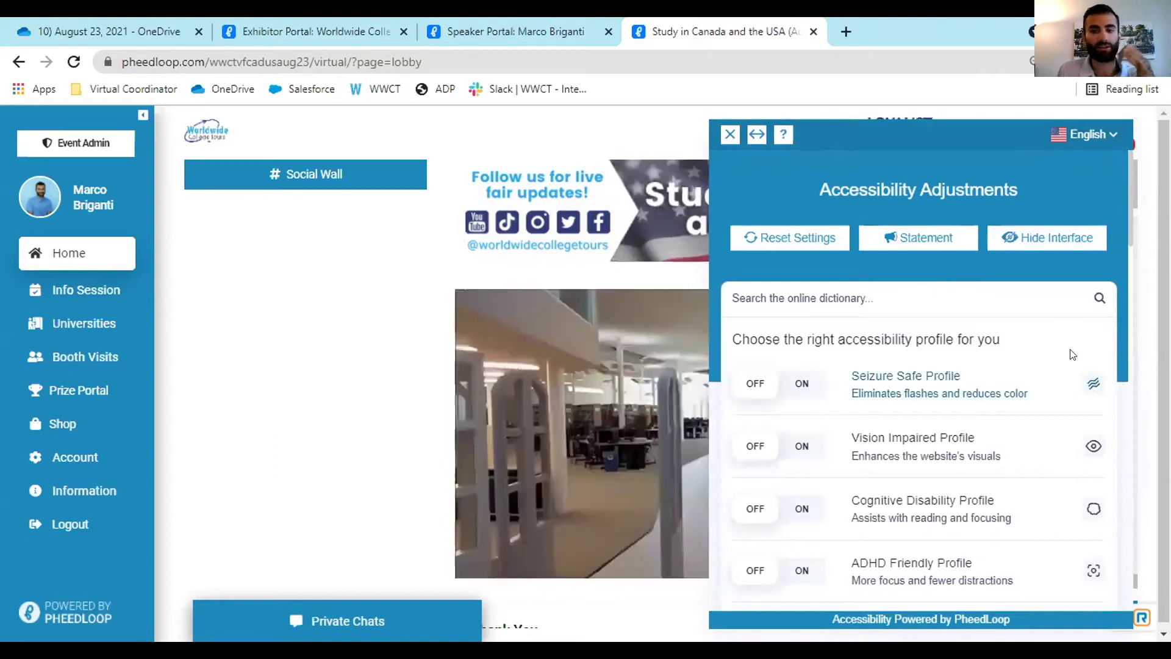
scroll(999, 438, down, 1)
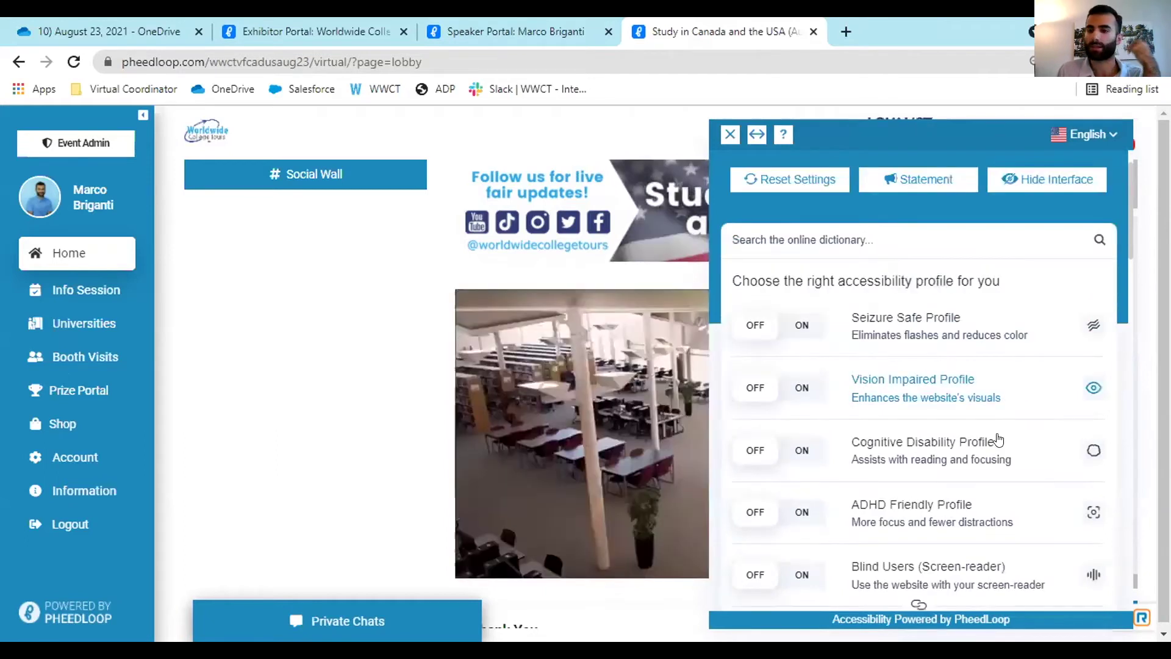
scroll(999, 438, down, 1)
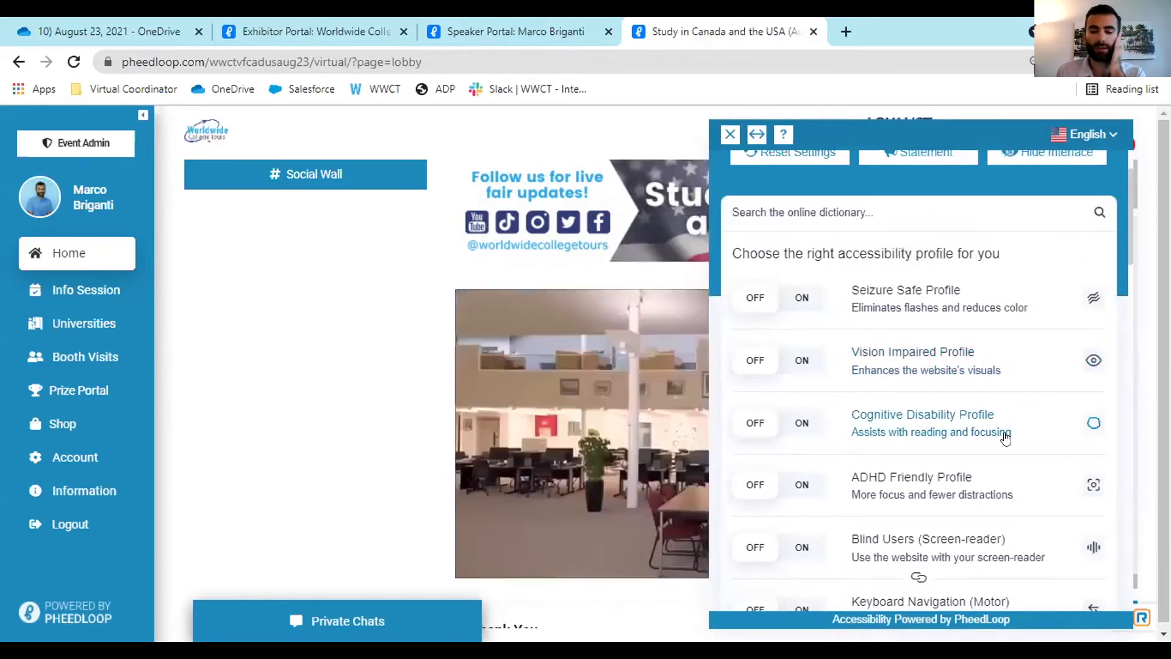
scroll(762, 125, down, 3)
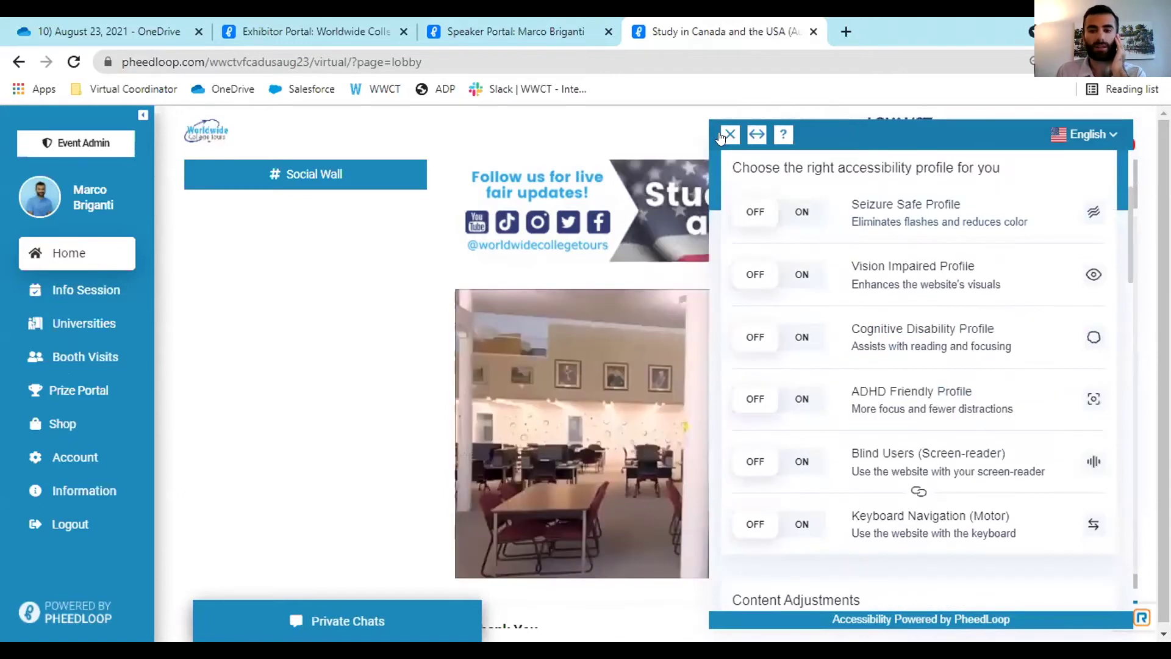
- Close the accessibility panel and check Private Notifications, which shows no new notifications
click(729, 135)
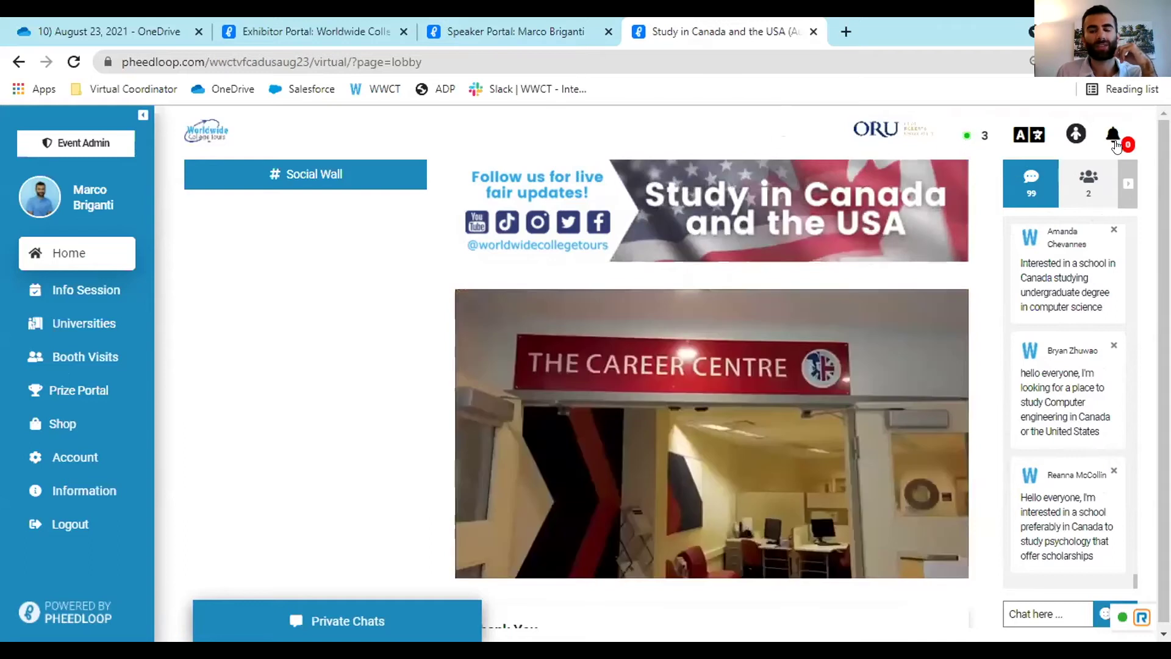
click(1113, 140)
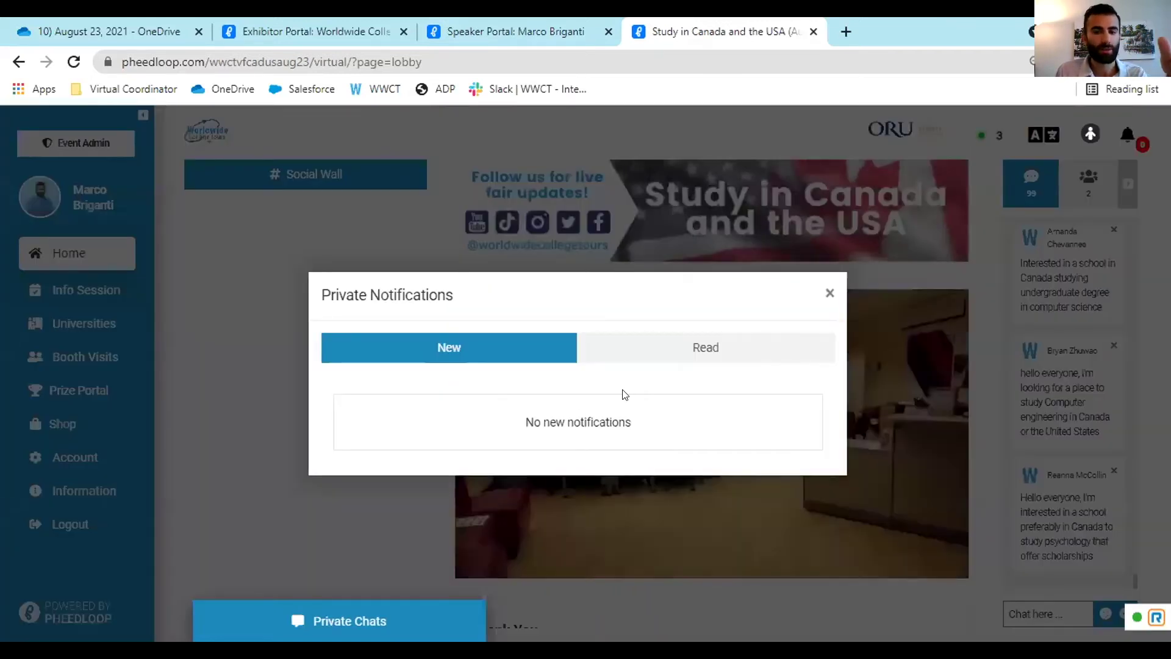
- Browse the read notifications, including the Emporia State University info session alert
click(667, 342)
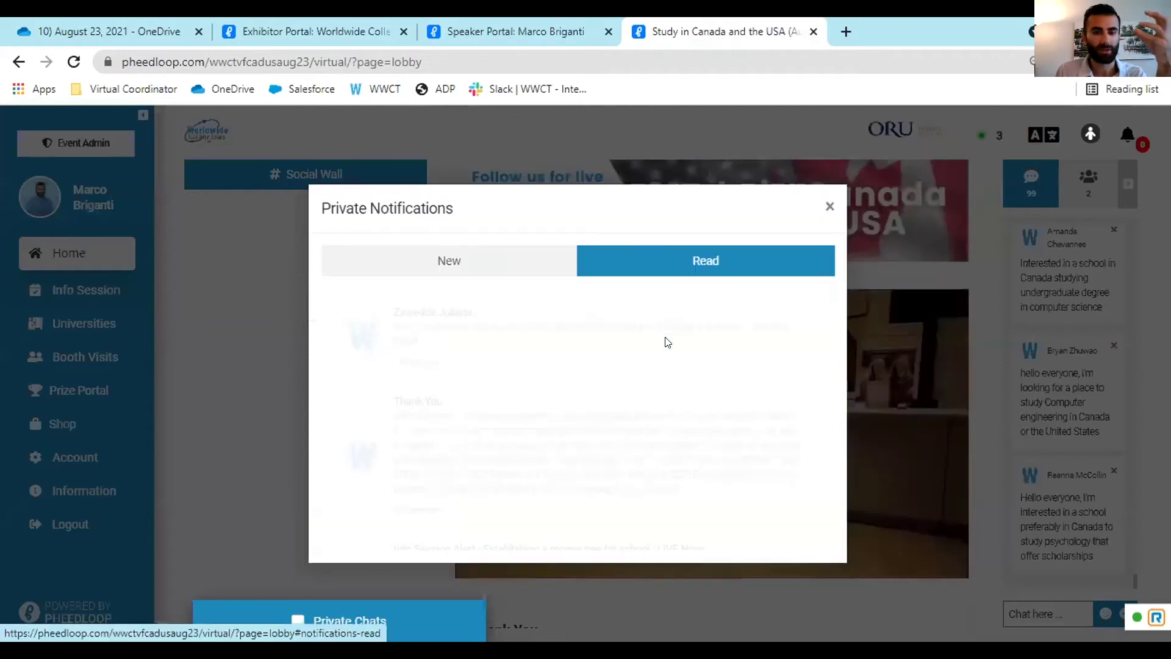
click(482, 270)
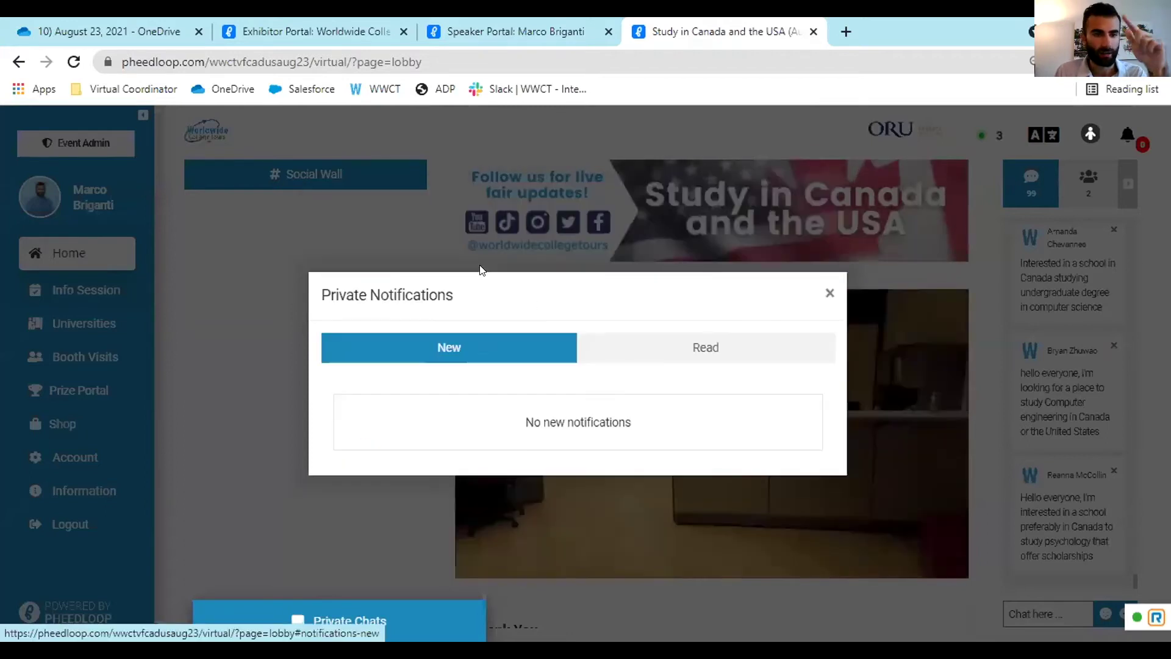
click(675, 352)
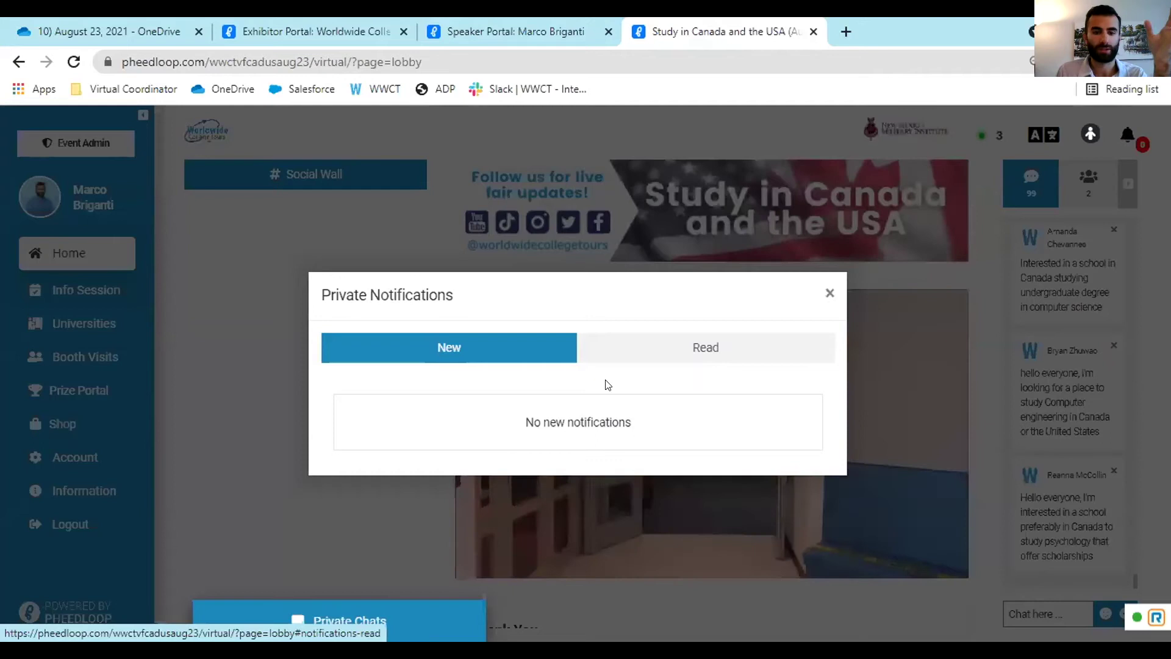
scroll(582, 385, down, 5)
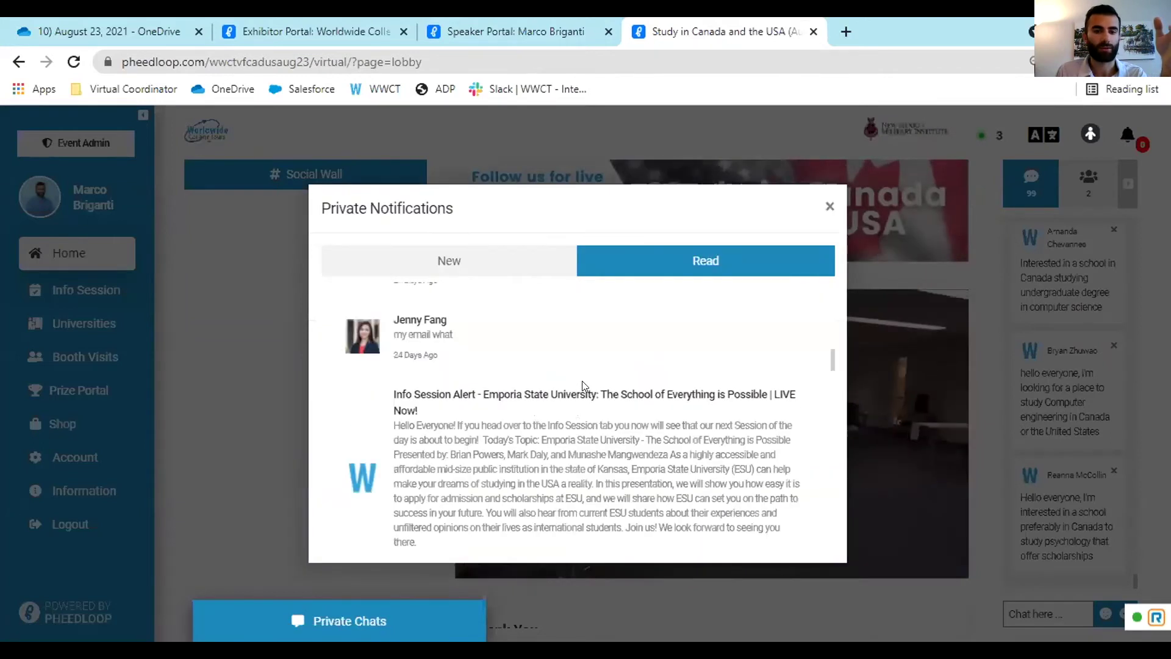
- Close the notifications and scroll through the attendee messages in the lobby chat
click(827, 208)
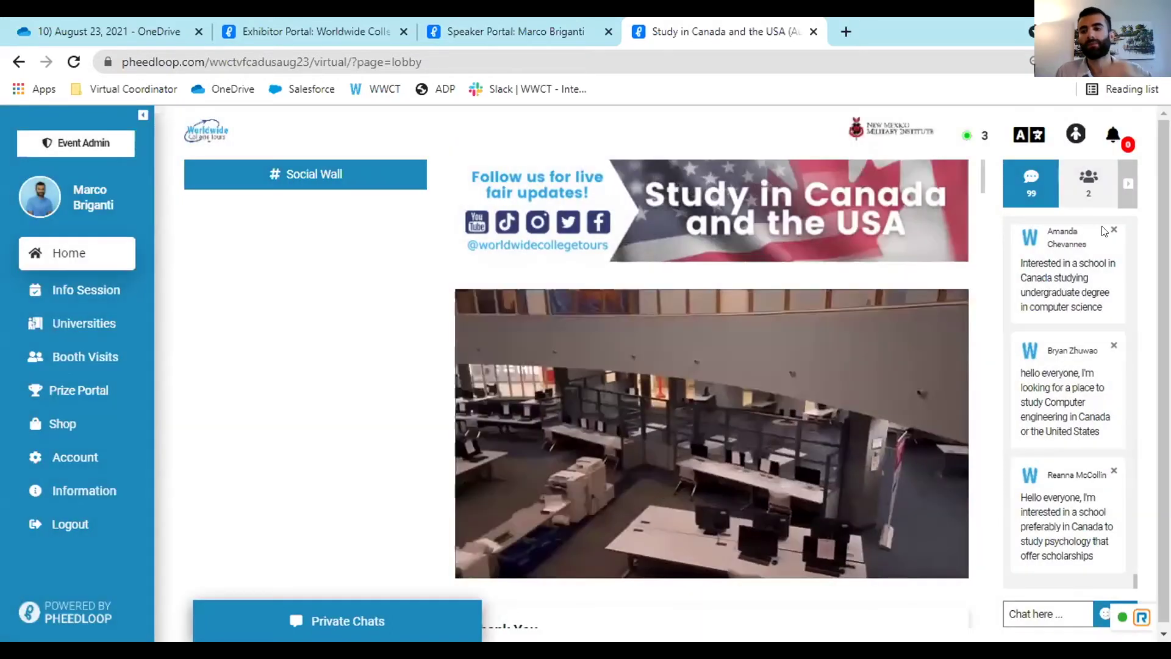
mouse_move(1077, 282)
scroll(1077, 282, up, 6)
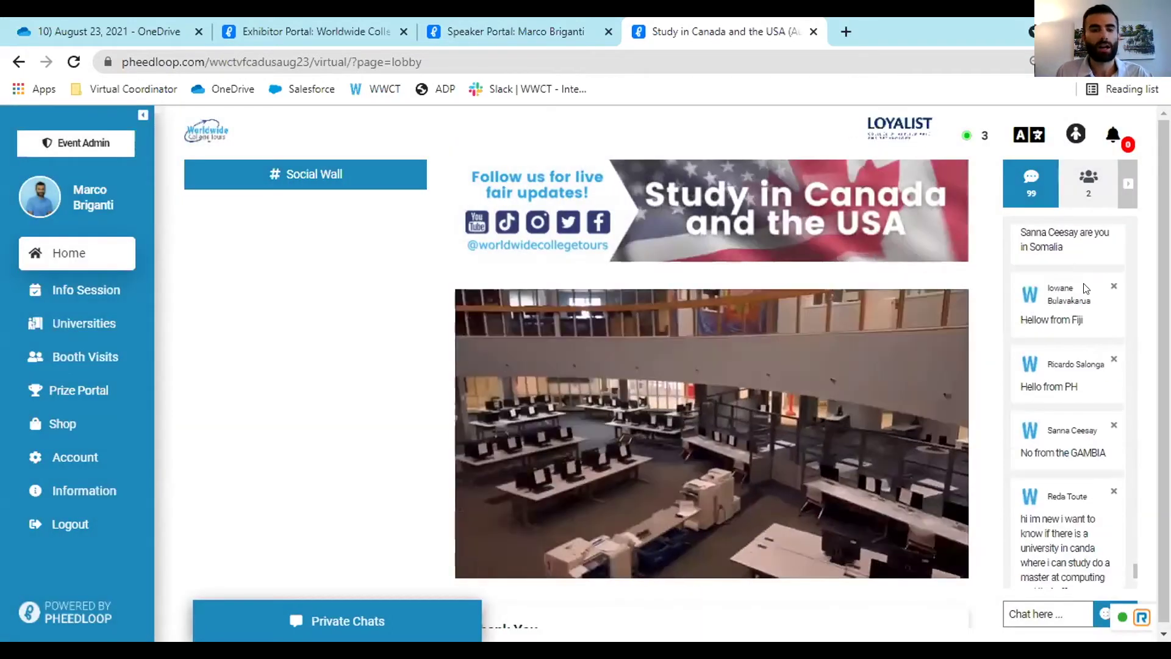
scroll(1080, 284, down, 4)
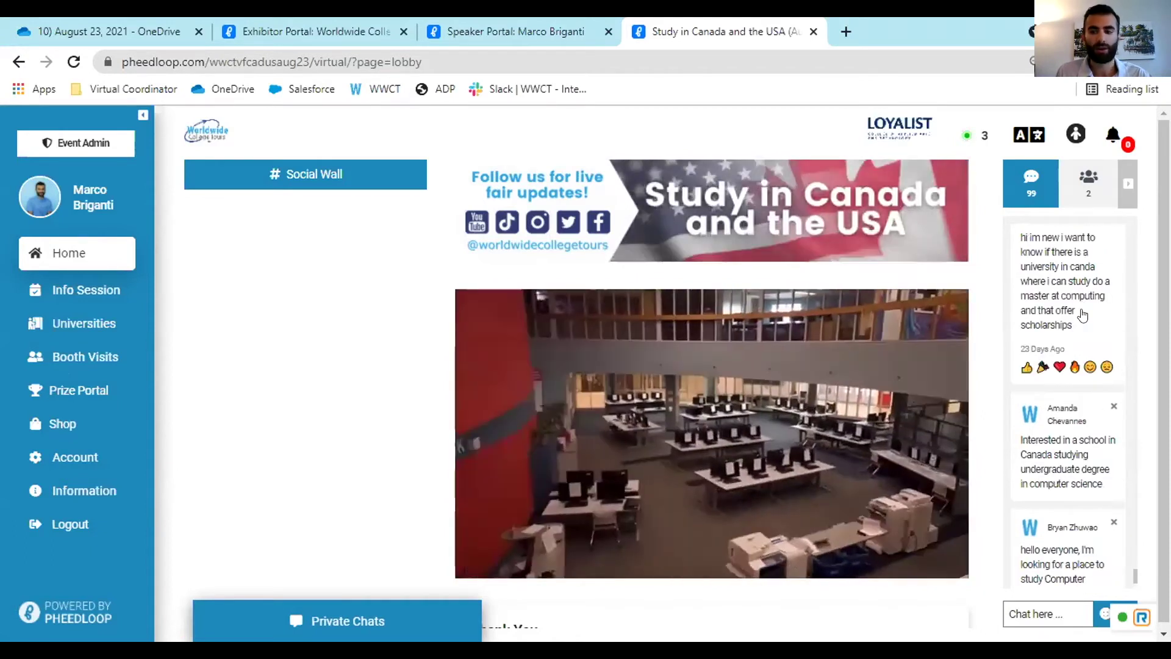
scroll(1061, 338, down, 3)
scroll(1067, 327, down, 2)
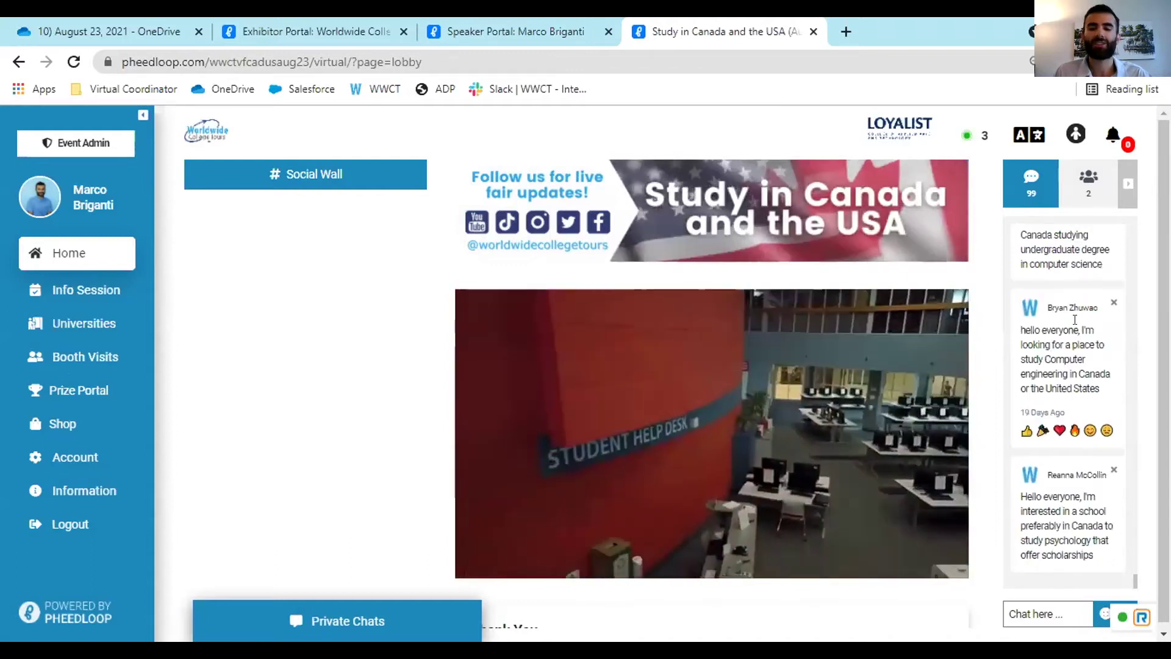
scroll(1076, 319, down, 1)
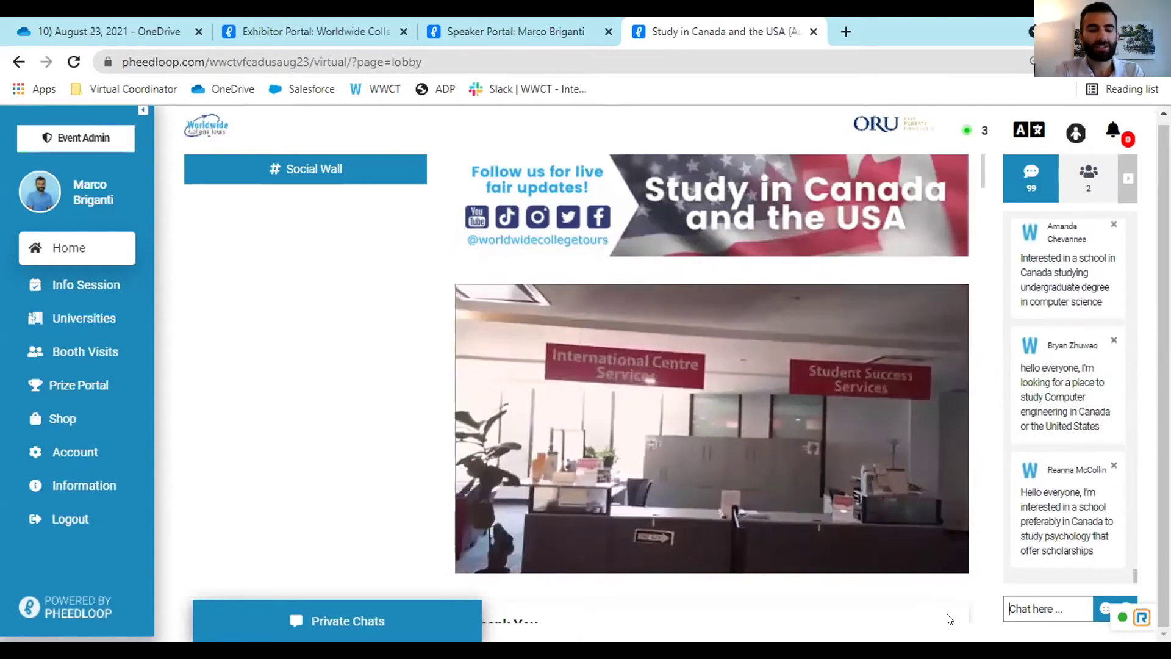
- Post 'Hey, we're excited to be here! Come check out our booth in the Exhibit Hall' to the lobby chat
text(Hey,)
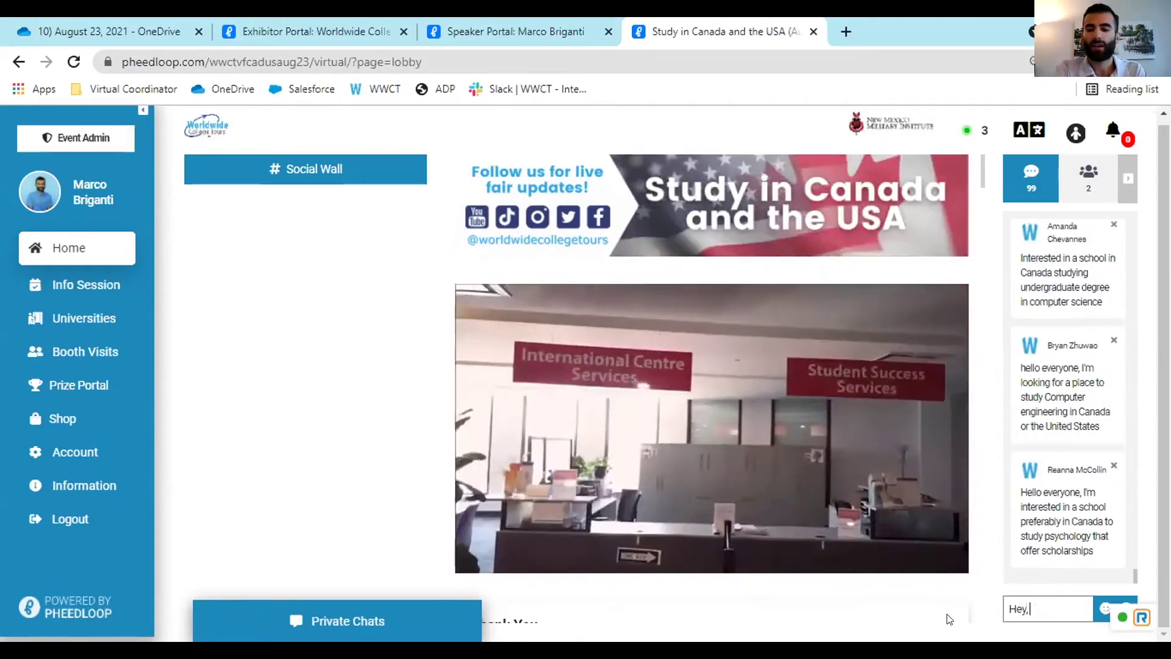
text( we)
text('re)
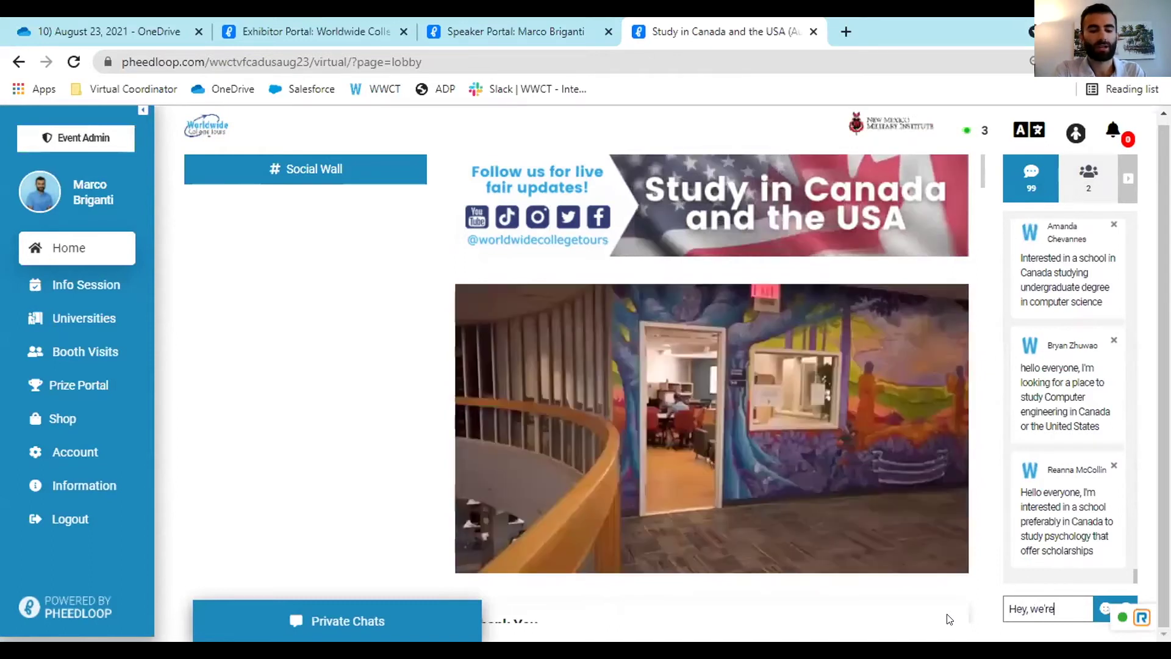
text( excited to )
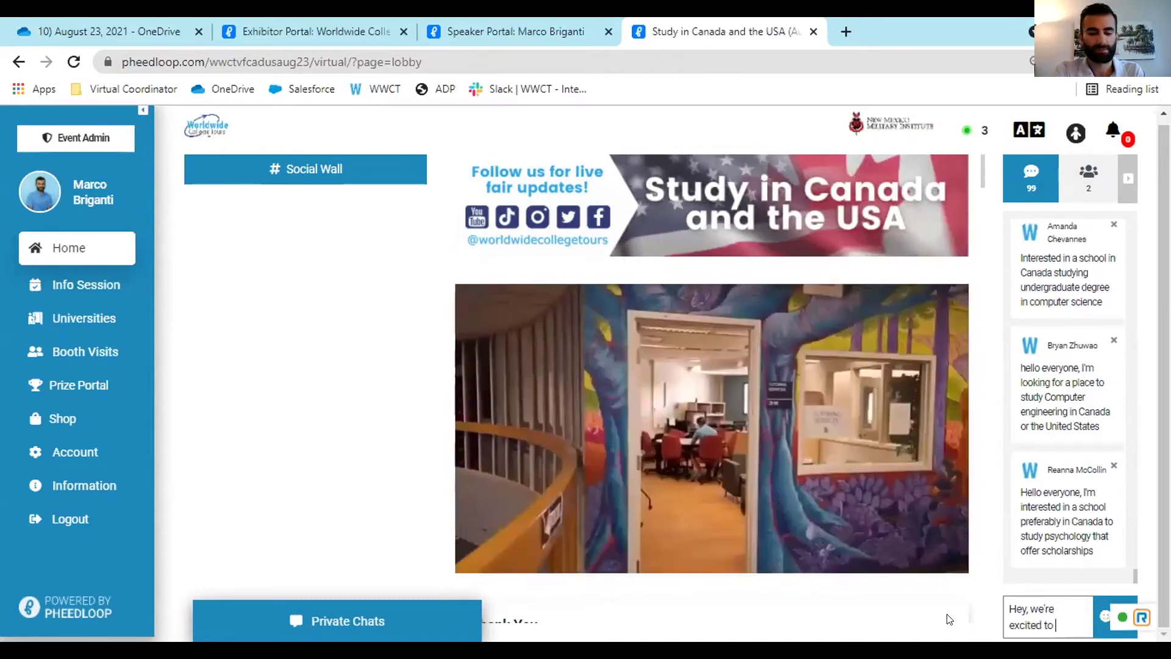
text(be here@)
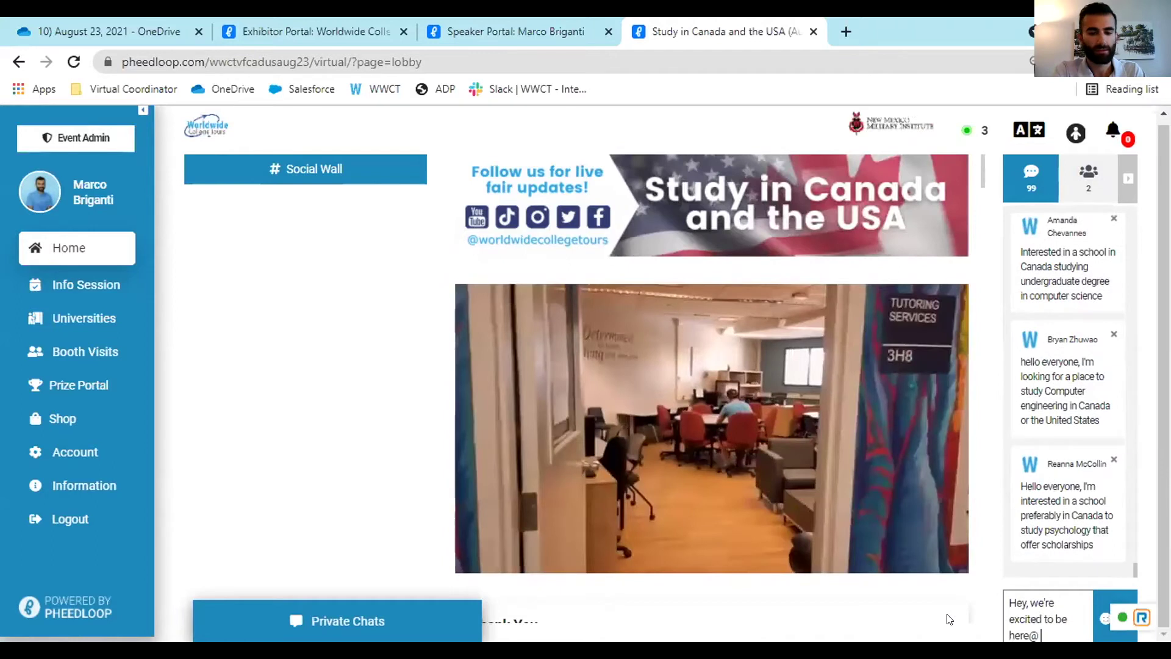
key(Tab)
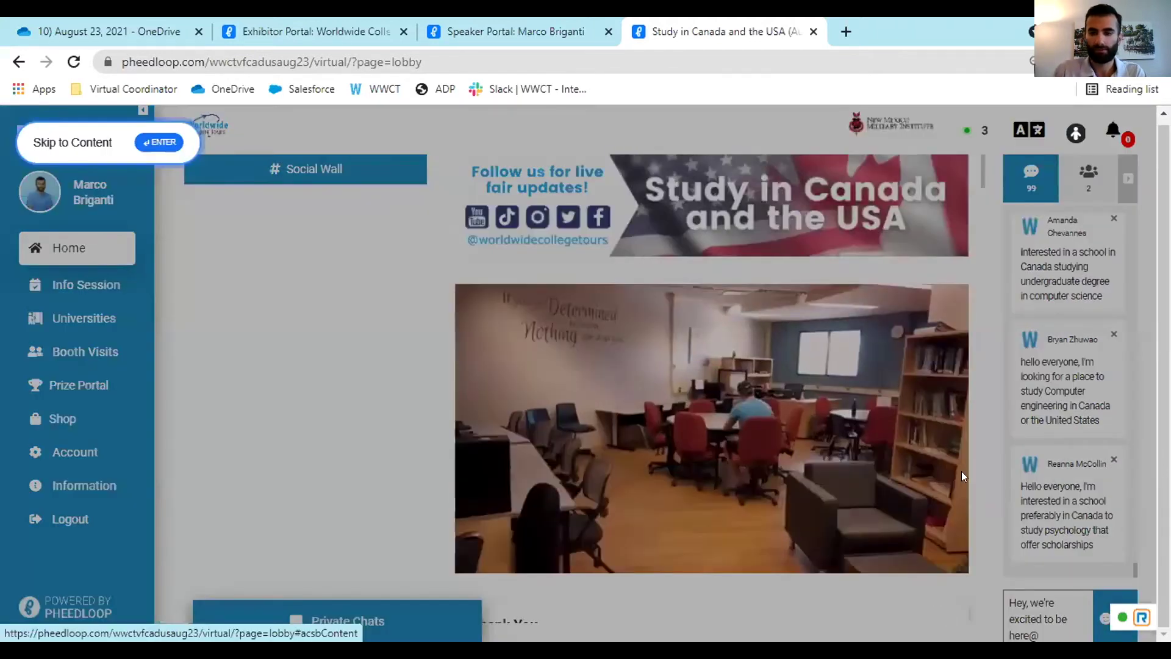
scroll(1044, 577, down, 1)
click(1050, 616)
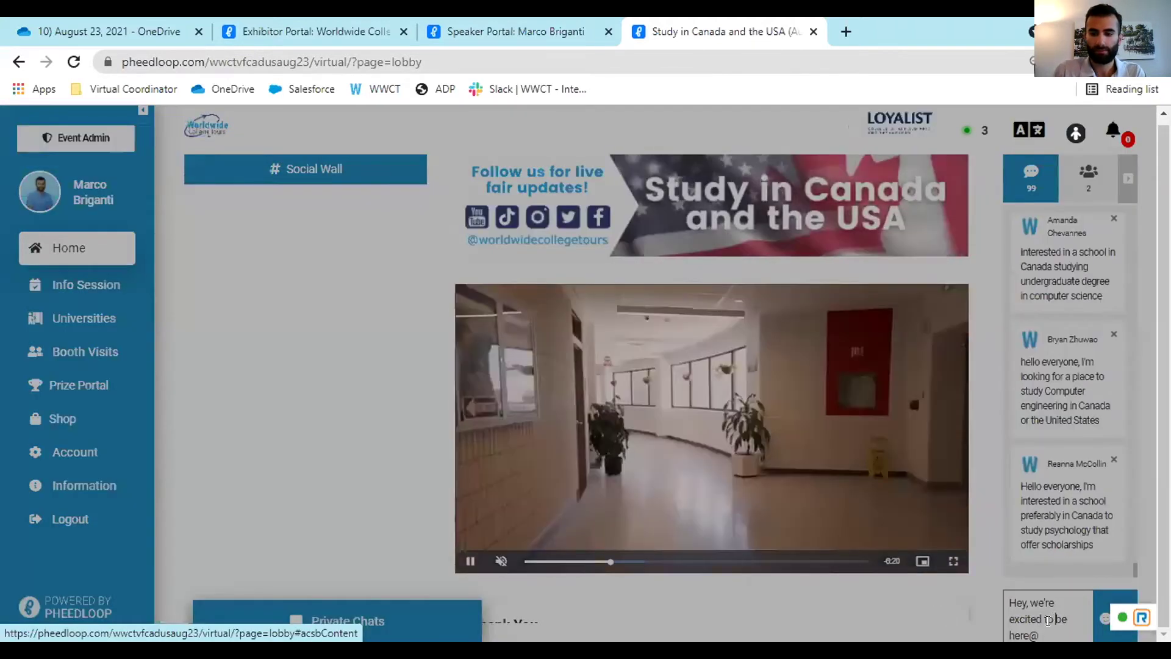
key(BackSpace)
text(!)
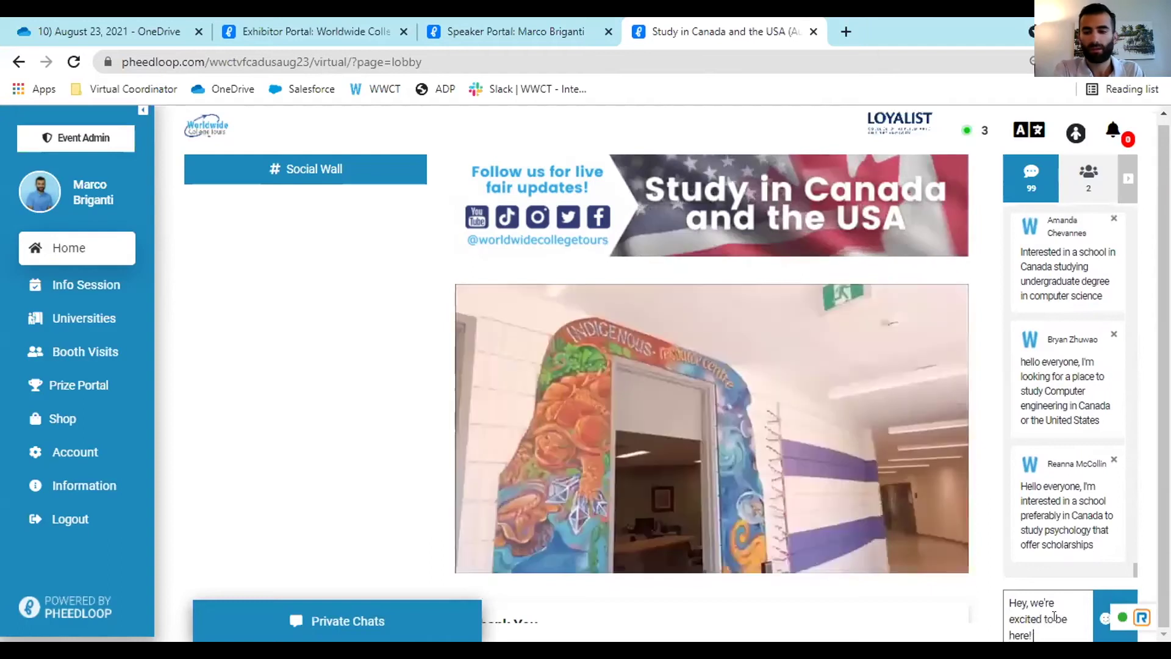
text( Come c)
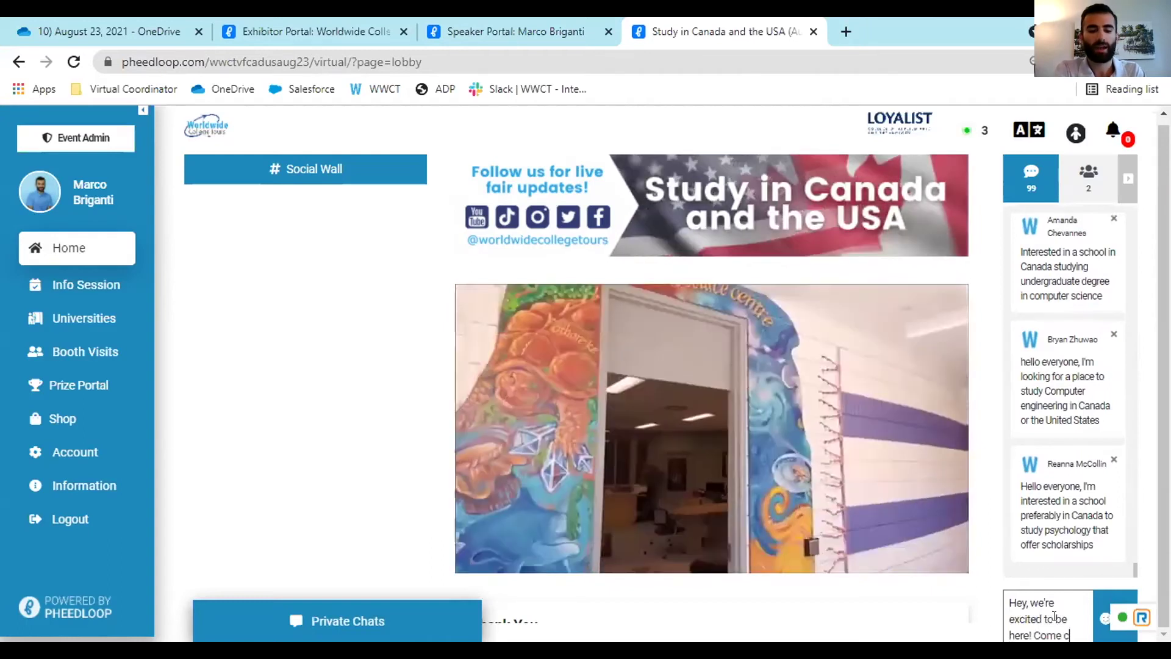
text(heck out our boo)
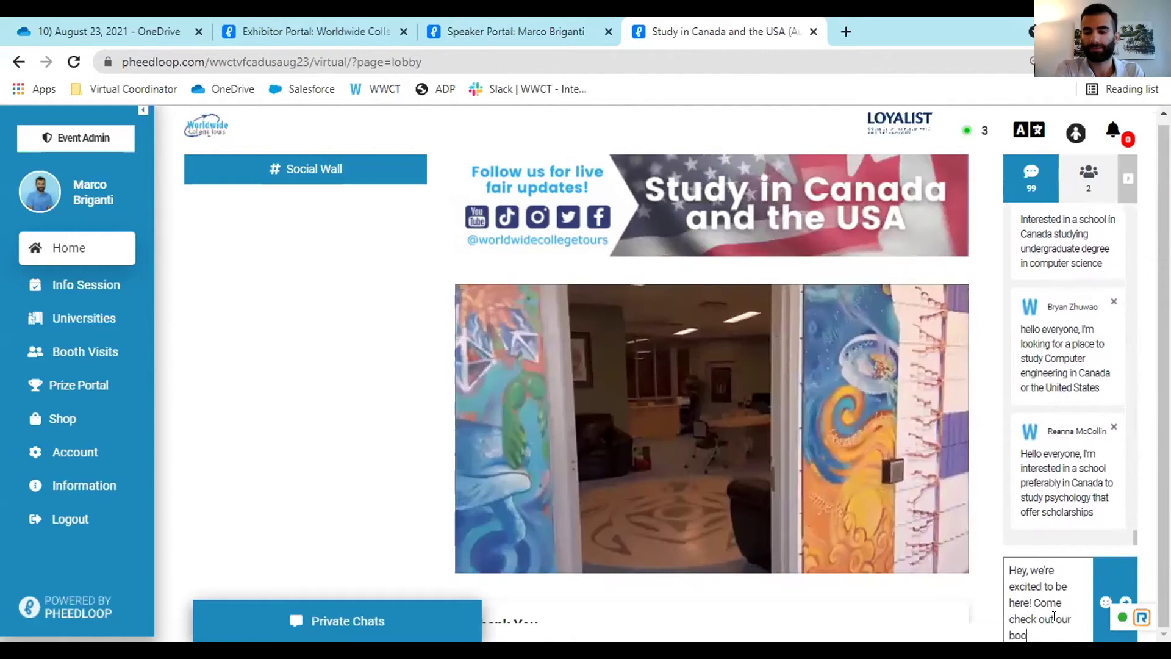
text(th in)
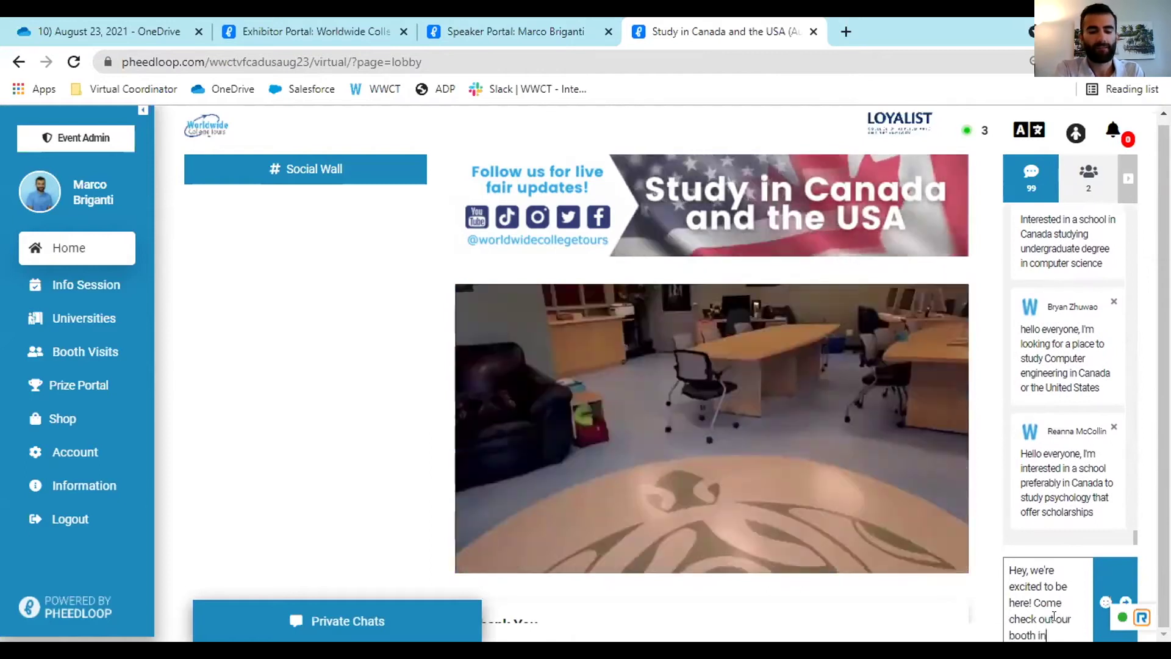
text( the Exhibit)
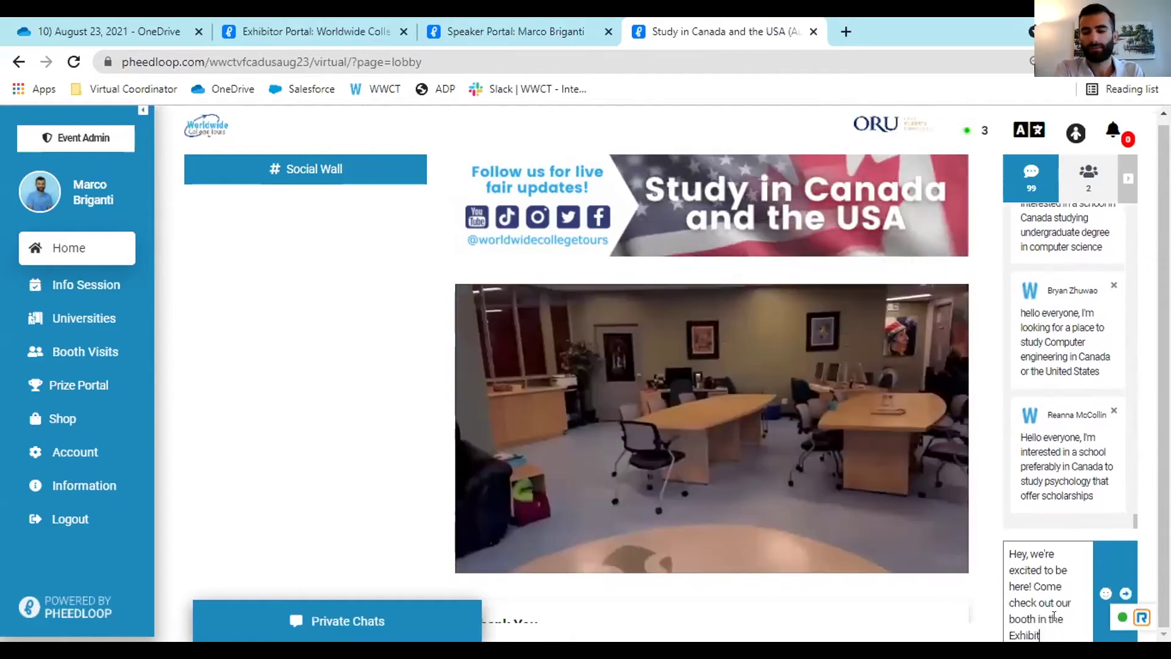
text( Has)
key(BackSpace)
text(ll)
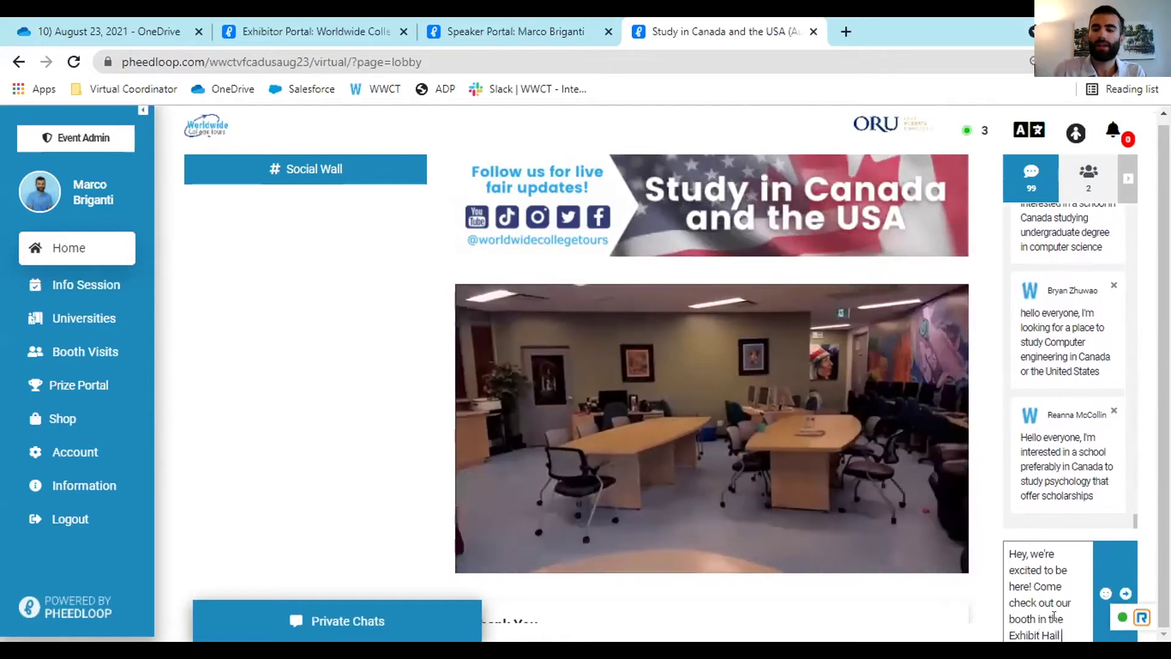
key(Return)
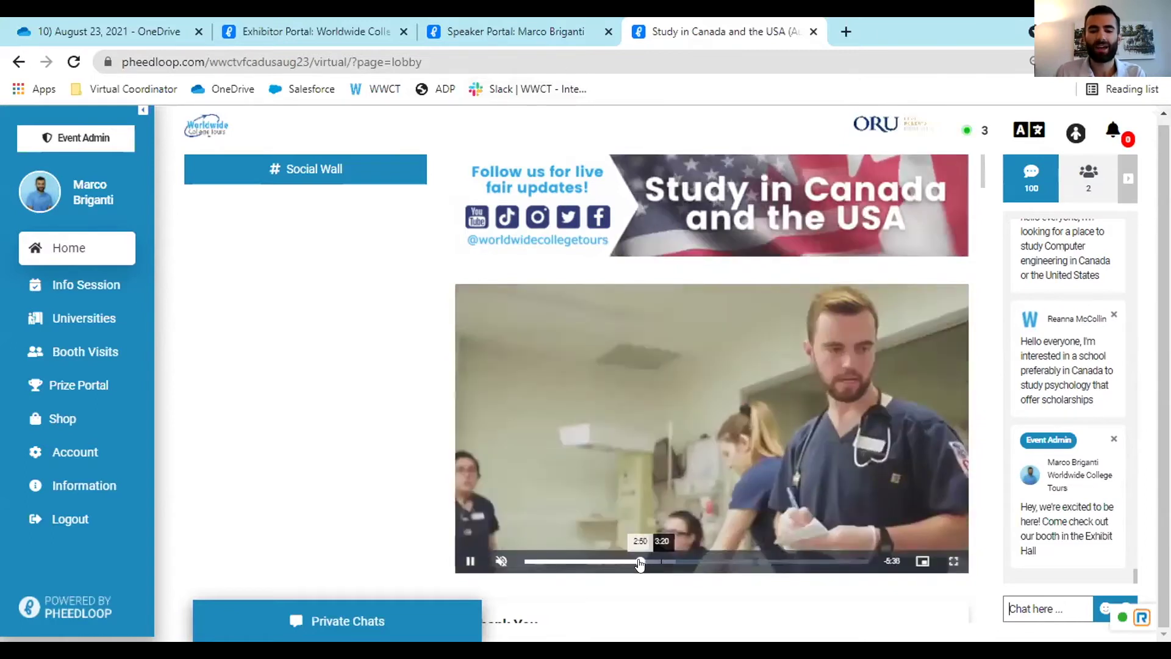
- Restart the lobby video and scroll through the announcement posts
click(526, 561)
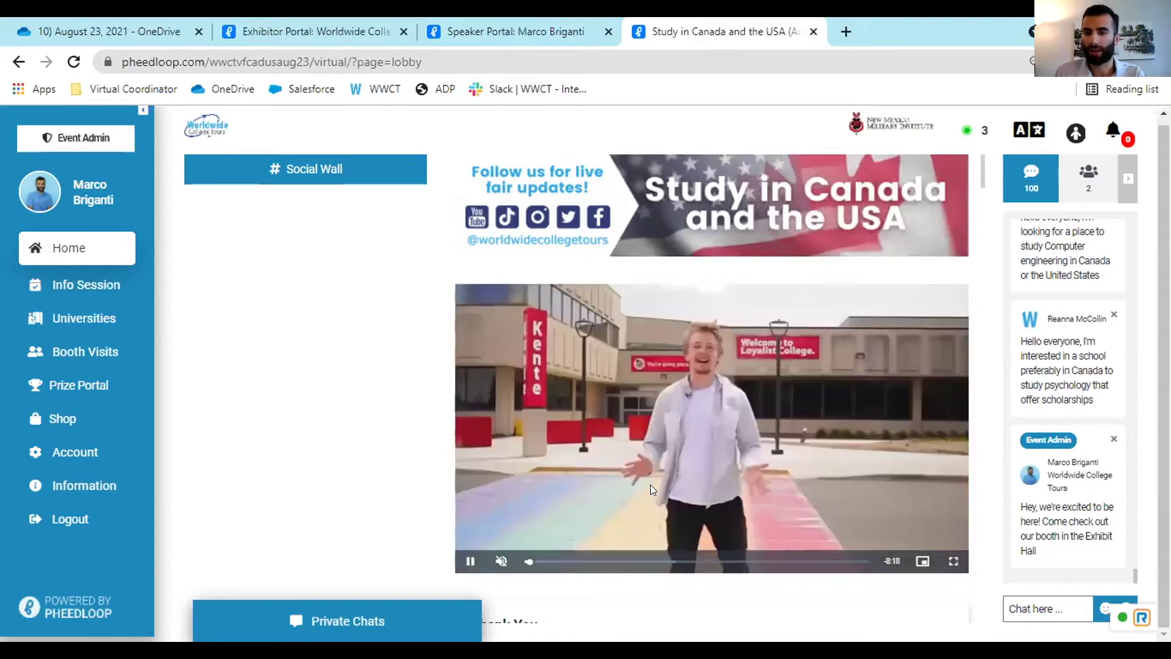
scroll(665, 454, down, 4)
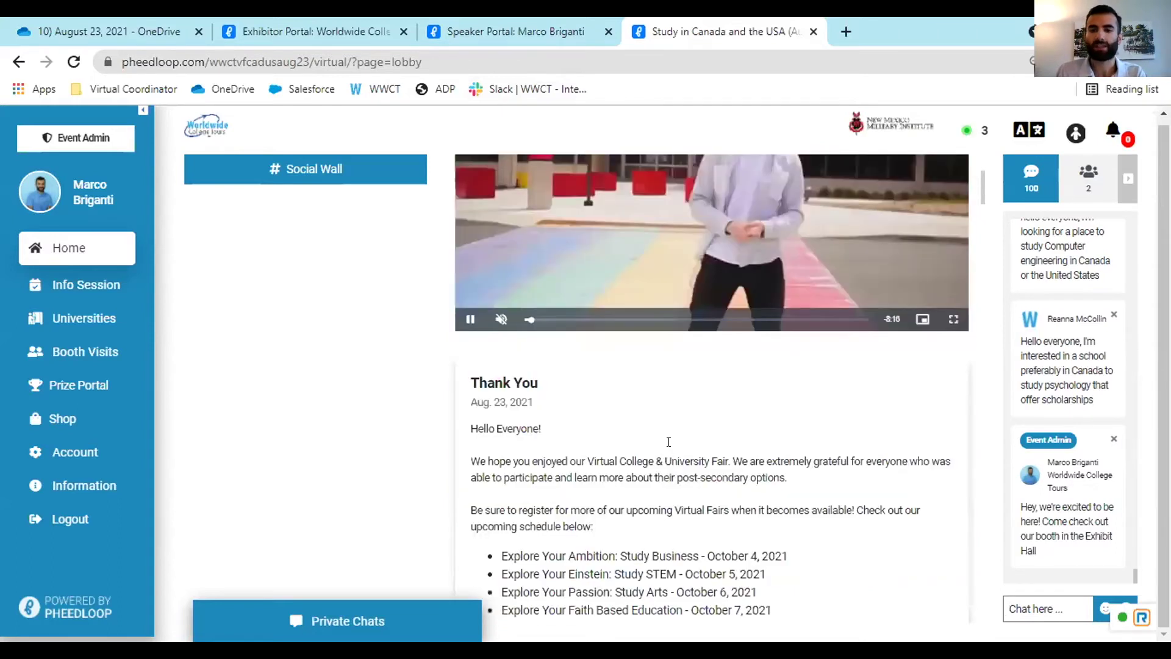
scroll(668, 441, down, 3)
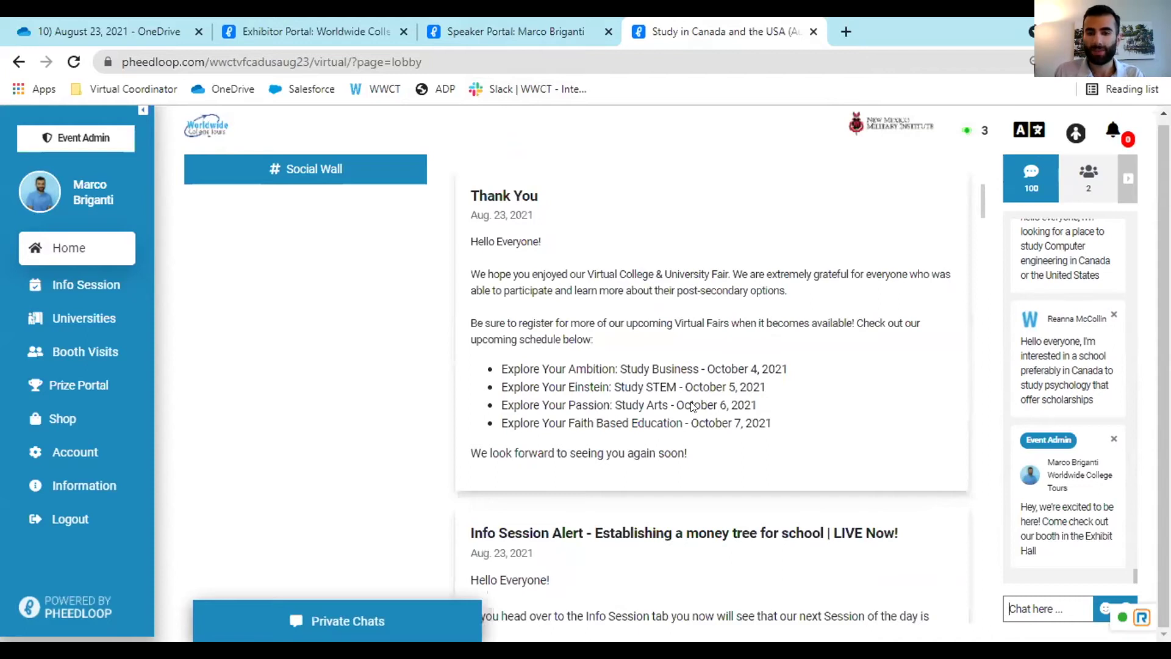
scroll(692, 406, down, 2)
scroll(692, 405, down, 7)
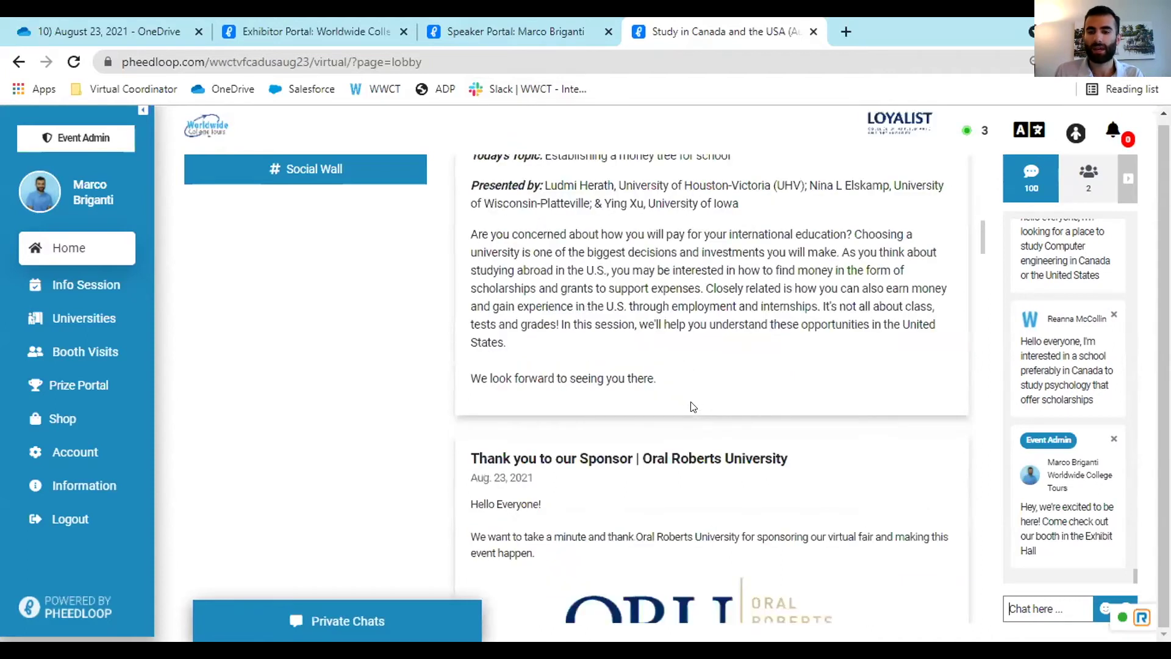
scroll(692, 407, down, 3)
scroll(692, 407, down, 2)
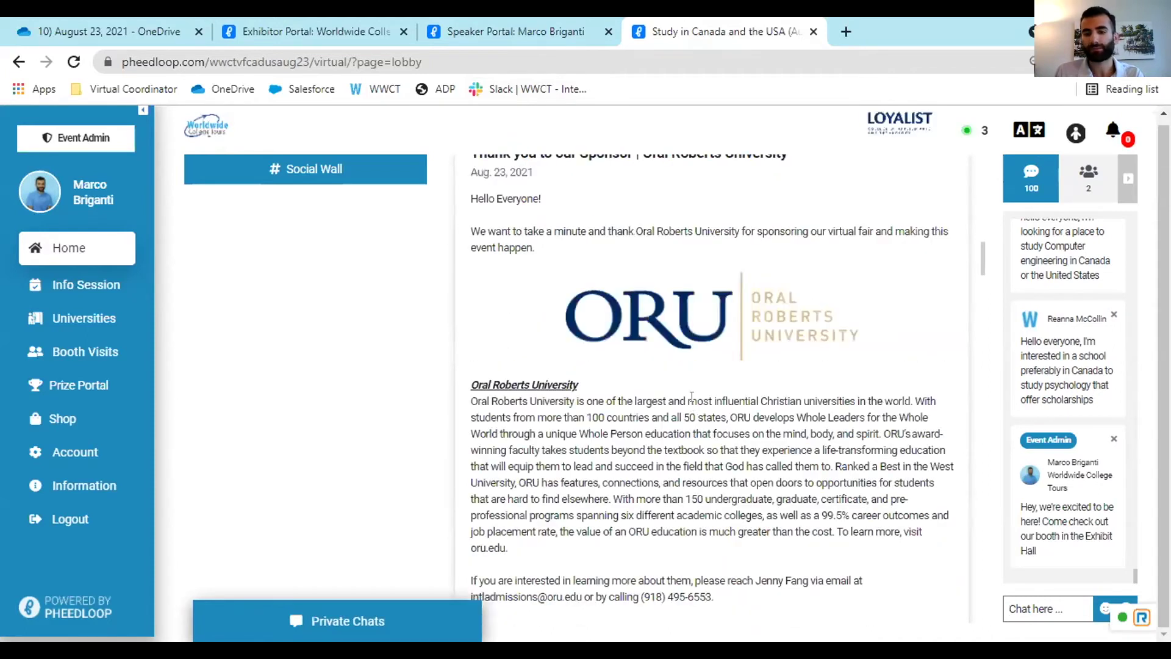
scroll(692, 402, down, 3)
scroll(692, 400, up, 2)
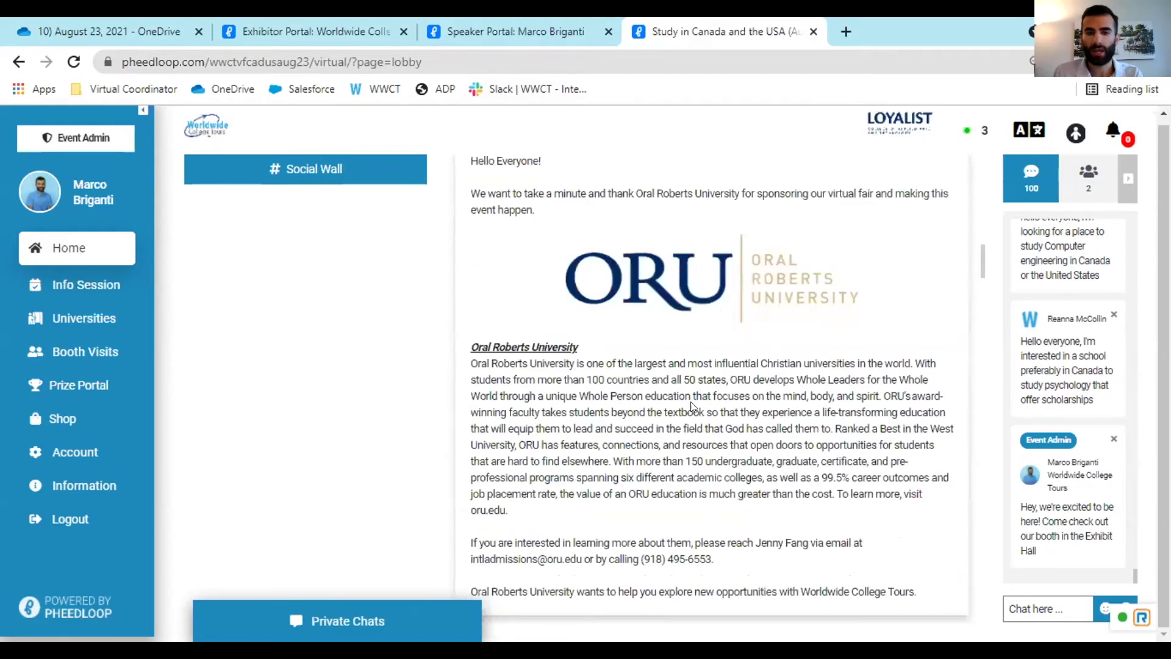
scroll(693, 405, up, 3)
scroll(691, 405, down, 9)
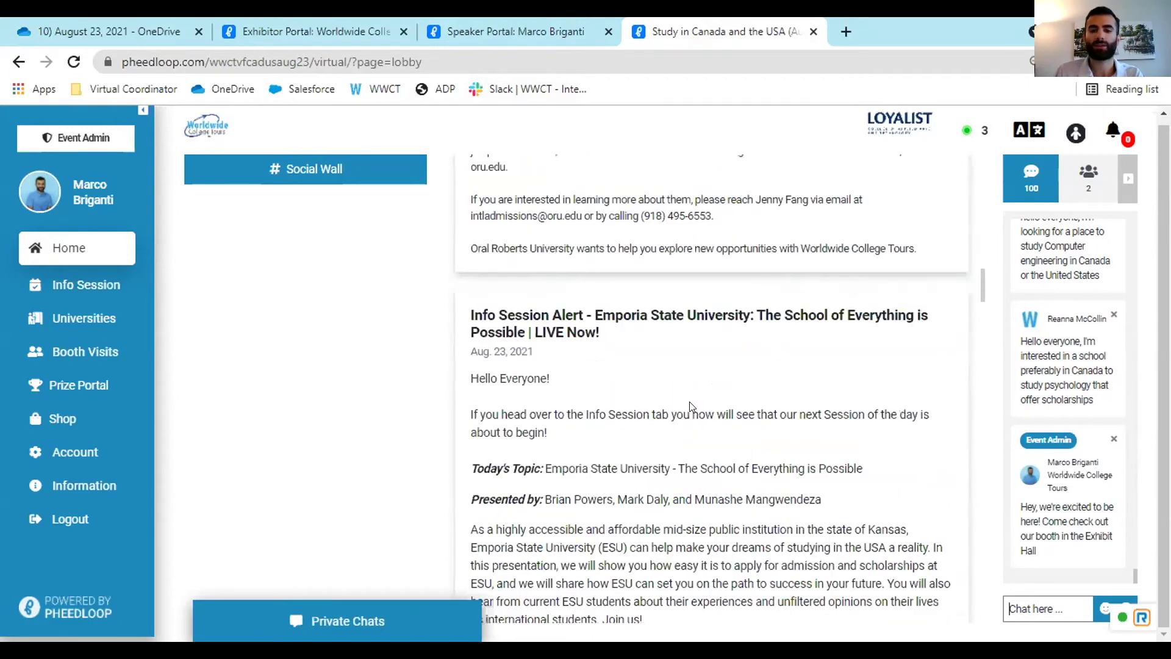
scroll(689, 402, down, 10)
scroll(689, 401, down, 11)
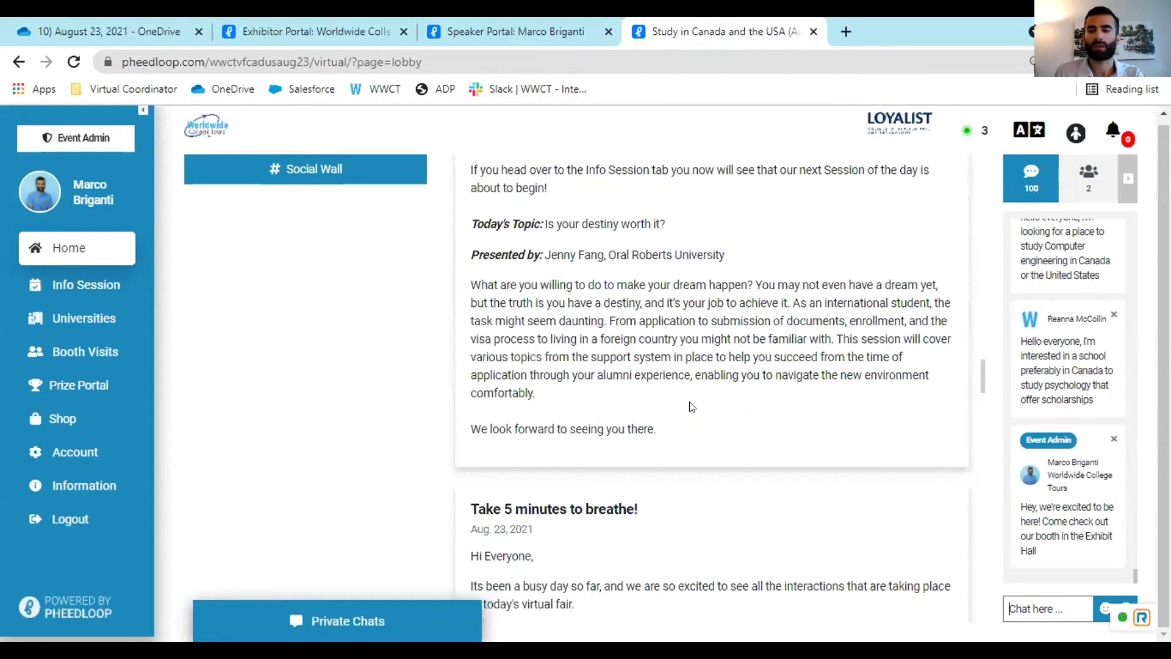
scroll(687, 401, up, 3)
scroll(687, 400, down, 20)
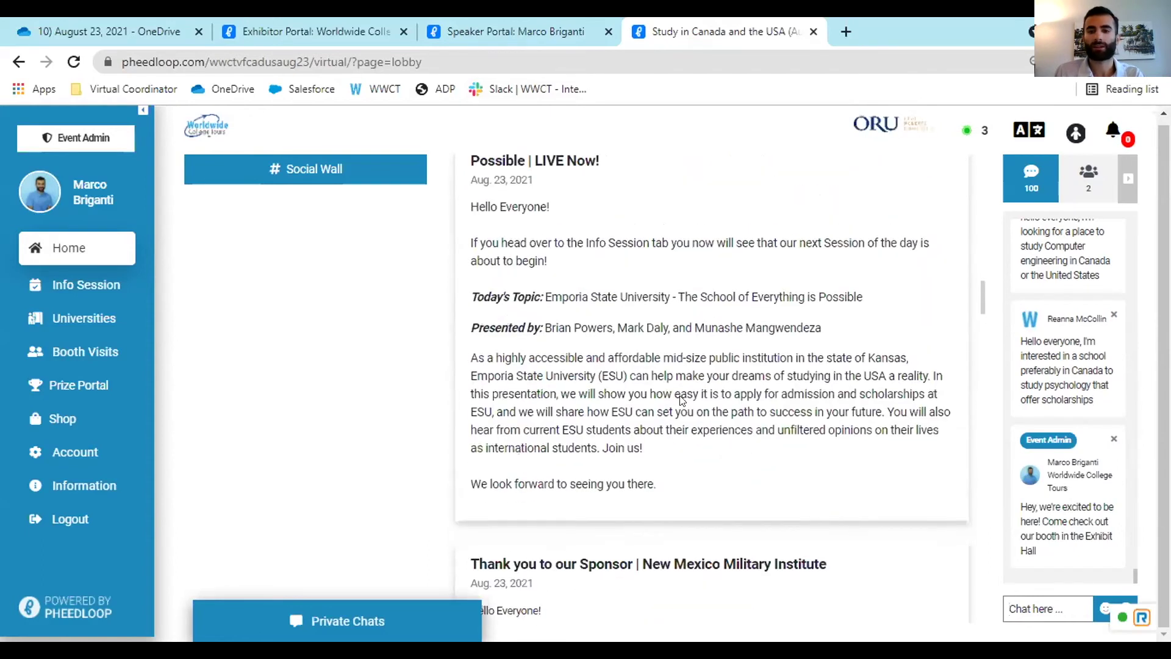
- Expand the Private Chats panel listing recent private conversations
scroll(675, 381, up, 8)
scroll(673, 380, down, 5)
scroll(659, 387, up, 1)
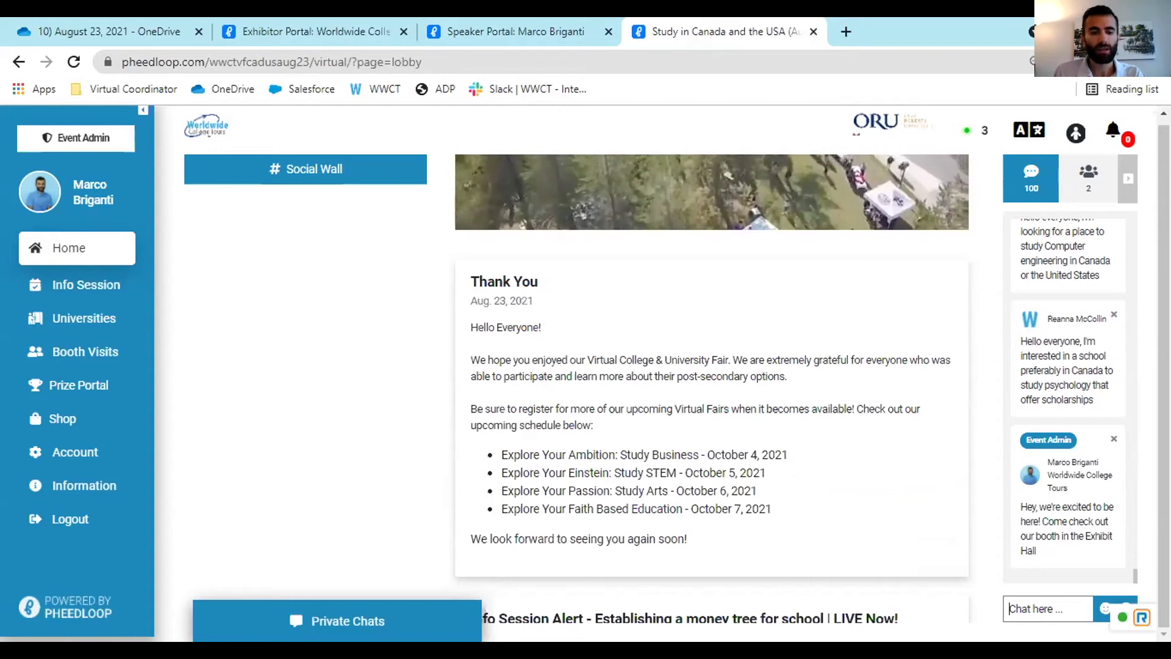
click(339, 620)
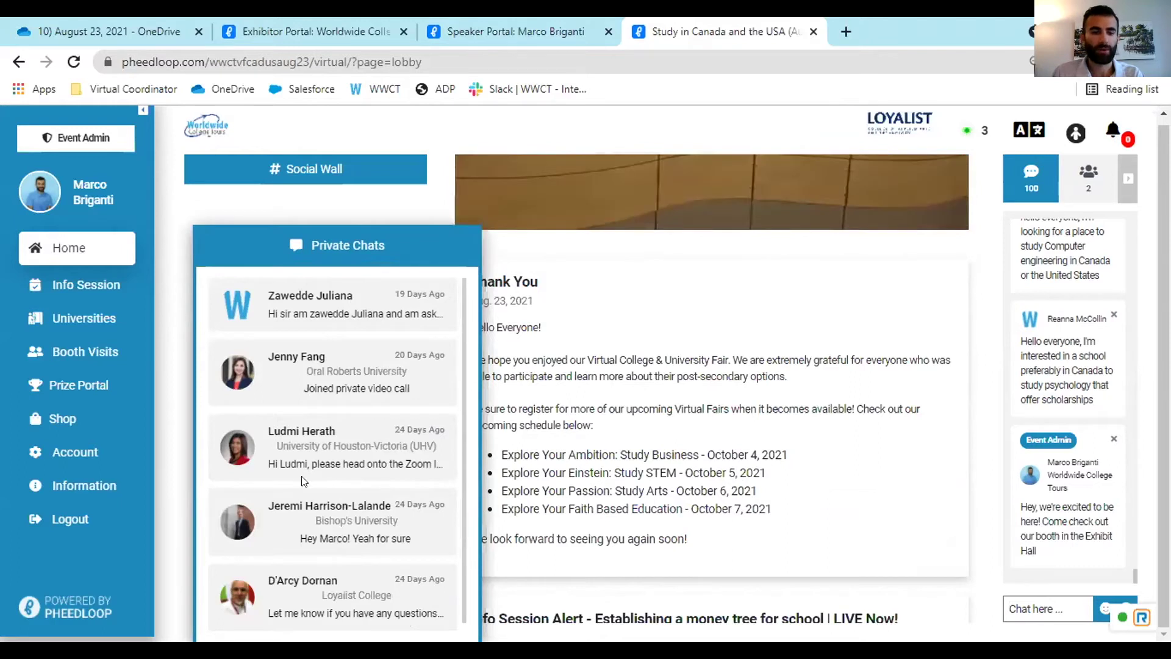
- Send 'Hey!' to the Oral Roberts University contact and start a video call with them
click(275, 379)
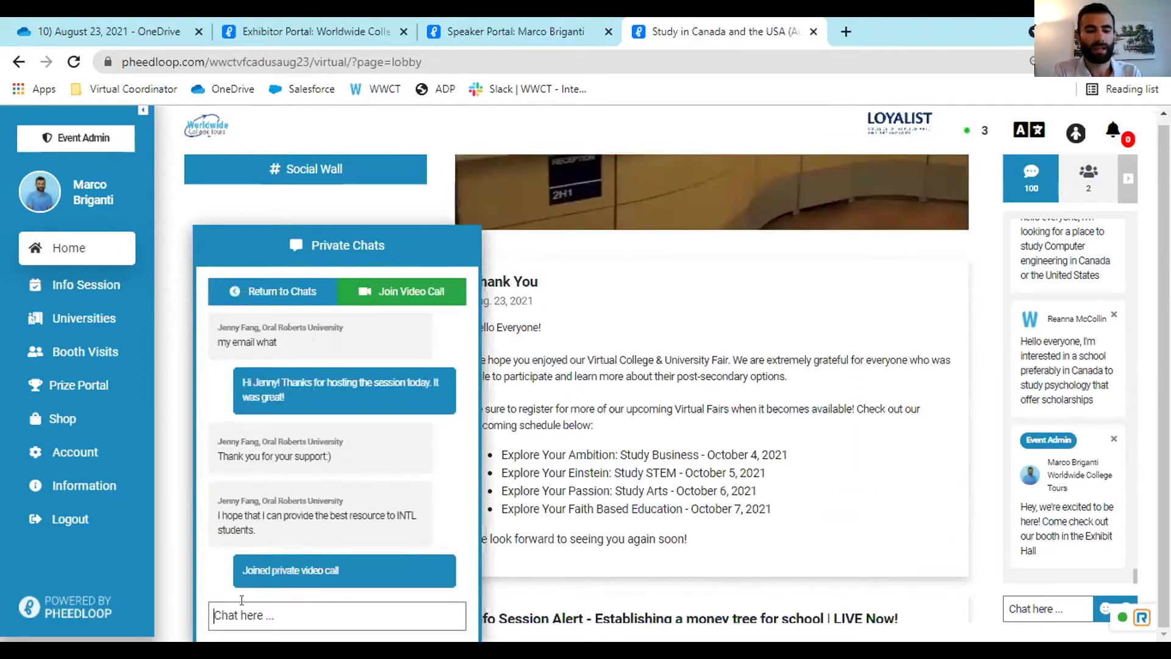
text(H)
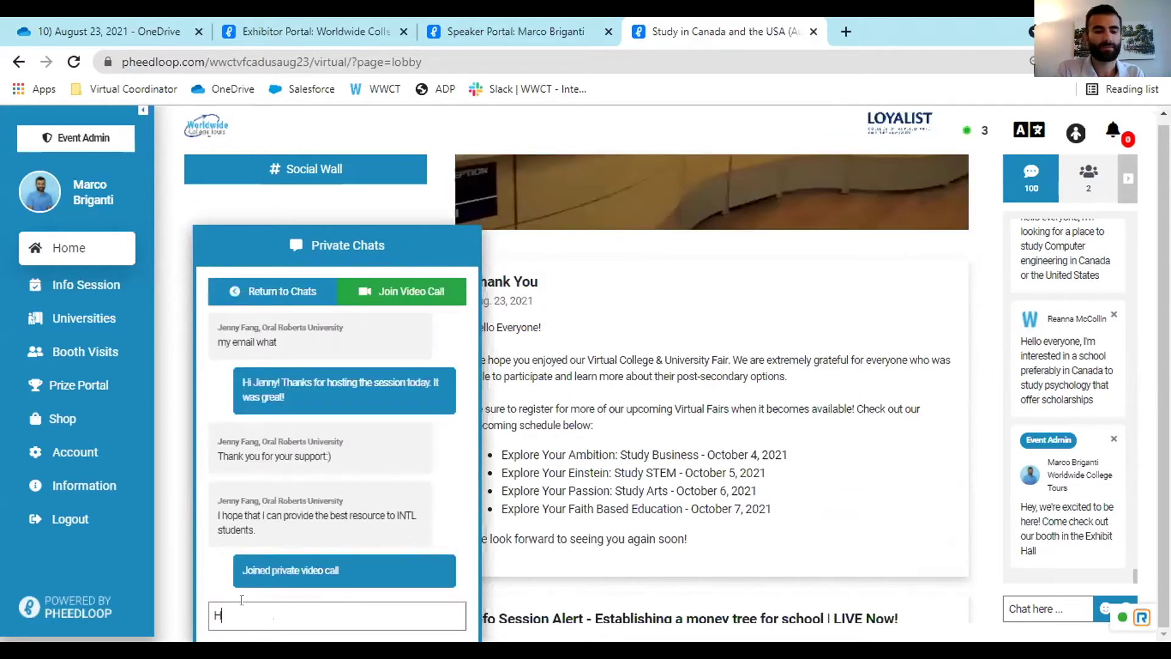
text(ey!)
key(shift+Return)
key(Return)
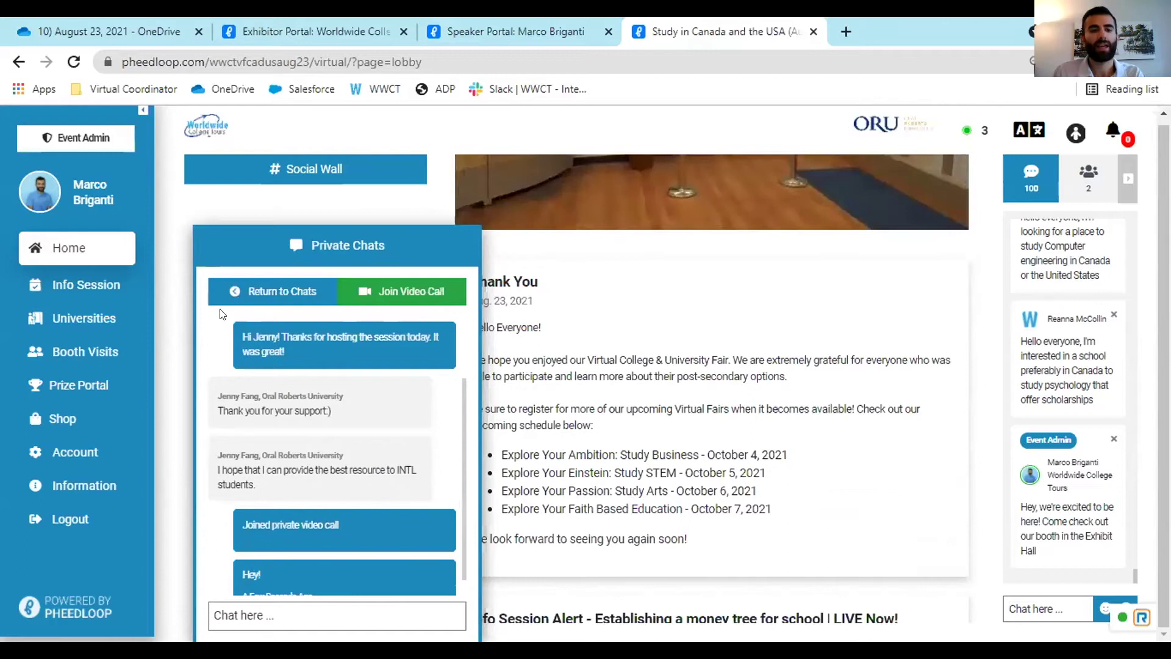
click(415, 288)
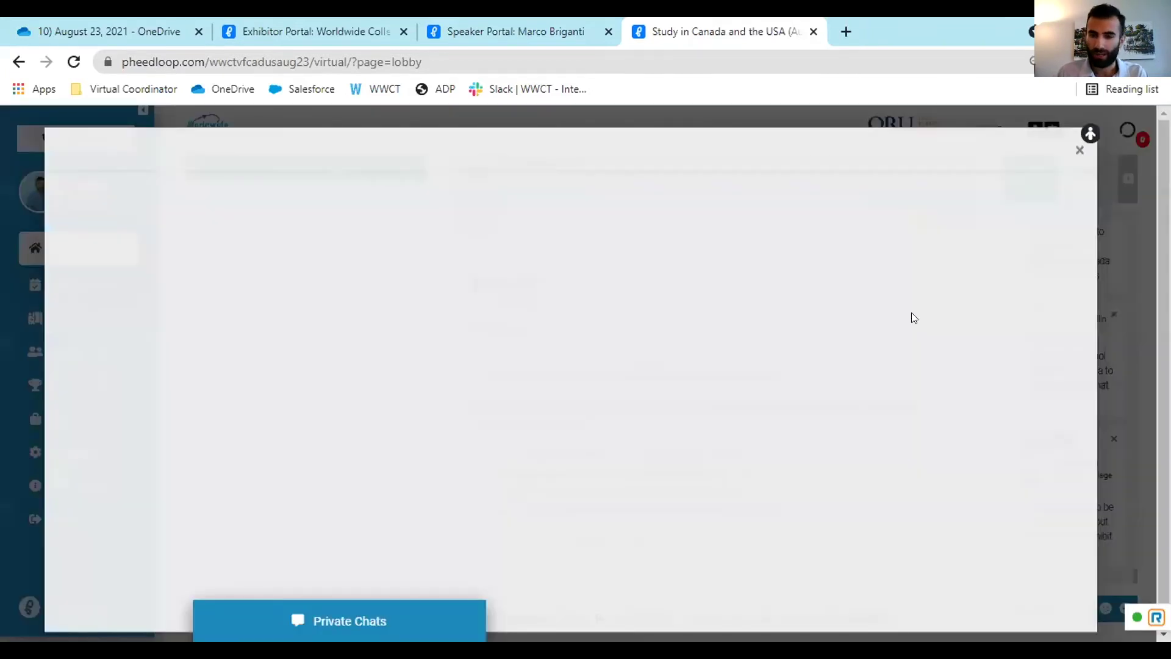
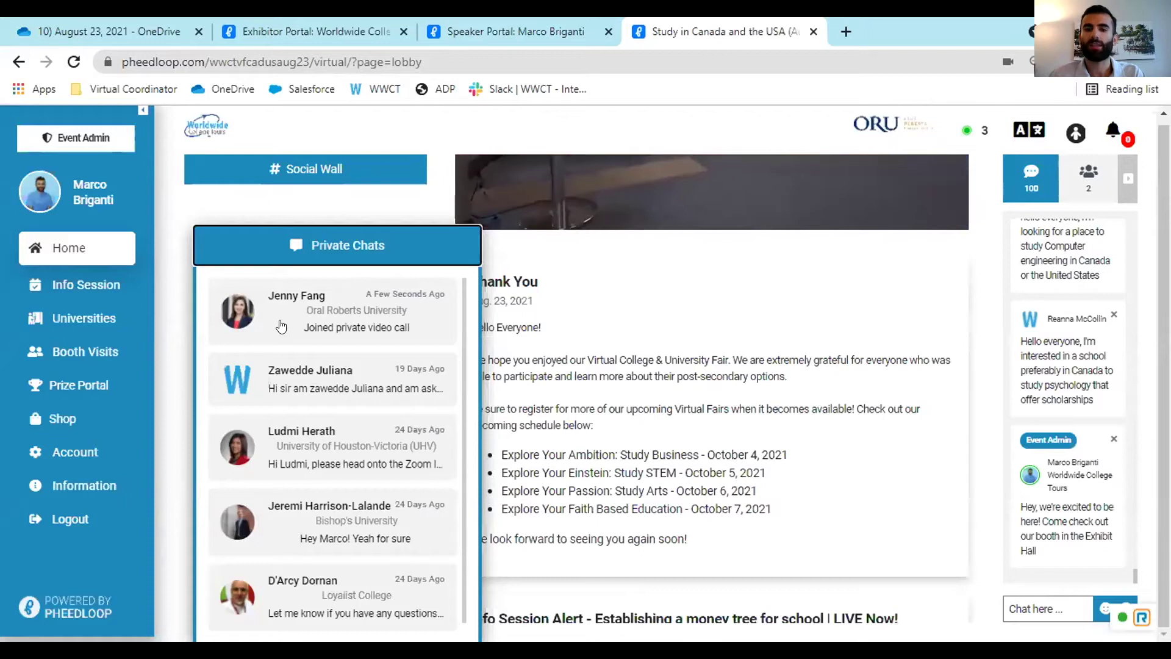
- Collapse the Private Chats panel and go to the Universities exhibitor listing
click(307, 231)
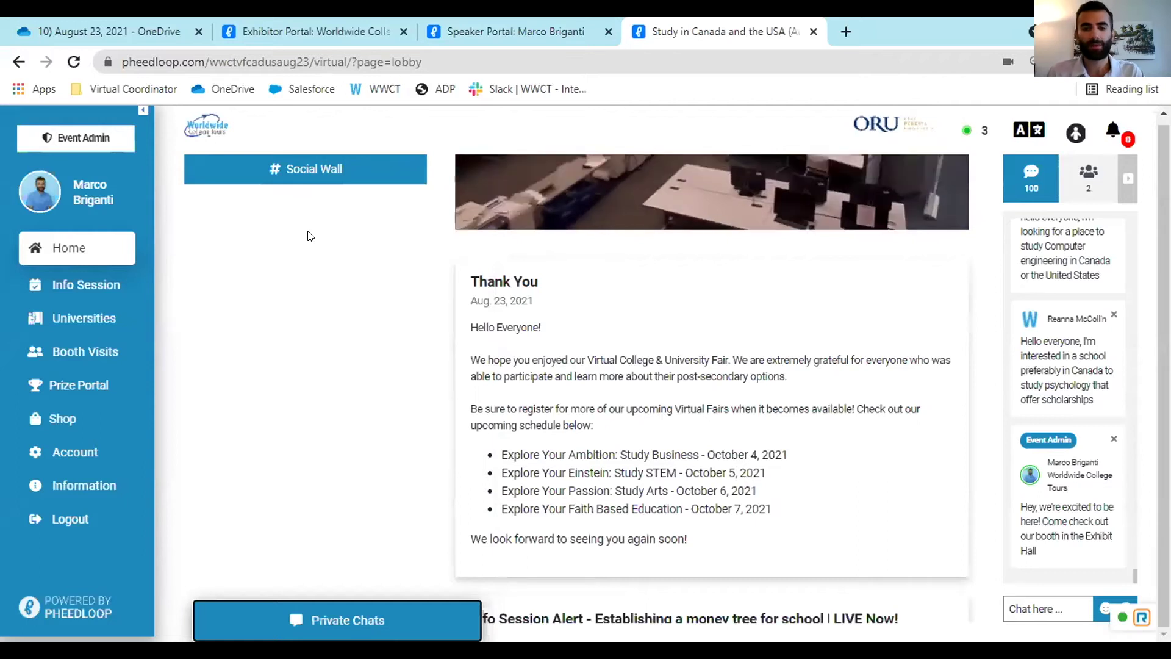
click(50, 333)
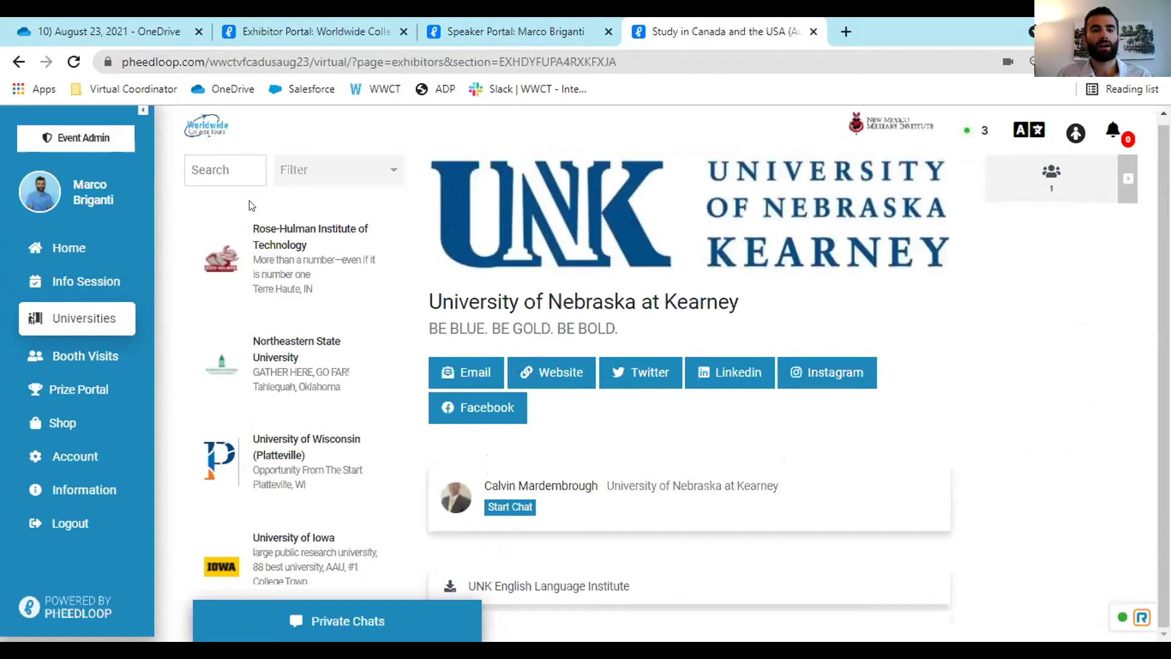
- Scroll through the university exhibitor list to find the Worldwide College Tours booth
scroll(282, 423, down, 2)
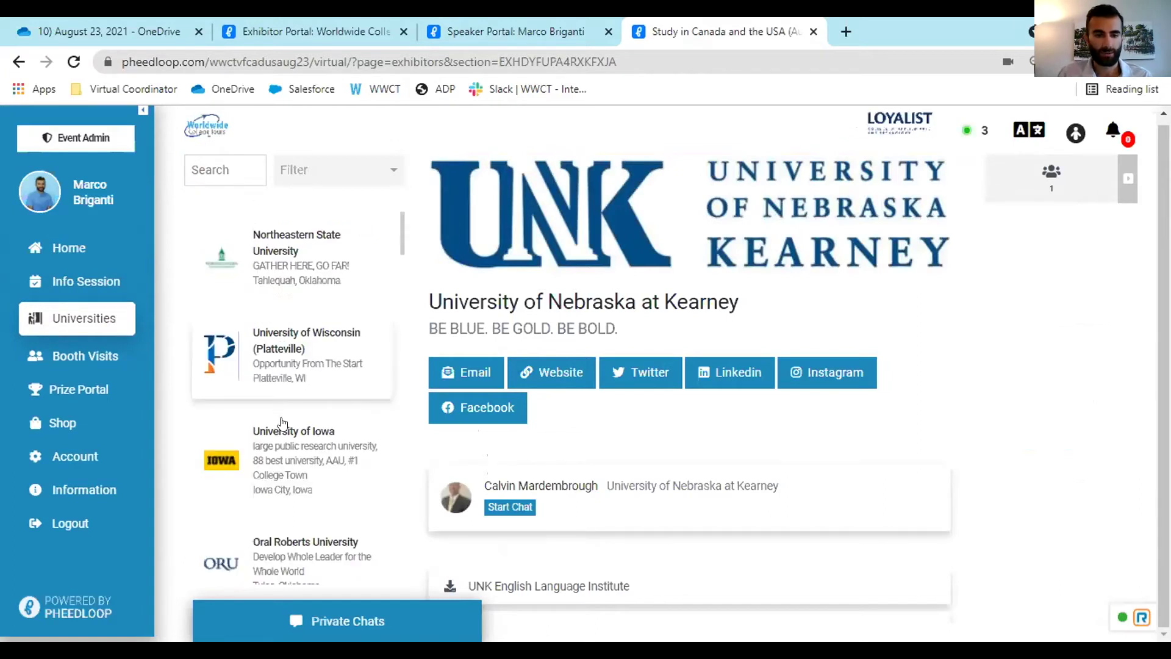
scroll(284, 427, down, 5)
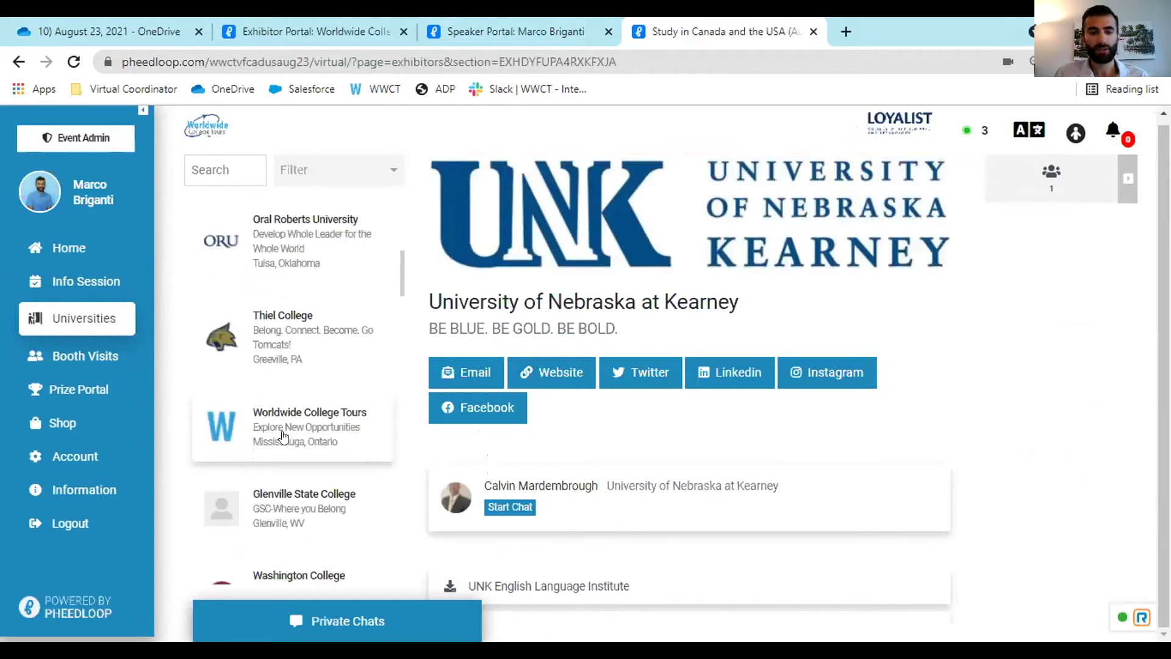
scroll(224, 442, down, 1)
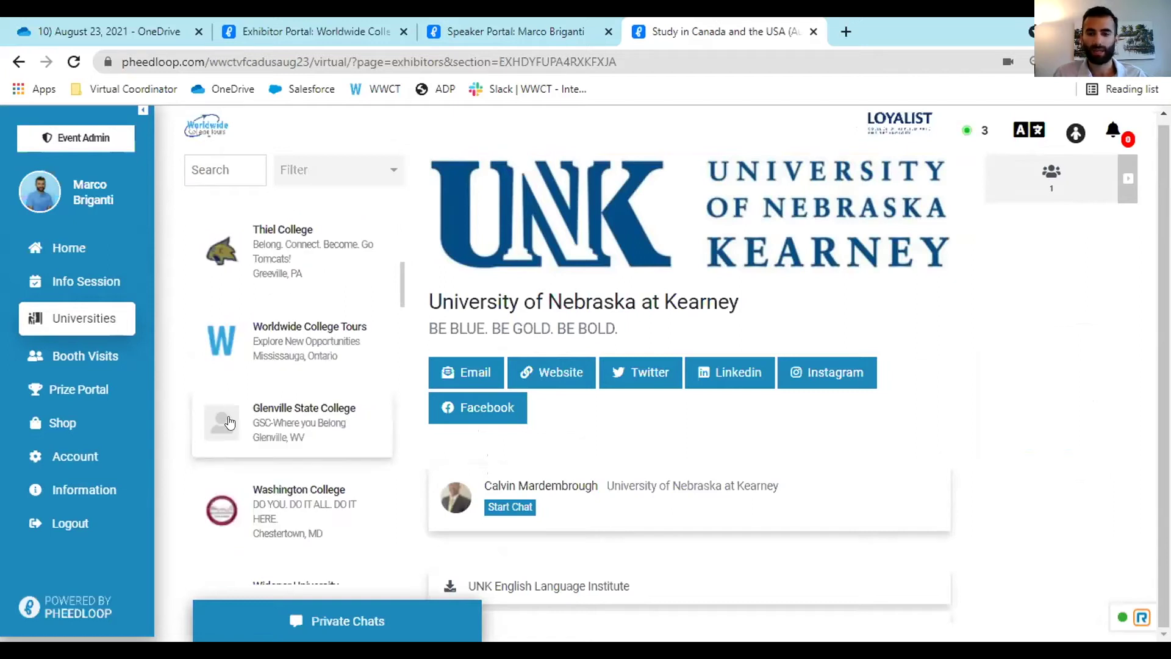
scroll(268, 392, up, 1)
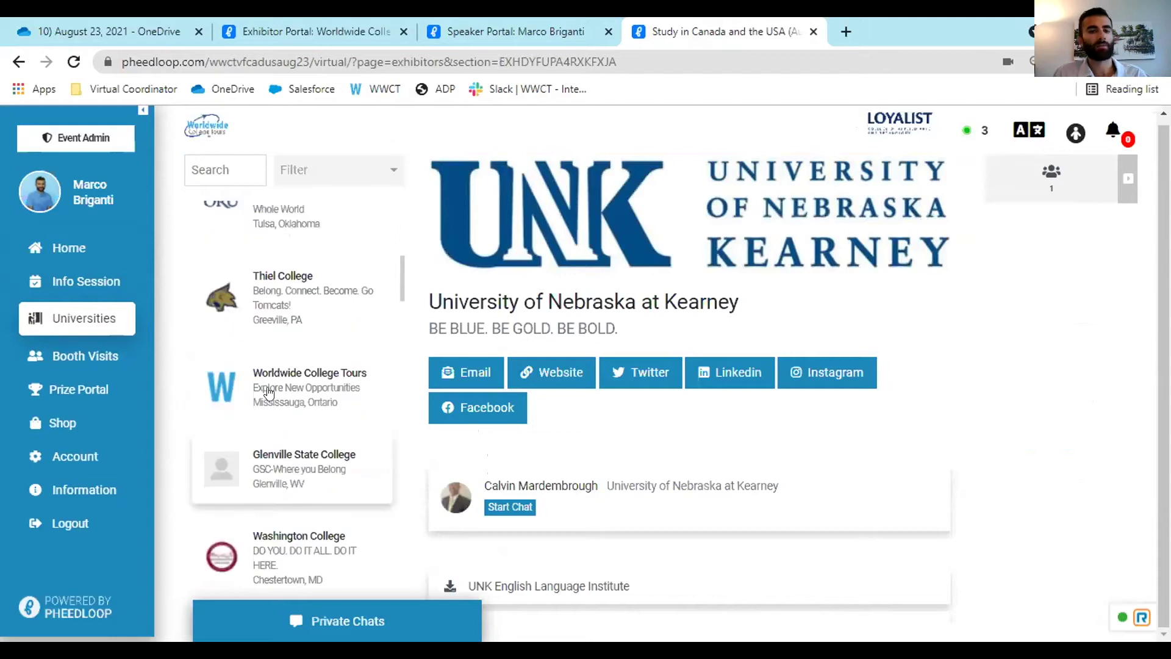
scroll(268, 393, up, 2)
scroll(268, 543, down, 1)
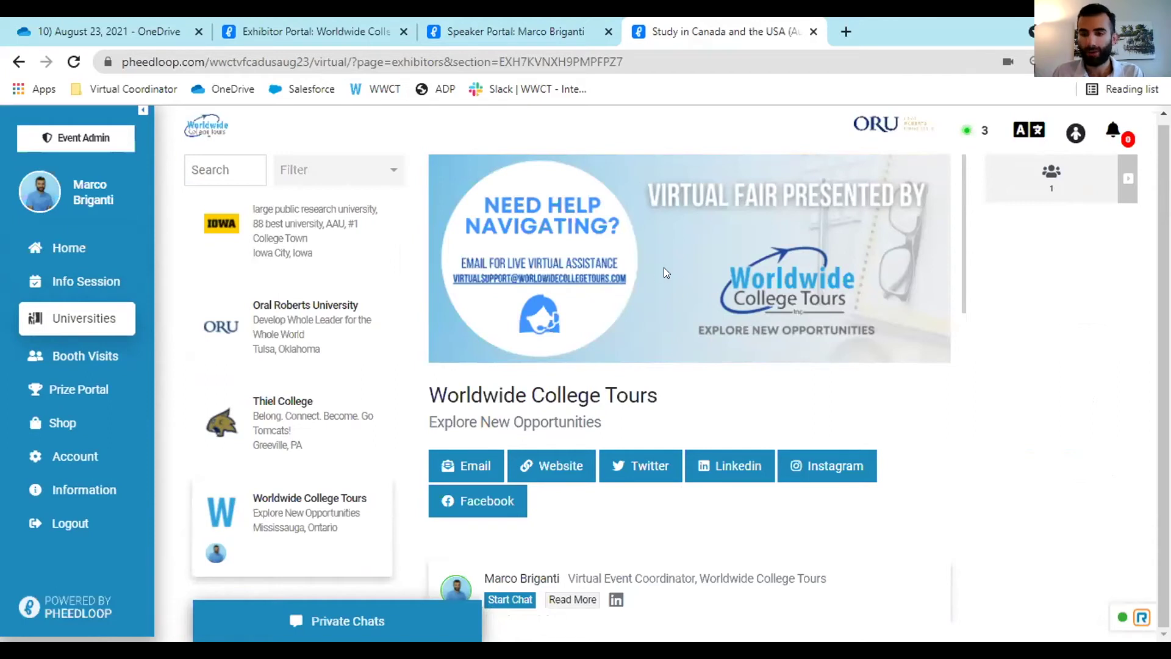
scroll(672, 271, down, 4)
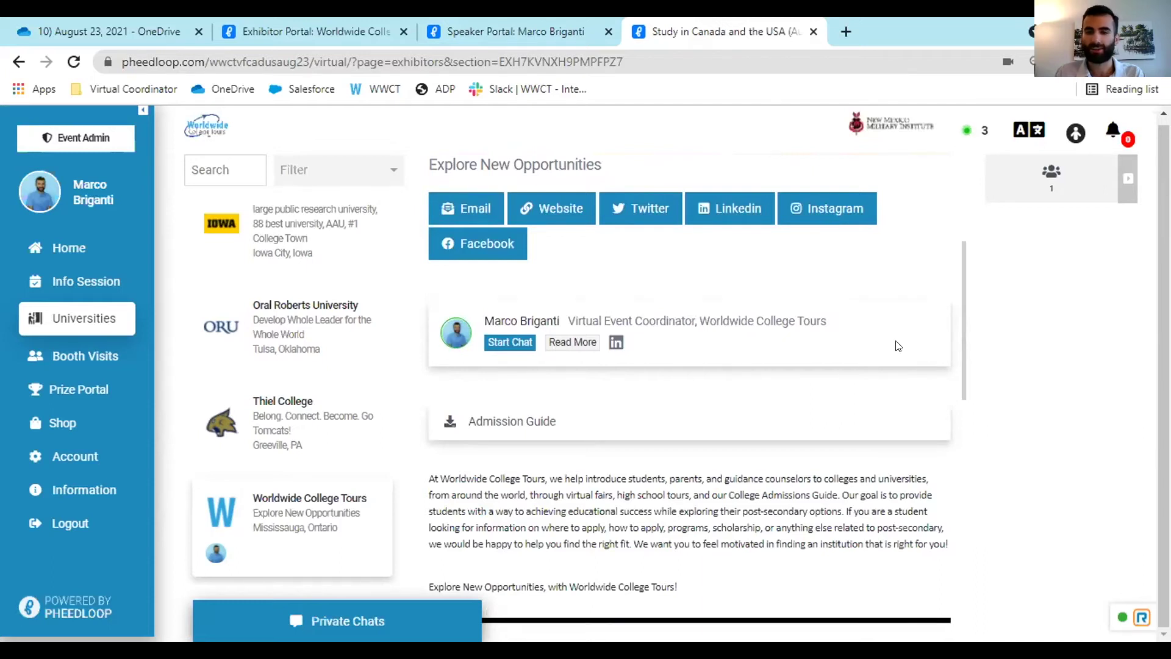
scroll(739, 366, down, 1)
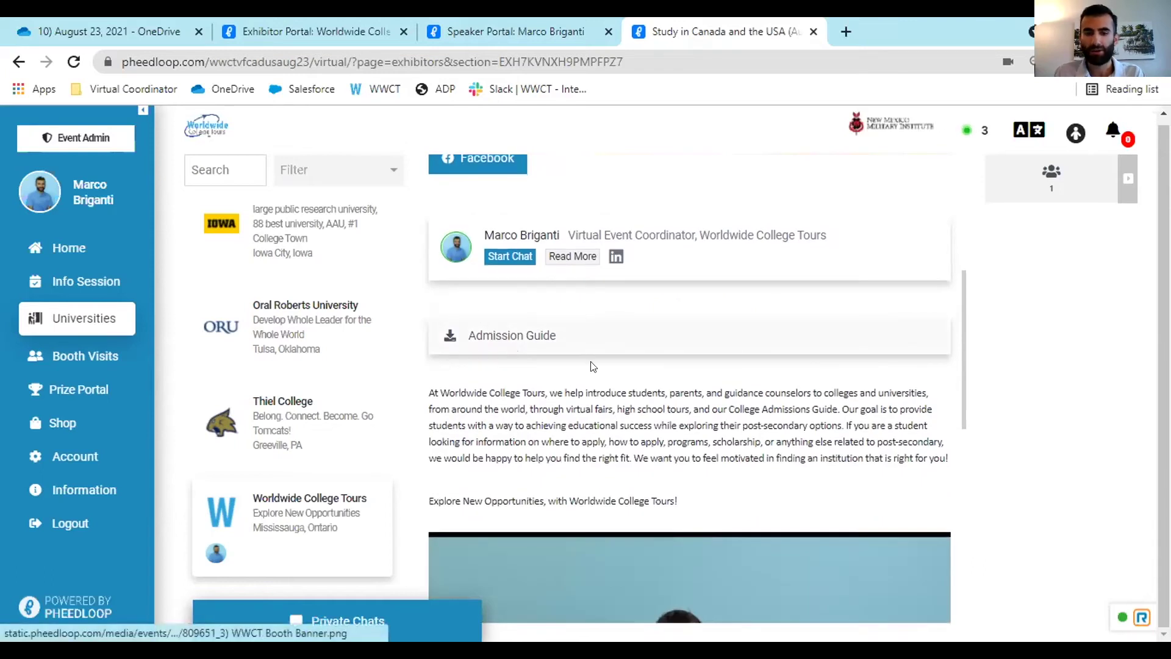
scroll(755, 408, down, 9)
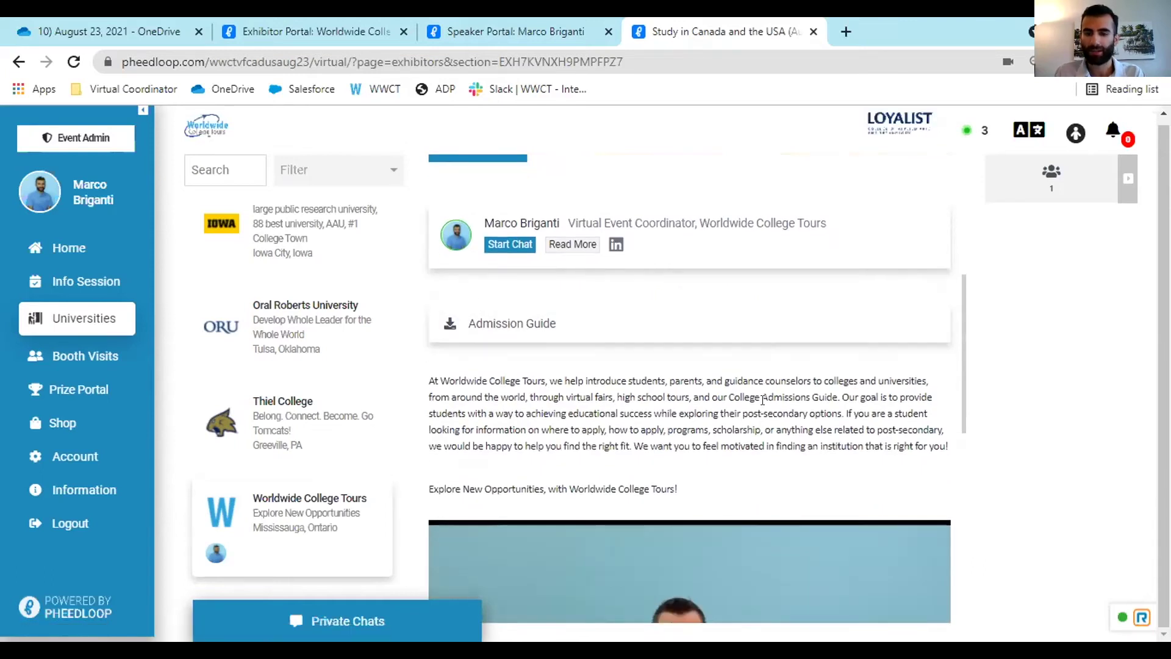
scroll(767, 401, up, 3)
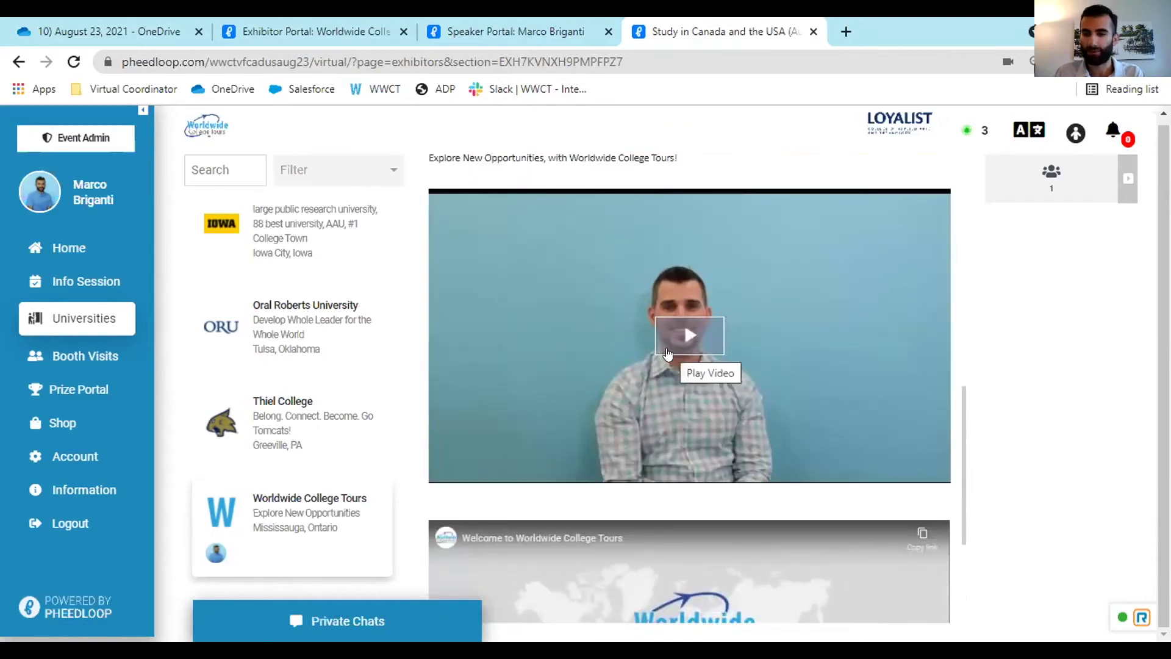
scroll(735, 352, down, 4)
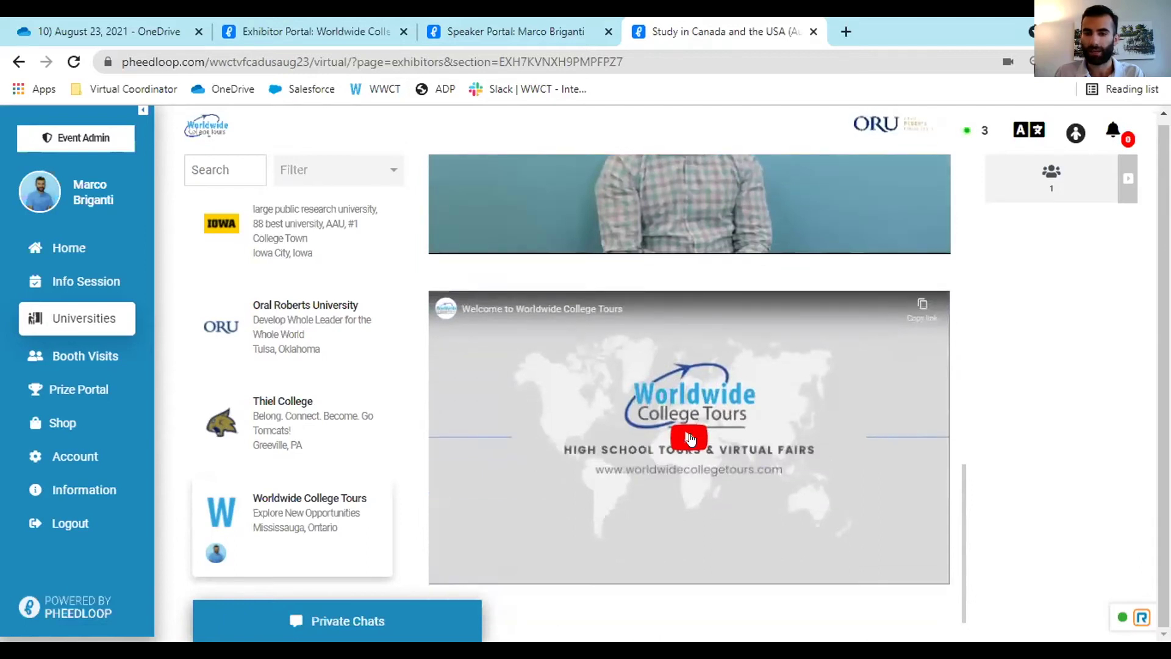
scroll(692, 434, up, 10)
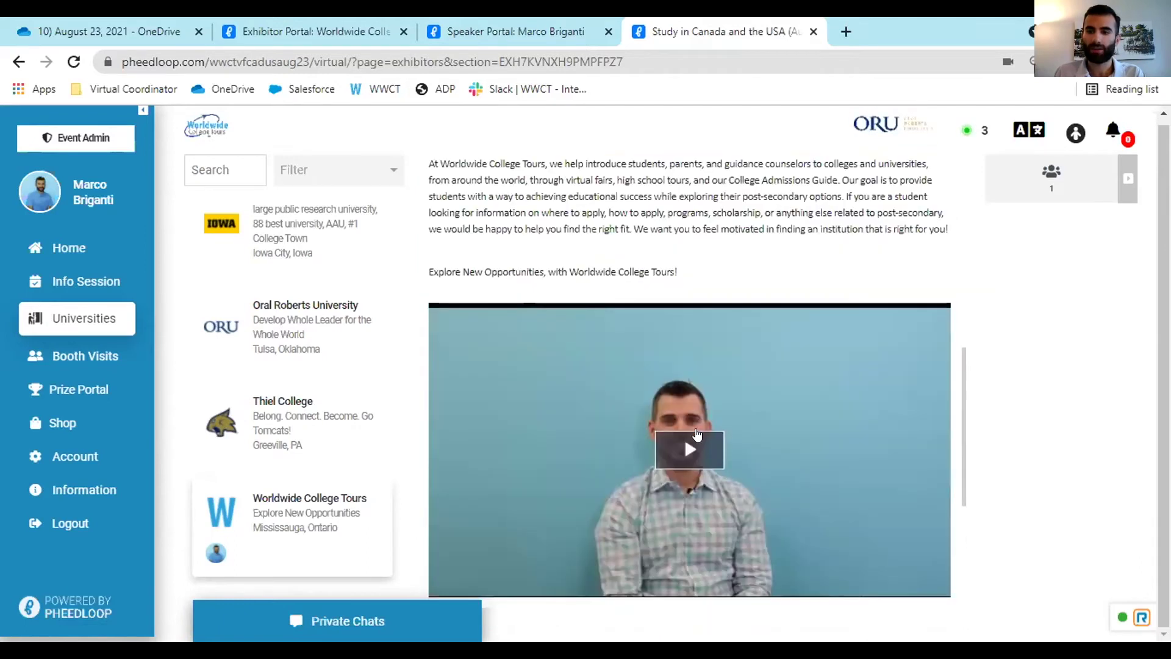
scroll(697, 423, up, 3)
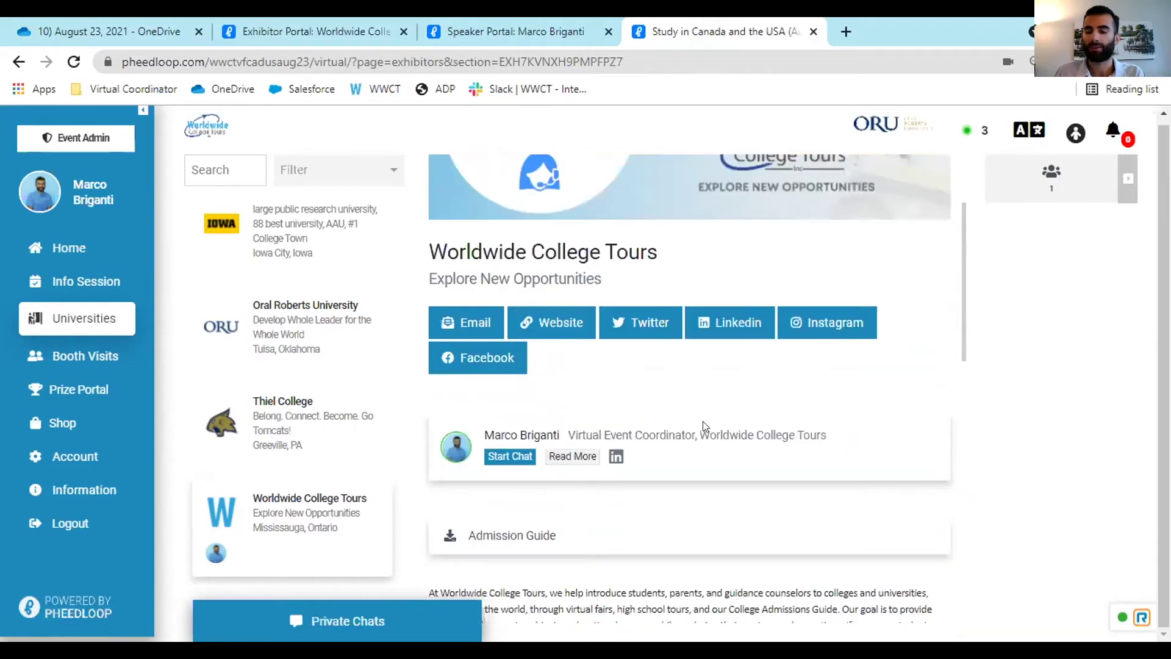
scroll(702, 421, down, 6)
scroll(705, 416, down, 4)
scroll(727, 414, up, 8)
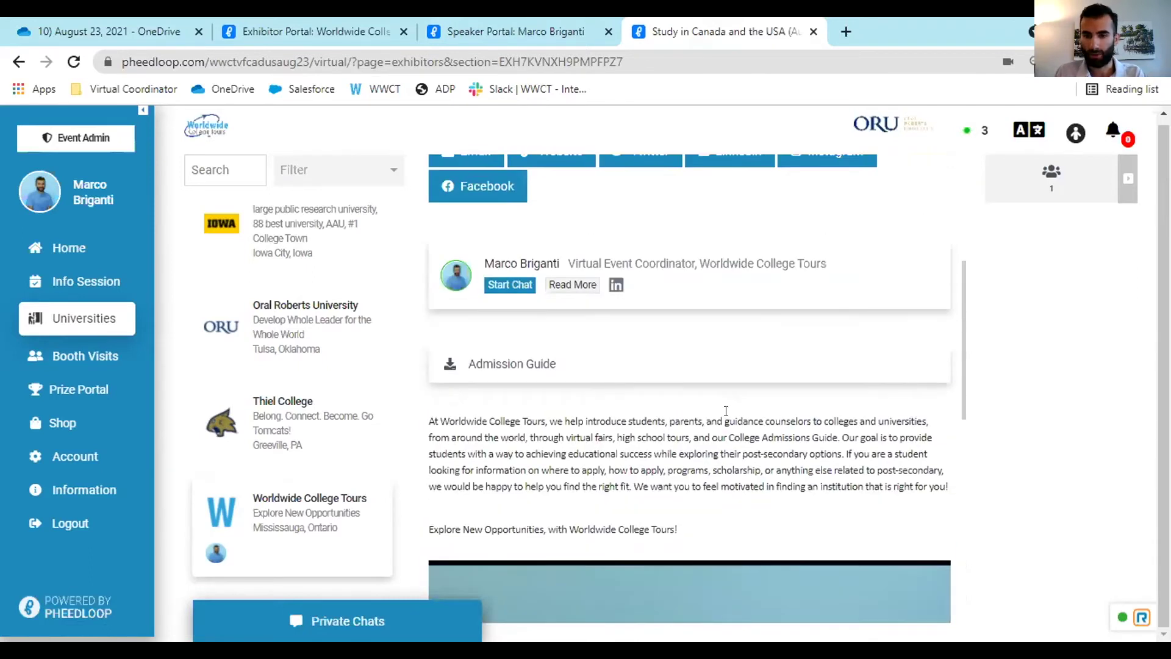
scroll(733, 408, up, 2)
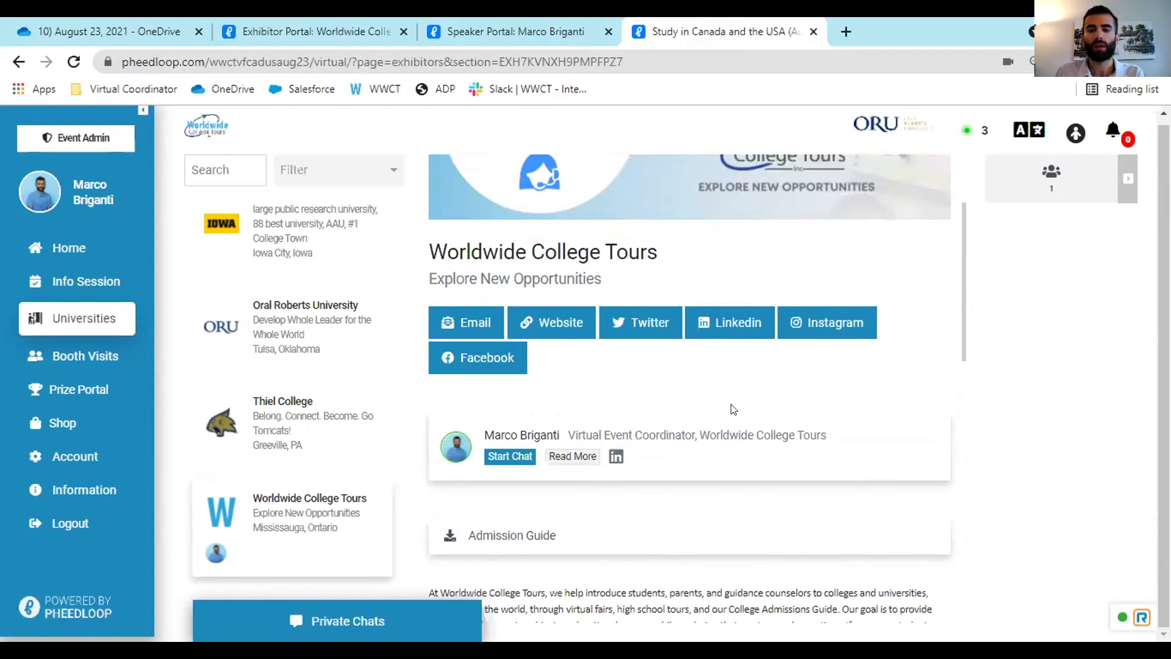
scroll(607, 382, down, 3)
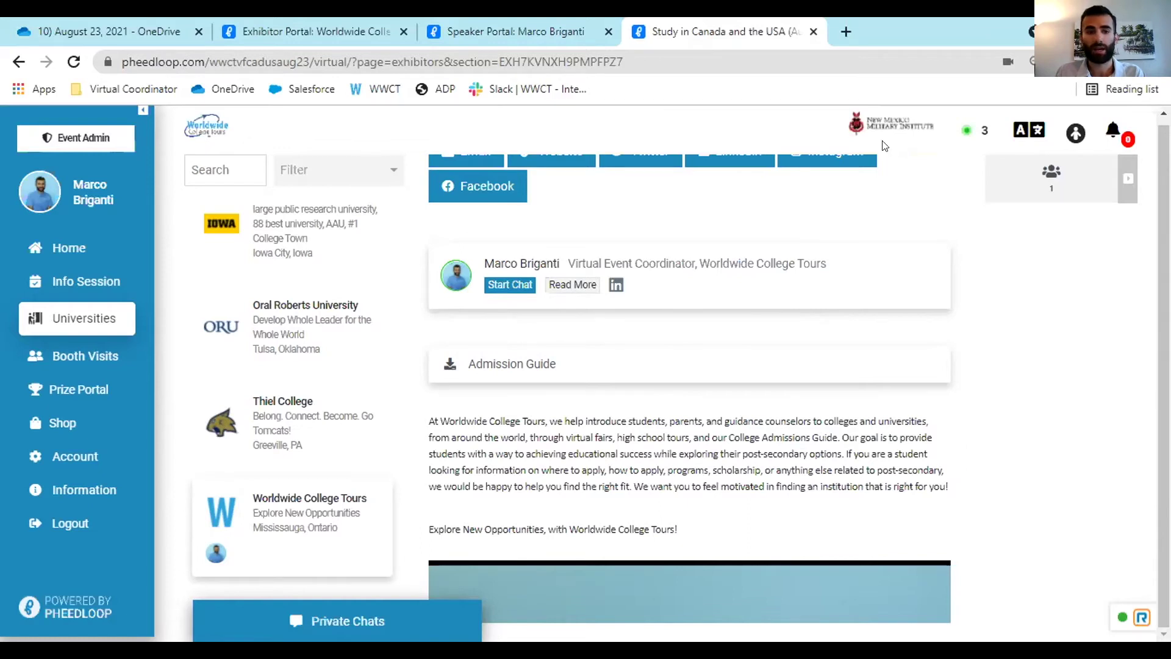
scroll(683, 341, up, 5)
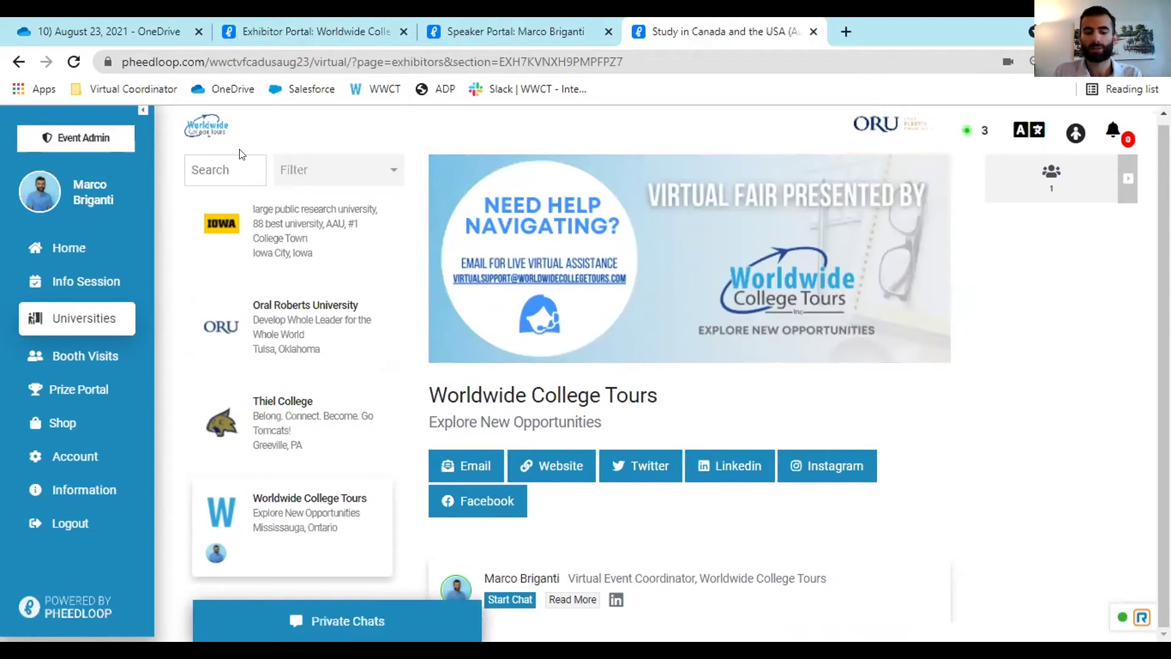
- Search universities for 'internat', clear the search, and show the filter categories
text(internat)
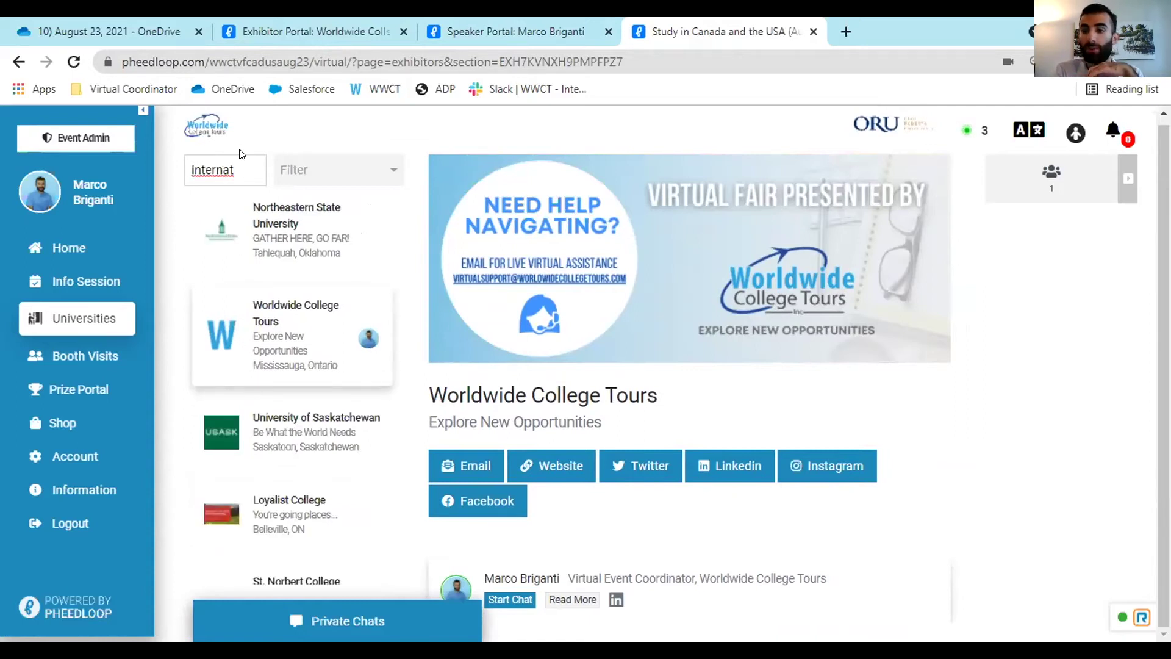
key(BackSpace)
key(BackSpace)
key(BackSpace)
key(BackSpace)
key(BackSpace)
key(BackSpace)
key(BackSpace)
key(BackSpace)
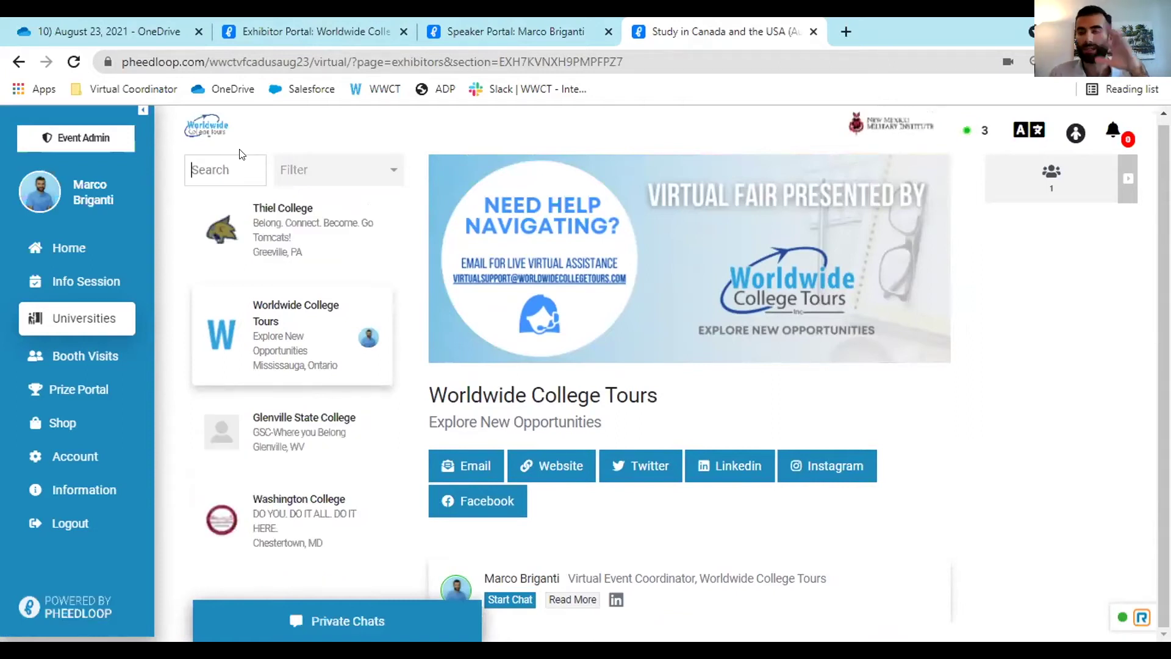
click(379, 169)
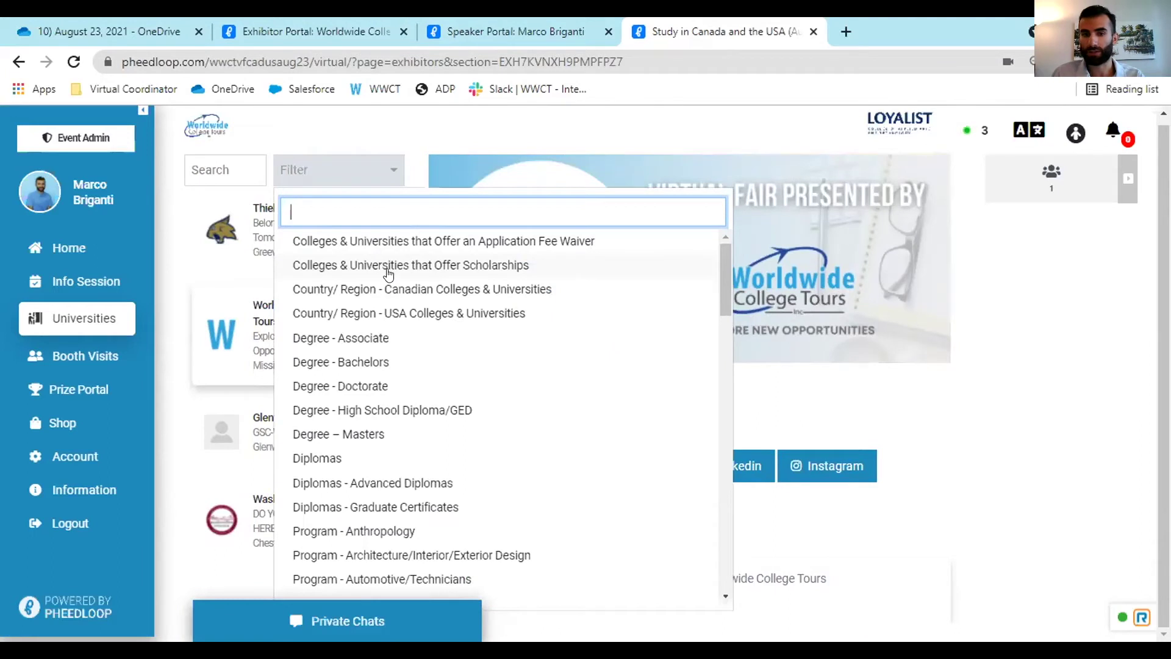
- Apply then remove the Scholarships filter, and go to the Booth Visits page
click(388, 273)
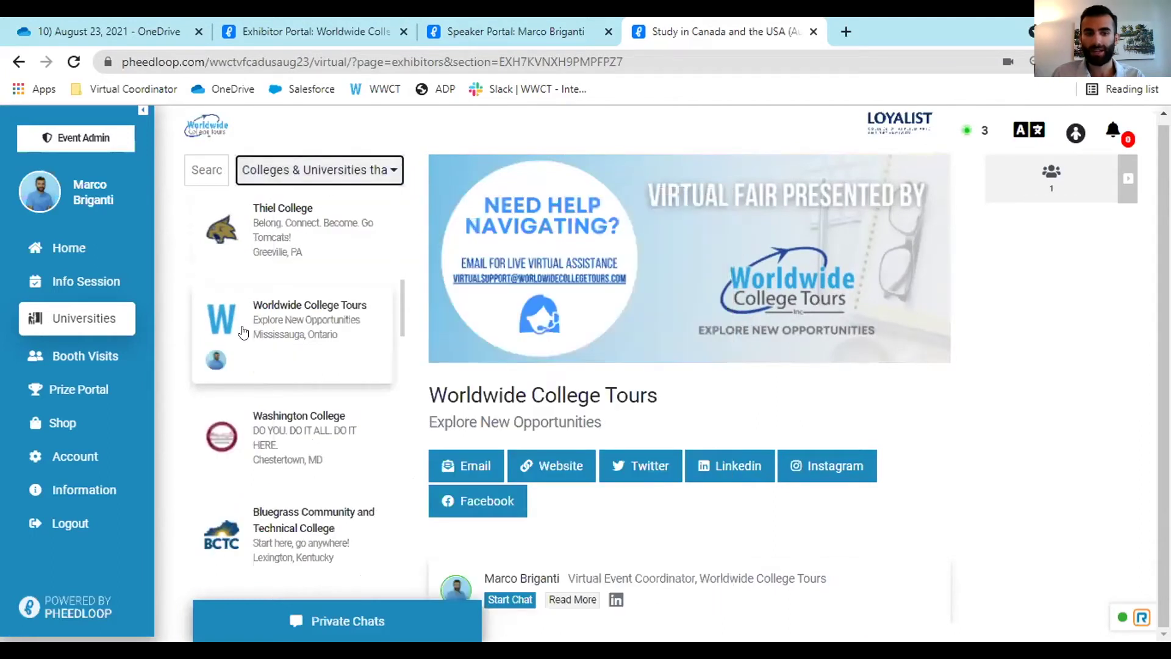
click(335, 171)
click(379, 269)
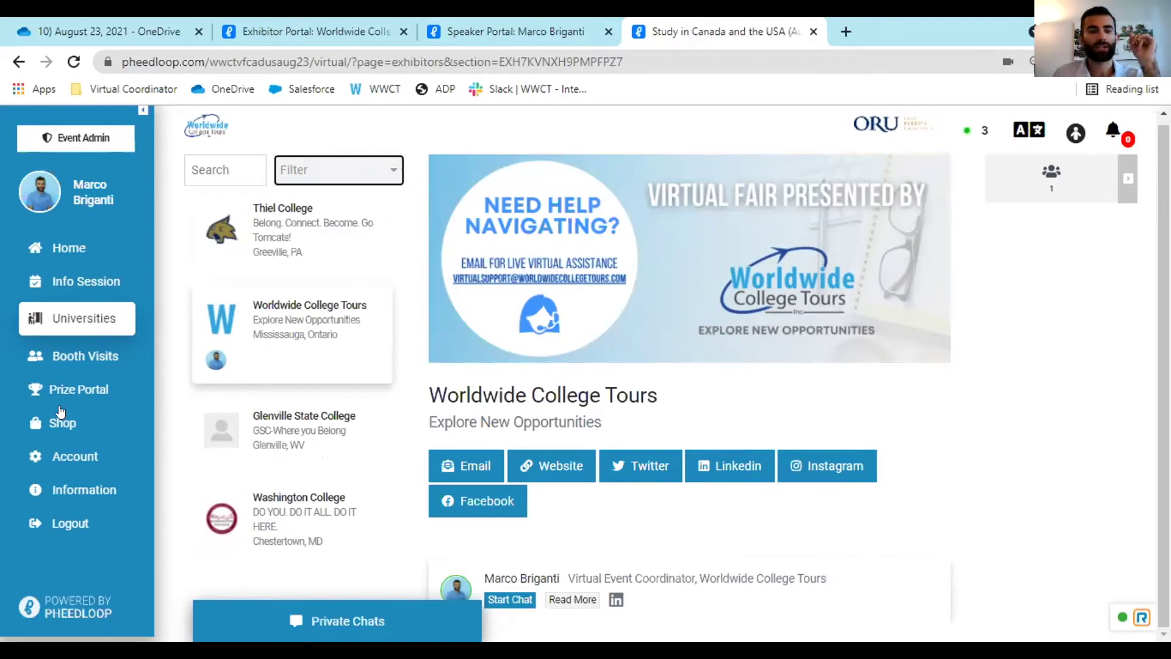
click(66, 364)
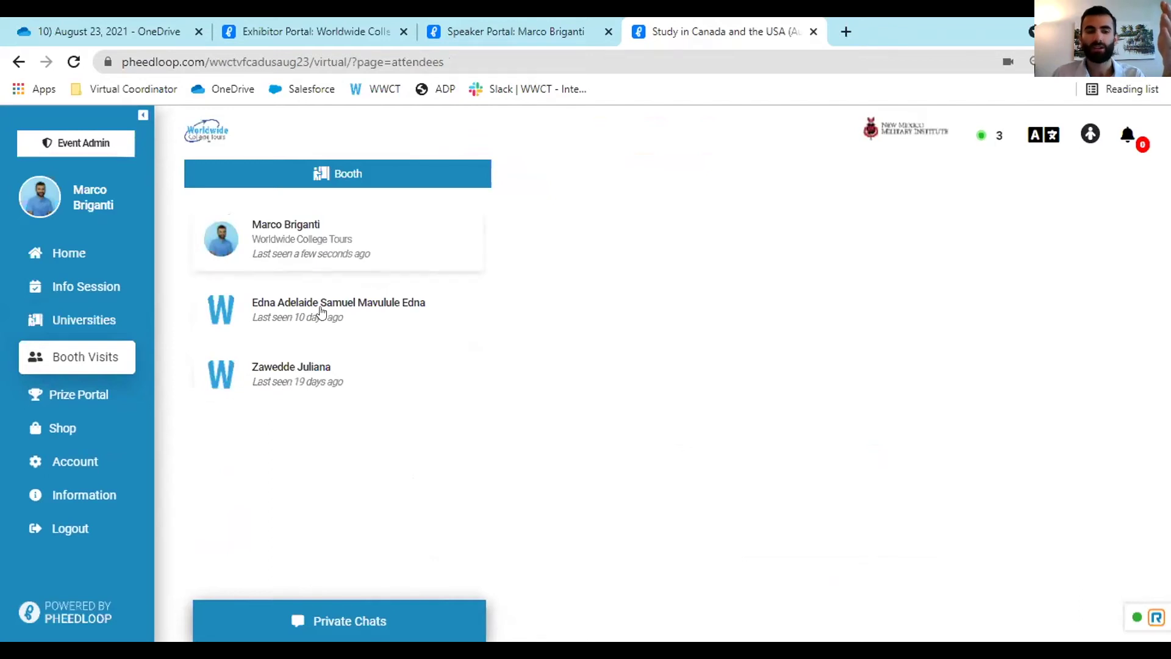
- Open the second booth visitor's profile and choose Start Chat
click(314, 330)
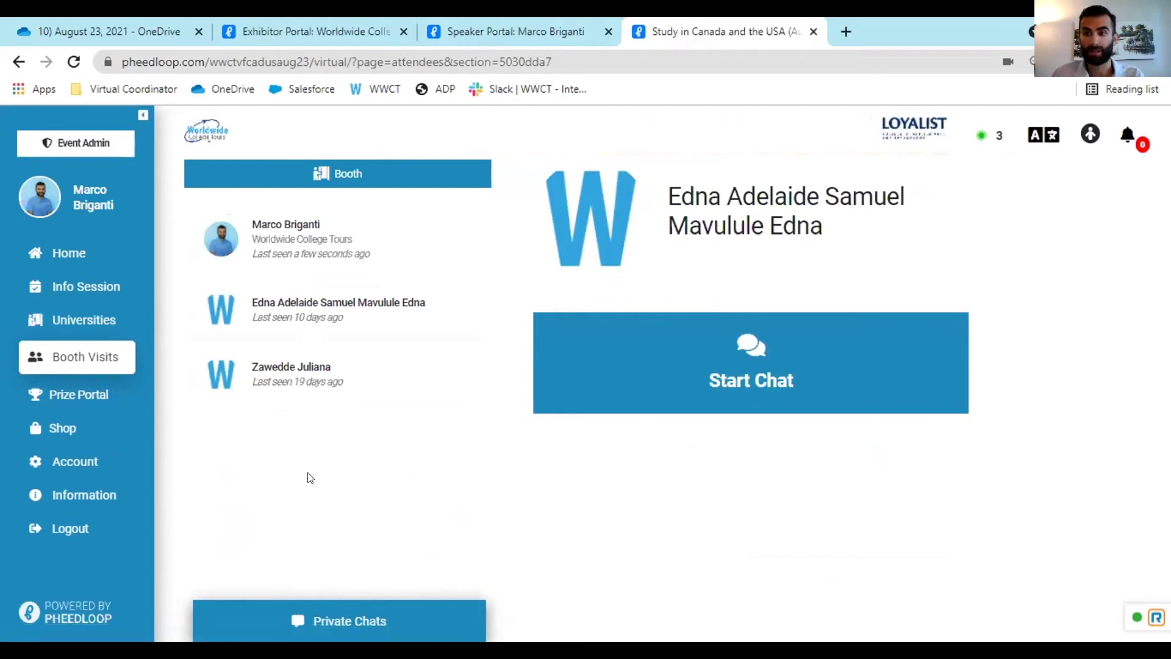
click(740, 395)
- Draft the private message 'Hi there, what are you looking to apply for?'
text(HEy)
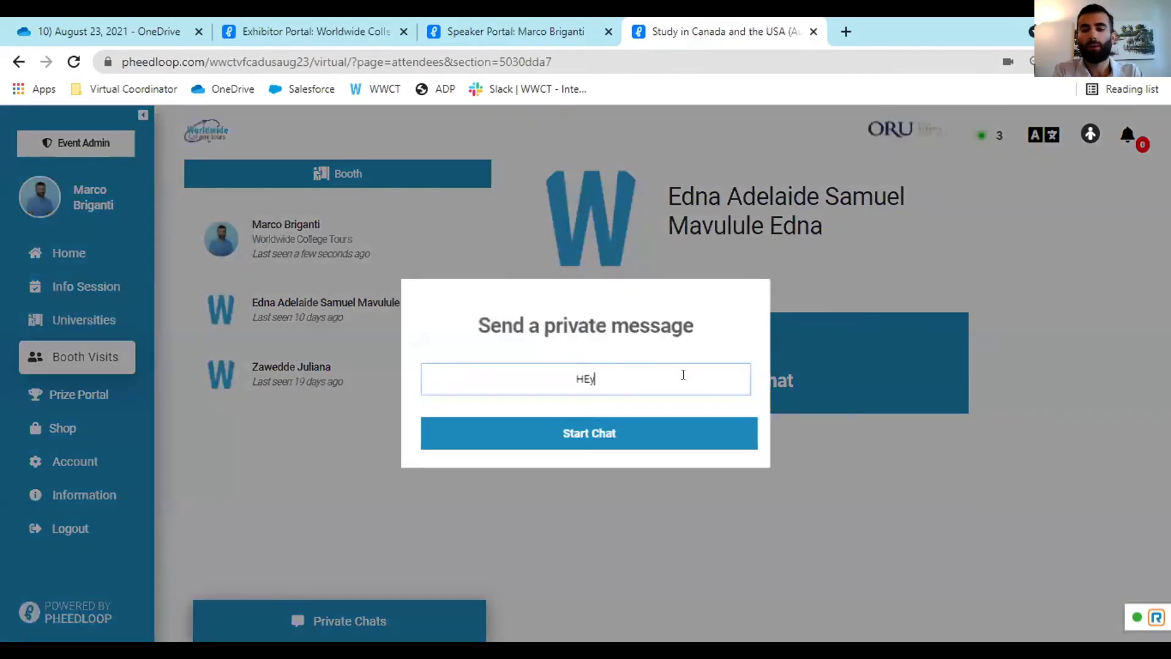
key(BackSpace)
key(BackSpace)
text(ey!)
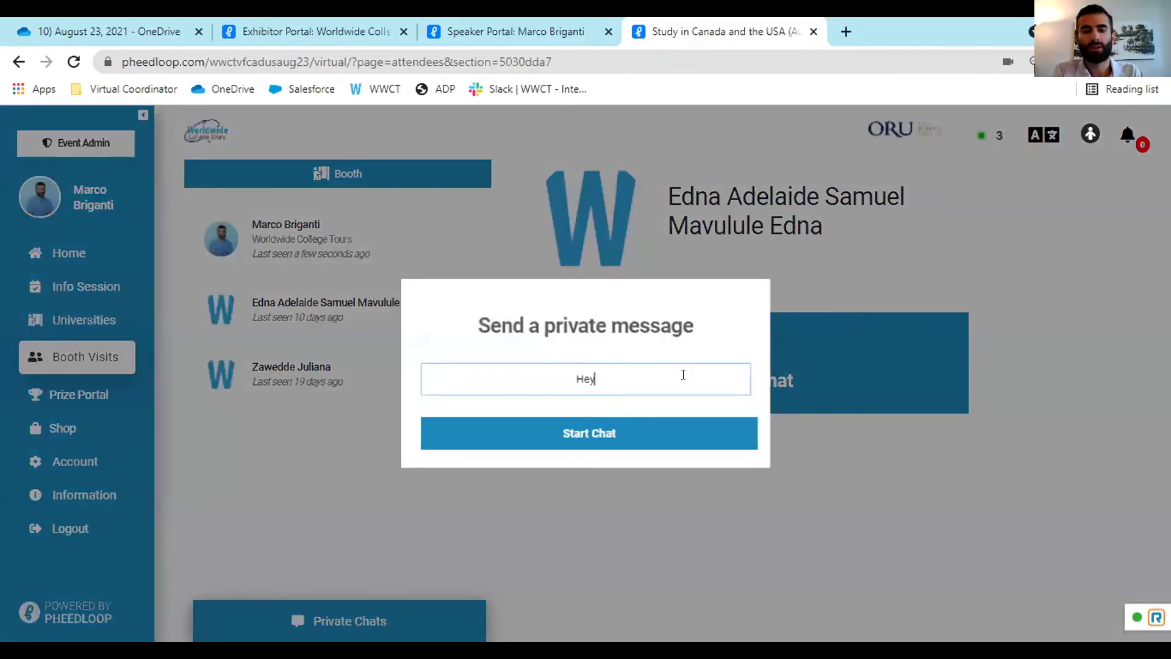
key(BackSpace)
key(BackSpace)
key(BackSpace)
text(i there)
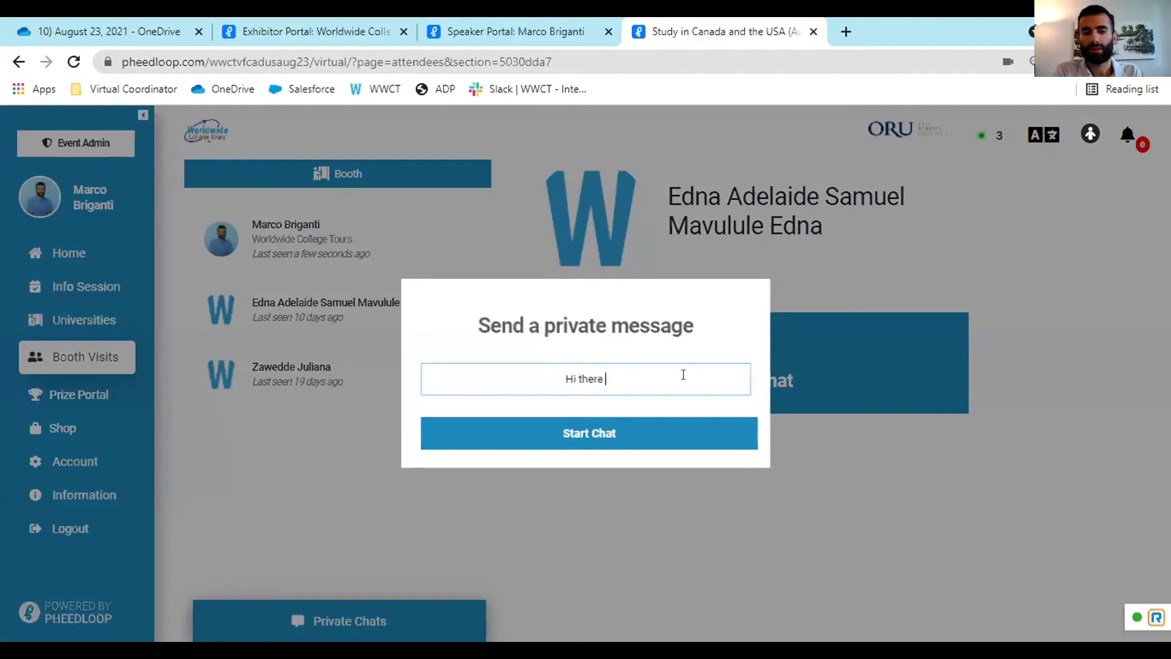
text(, I)
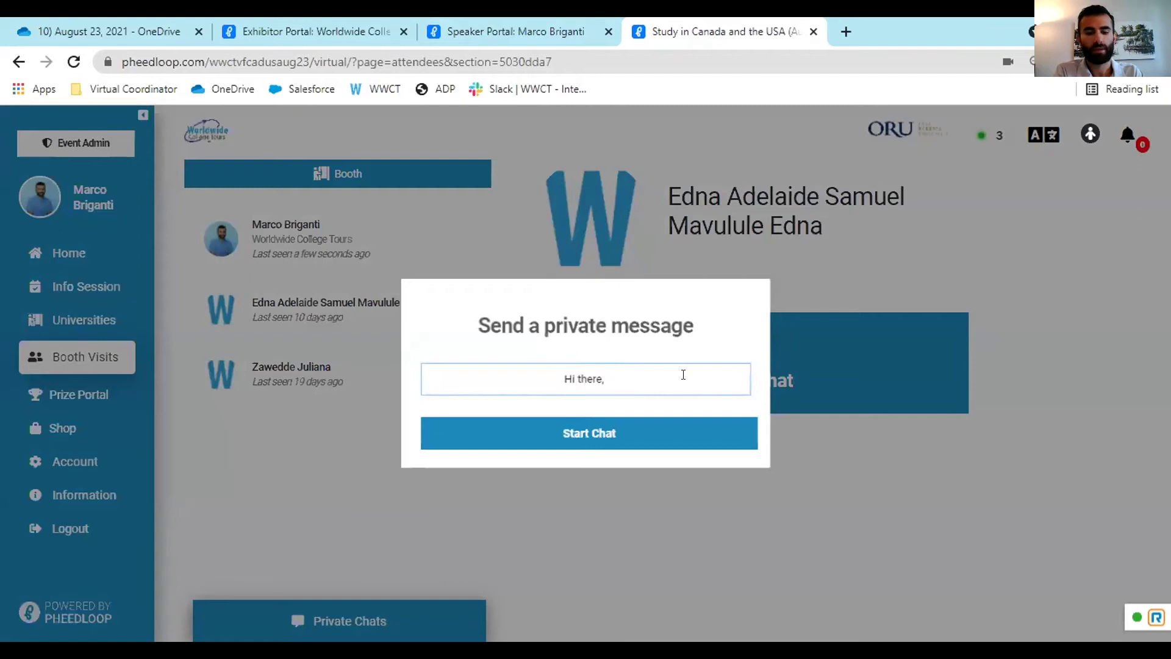
text(did)
key(BackSpace)
key(BackSpace)
text(wha)
key(BackSpace)
key(BackSpace)
key(BackSpace)
key(BackSpace)
text(, w)
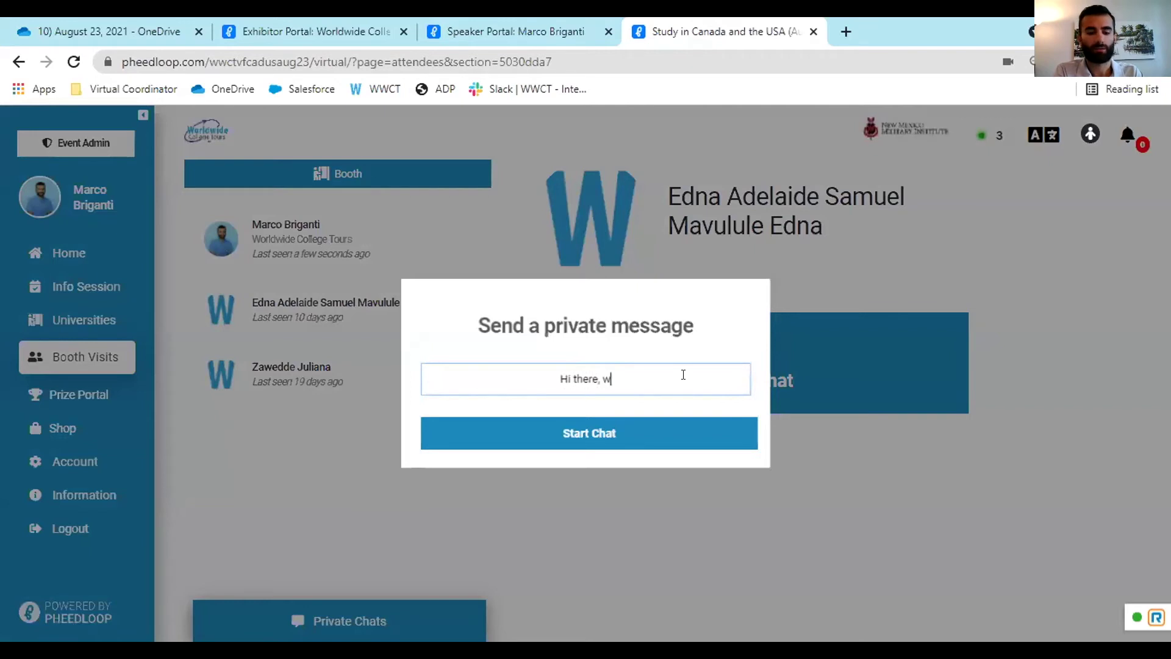
text(hat are you looking to )
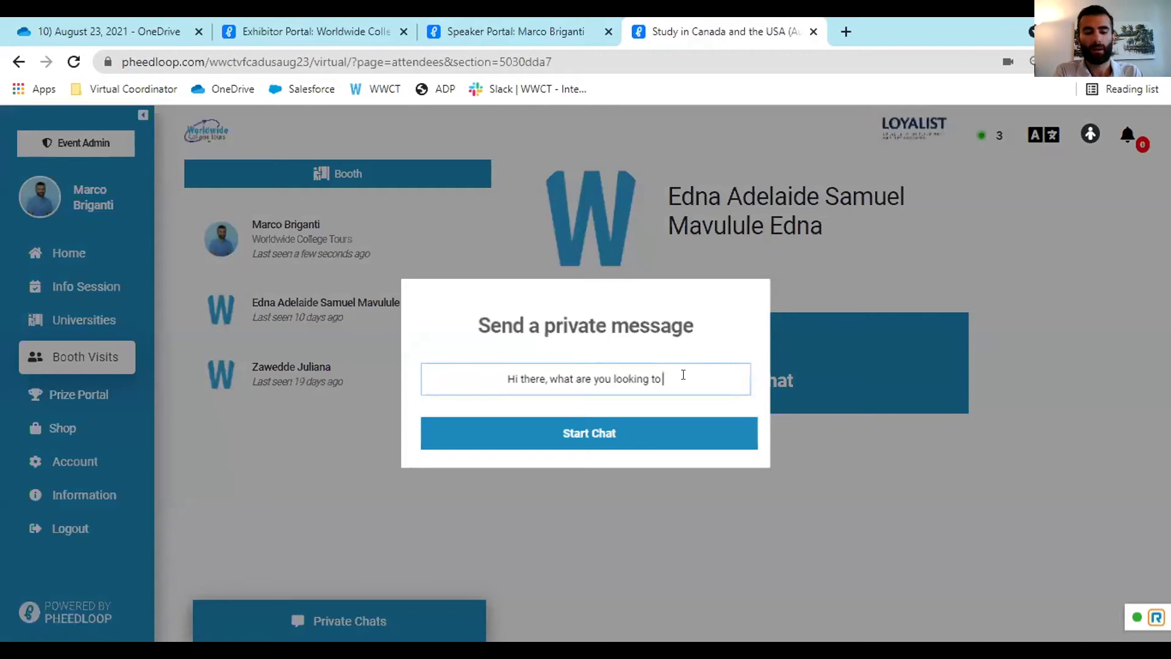
text(apply )
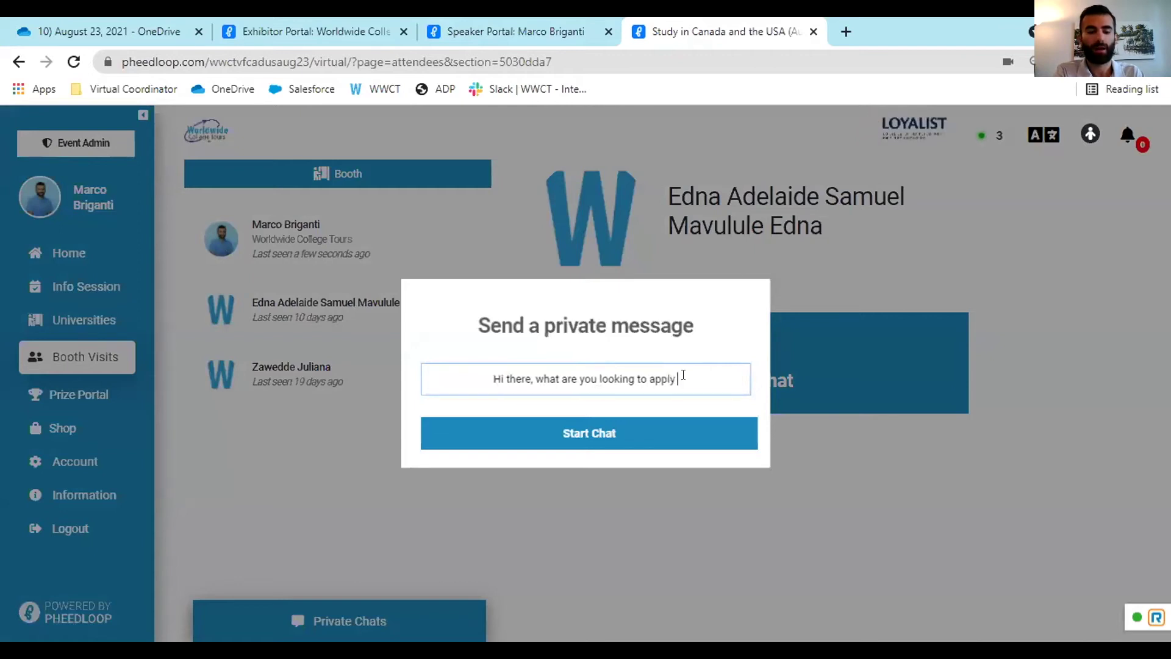
text(for?)
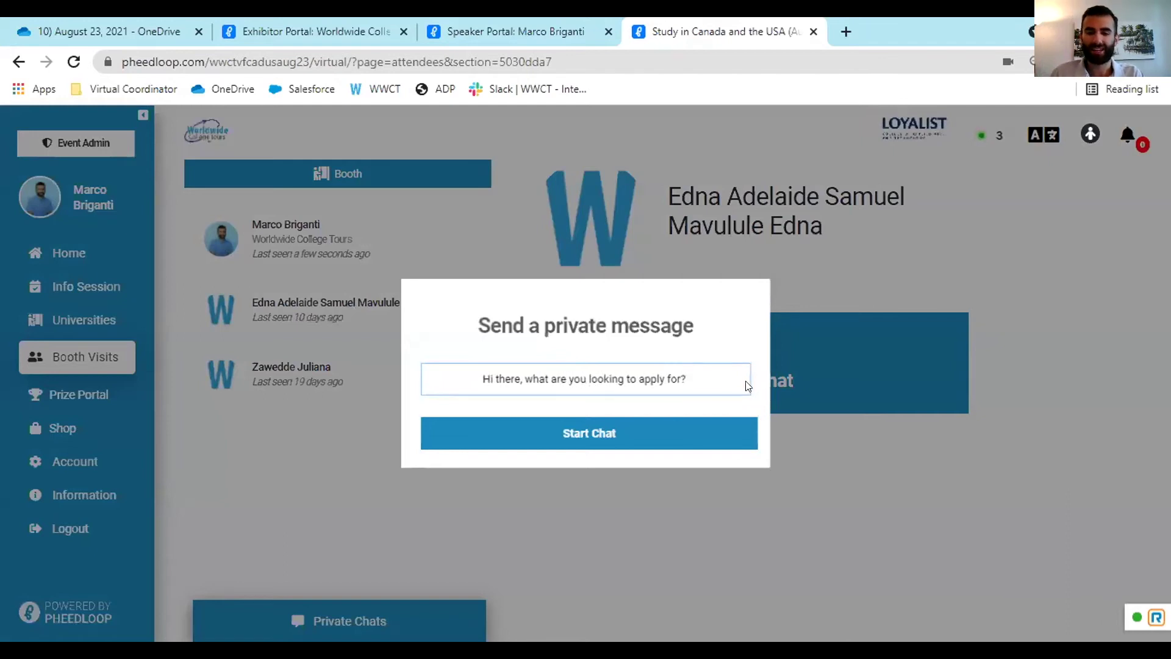
- Clear the draft, dismiss the alert, and open then collapse the Private Chats list
key(ctrl+a)
key(Return)
click(990, 461)
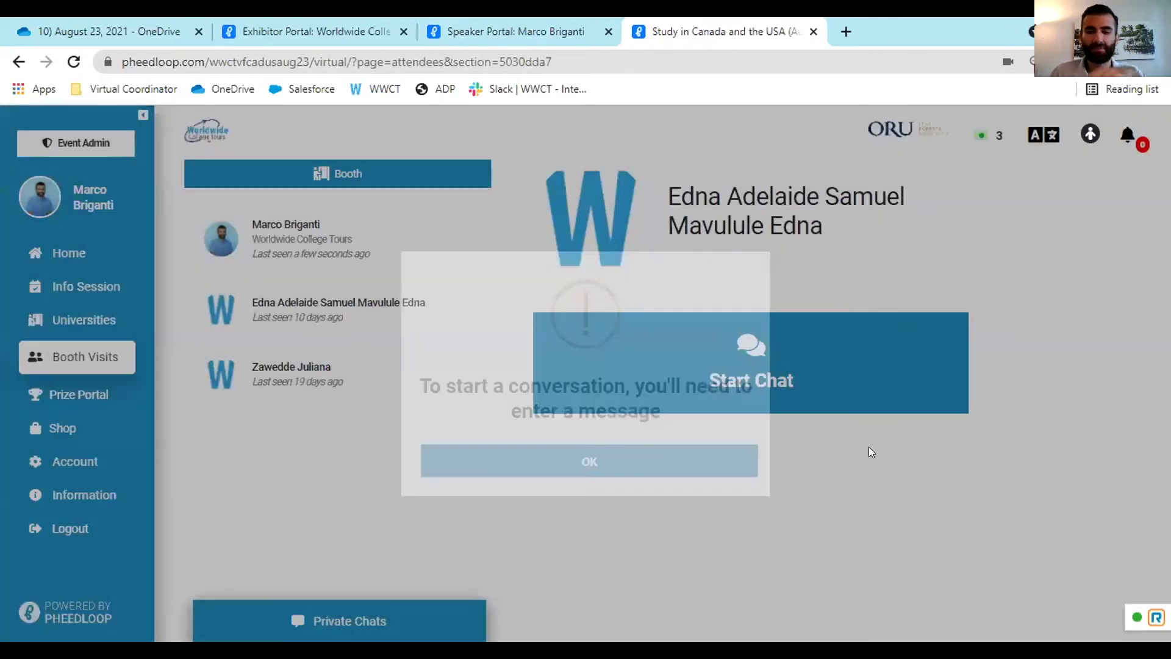
click(285, 612)
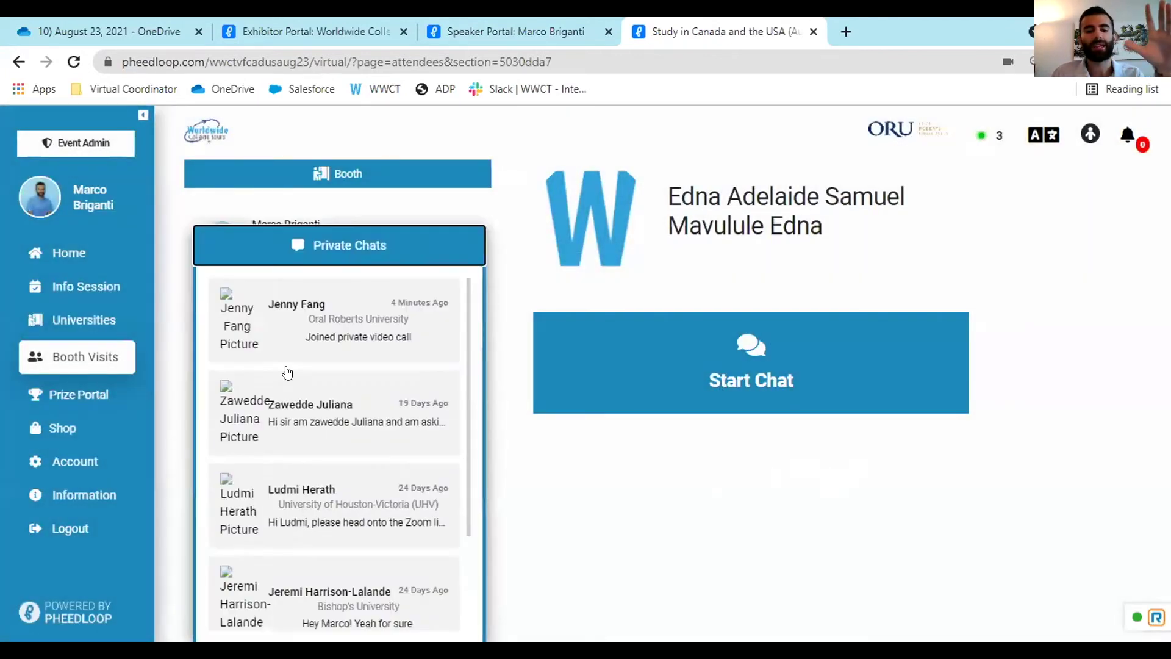
click(315, 255)
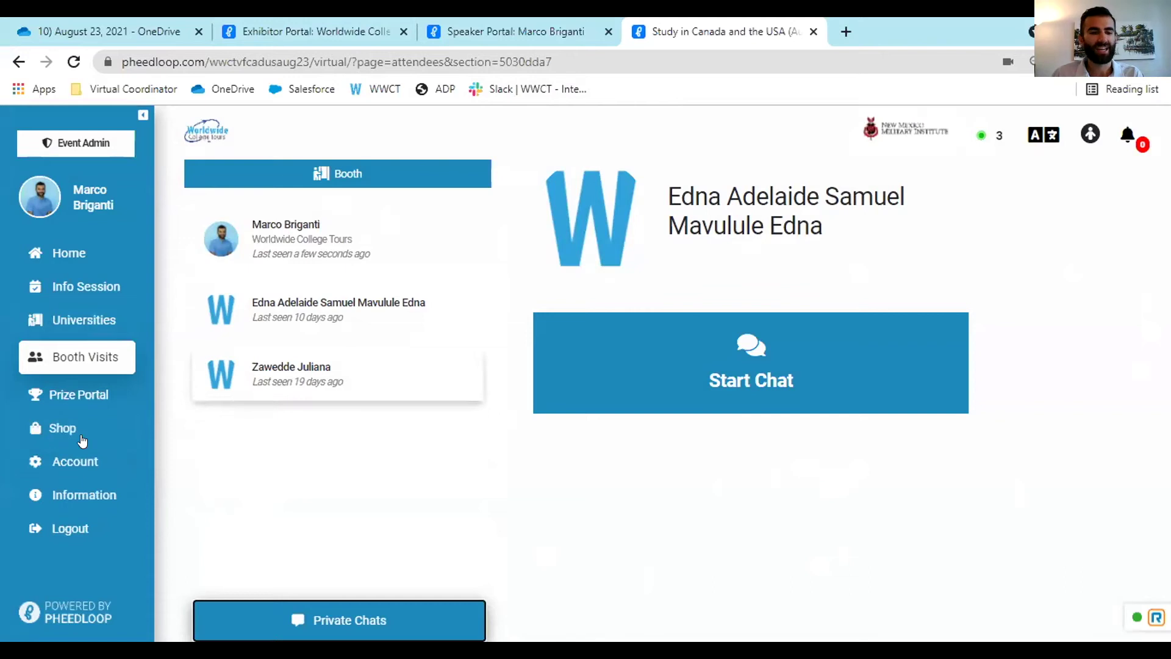
- In account settings, replace the end of the About Me sentence with 'here!'
click(92, 454)
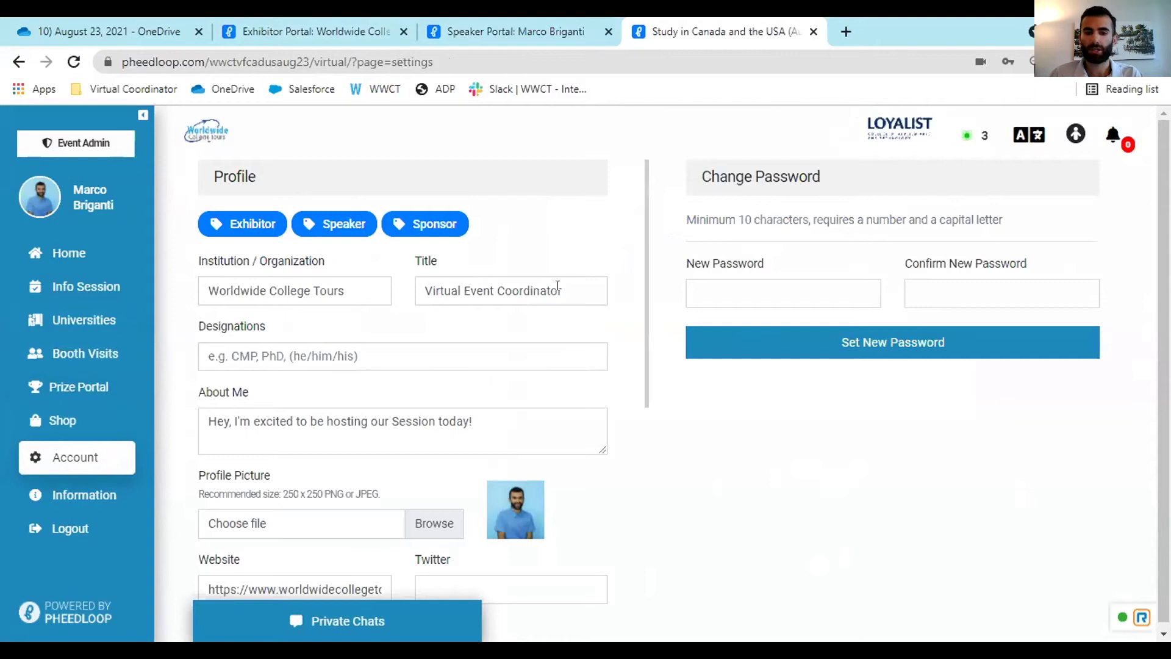
scroll(378, 366, down, 1)
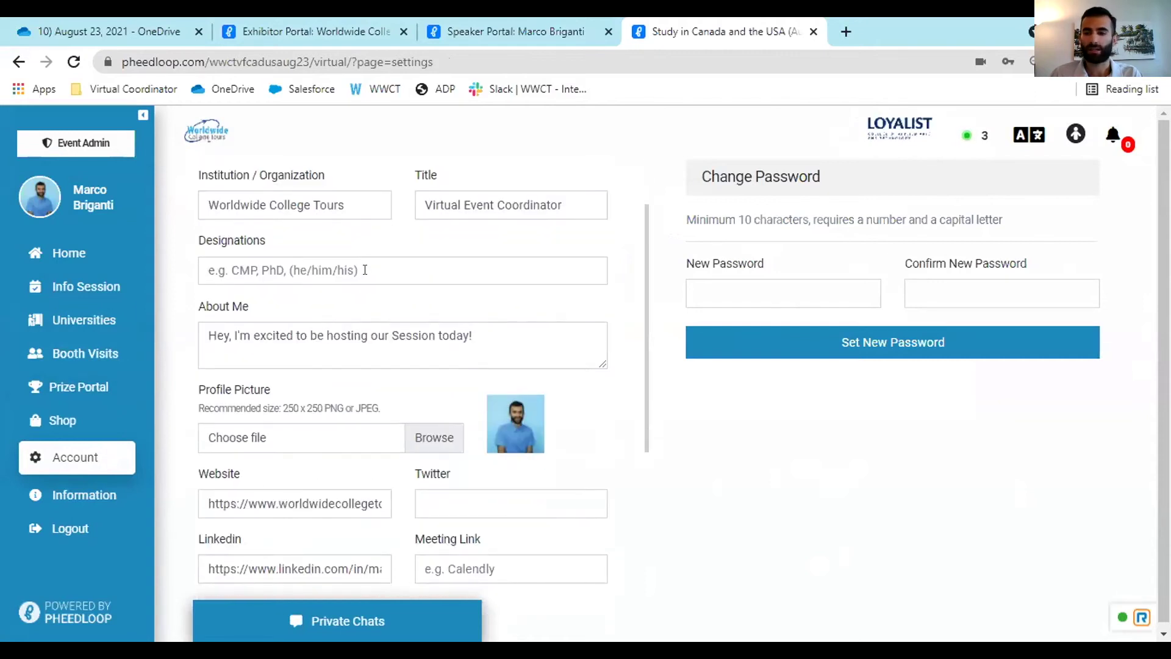
scroll(462, 342, down, 1)
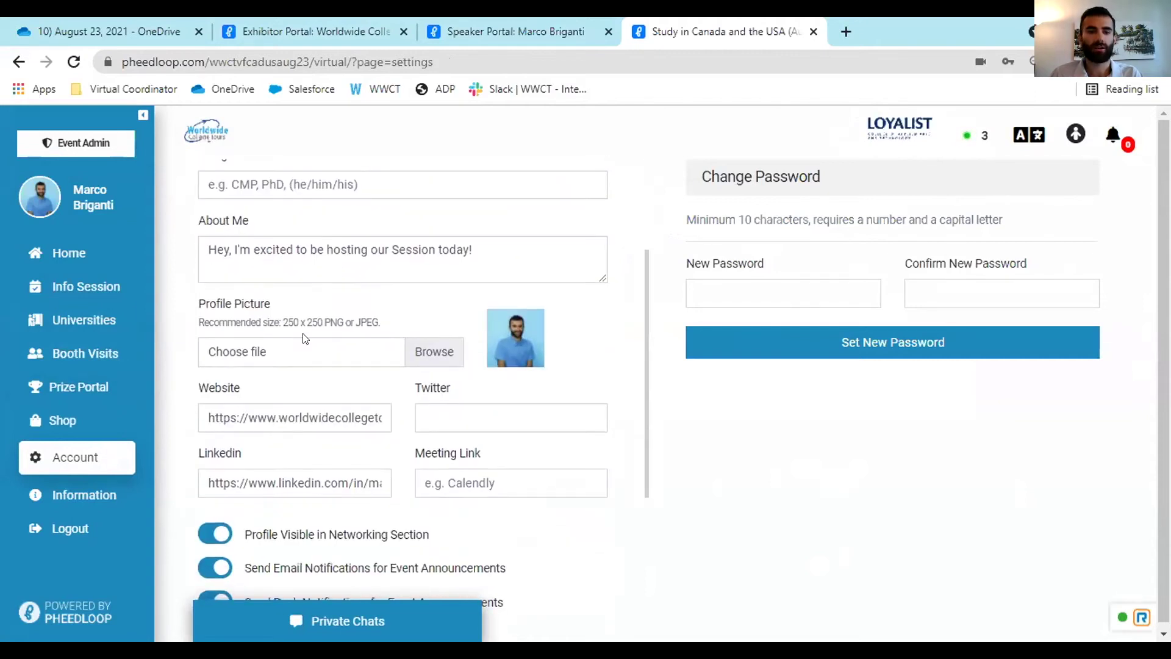
double_click(421, 249)
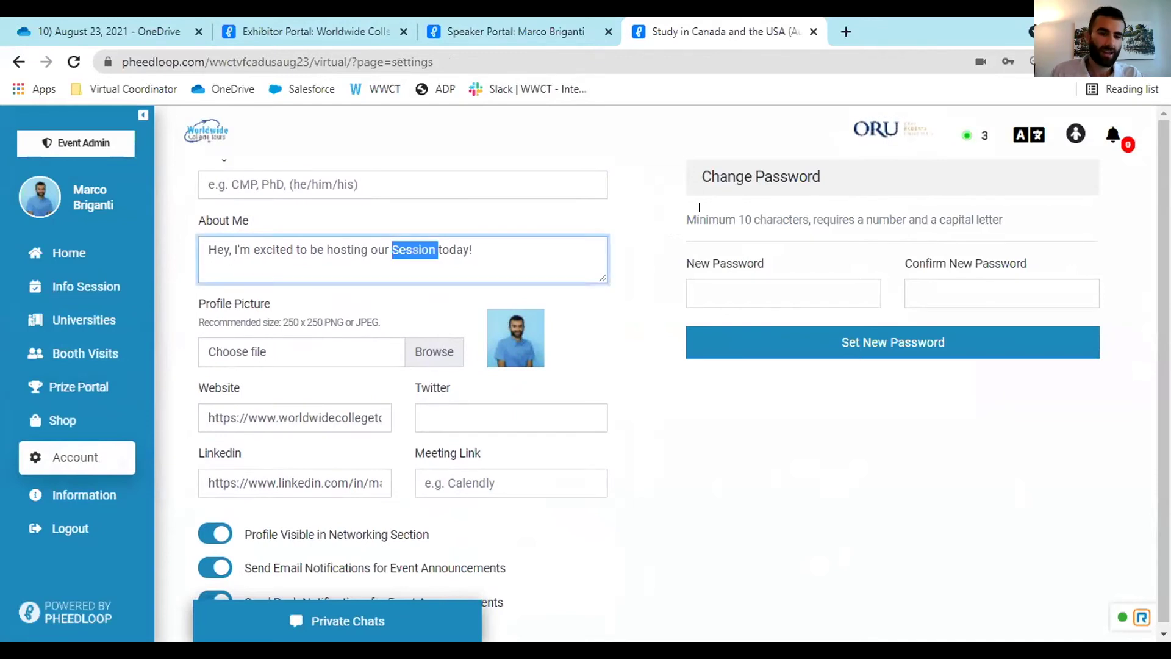
drag(474, 249, 327, 249)
text(he)
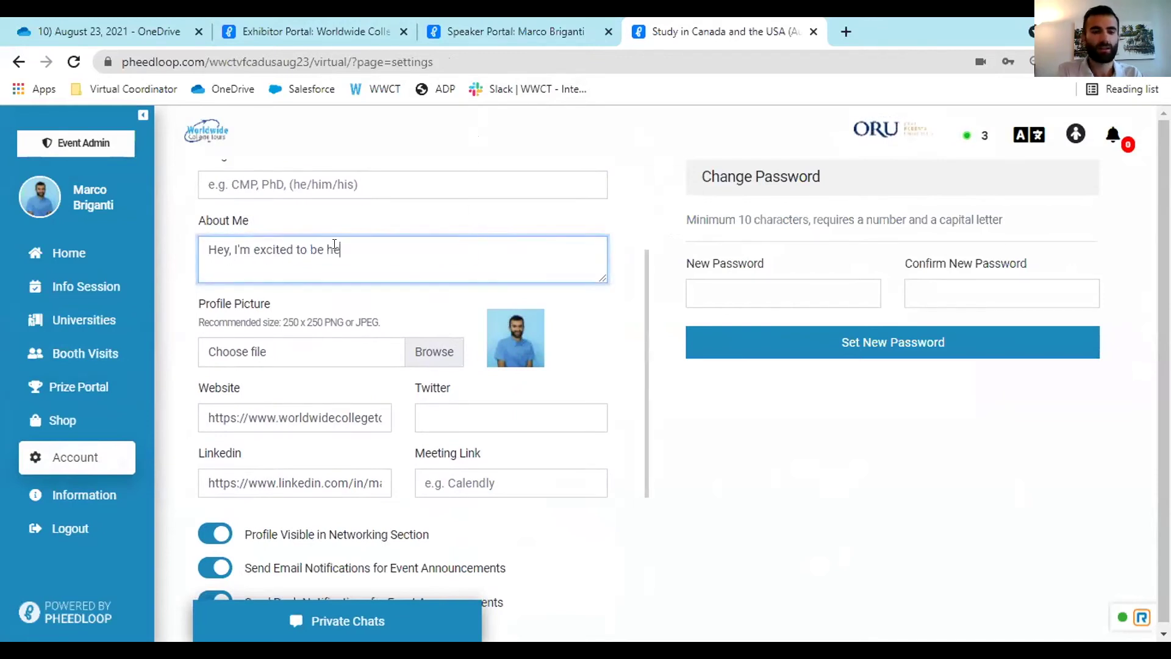
text(re!)
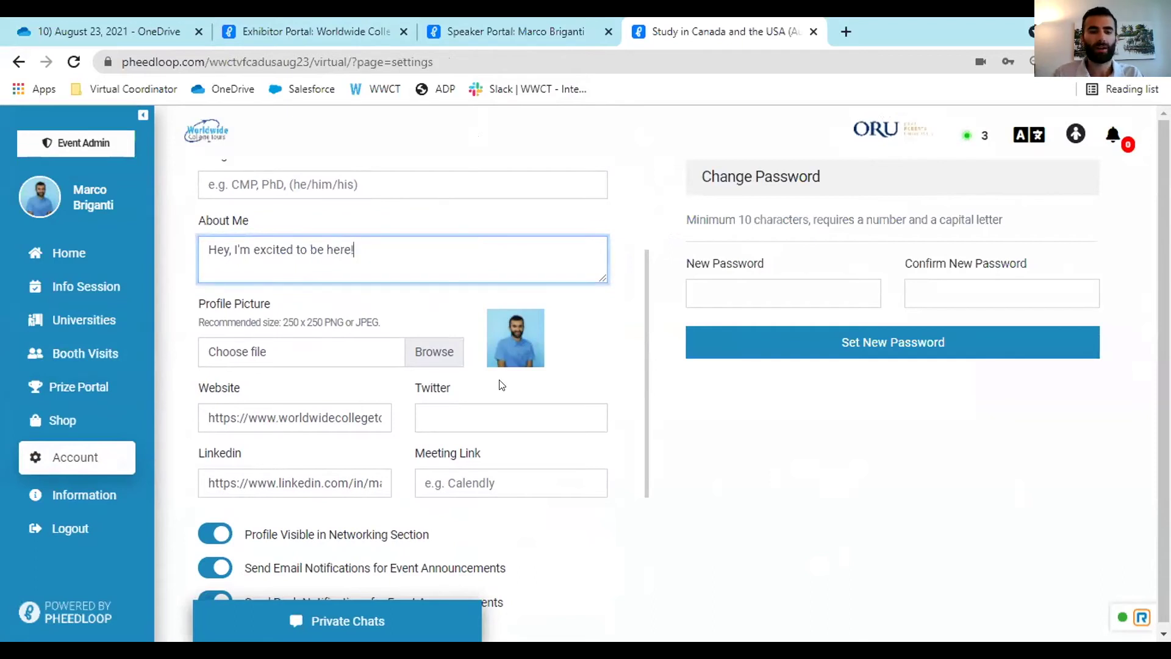
- Keep the schedule timezone at EDT and save the profile and notification settings
scroll(499, 387, down, 1)
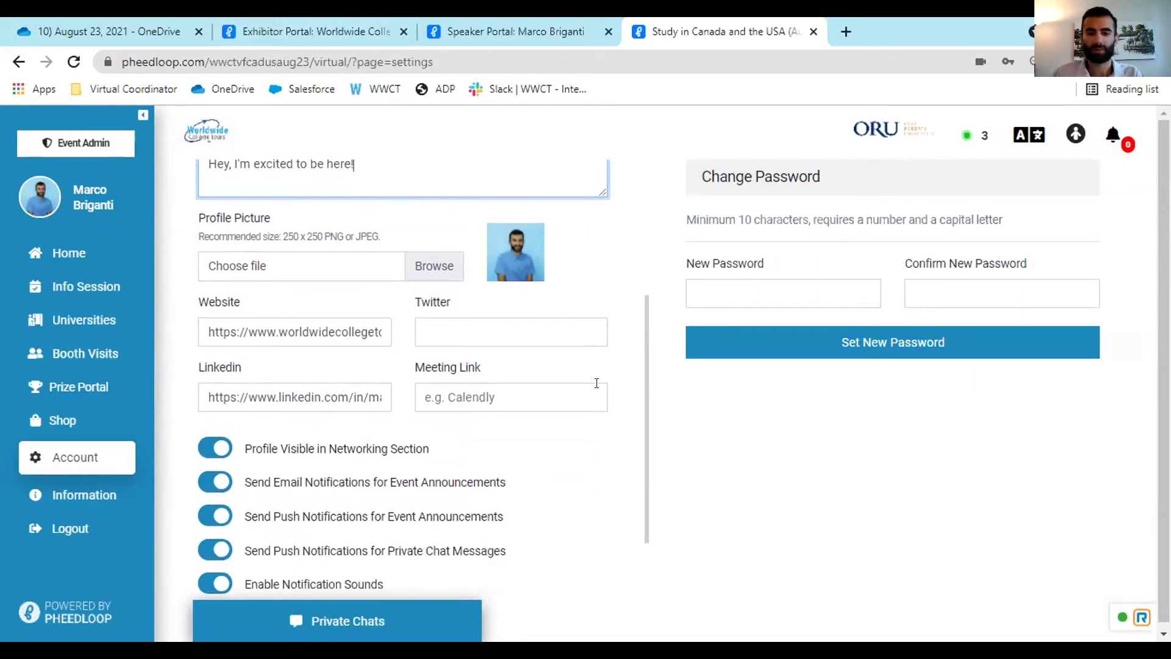
scroll(518, 392, down, 2)
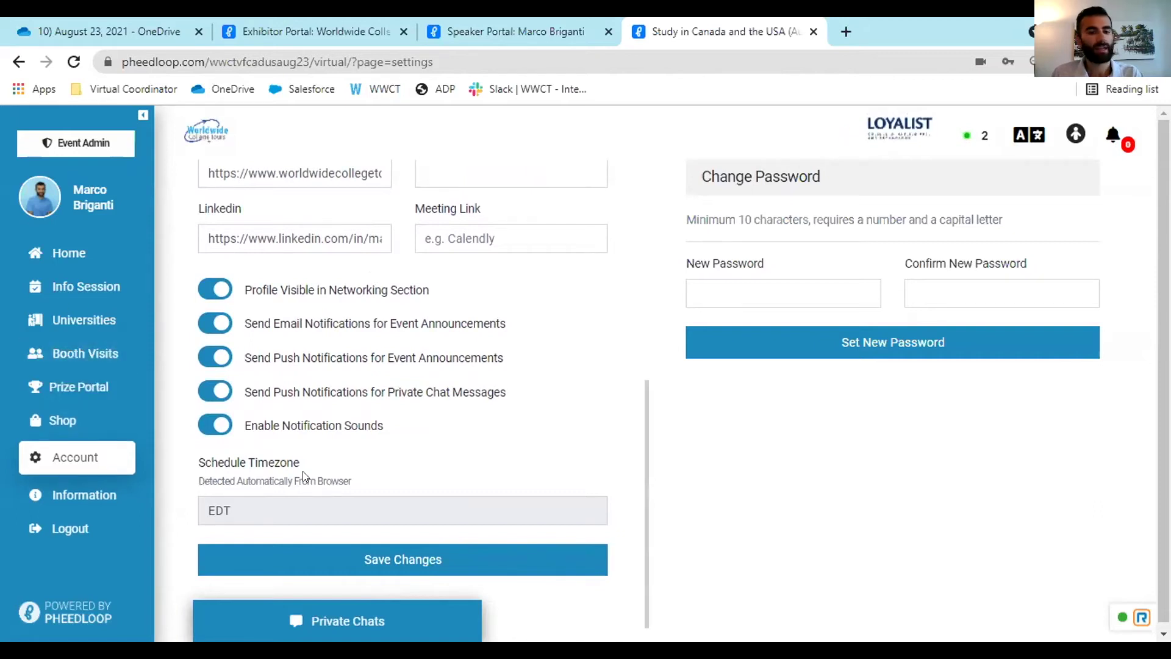
triple_click(250, 466)
click(245, 506)
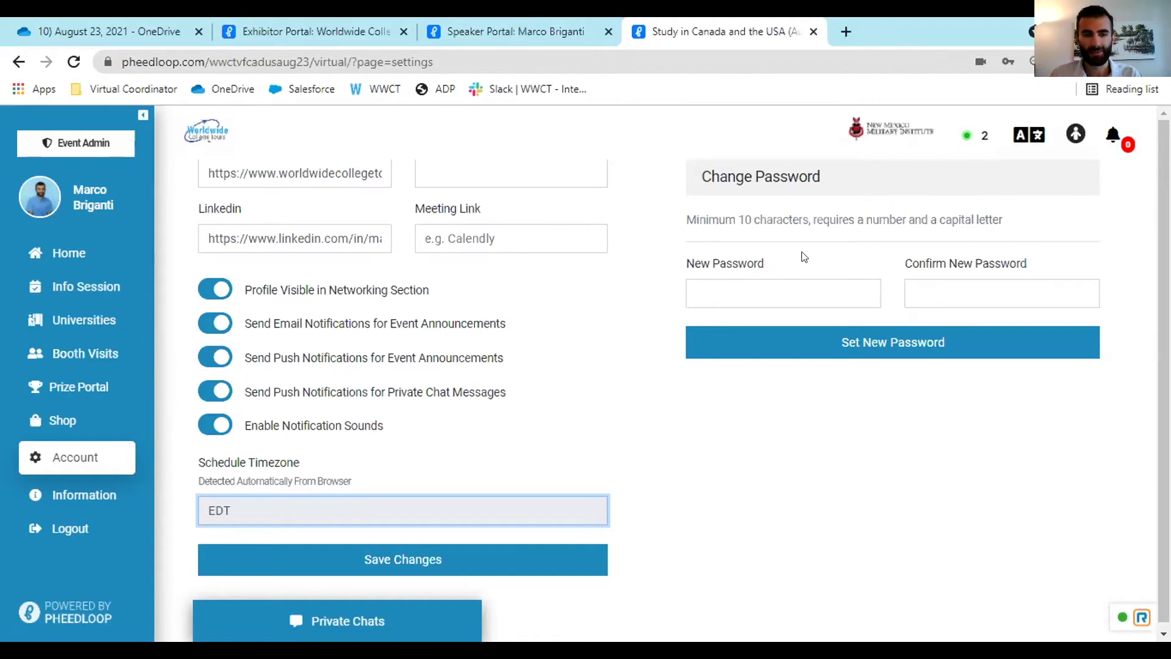
click(187, 118)
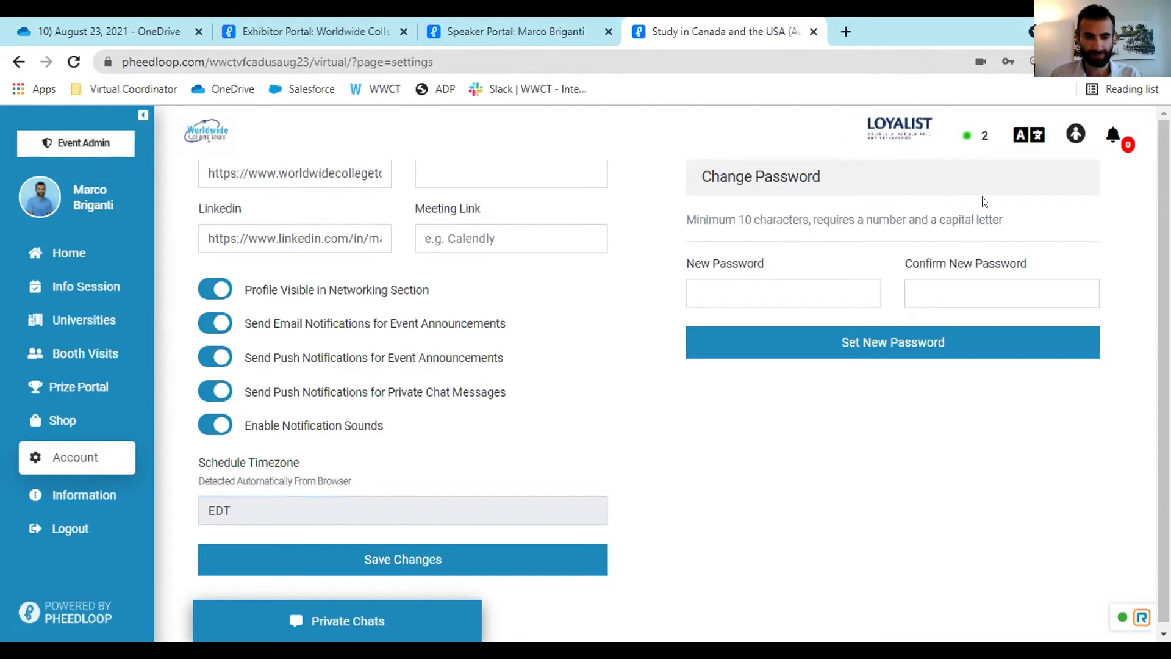
click(368, 558)
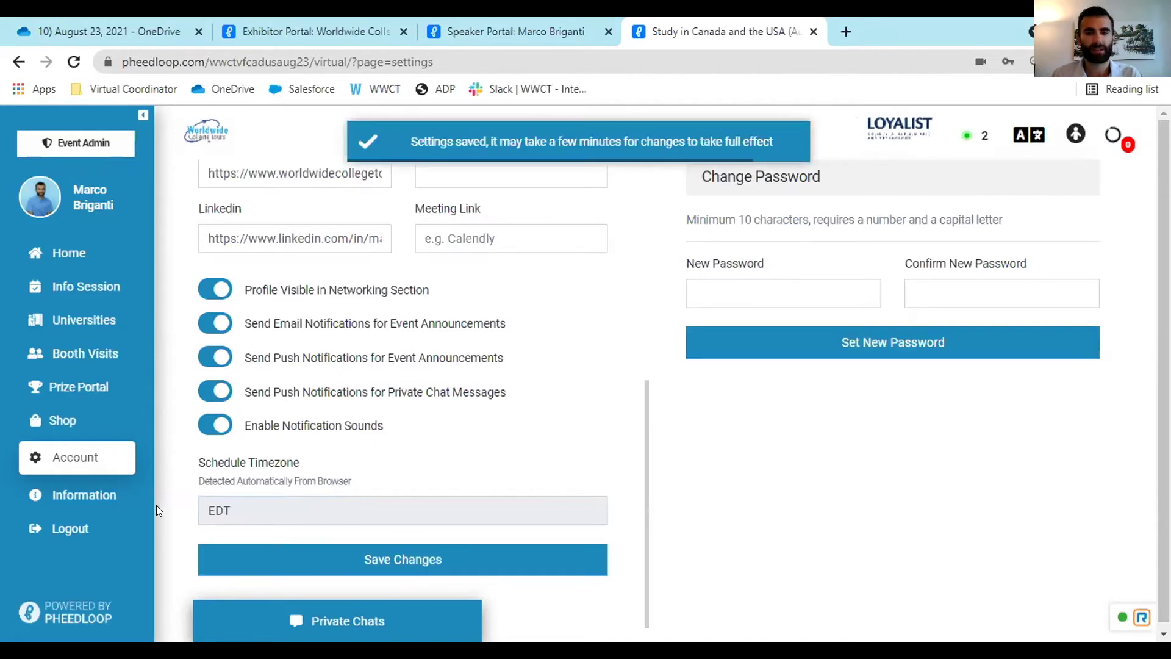
click(79, 501)
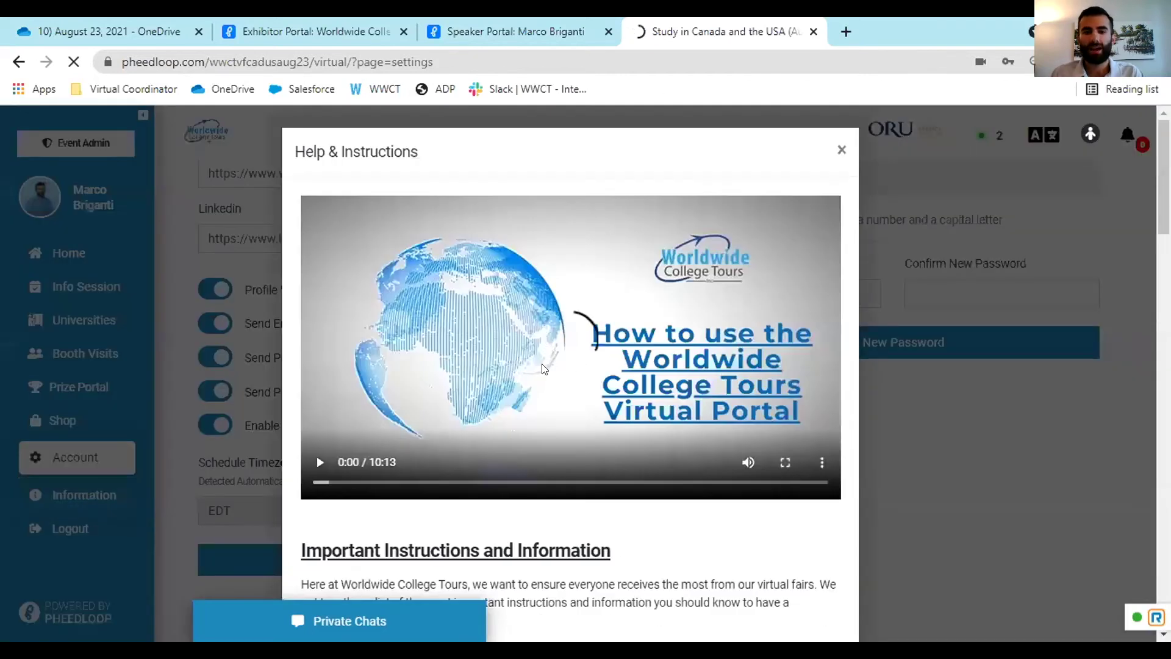
scroll(651, 383, down, 1)
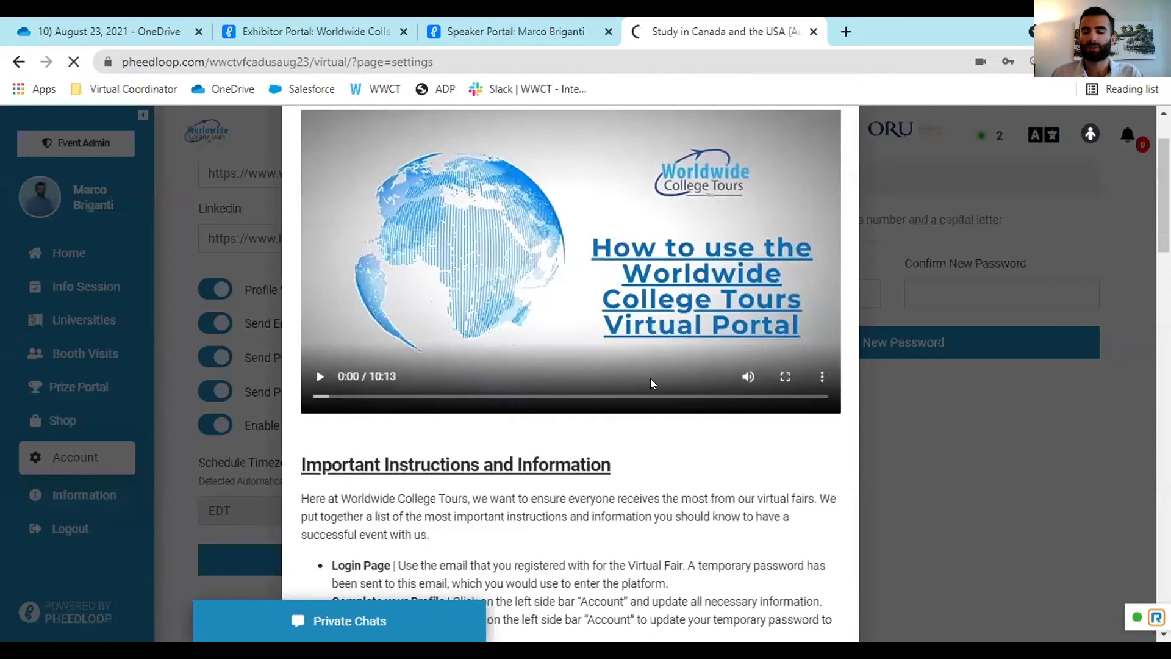
scroll(651, 383, up, 1)
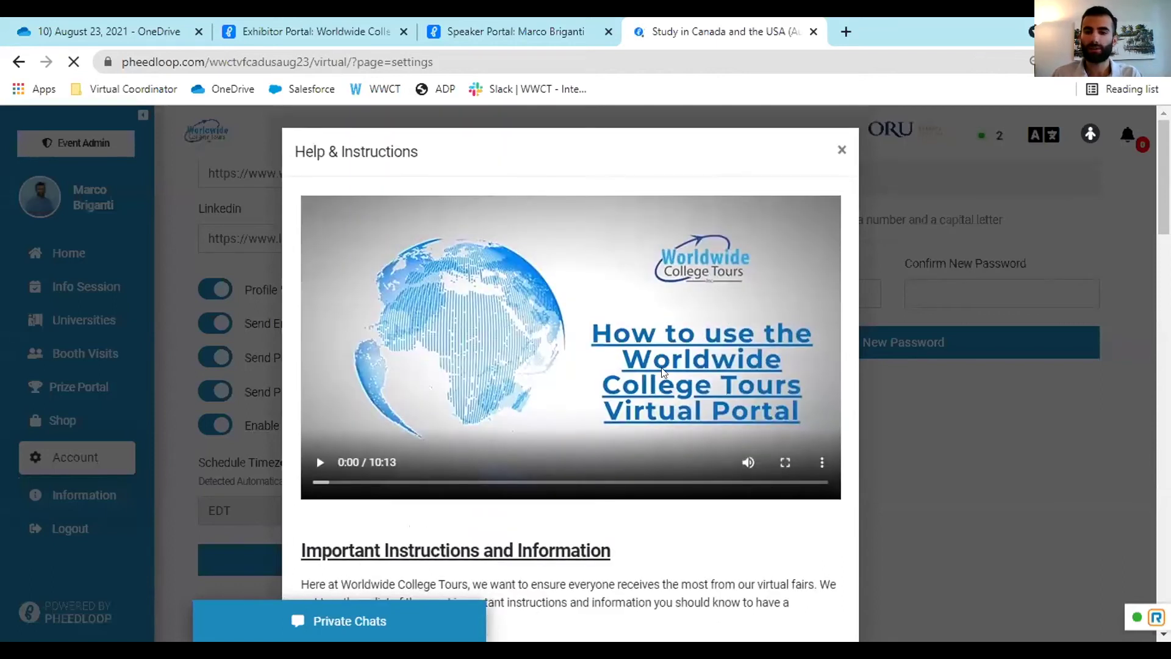
click(526, 20)
click(679, 21)
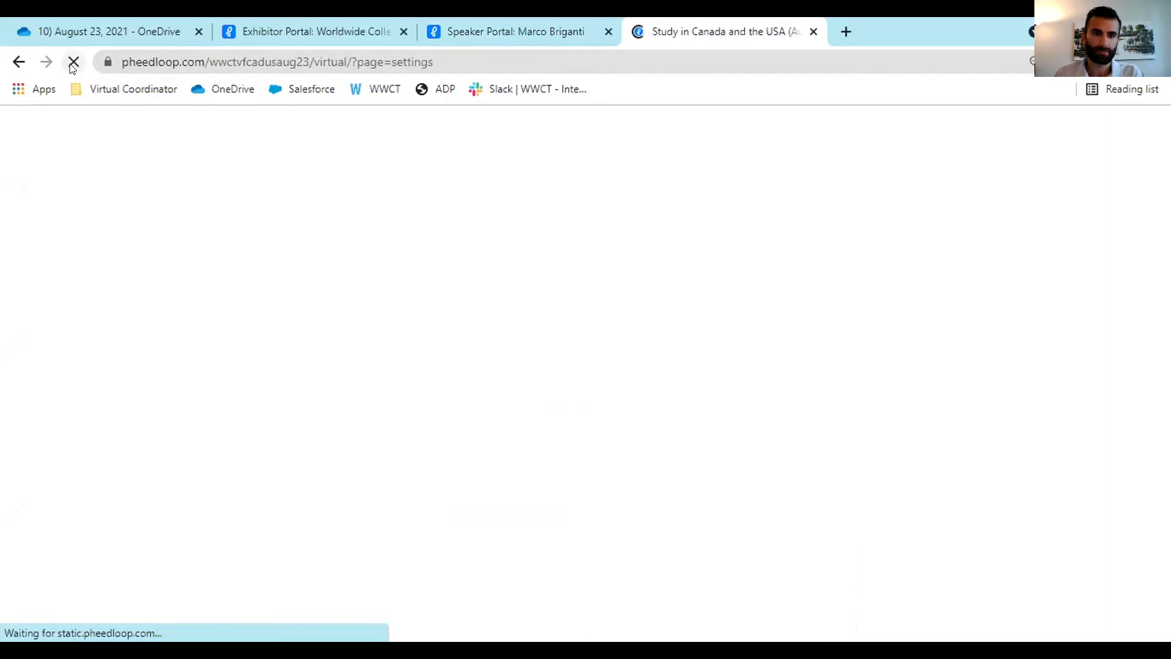
click(303, 64)
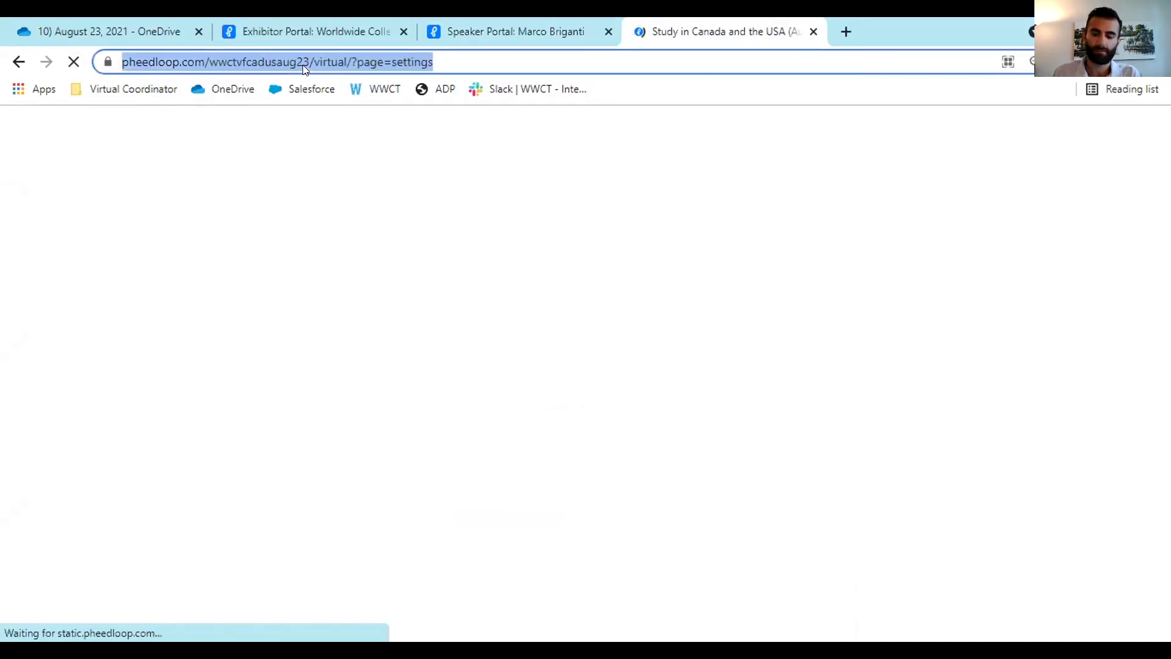
key(Return)
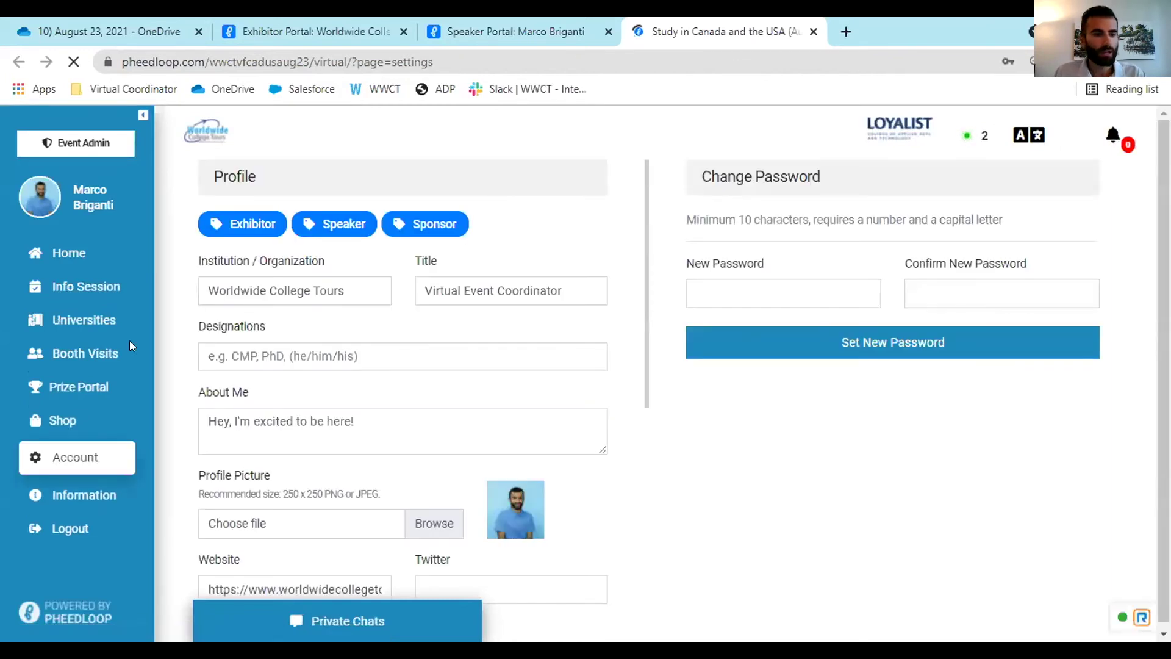
- Open the Info Session schedule and select 'Is your destiny worth it?'
click(76, 299)
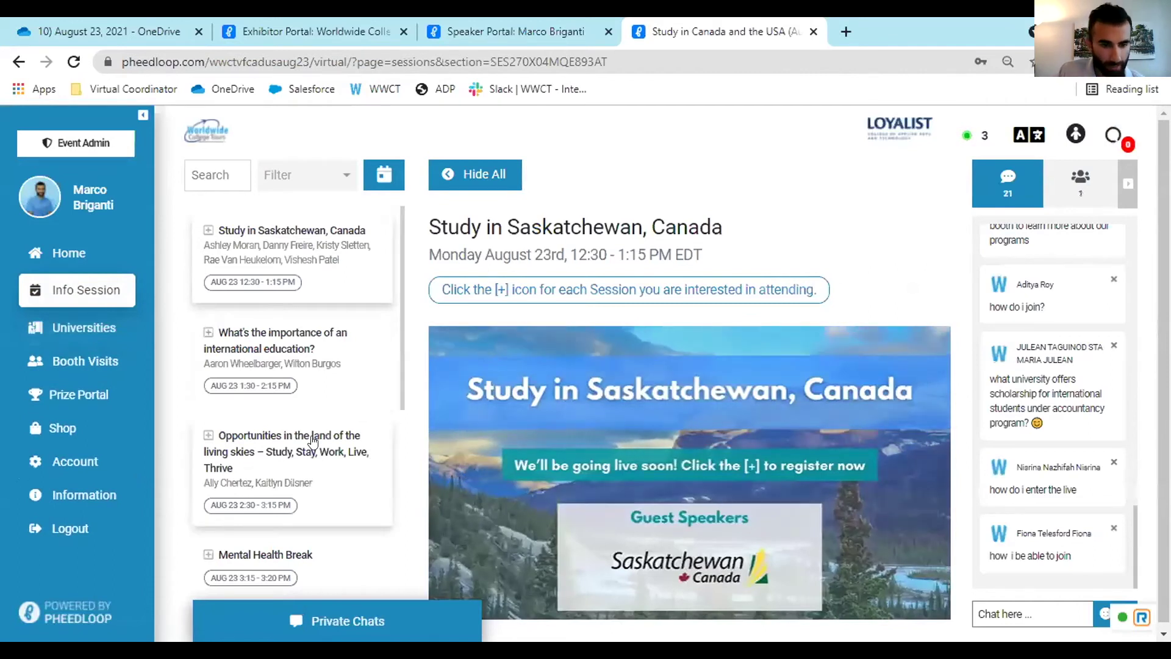
scroll(310, 439, down, 2)
scroll(313, 441, down, 2)
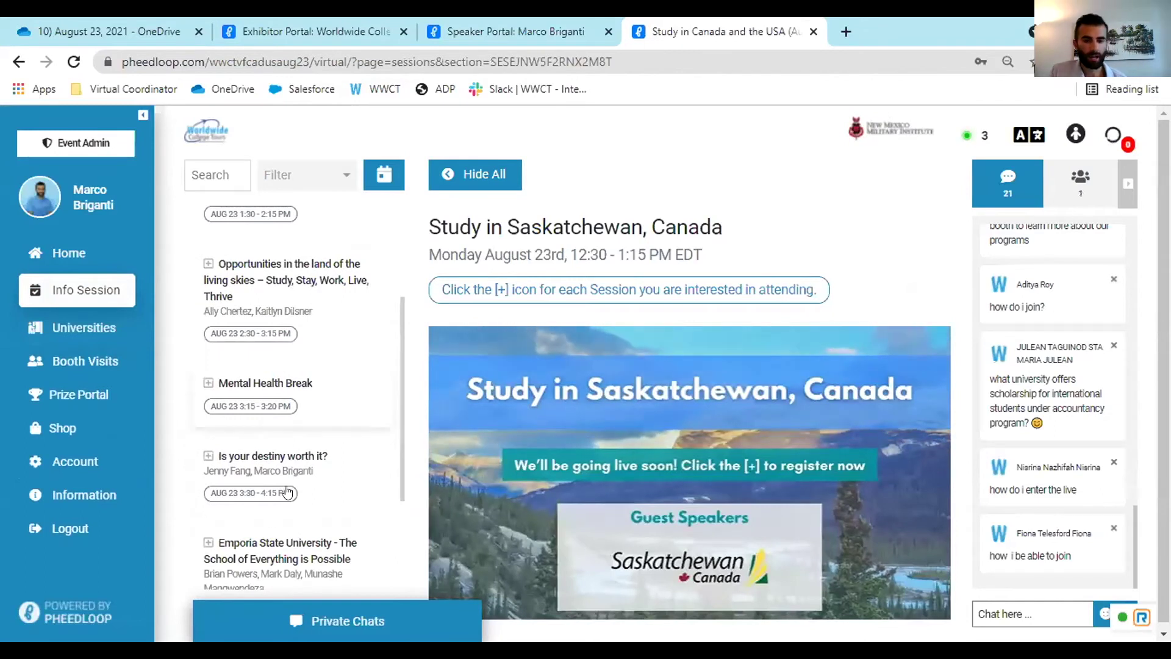
click(281, 470)
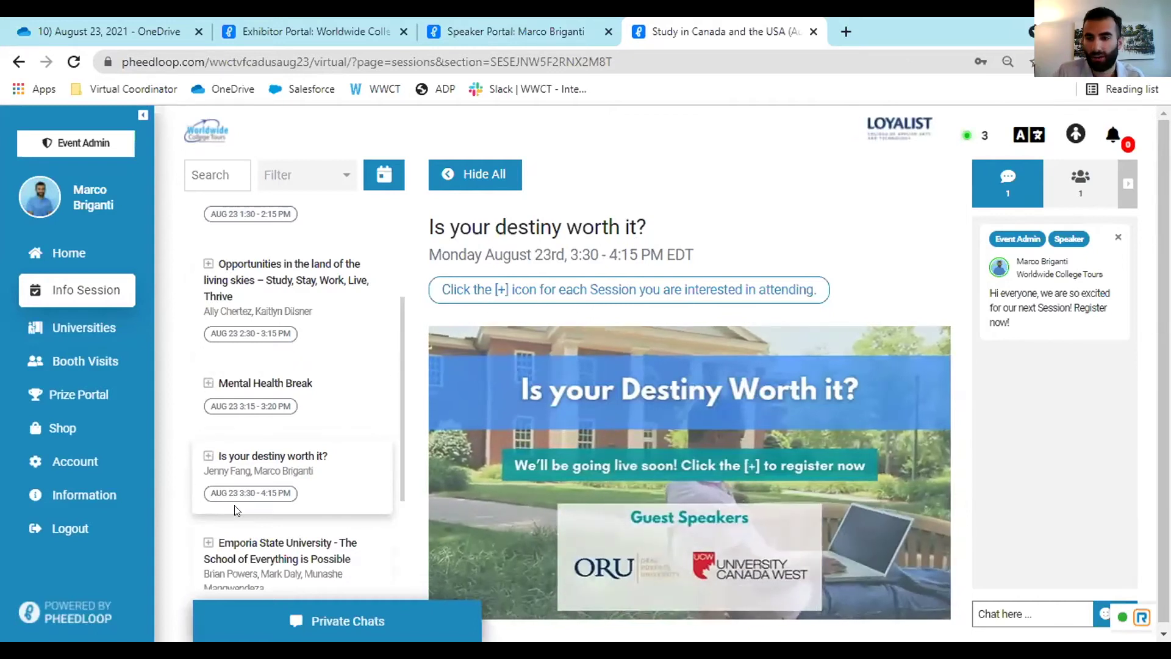
- Scroll through the session's speakers and description
scroll(237, 510, down, 2)
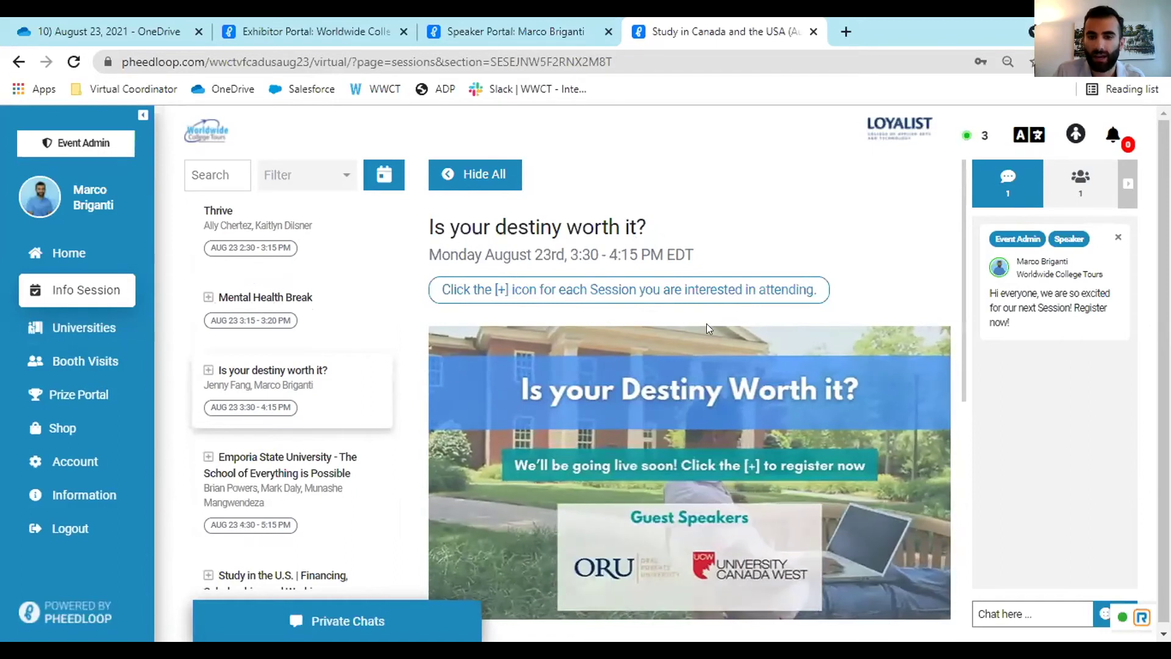
scroll(732, 329, down, 1)
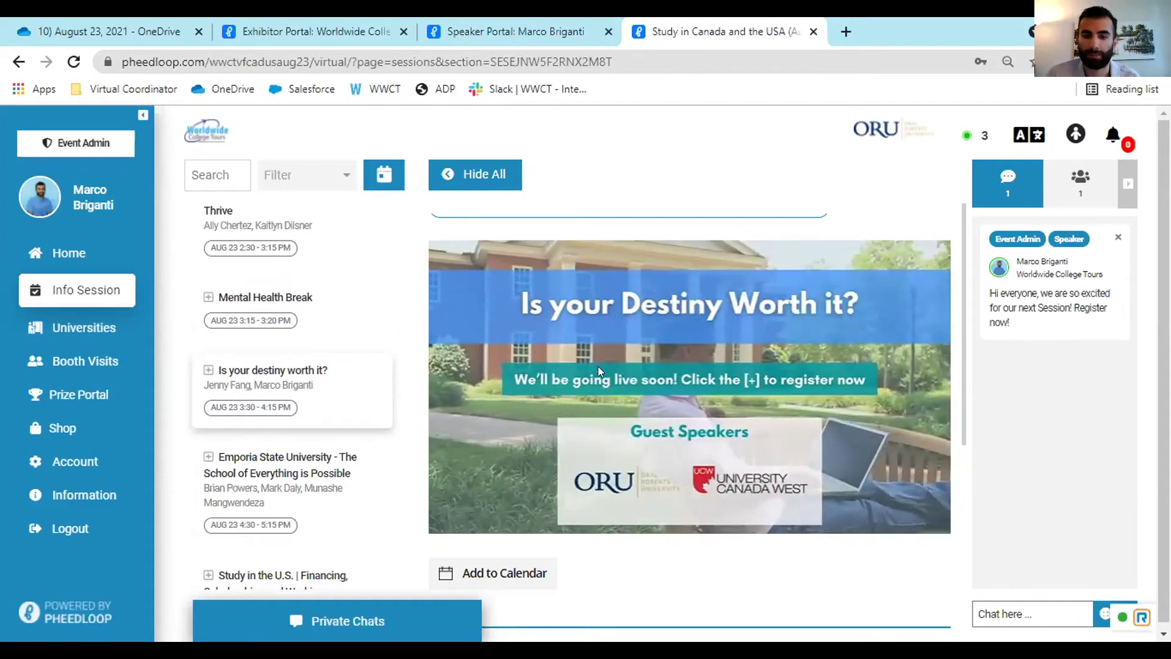
scroll(597, 366, down, 3)
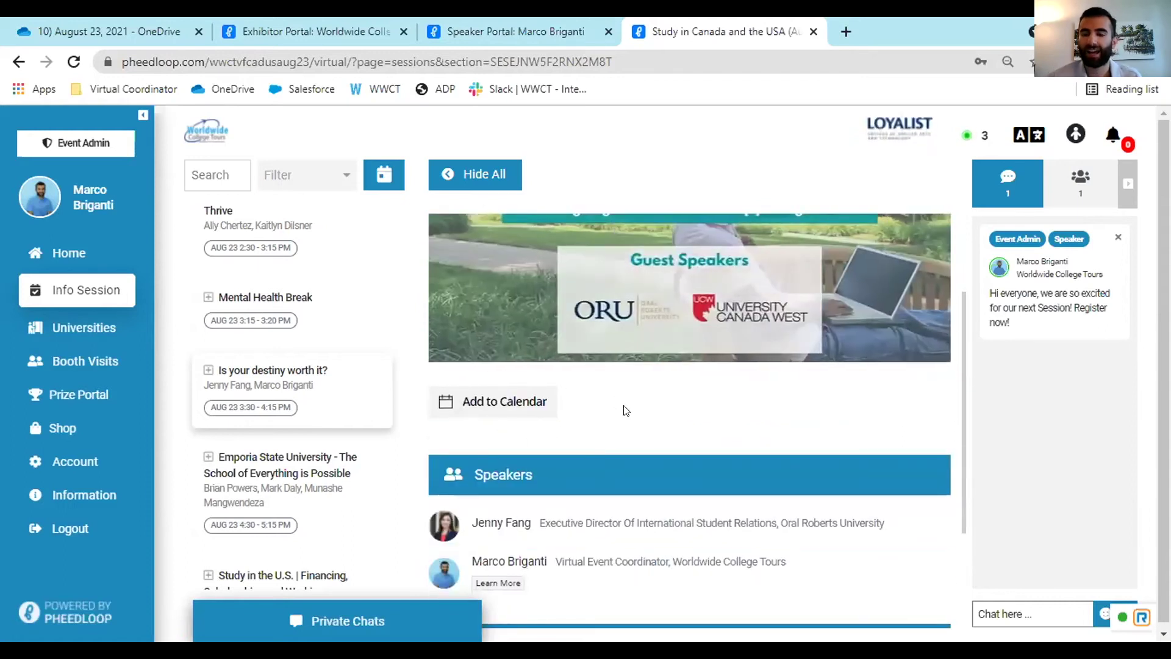
scroll(638, 400, down, 1)
scroll(641, 397, down, 1)
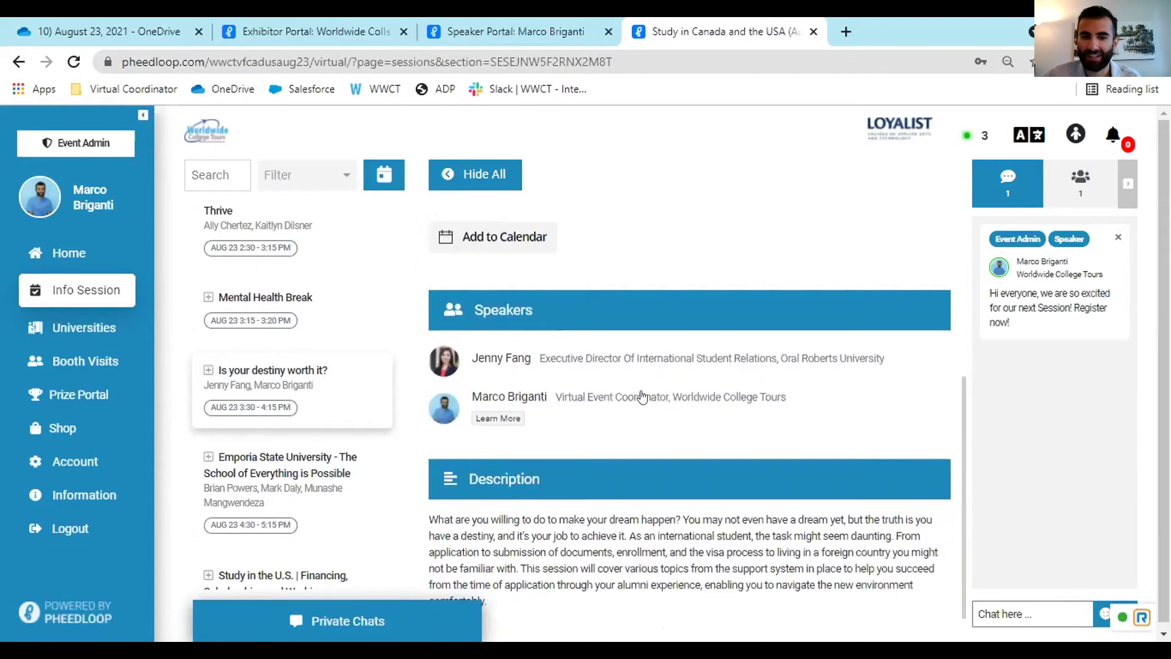
scroll(740, 469, down, 1)
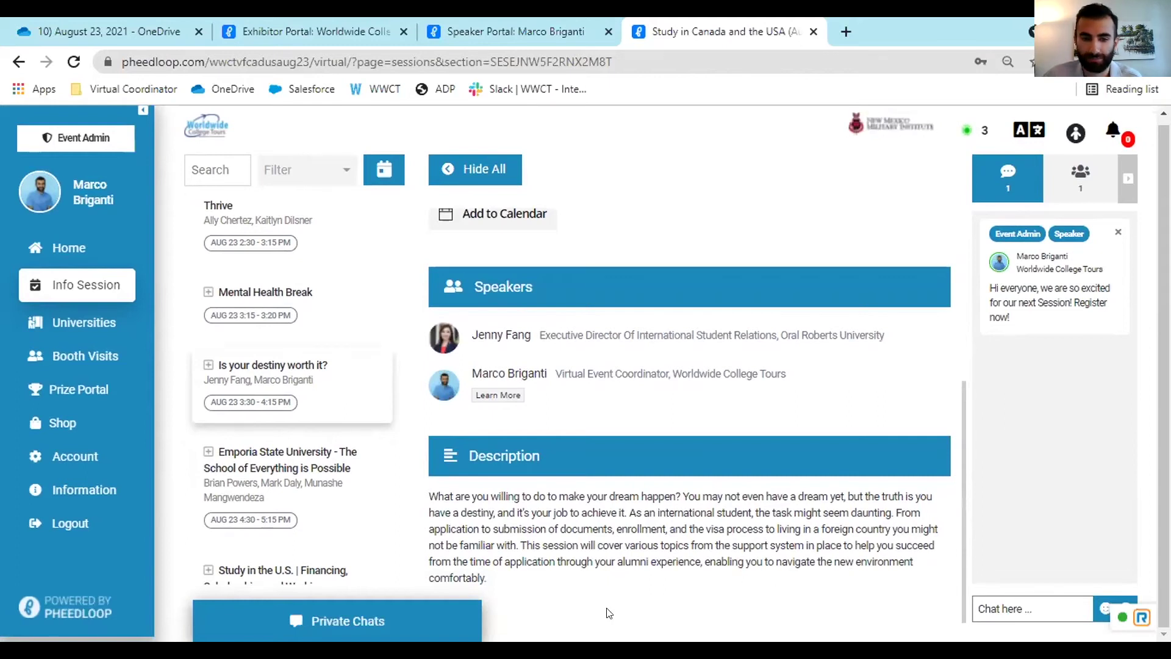
scroll(719, 408, up, 8)
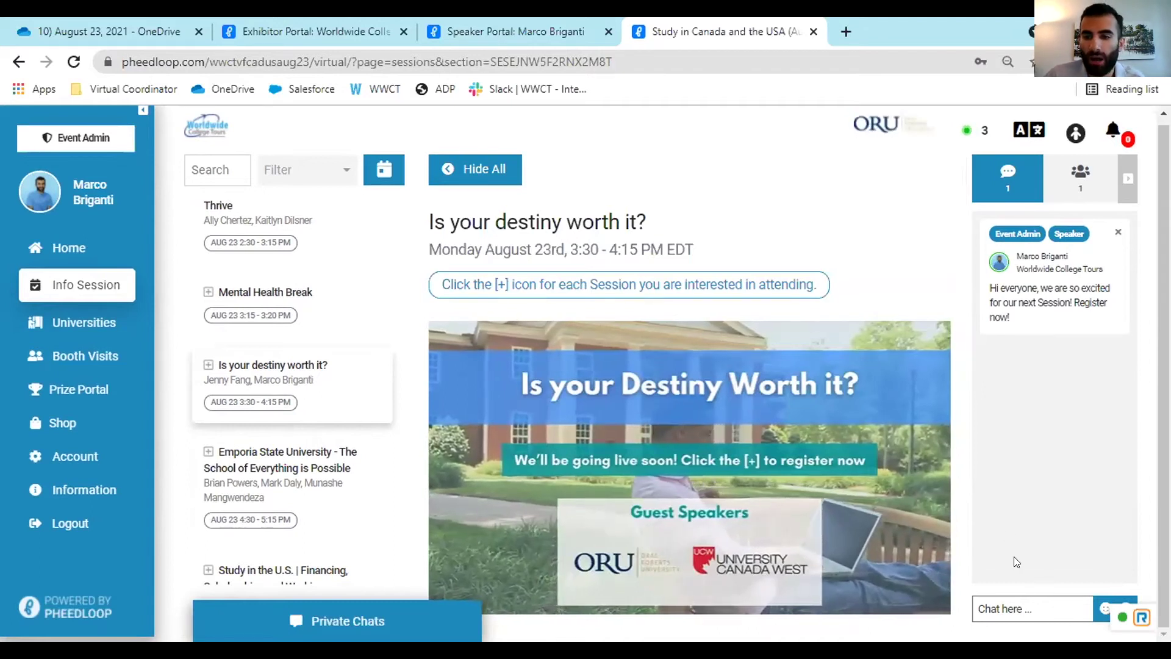
click(1021, 613)
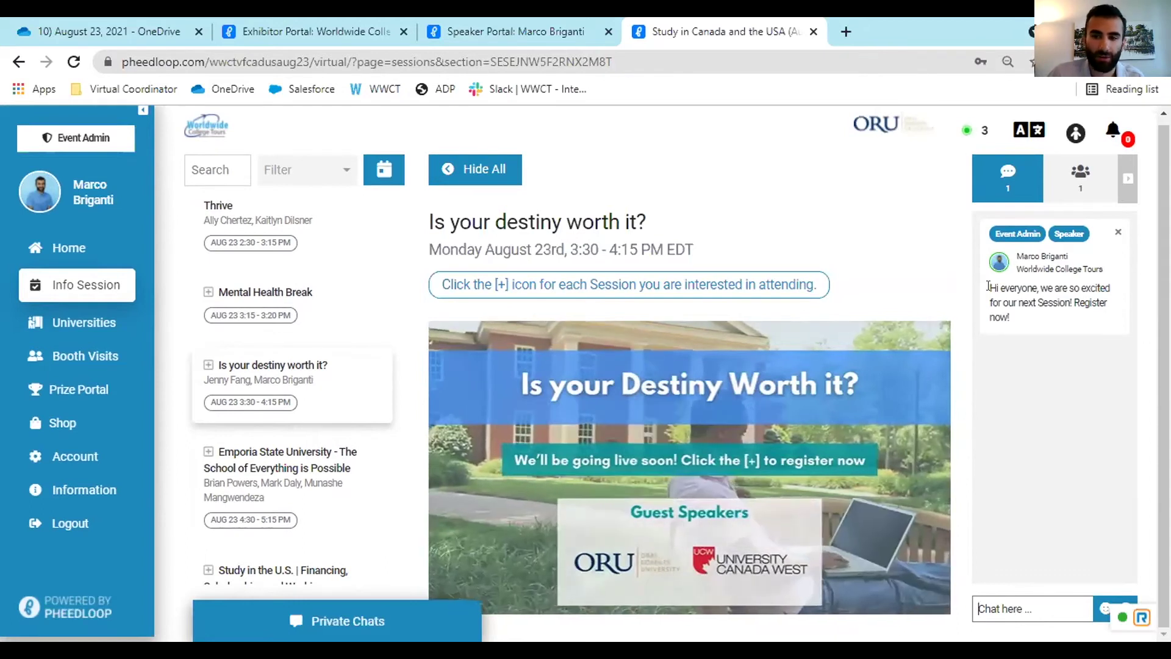
mouse_move(988, 286)
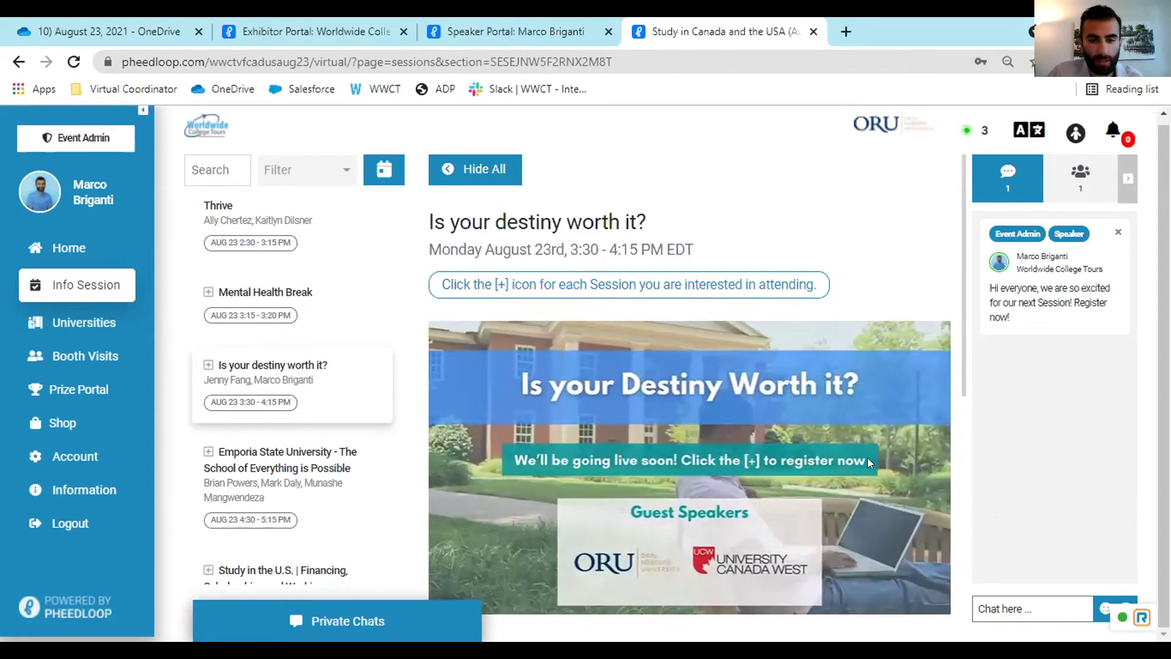
scroll(721, 447, down, 1)
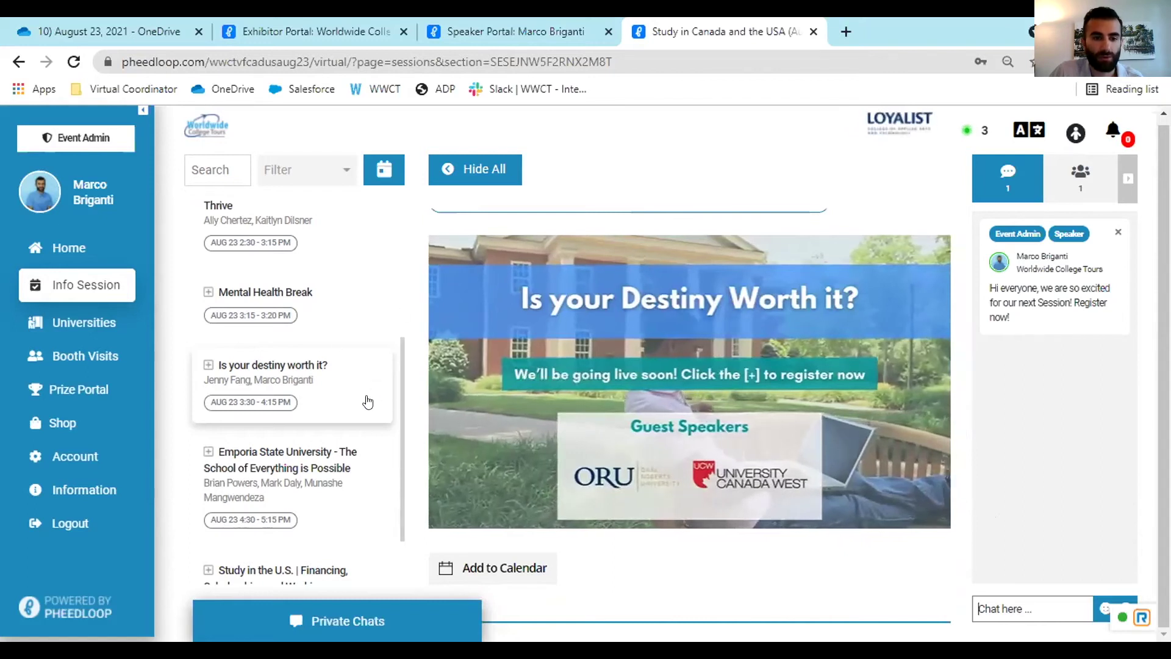
scroll(332, 434, up, 3)
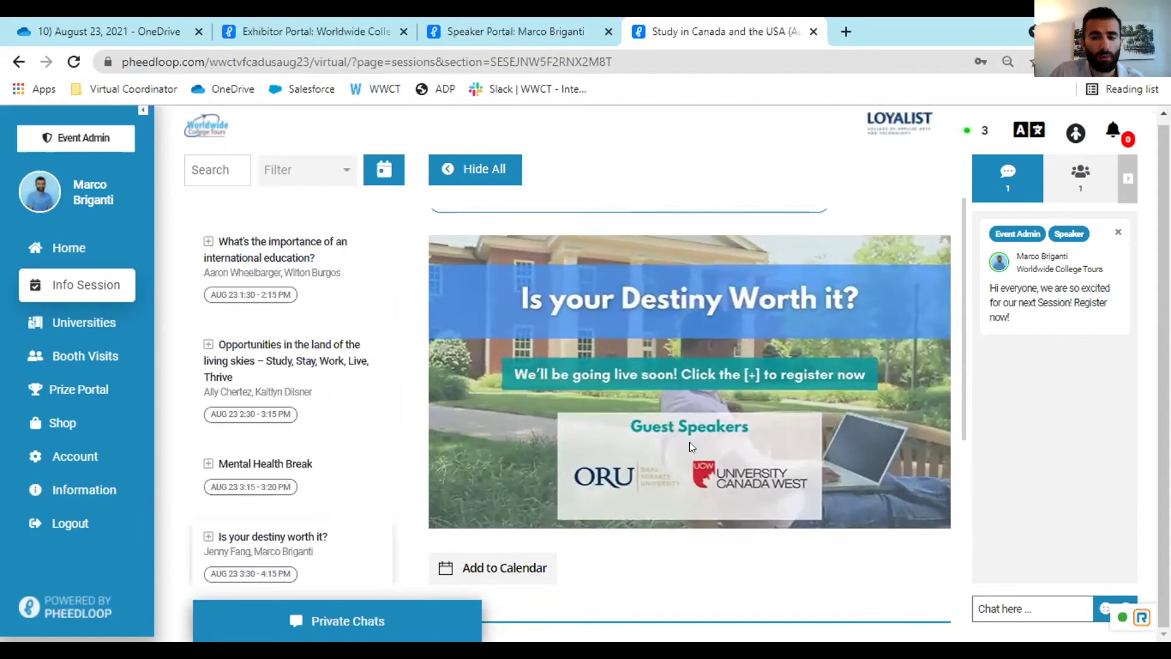
scroll(810, 429, up, 2)
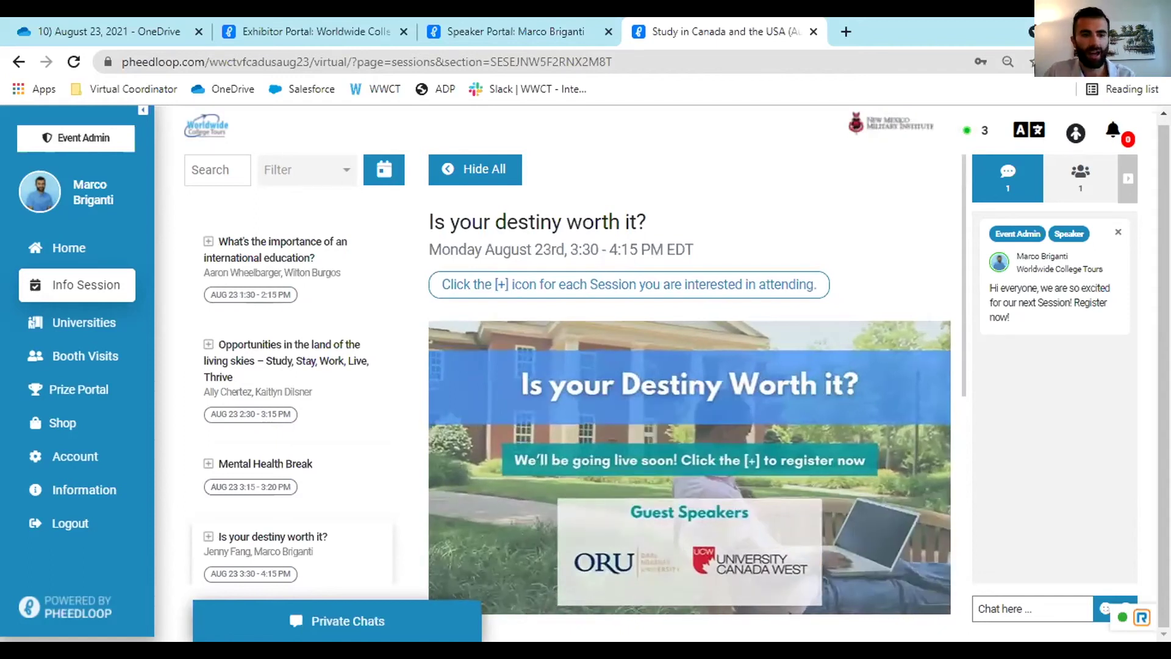
click(980, 608)
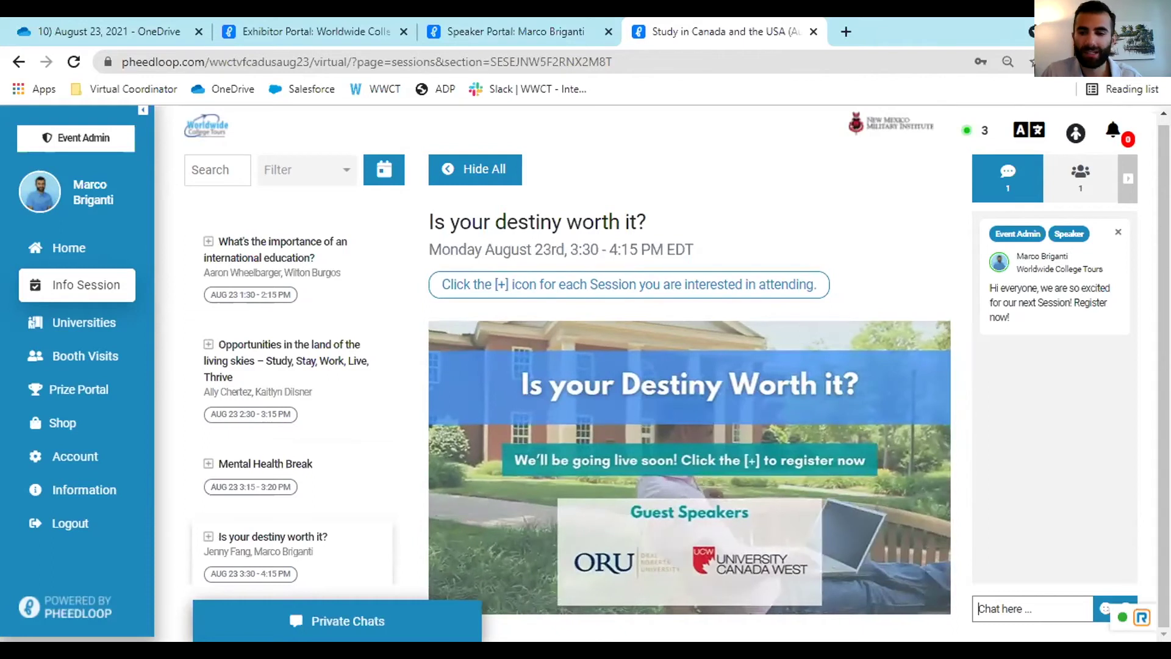